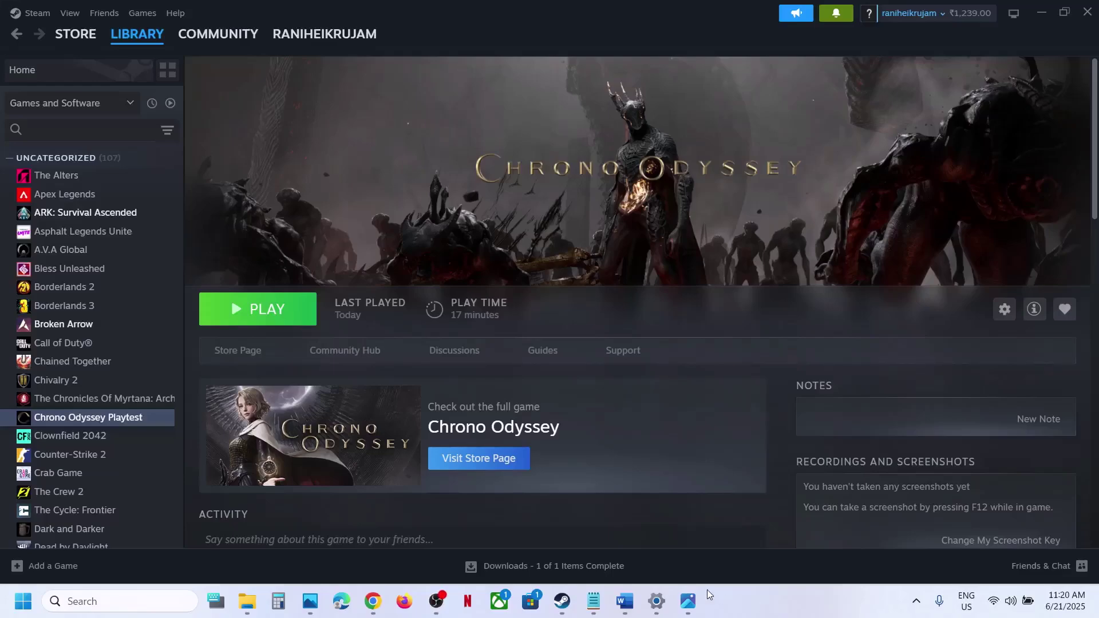
# Step: View the crash screenshot, then switch away from it
pyautogui.moveTo(690, 600)
pyautogui.click(695, 515)
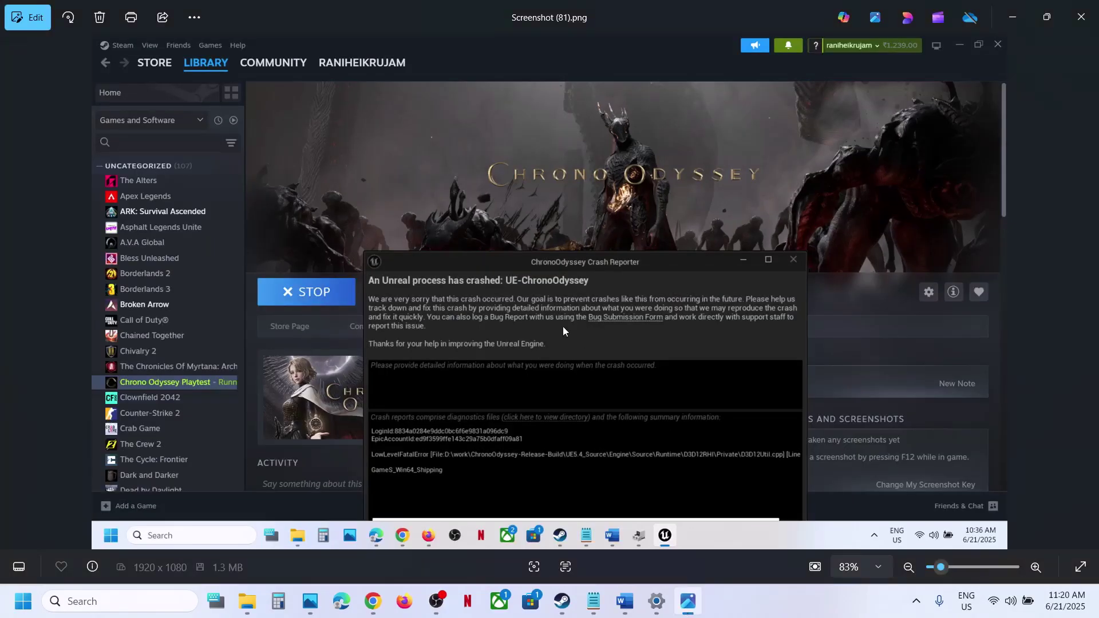
pyautogui.scroll(3, 564, 331)
pyautogui.scroll(2, 469, 302)
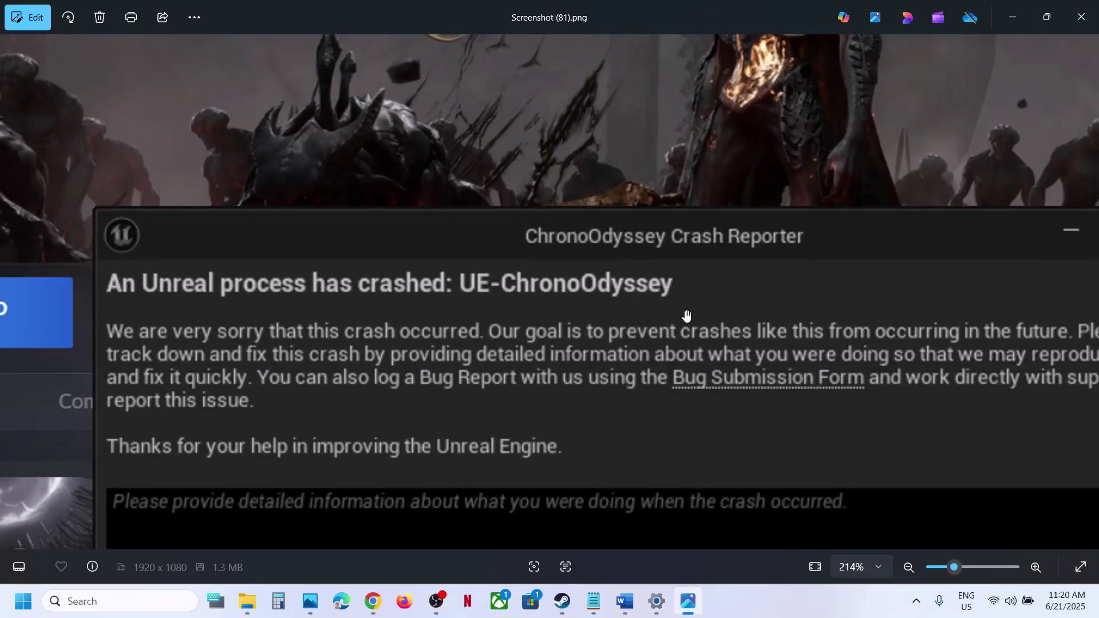
pyautogui.click(767, 613)
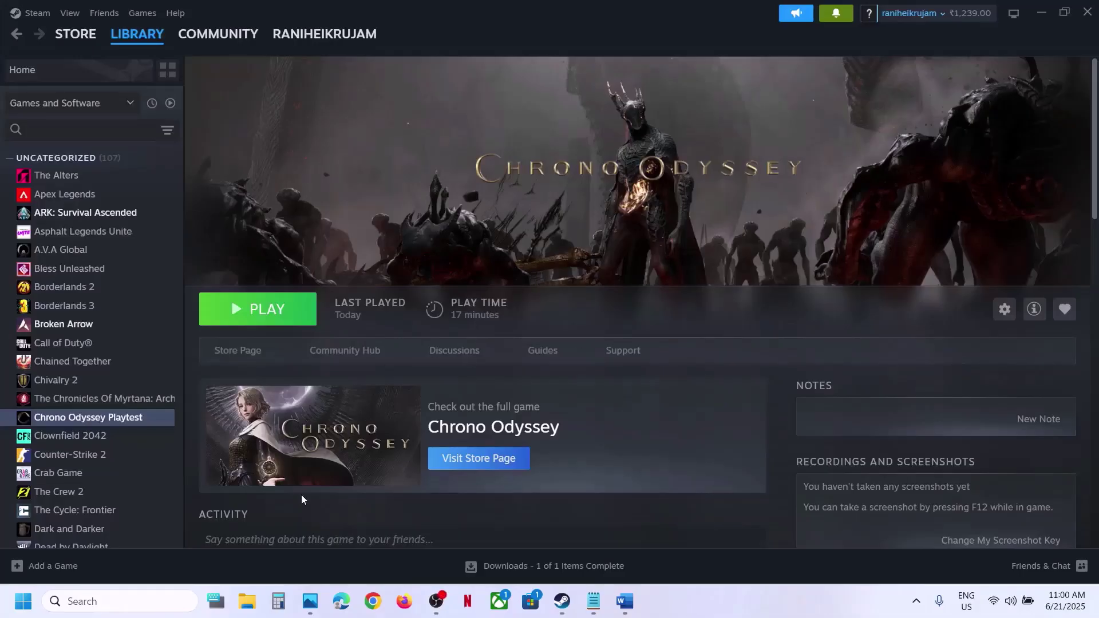
# Step: Check the Steam menu and the Start menu power options without exiting or restarting
pyautogui.click(38, 14)
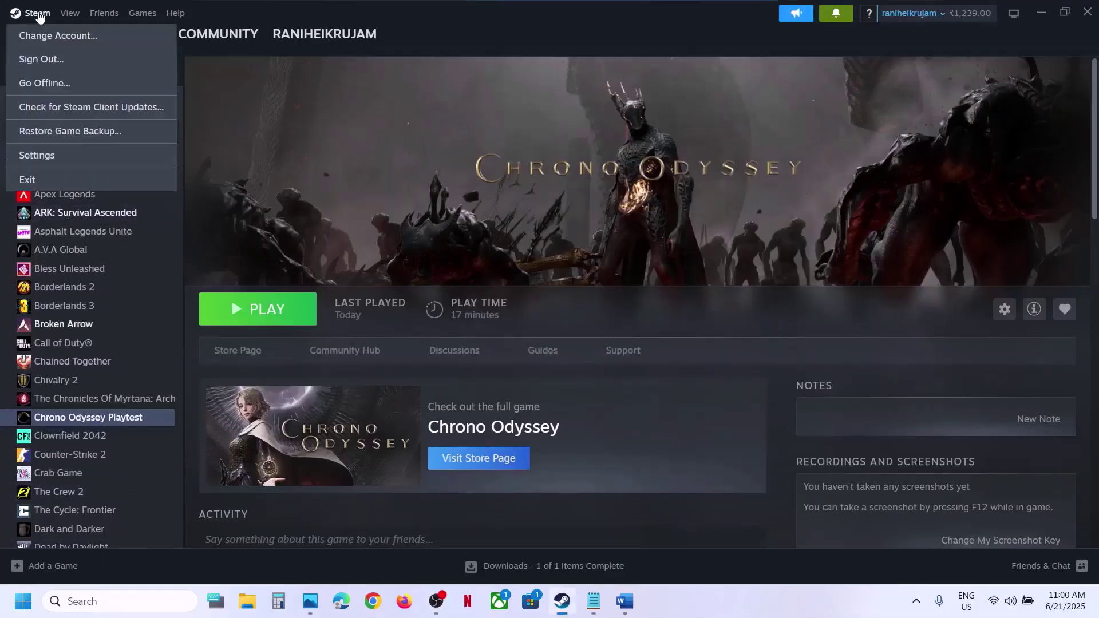
pyautogui.click(472, 146)
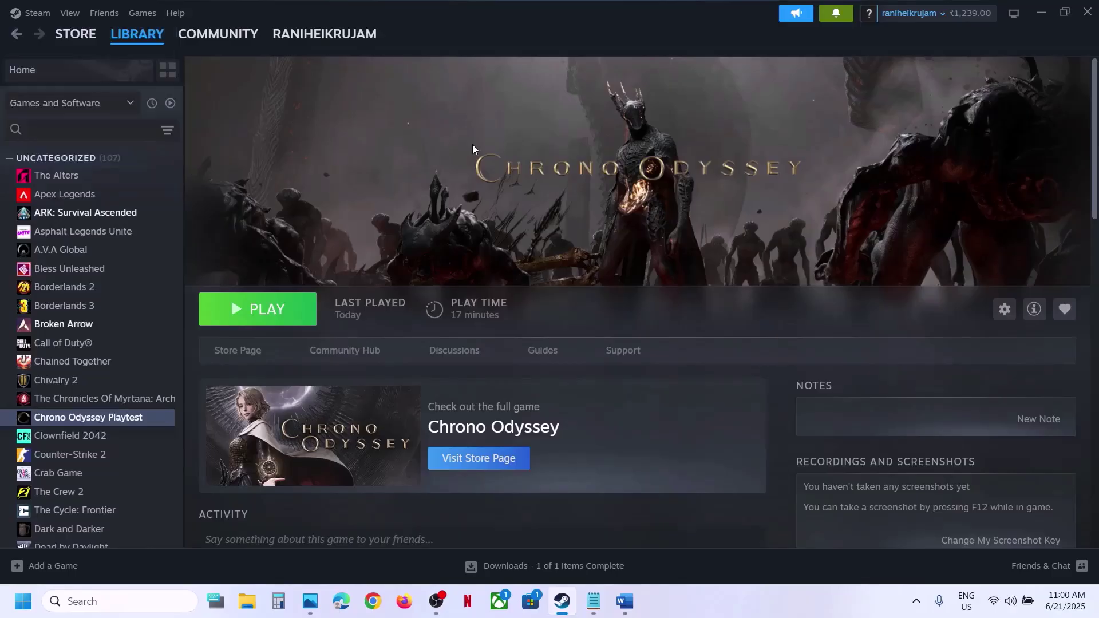
pyautogui.click(23, 601)
pyautogui.click(416, 553)
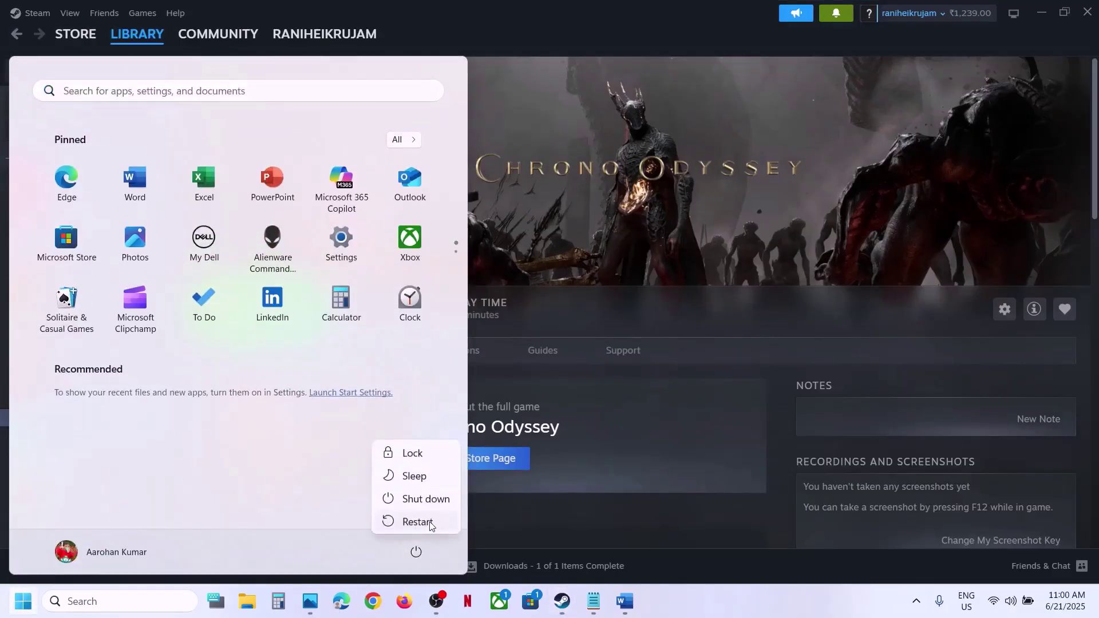
pyautogui.click(627, 291)
pyautogui.click(623, 262)
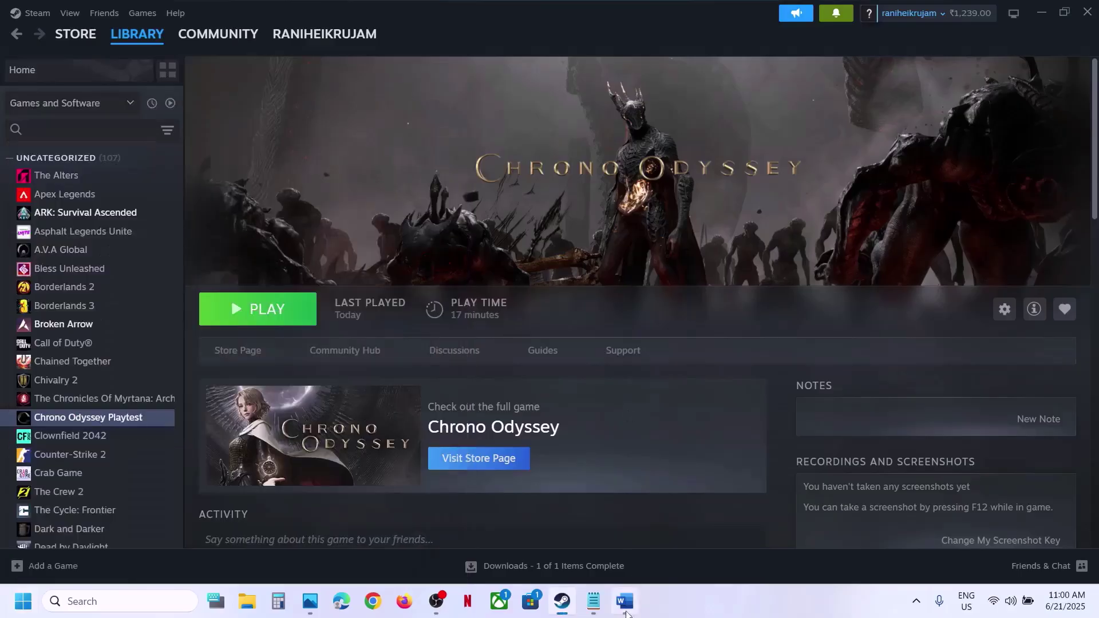
# Step: Bring up the Word Step 2 notes and select the Redist folder path
pyautogui.click(624, 601)
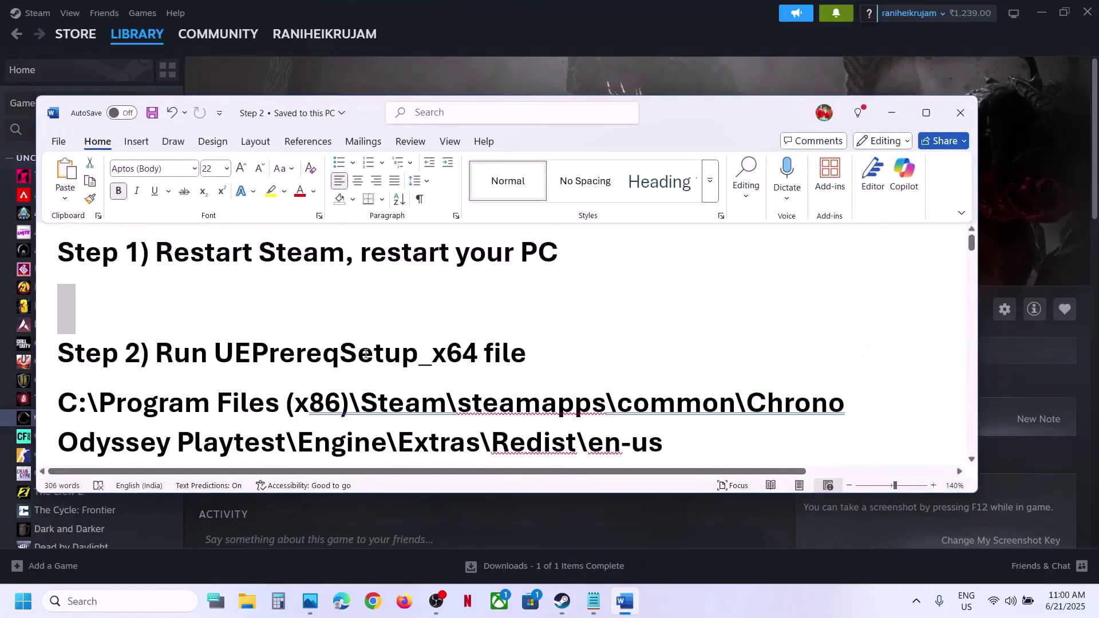
pyautogui.moveTo(158, 358); pyautogui.dragTo(526, 360)
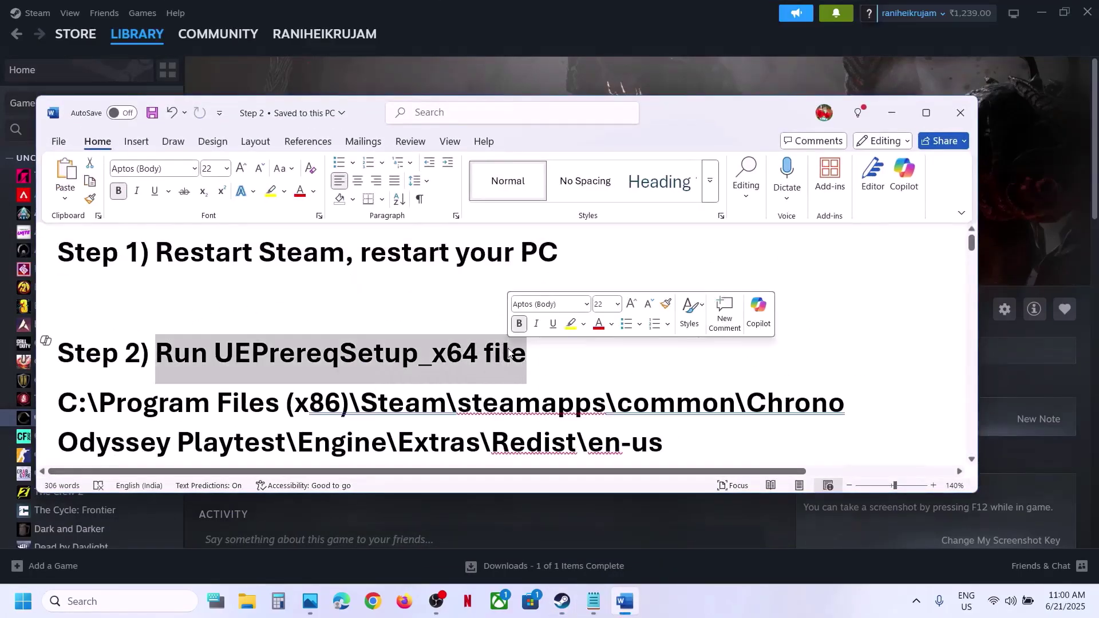
pyautogui.scroll(-1, 487, 365)
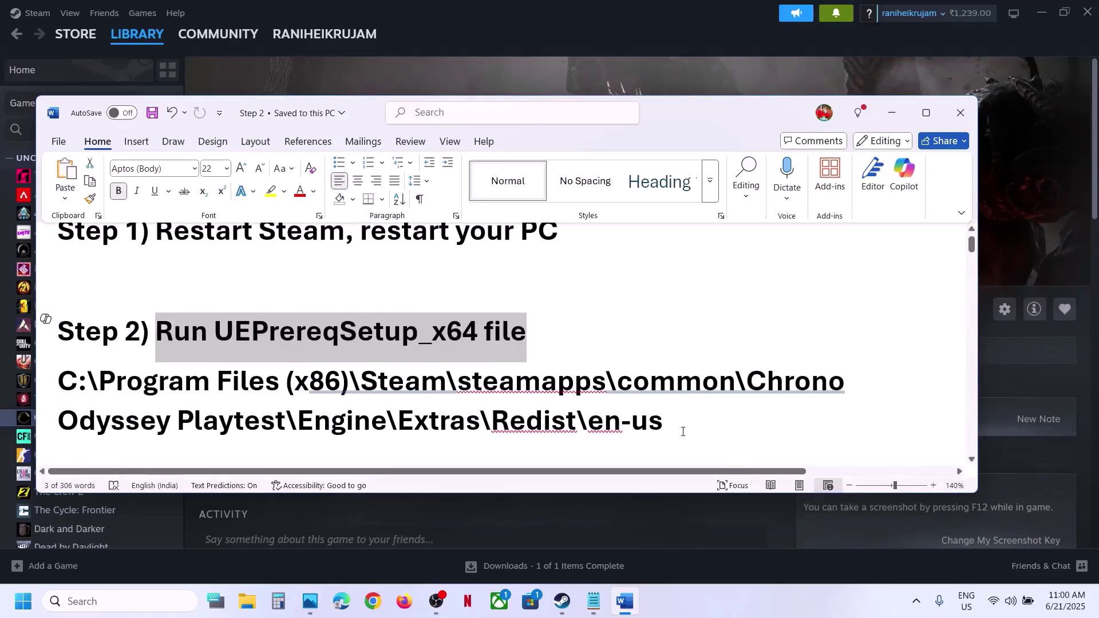
pyautogui.moveTo(683, 432); pyautogui.dragTo(98, 382)
# Step: Open Chrono Odyssey Playtest's local install folder from Steam, then return to the notes
pyautogui.click(642, 59)
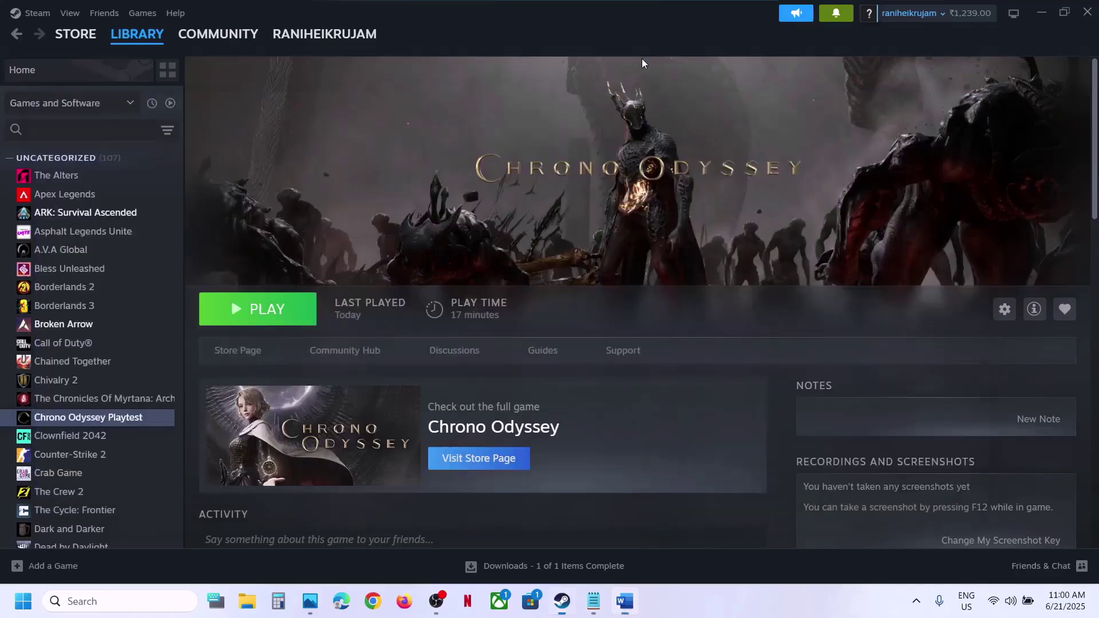
pyautogui.rightClick(83, 422)
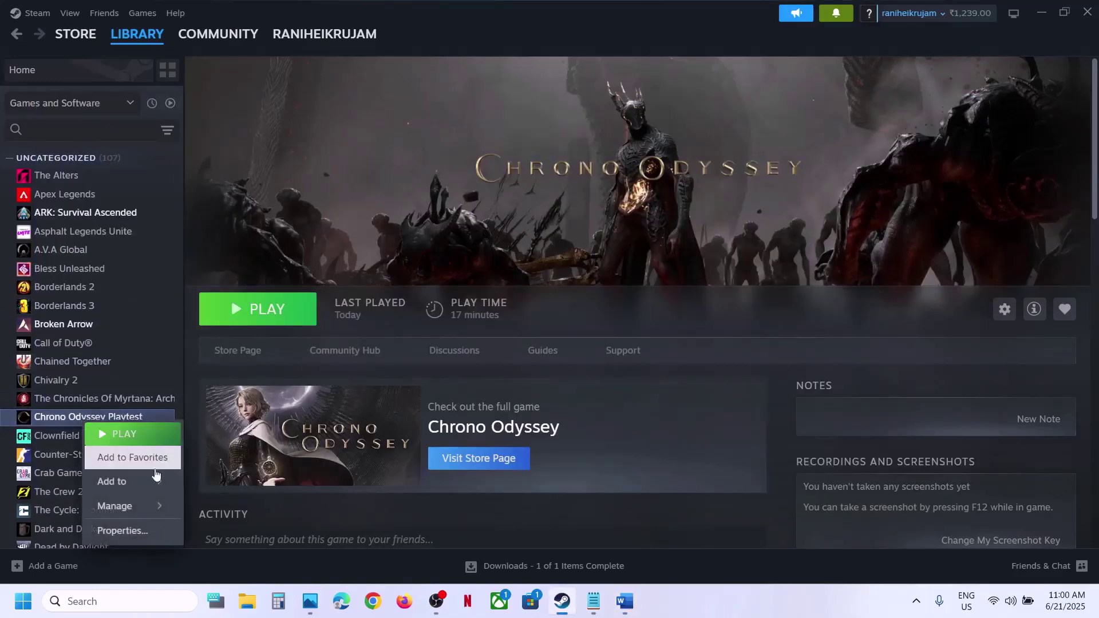
pyautogui.moveTo(124, 506)
pyautogui.click(243, 410)
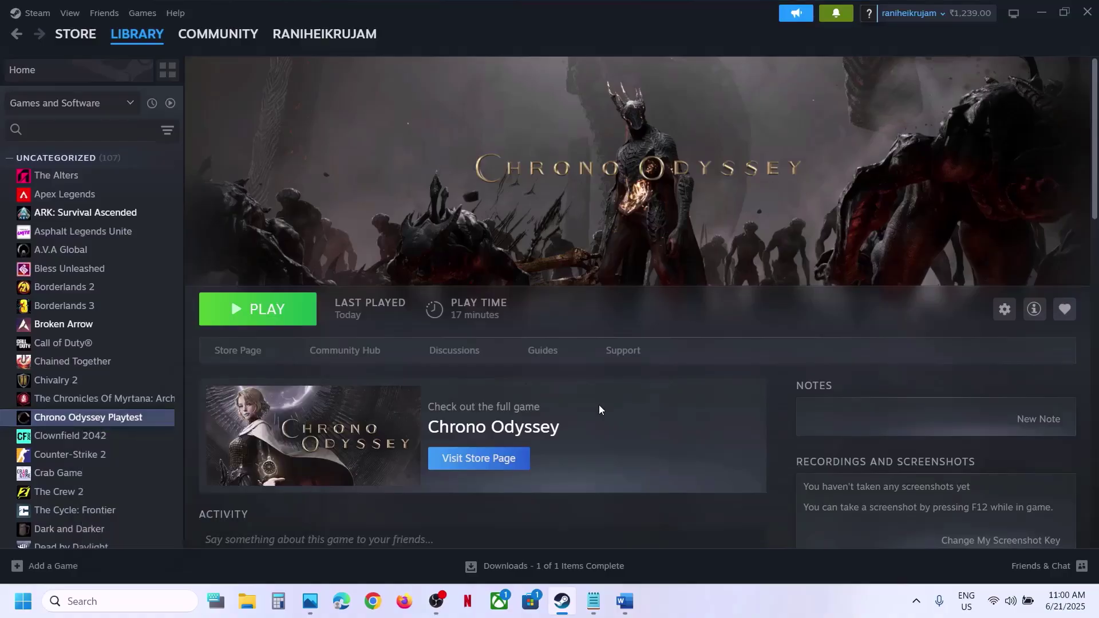
pyautogui.click(625, 602)
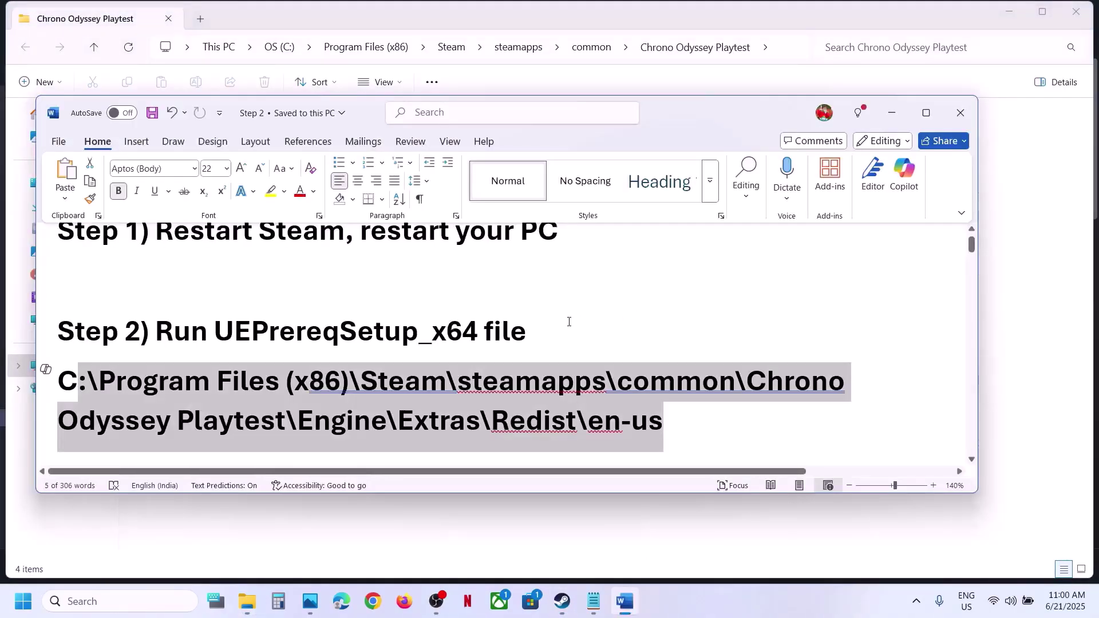
# Step: Browse into Engine\Extras\Redist\en-us in the install folder and select UEPrereqSetup_x64
pyautogui.hotkey('alt', 'Tab')
pyautogui.doubleClick(167, 150)
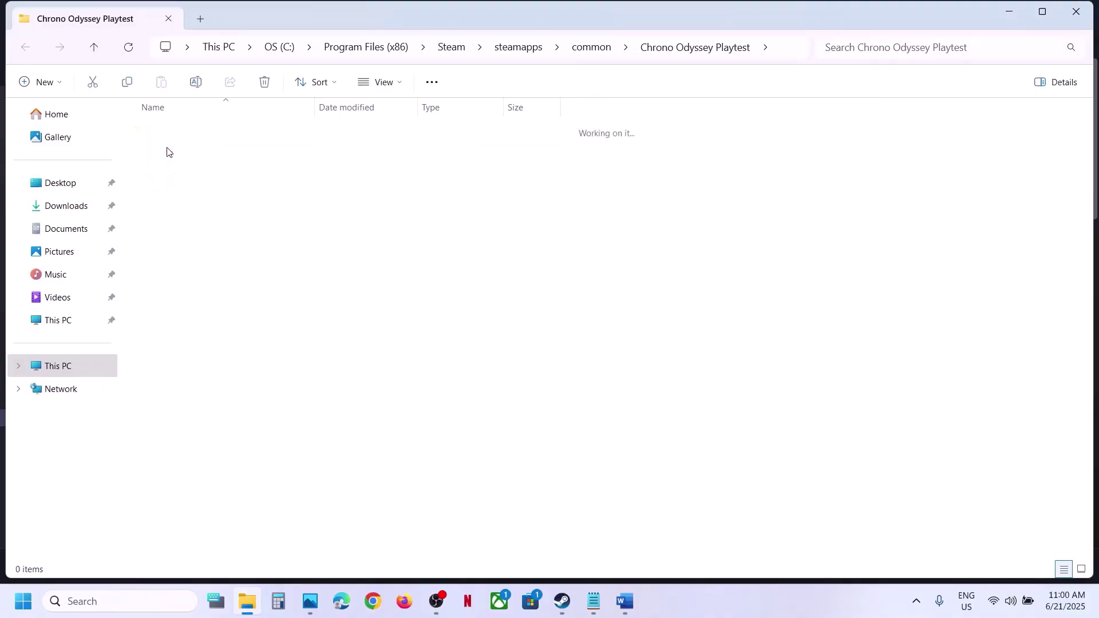
pyautogui.hotkey('alt', 'Tab')
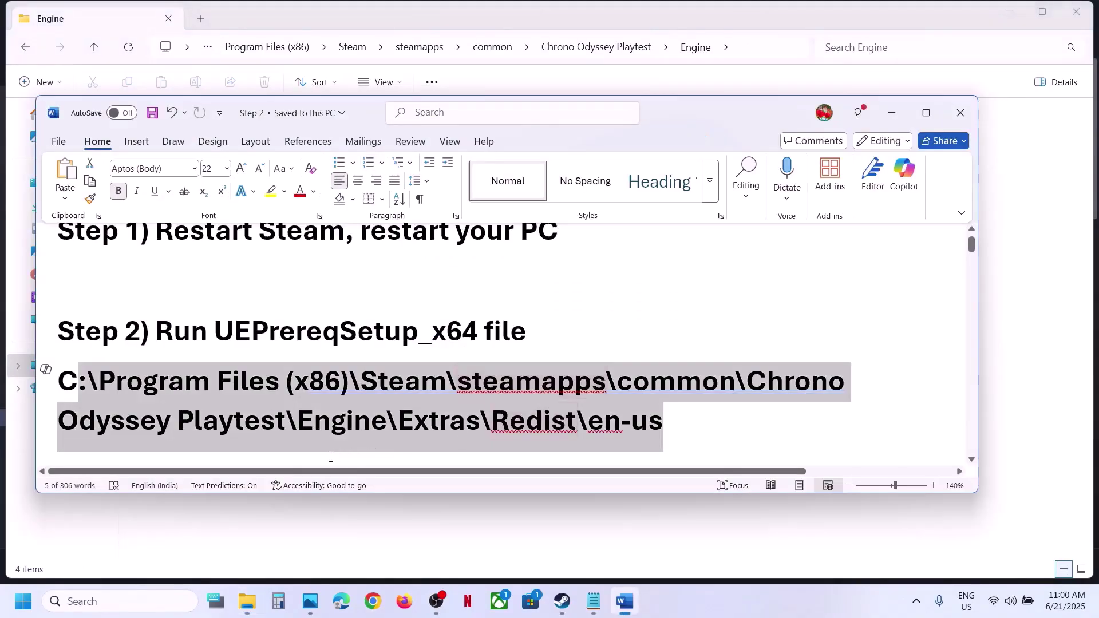
pyautogui.hotkey('alt', 'Tab')
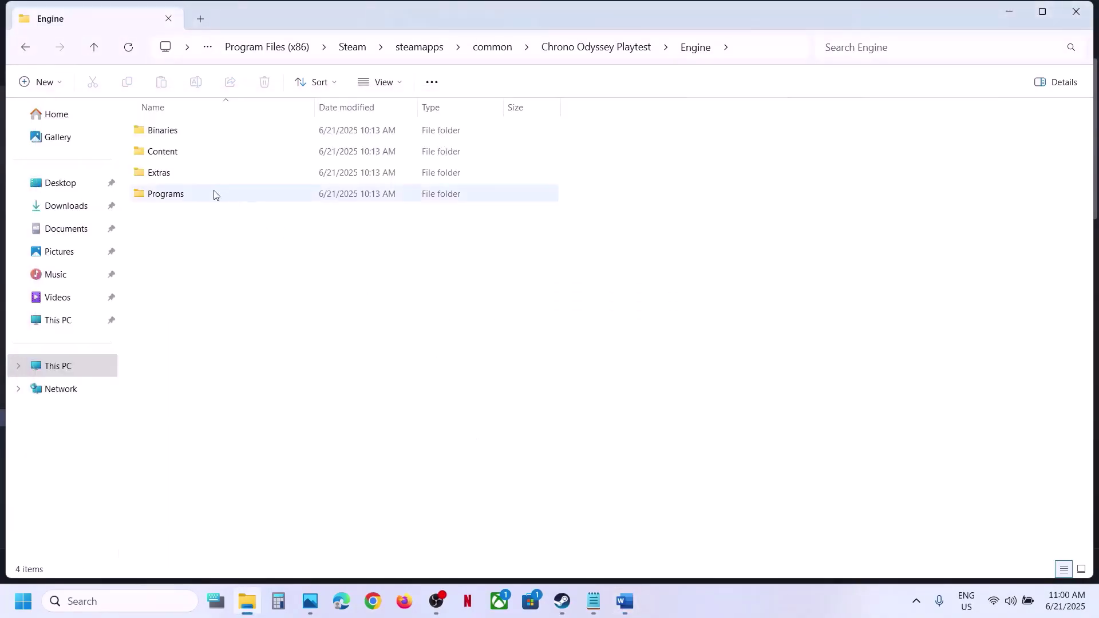
pyautogui.doubleClick(179, 178)
pyautogui.doubleClick(179, 137)
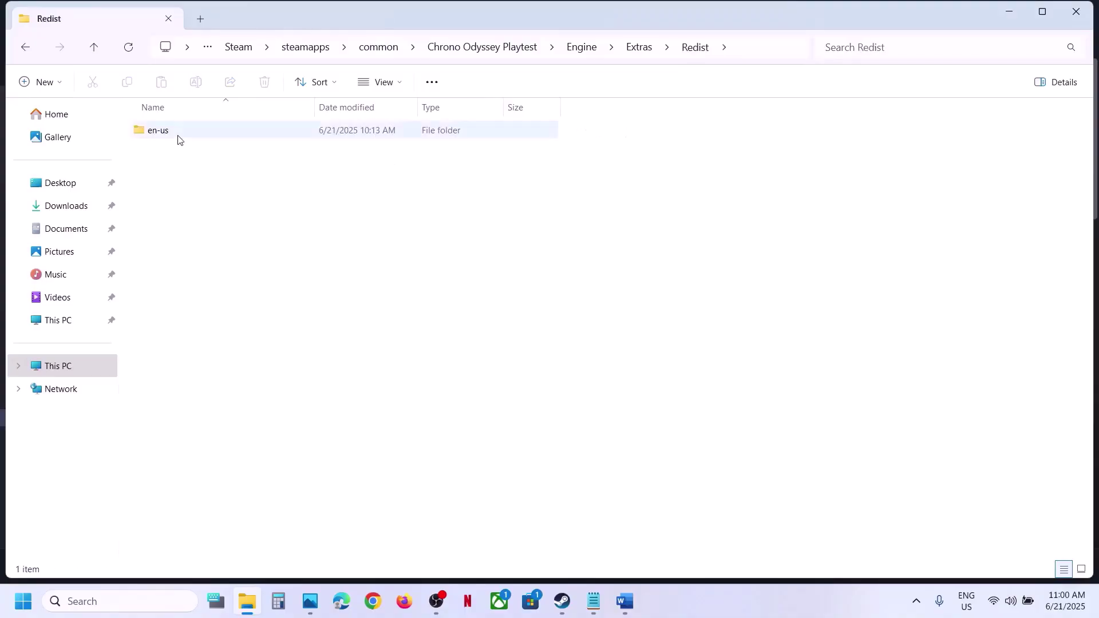
pyautogui.doubleClick(202, 135)
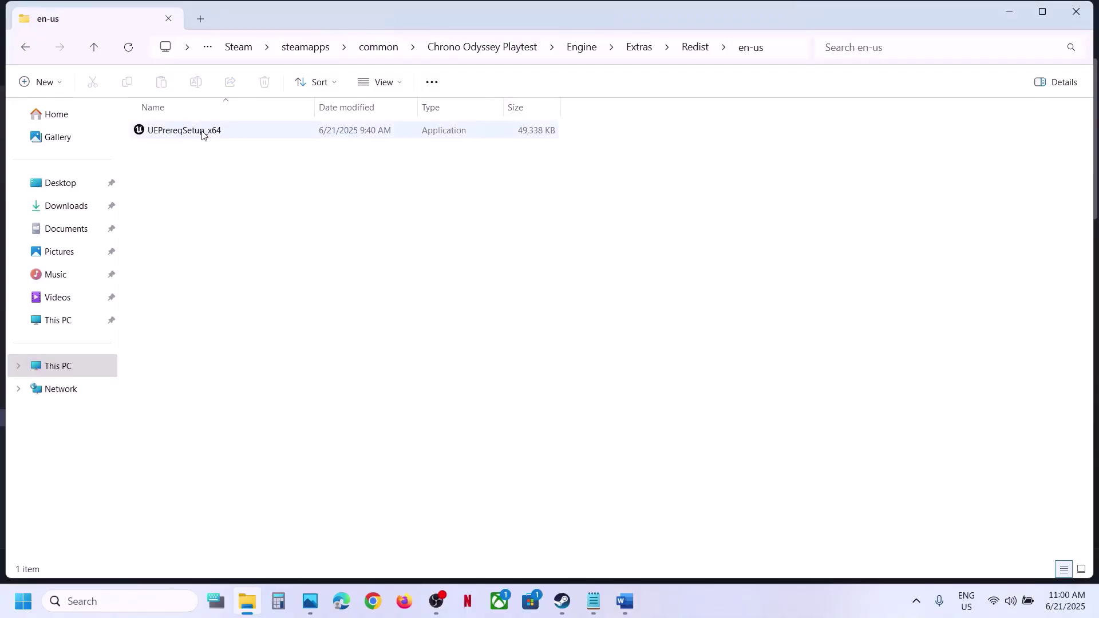
pyautogui.click(203, 135)
# Step: Run UEPrereqSetup_x64 as administrator and uninstall the existing UE Prerequisites (x64)
pyautogui.rightClick(245, 135)
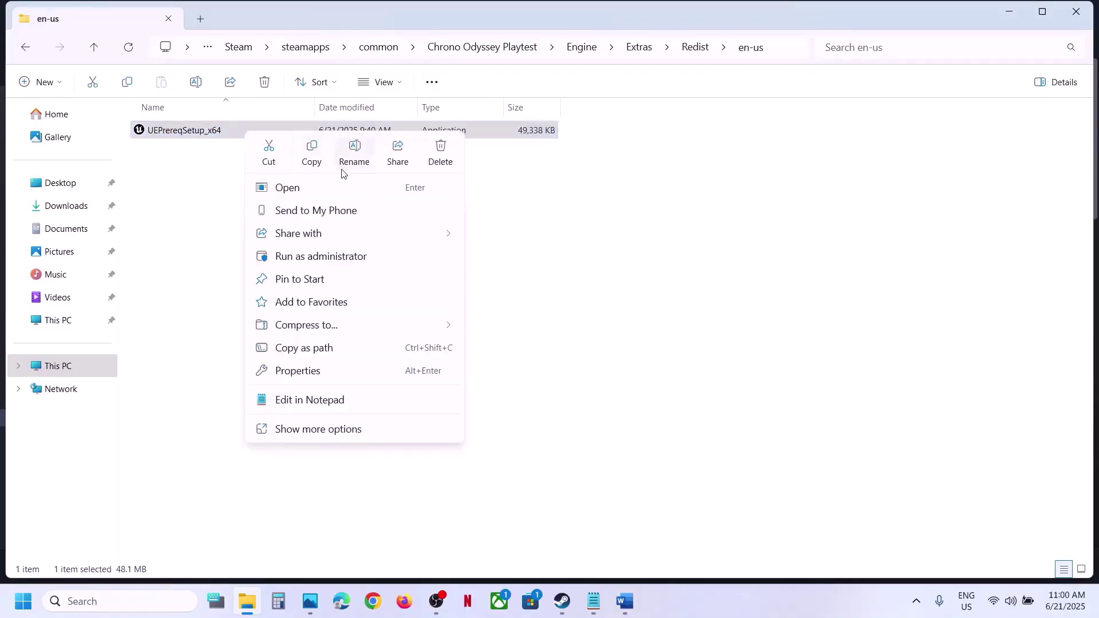
pyautogui.click(314, 256)
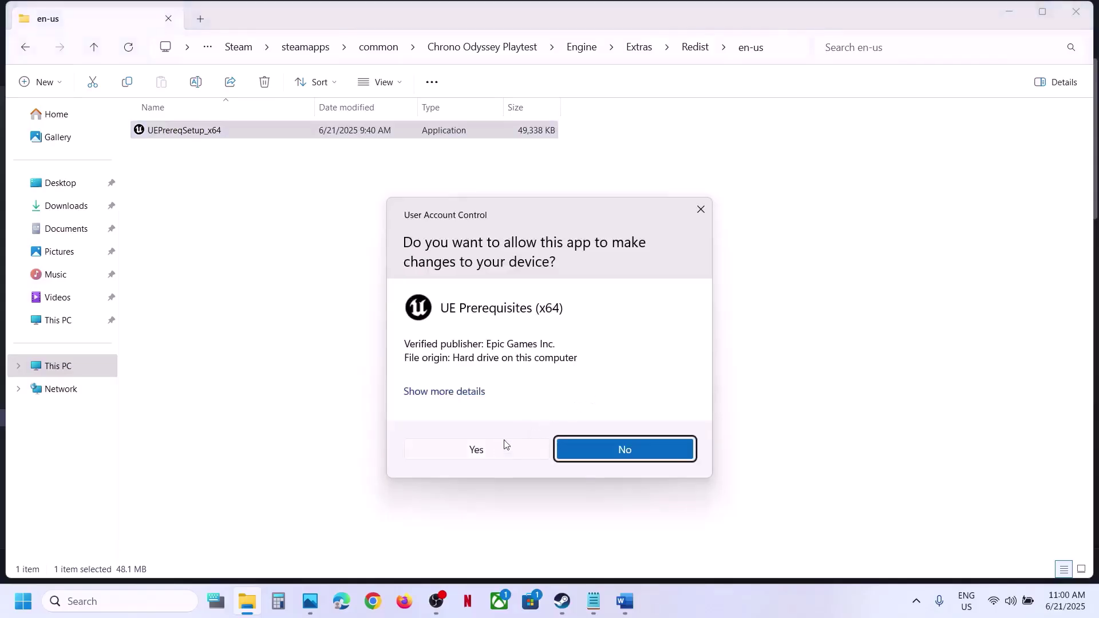
pyautogui.click(478, 450)
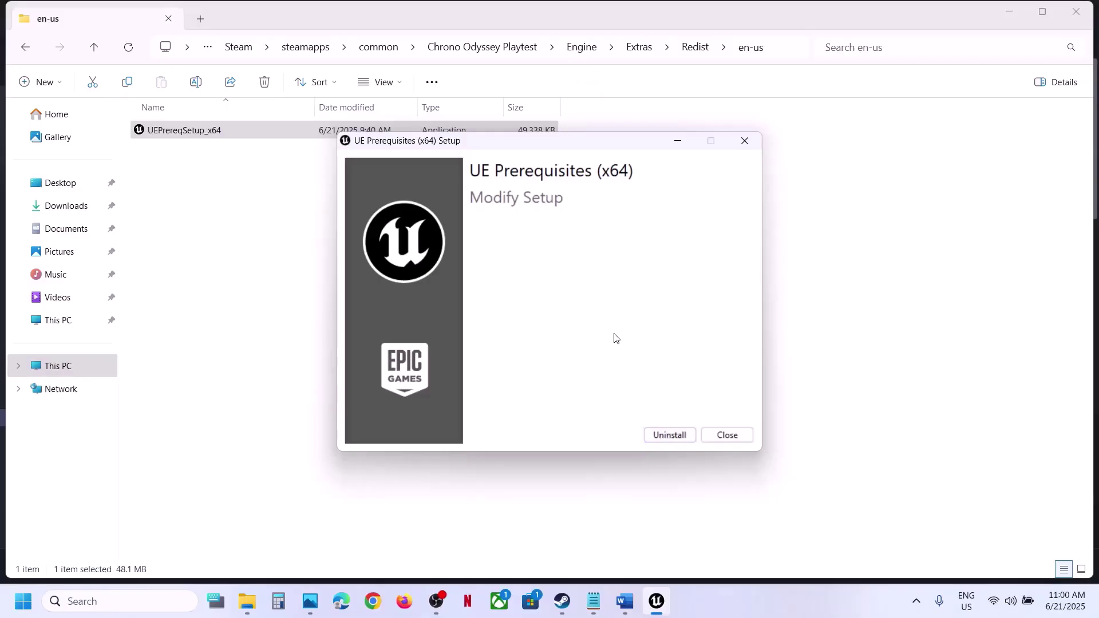
pyautogui.click(670, 439)
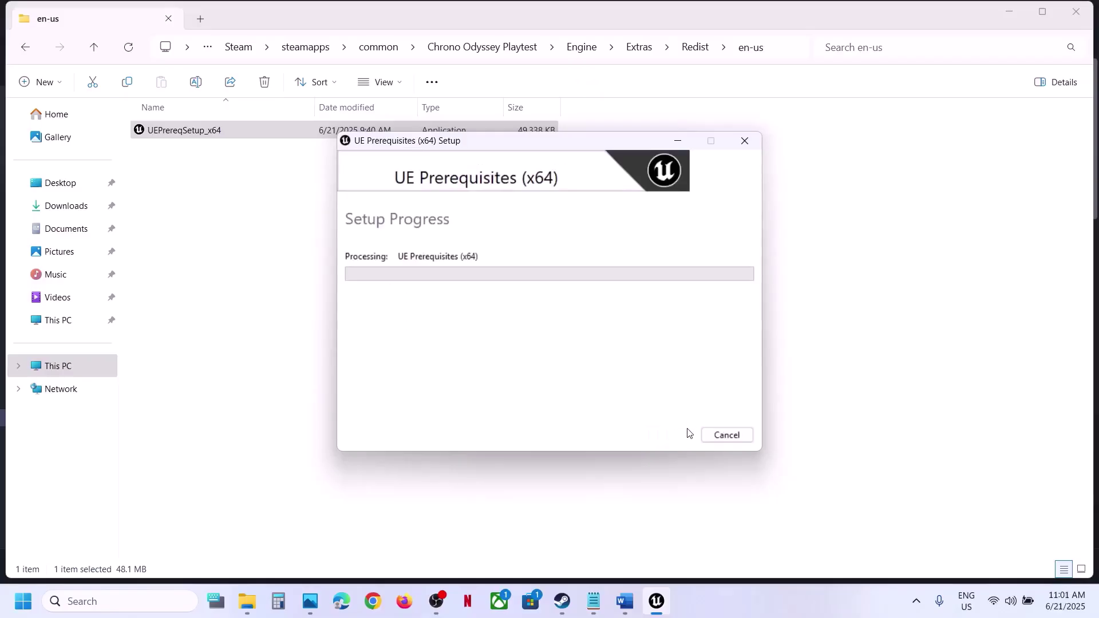
pyautogui.click(725, 437)
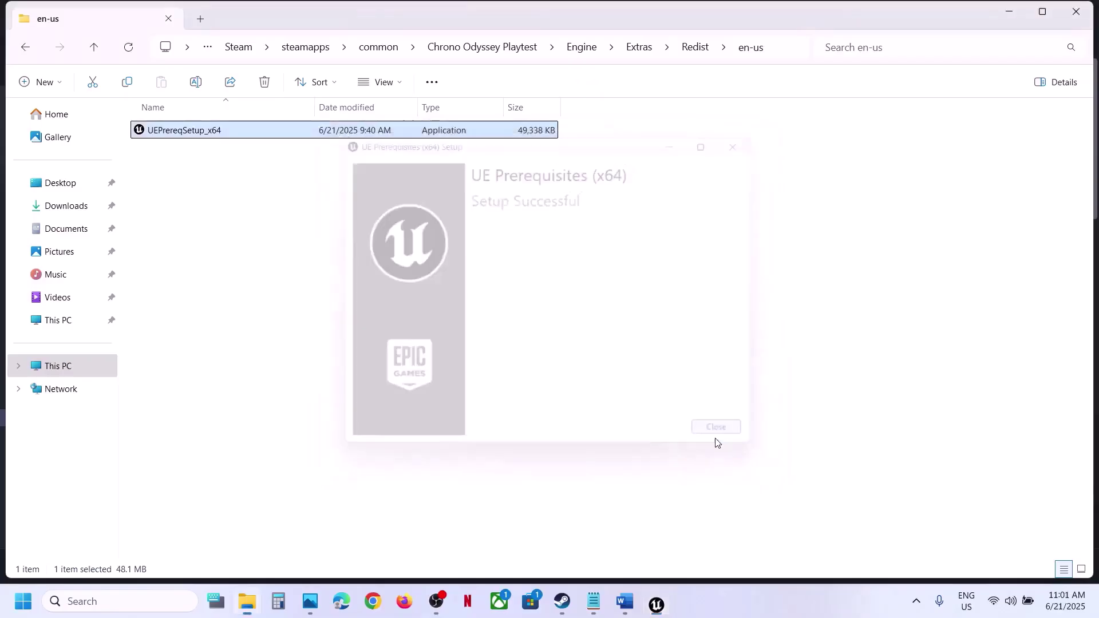
# Step: Run UEPrereqSetup_x64 as administrator again, accept the license and install UE Prerequisites (x64)
pyautogui.rightClick(212, 134)
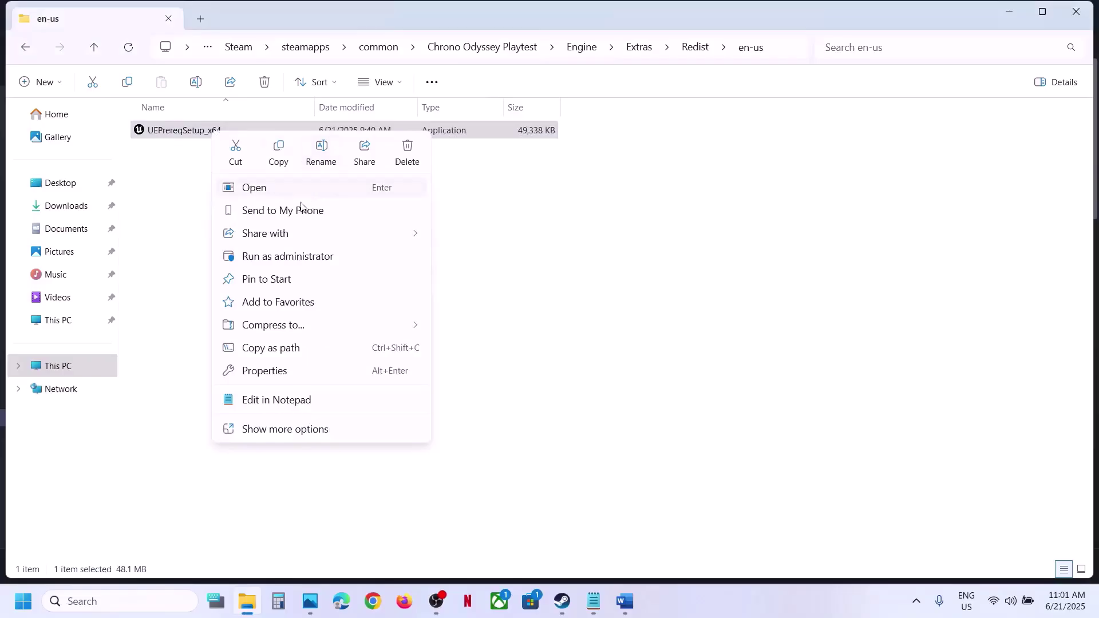
pyautogui.click(285, 259)
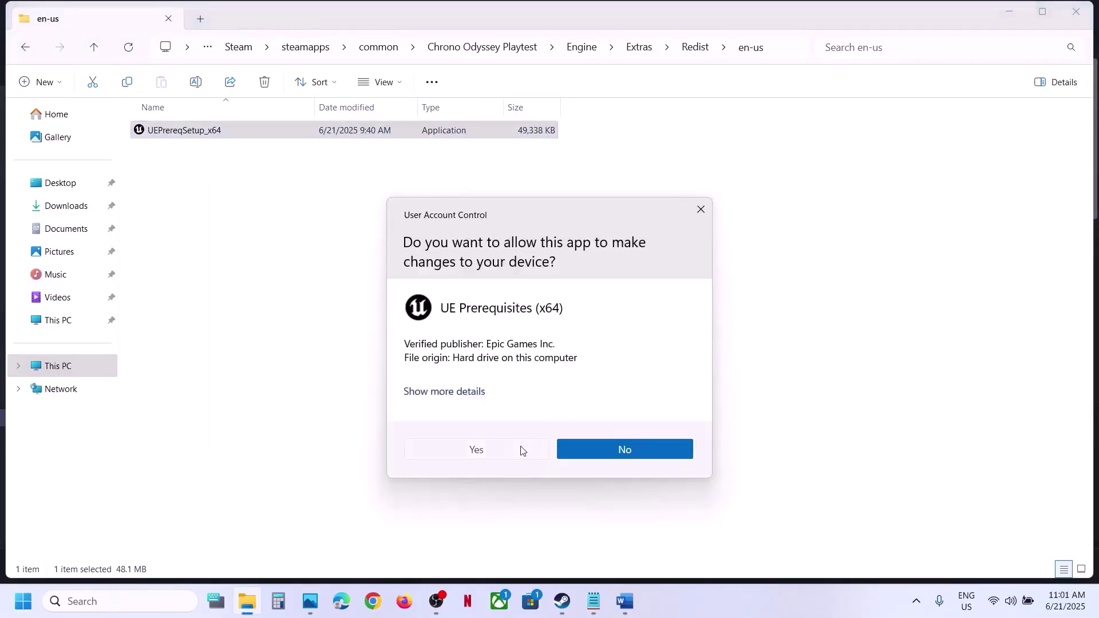
pyautogui.click(519, 449)
pyautogui.click(578, 409)
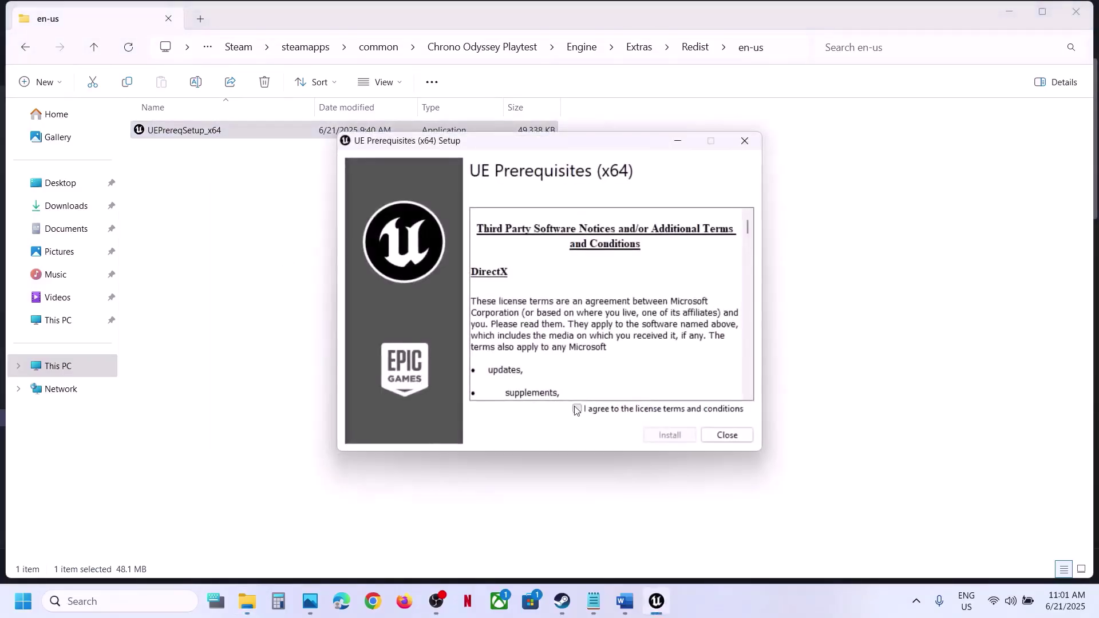
pyautogui.click(671, 436)
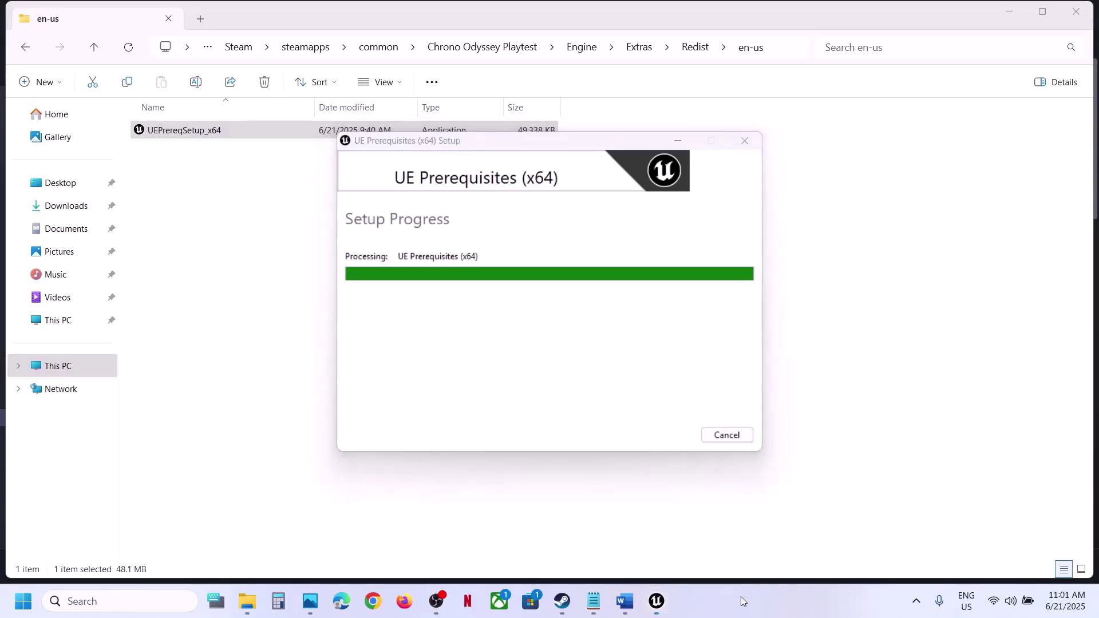
pyautogui.click(728, 438)
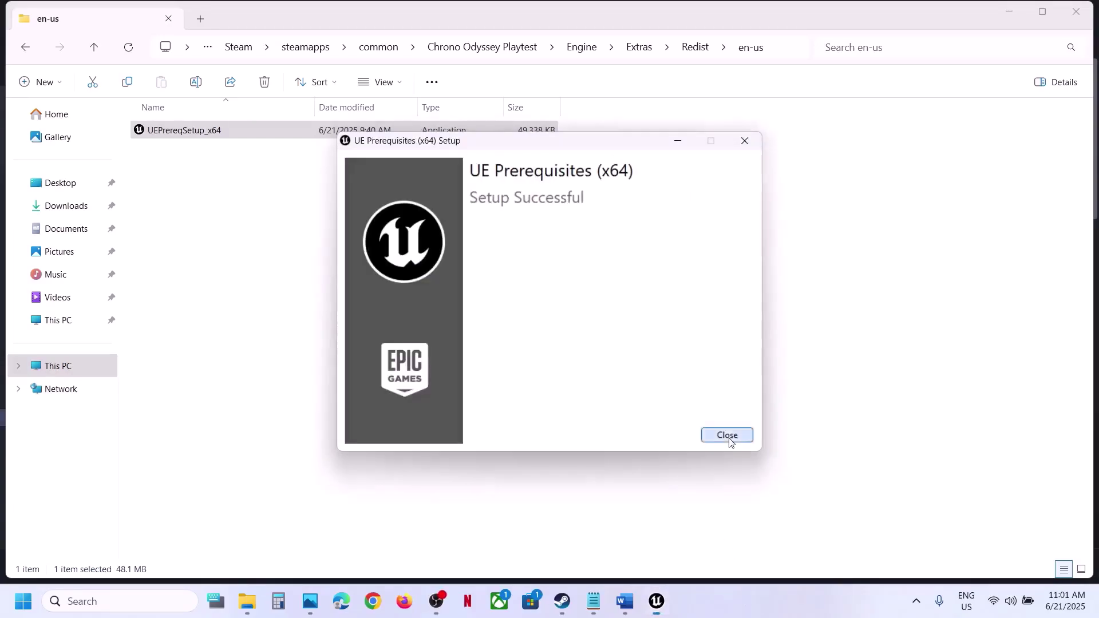
# Step: Scroll the Word guide to Step 3 and highlight the sl.pcl.dll rename and 'Create a backup first' notes
pyautogui.click(564, 601)
pyautogui.click(626, 601)
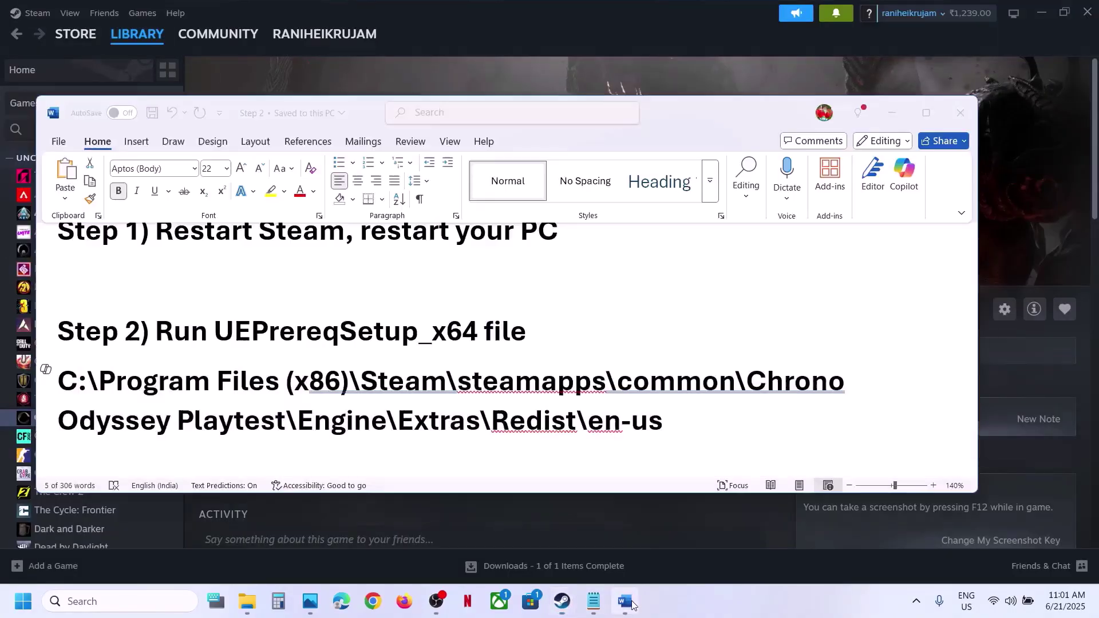
pyautogui.moveTo(77, 380); pyautogui.dragTo(664, 418)
pyautogui.scroll(-3, 478, 346)
pyautogui.scroll(-1, 478, 347)
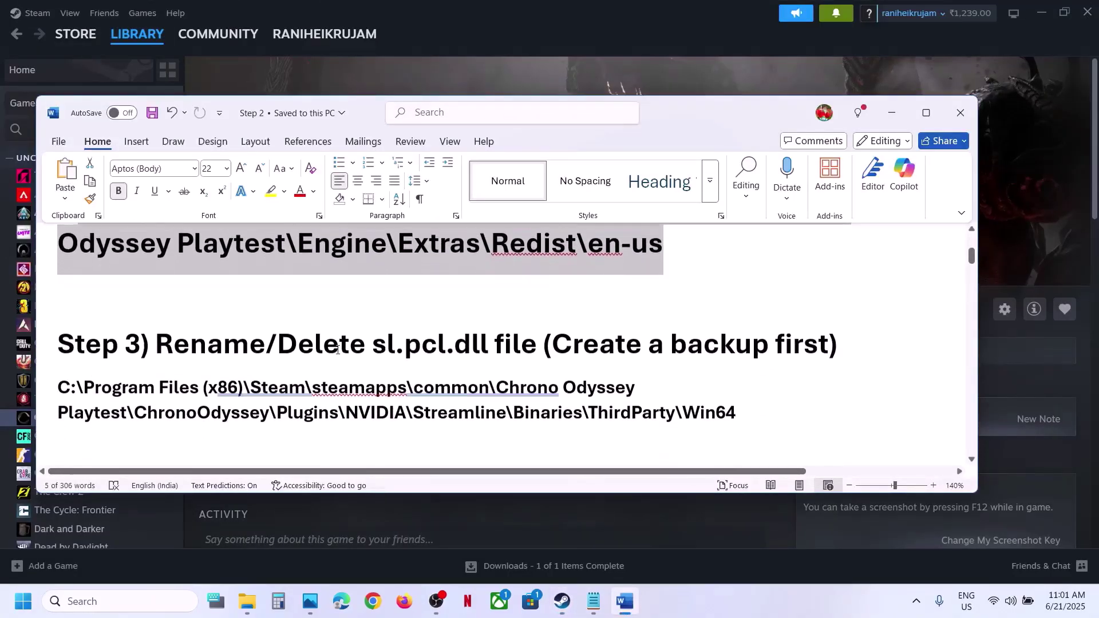
pyautogui.moveTo(203, 346); pyautogui.dragTo(478, 350)
pyautogui.click(454, 346)
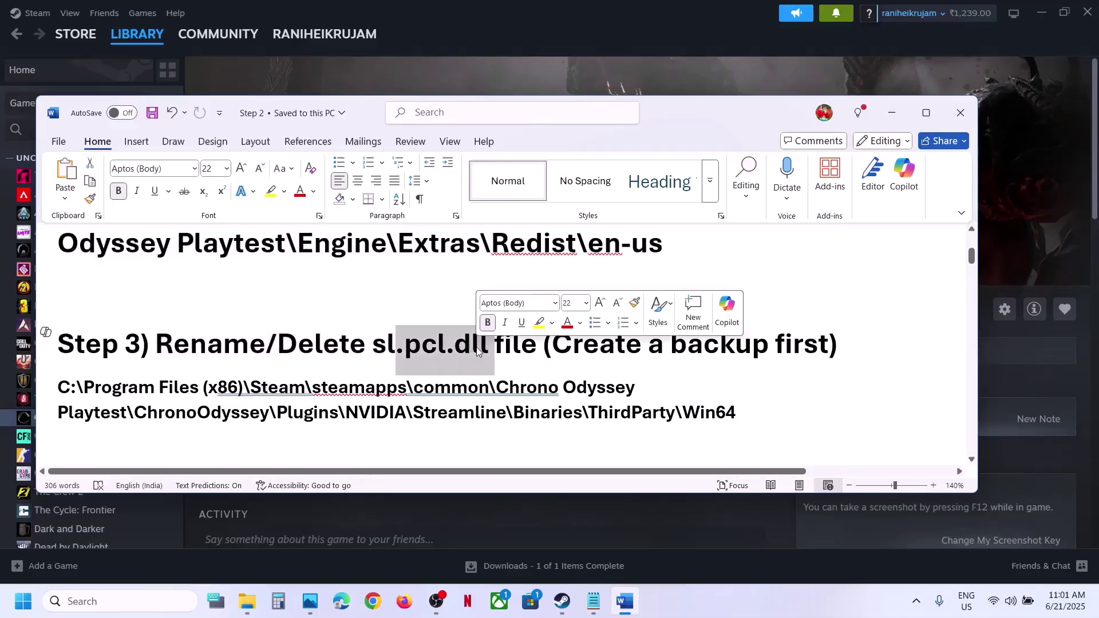
pyautogui.moveTo(553, 352); pyautogui.dragTo(829, 350)
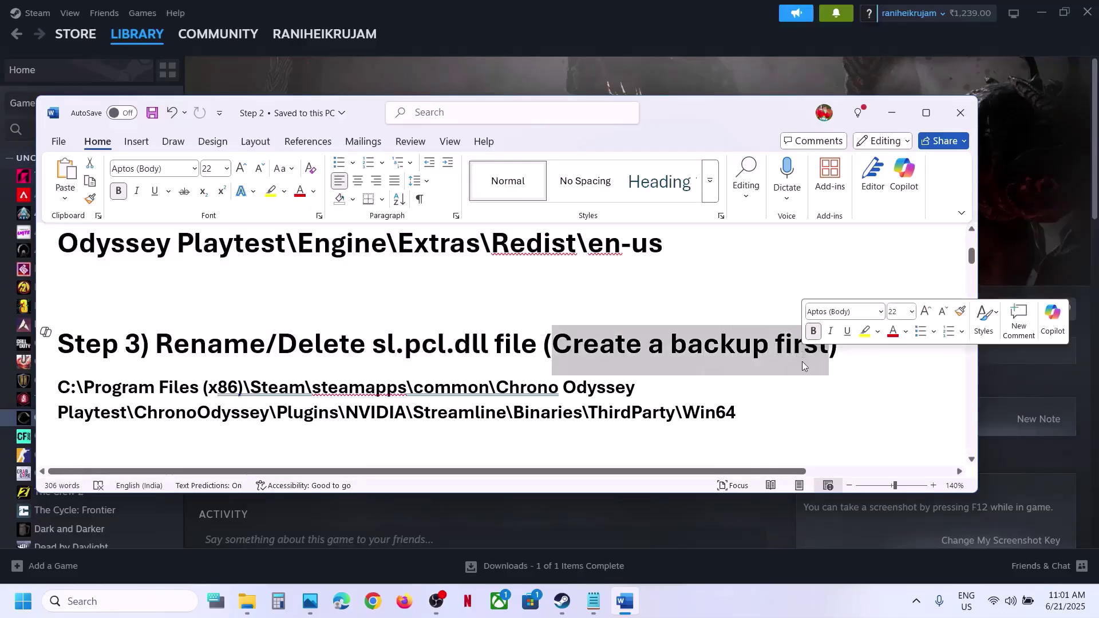
pyautogui.click(1014, 231)
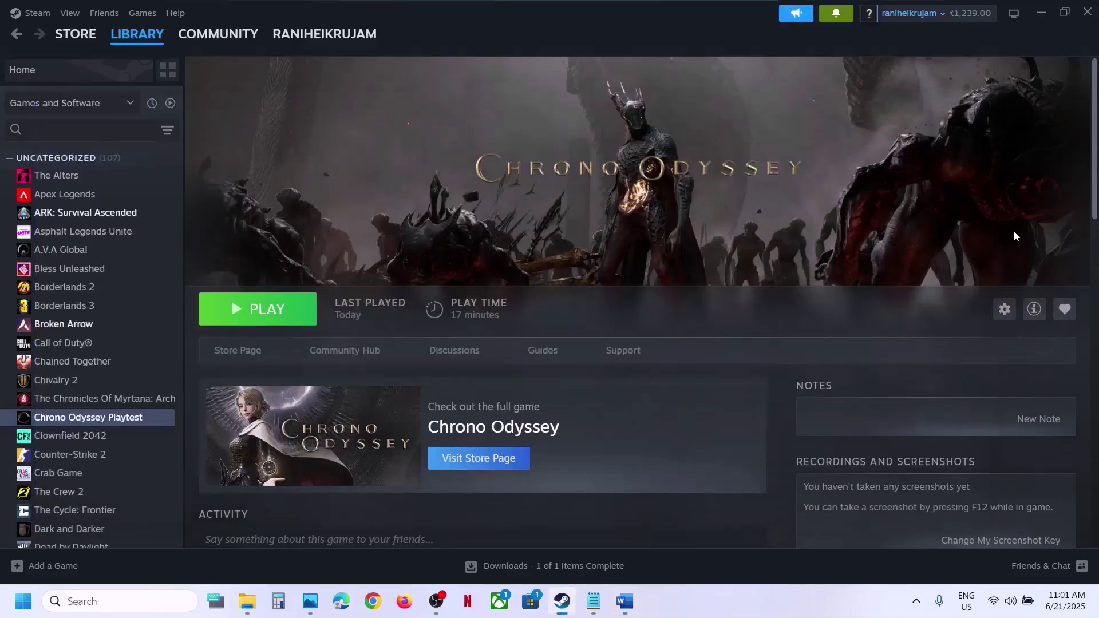
# Step: From Steam, open the game's install folder and go to ChronoOdyssey\Plugins\NVIDIA\Streamline\Binaries\ThirdParty\Win64
pyautogui.rightClick(118, 417)
pyautogui.moveTo(166, 500)
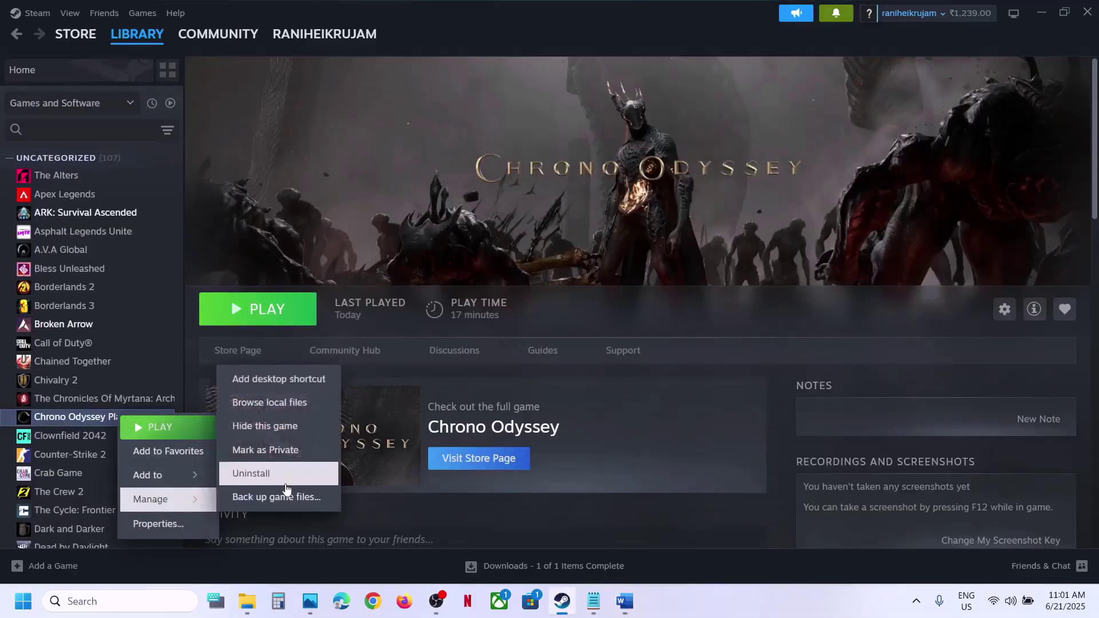
pyautogui.click(271, 403)
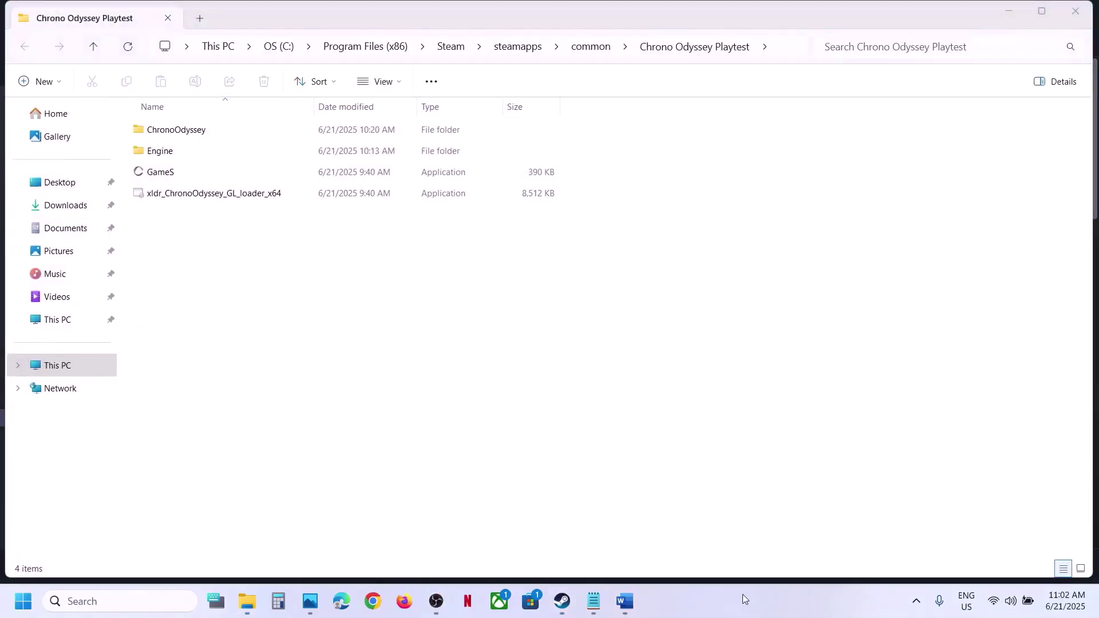
pyautogui.click(187, 136)
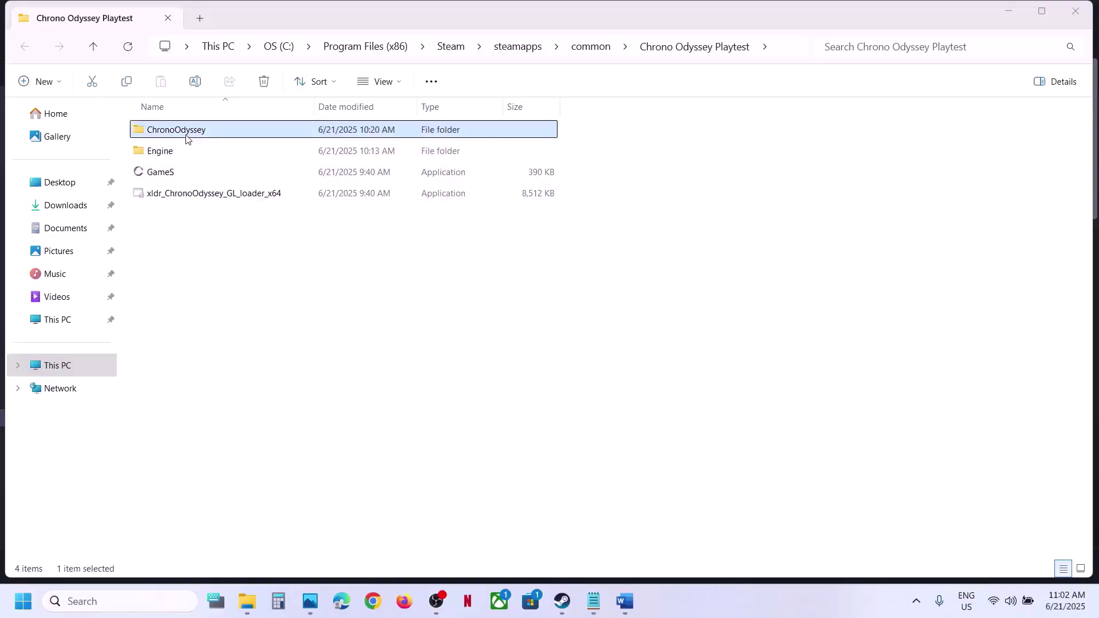
pyautogui.doubleClick(210, 138)
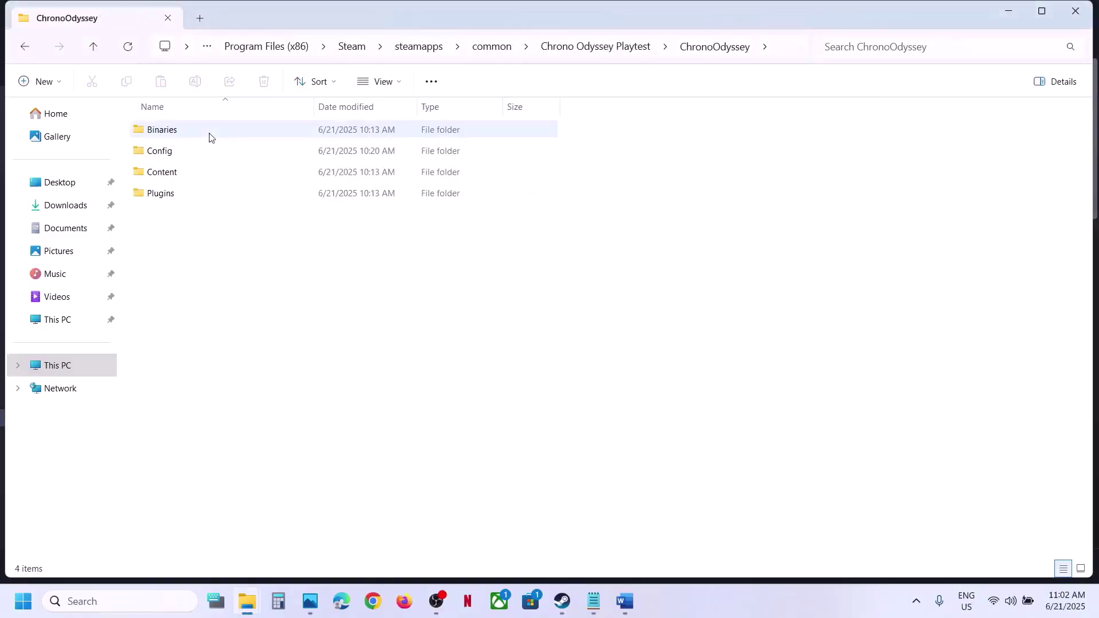
pyautogui.click(180, 198)
pyautogui.doubleClick(179, 195)
pyautogui.doubleClick(180, 130)
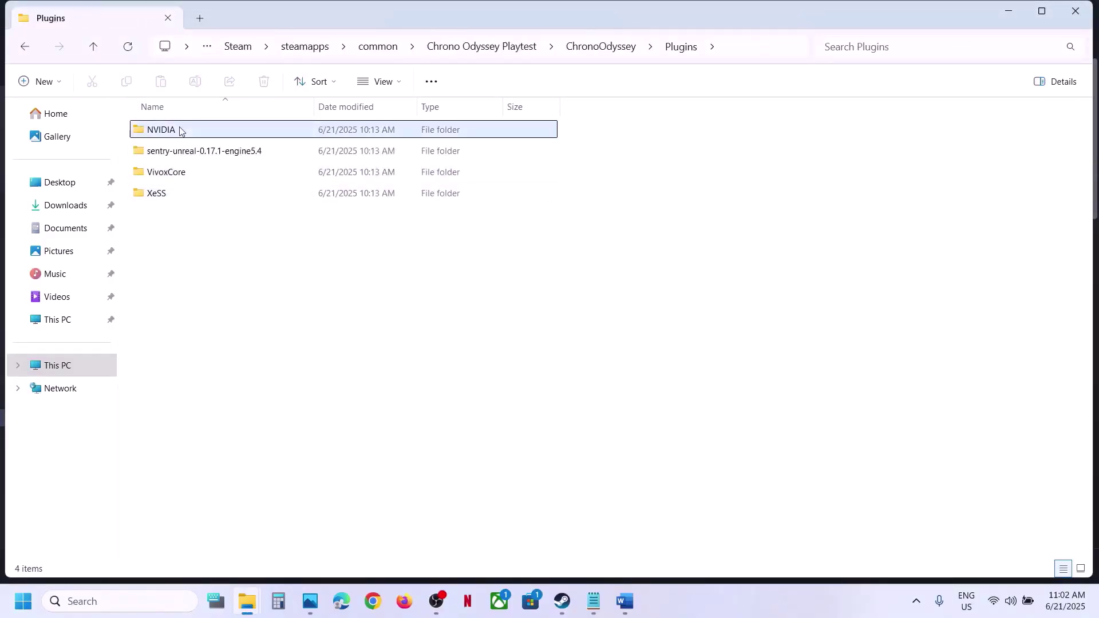
pyautogui.doubleClick(186, 155)
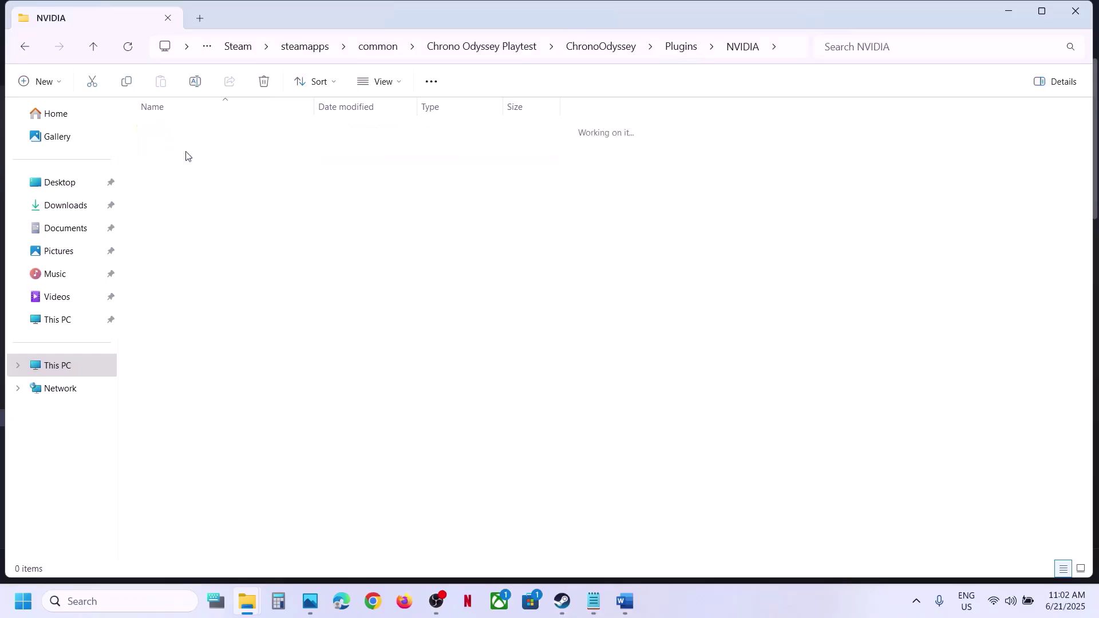
pyautogui.doubleClick(191, 137)
pyautogui.doubleClick(191, 141)
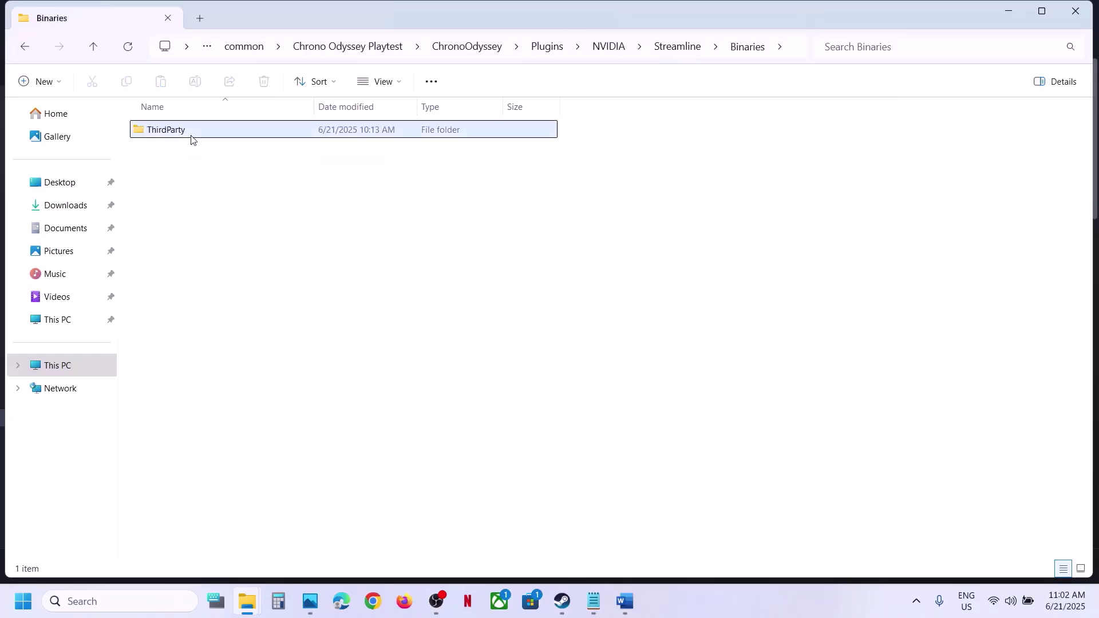
pyautogui.doubleClick(191, 140)
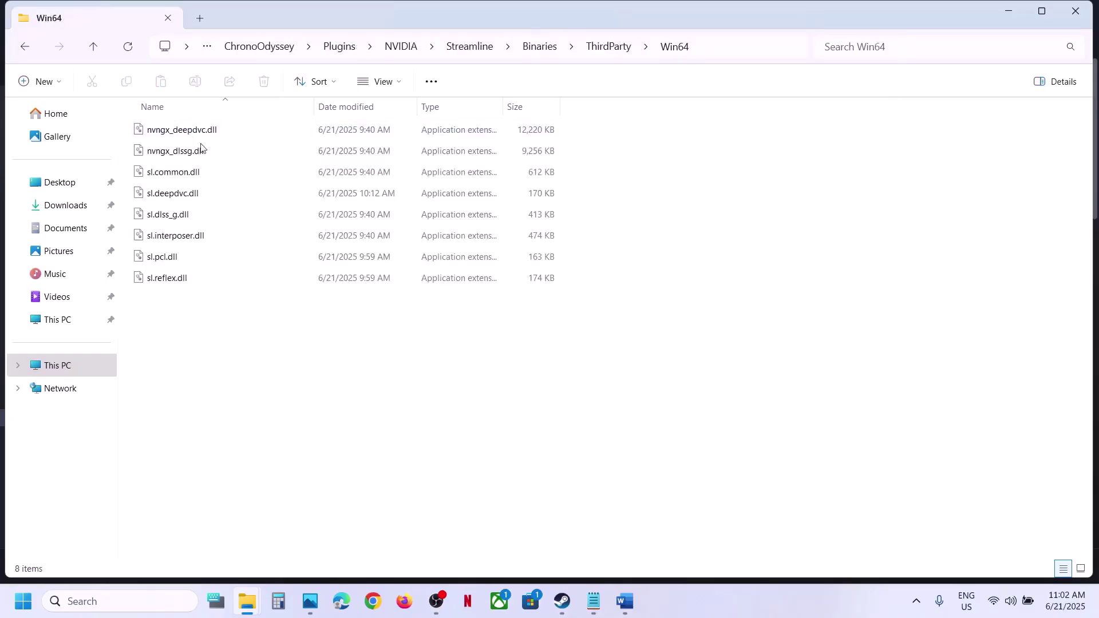
# Step: Copy sl.pcl.dll and paste it onto the desktop as a backup
pyautogui.click(159, 259)
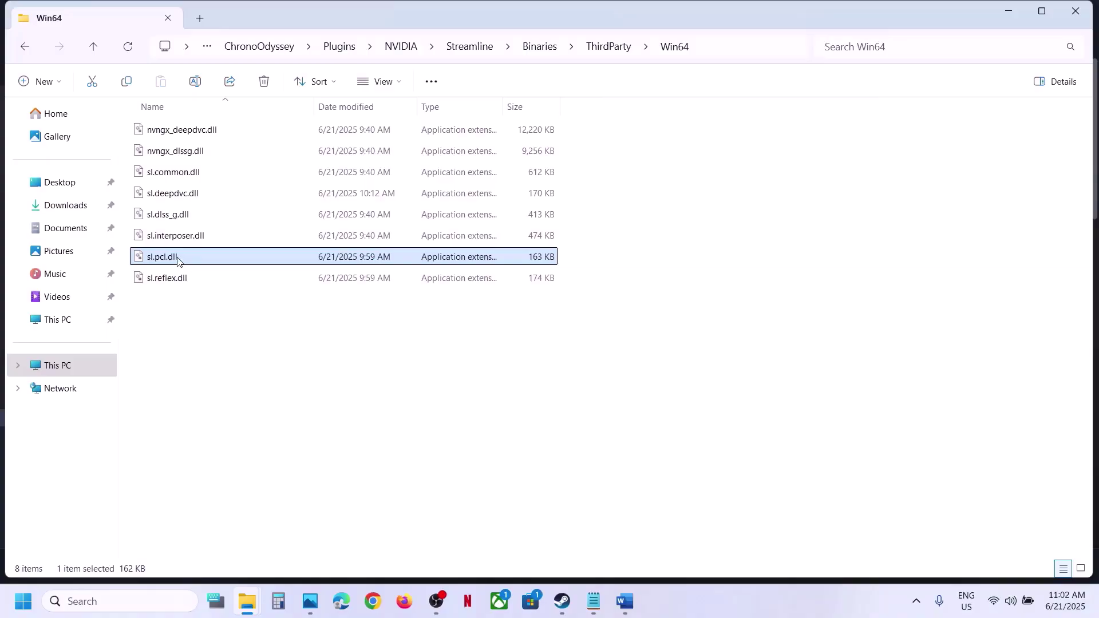
pyautogui.rightClick(178, 262)
pyautogui.click(254, 285)
pyautogui.press('super+d')
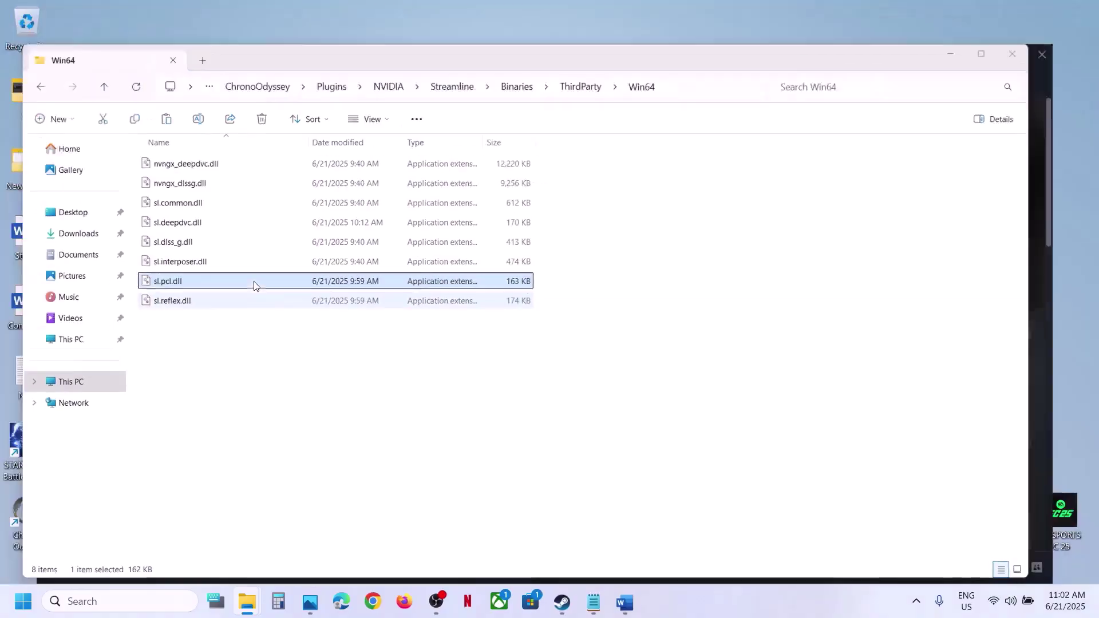
pyautogui.hotkey('ctrl', 'v')
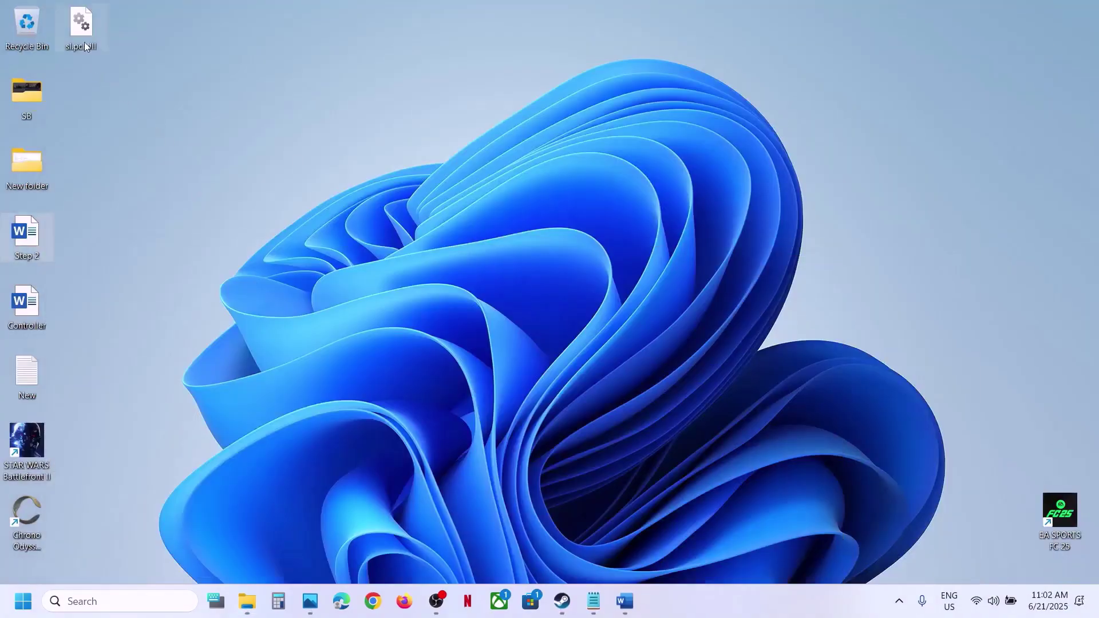
pyautogui.moveTo(85, 42); pyautogui.dragTo(500, 235)
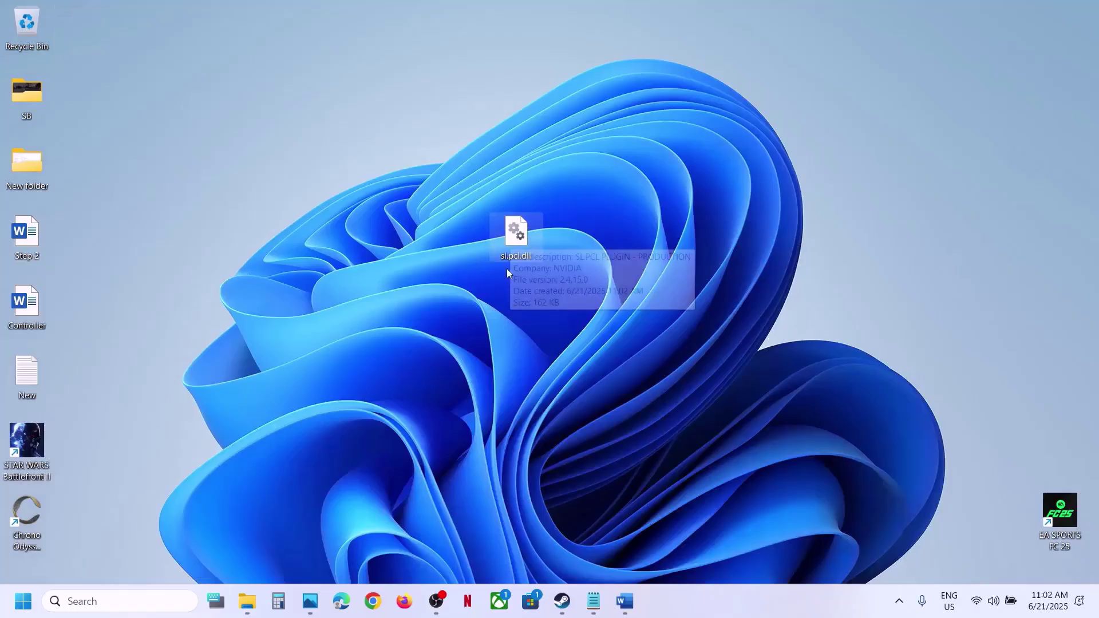
# Step: Rename sl.pcl.dll in the Win64 folder to sl.pcl.dll.old
pyautogui.moveTo(248, 612)
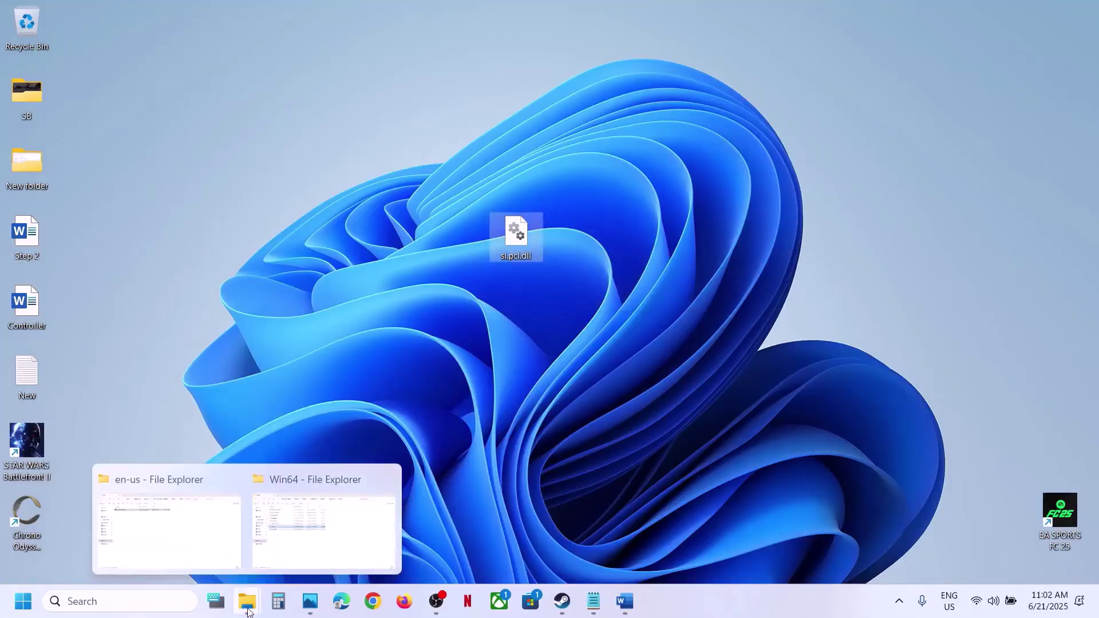
pyautogui.click(306, 542)
pyautogui.rightClick(175, 261)
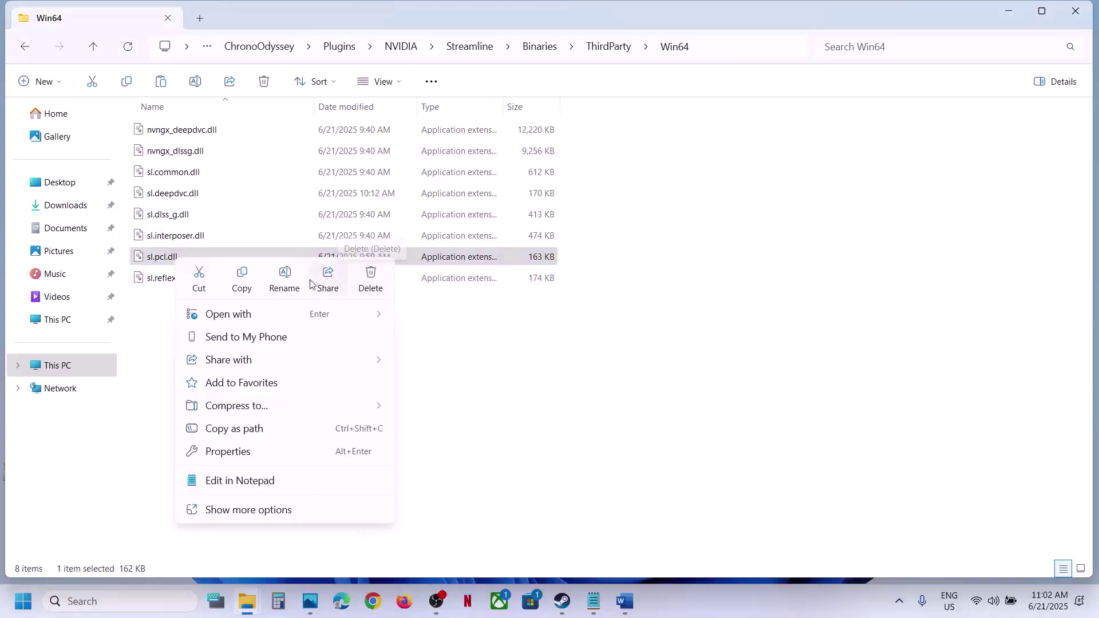
pyautogui.click(285, 280)
pyautogui.click(194, 258)
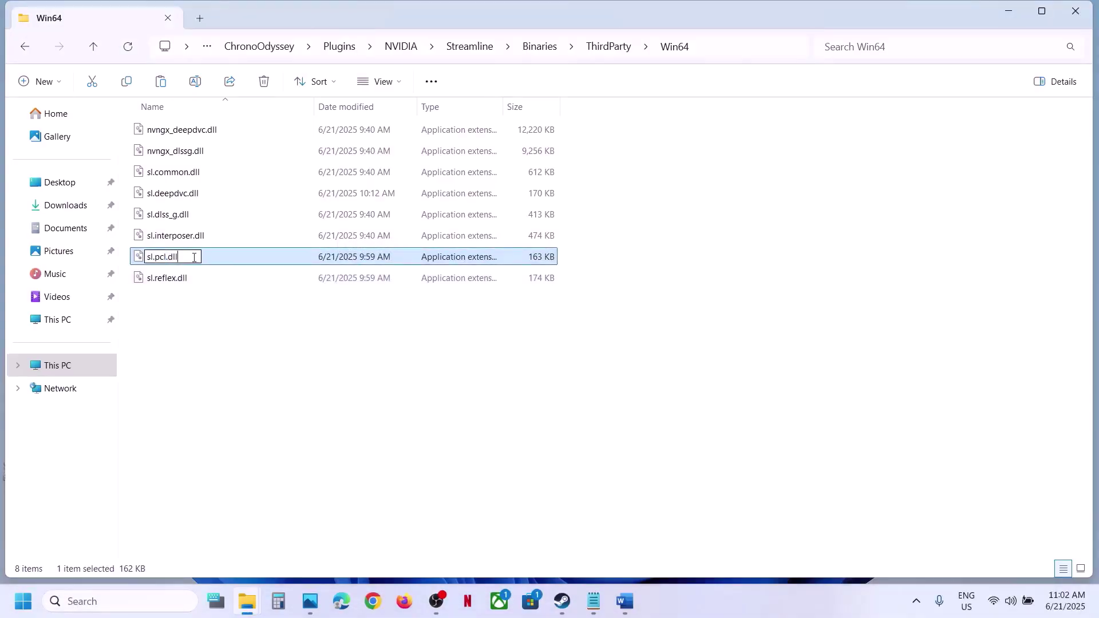
pyautogui.write('.old')
pyautogui.press('Return')
pyautogui.click(265, 306)
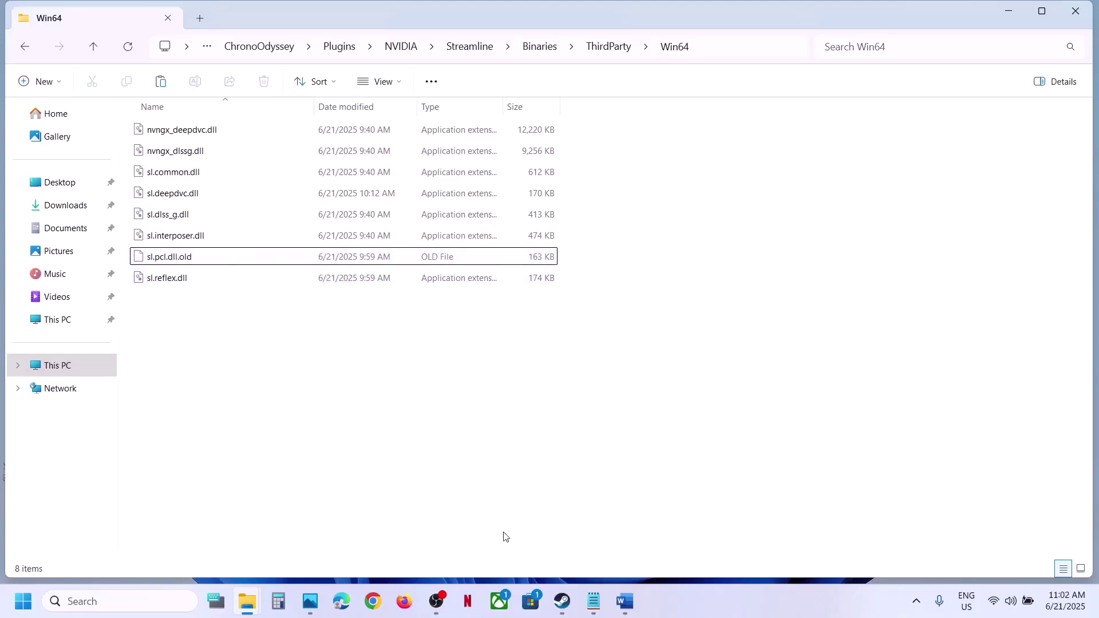
# Step: Scroll the Word guide to Step 4 and highlight the config-folder deletion note and the settings-loss warning
pyautogui.click(567, 607)
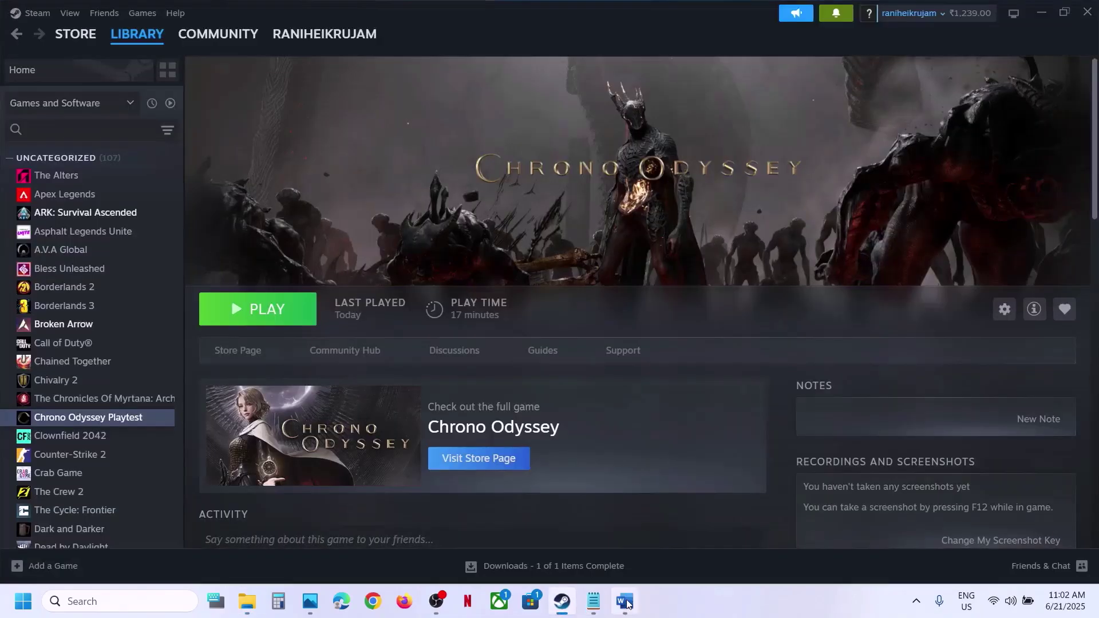
pyautogui.click(625, 601)
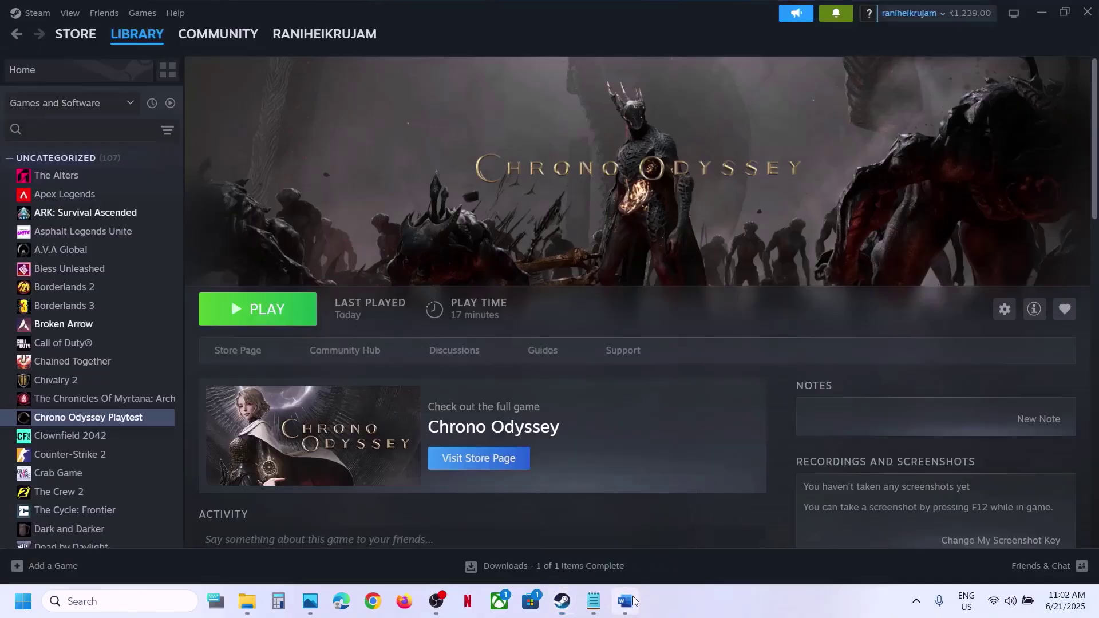
pyautogui.scroll(-3, 479, 360)
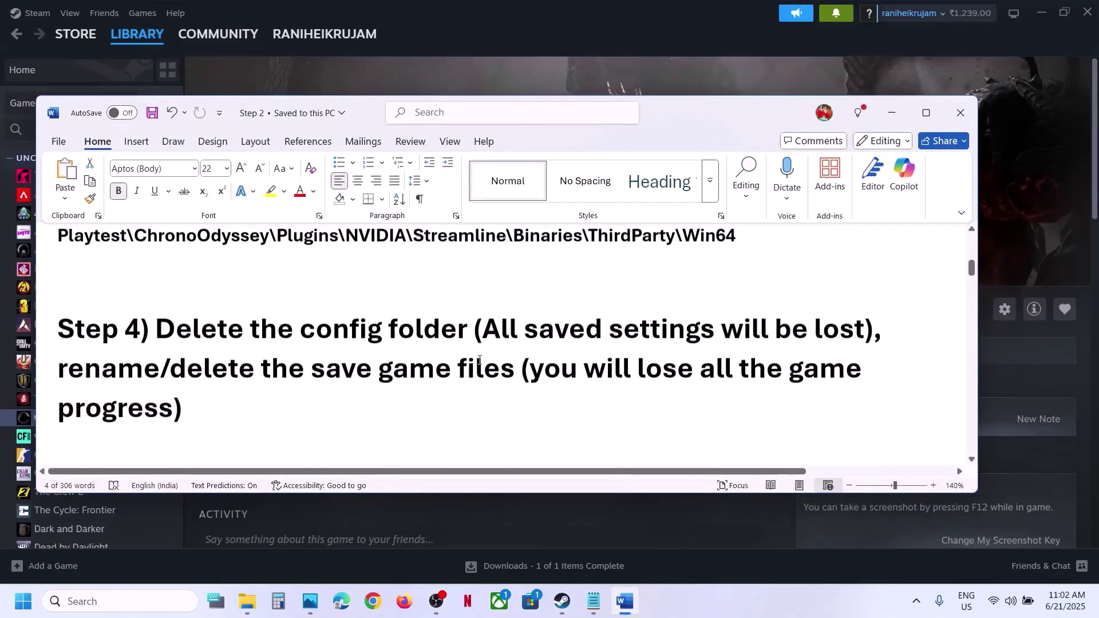
pyautogui.moveTo(170, 323); pyautogui.dragTo(467, 327)
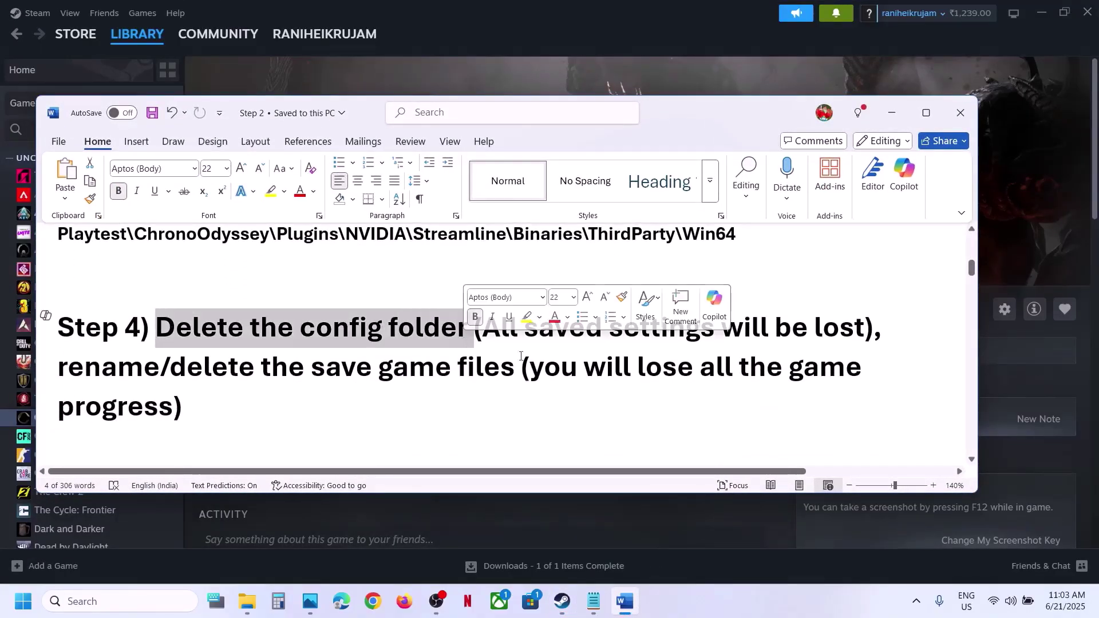
pyautogui.click(543, 367)
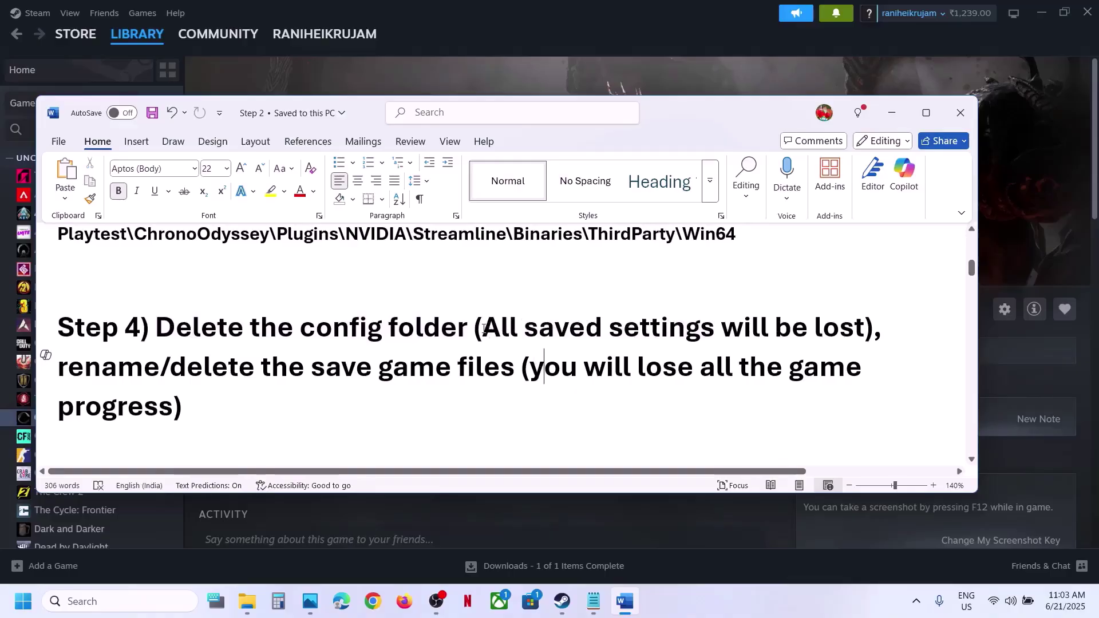
pyautogui.moveTo(484, 329); pyautogui.dragTo(839, 342)
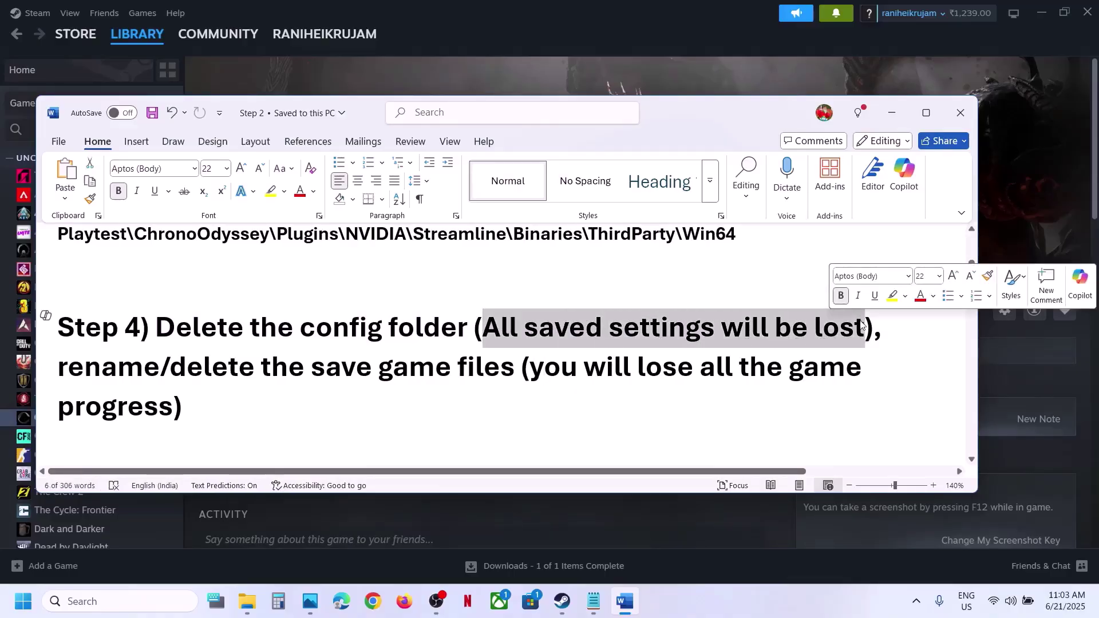
pyautogui.click(575, 91)
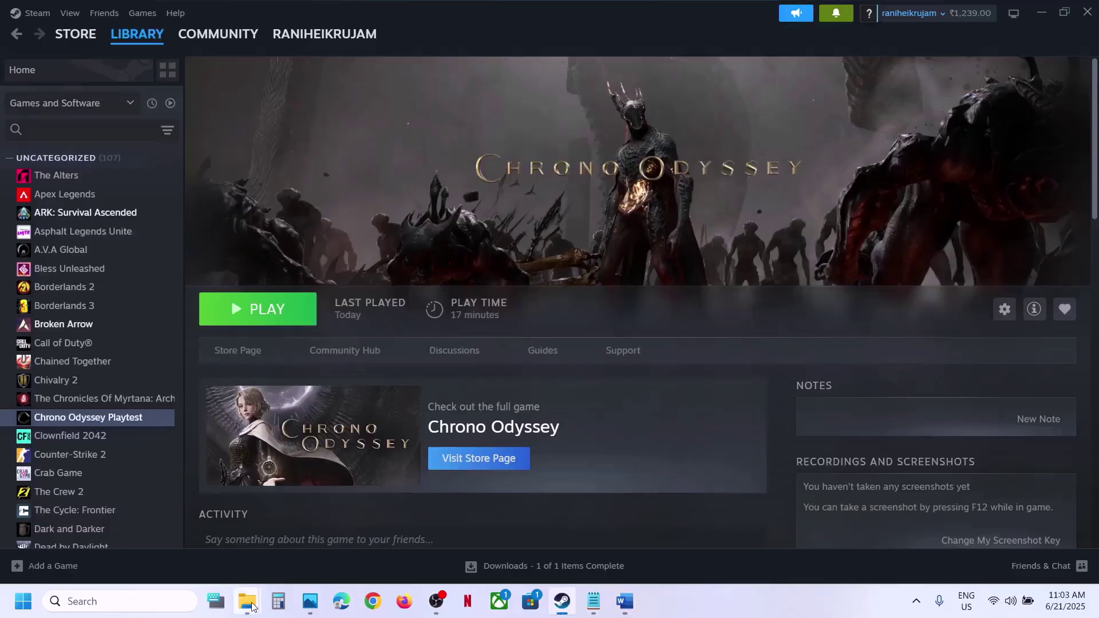
# Step: Navigate from This PC through C:\Users to the user profile's AppData\Local folder
pyautogui.moveTo(248, 600)
pyautogui.click(324, 521)
pyautogui.click(48, 365)
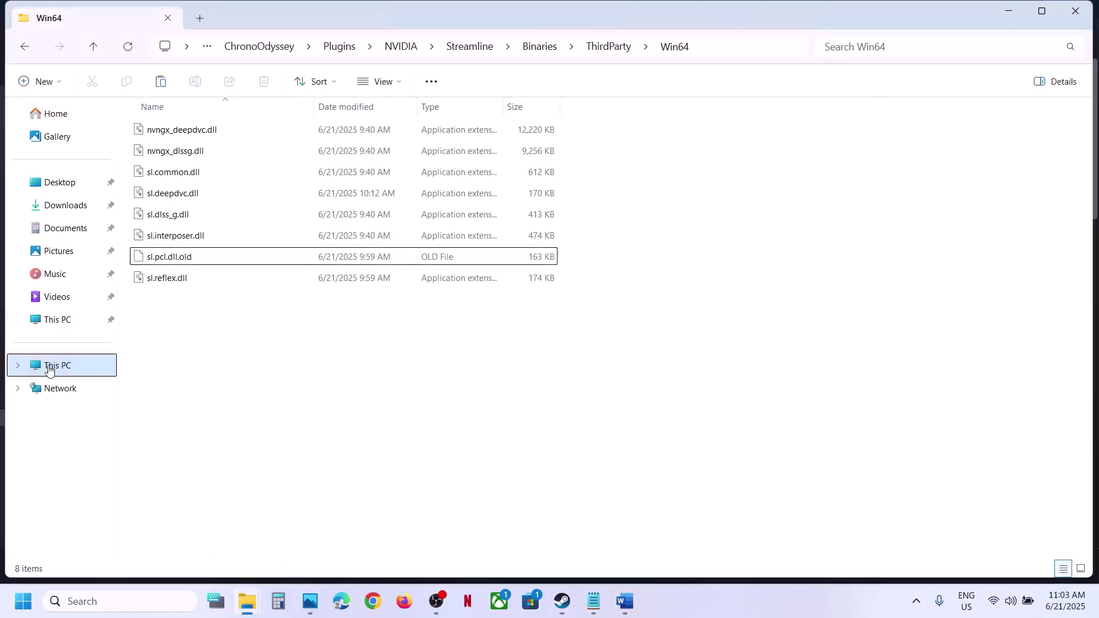
pyautogui.doubleClick(180, 160)
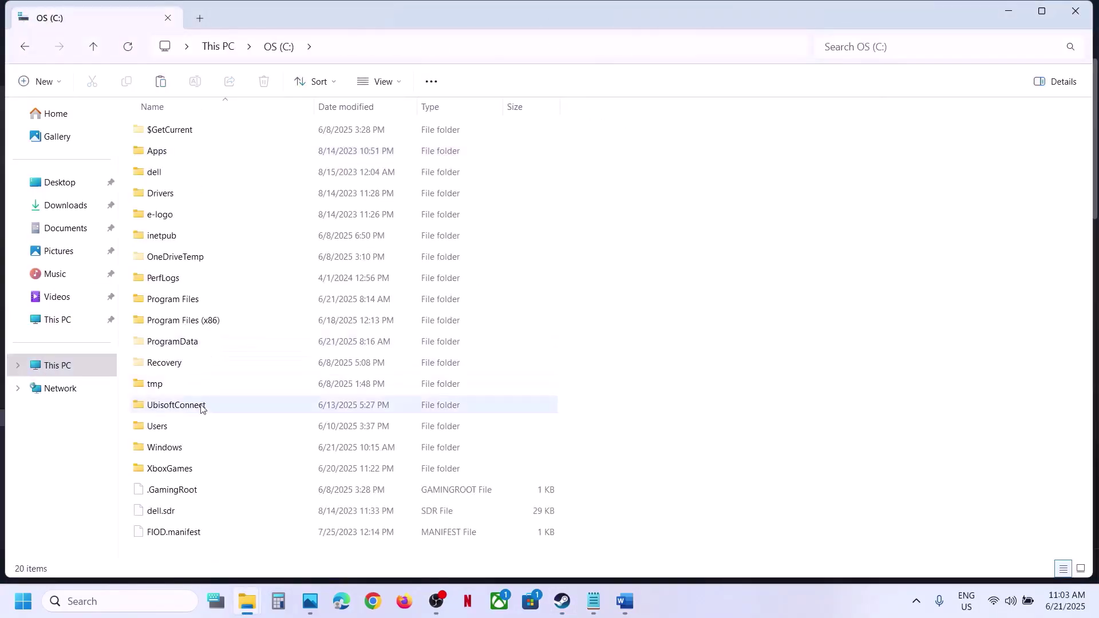
pyautogui.doubleClick(181, 427)
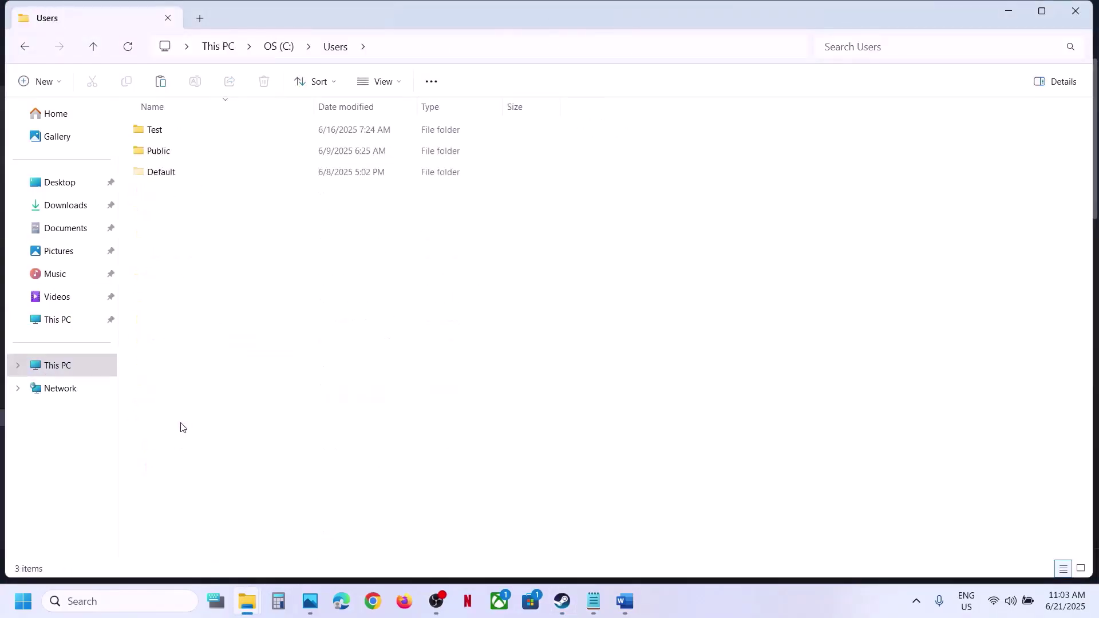
pyautogui.doubleClick(183, 136)
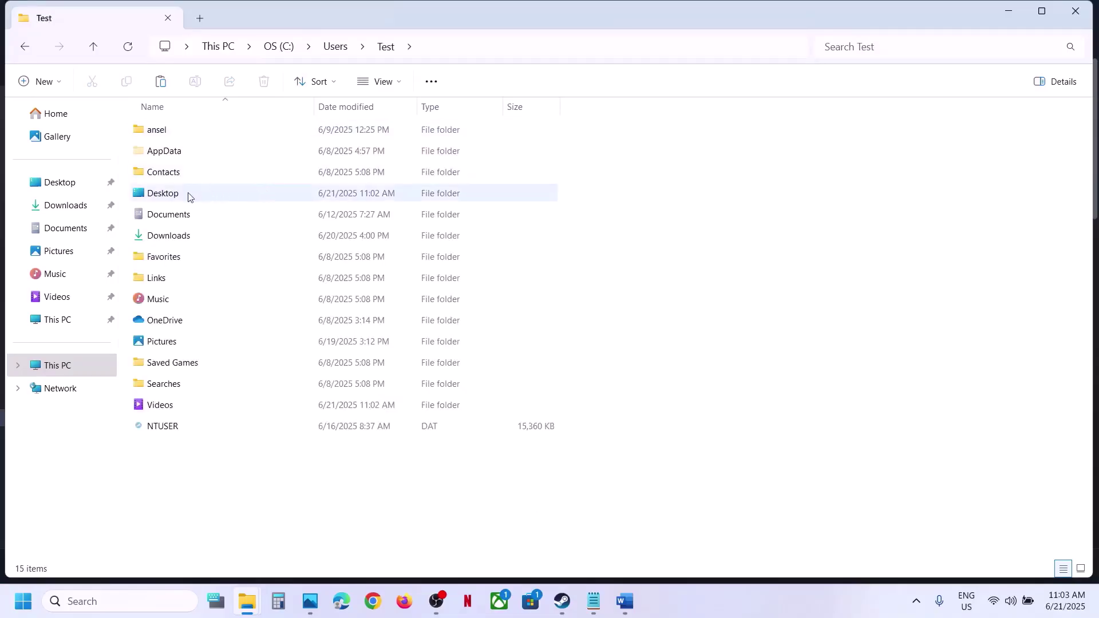
pyautogui.click(177, 161)
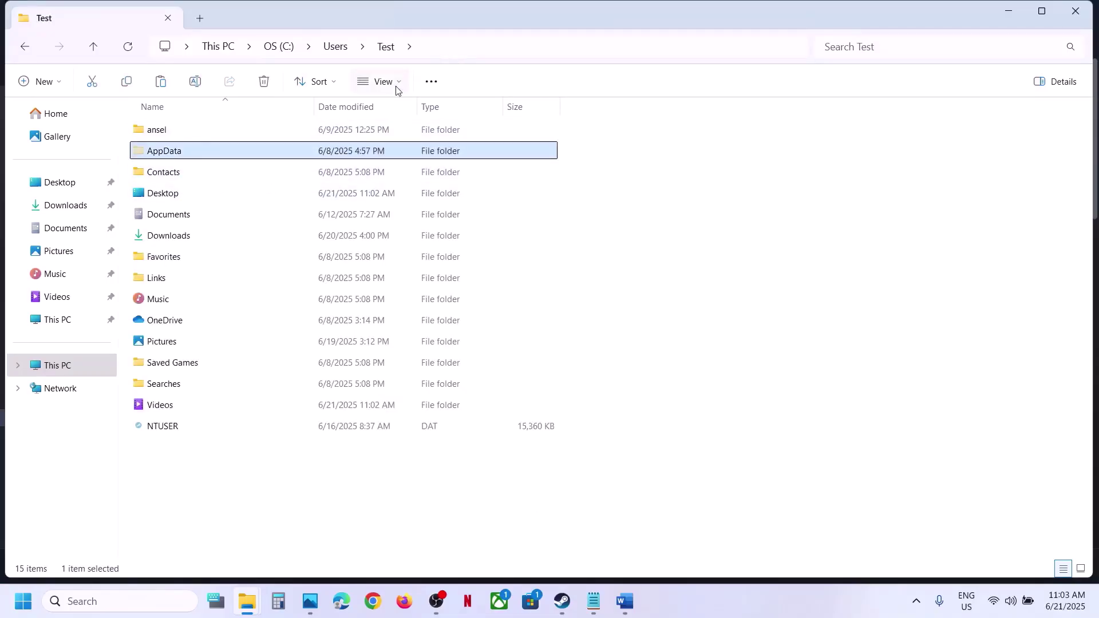
pyautogui.click(381, 81)
pyautogui.moveTo(388, 350)
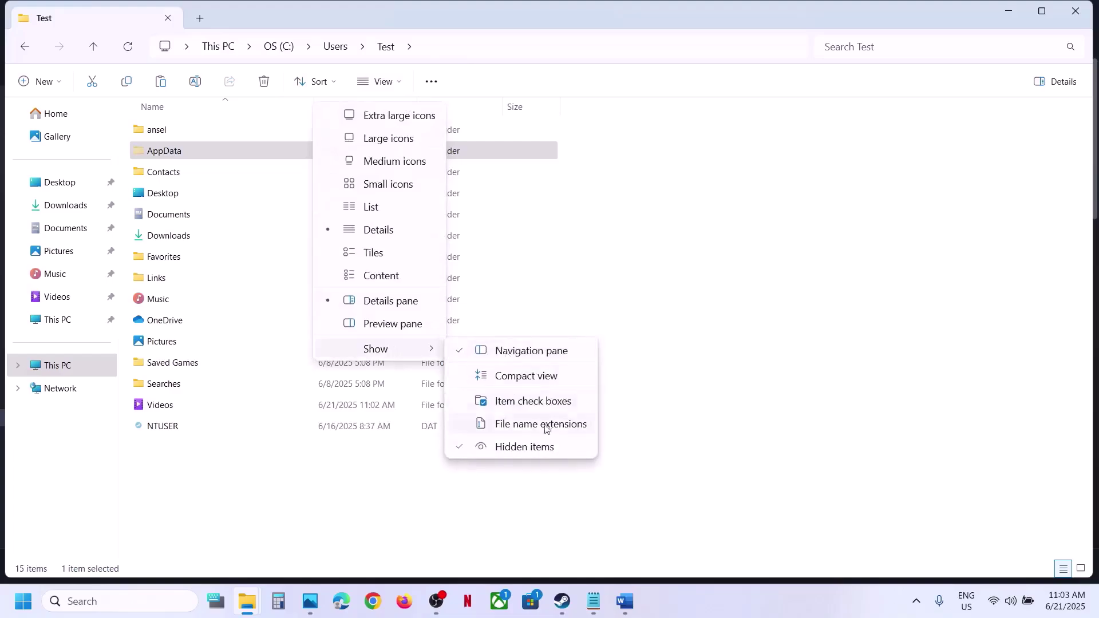
pyautogui.click(196, 157)
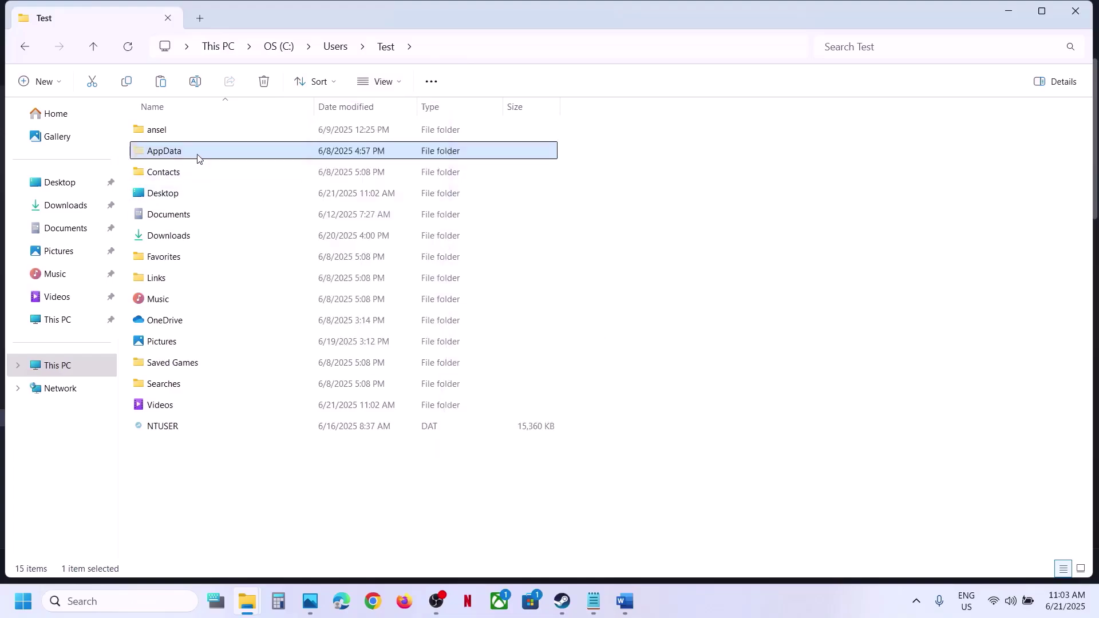
pyautogui.doubleClick(196, 156)
pyautogui.doubleClick(187, 135)
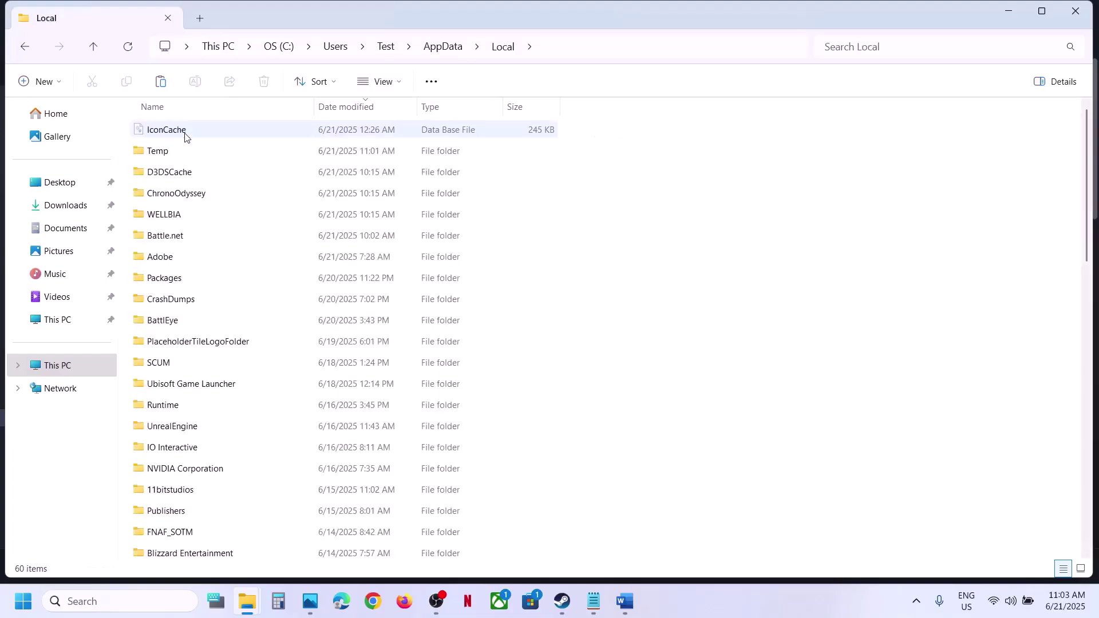
# Step: Open ChronoOdyssey\Saved and copy the Config folder
pyautogui.click(202, 197)
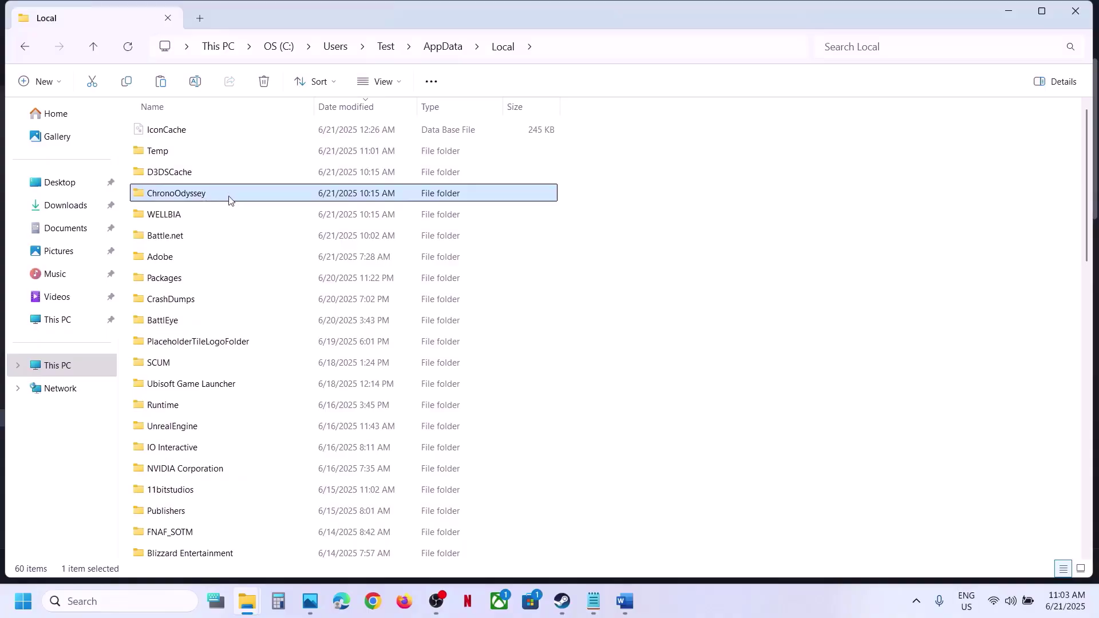
pyautogui.doubleClick(212, 199)
pyautogui.doubleClick(163, 133)
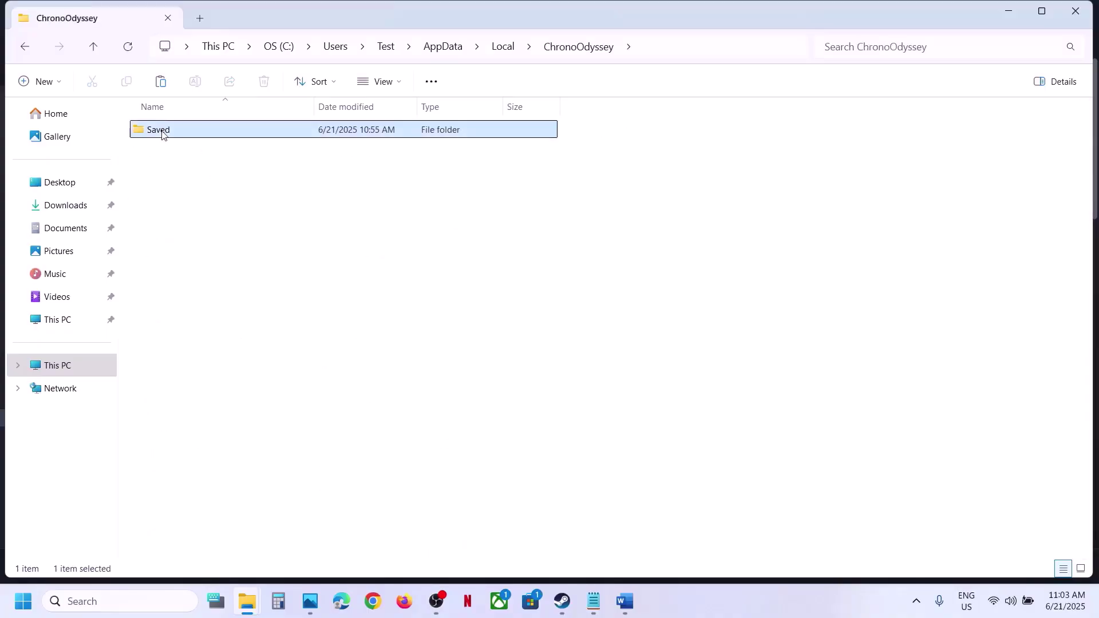
pyautogui.click(188, 137)
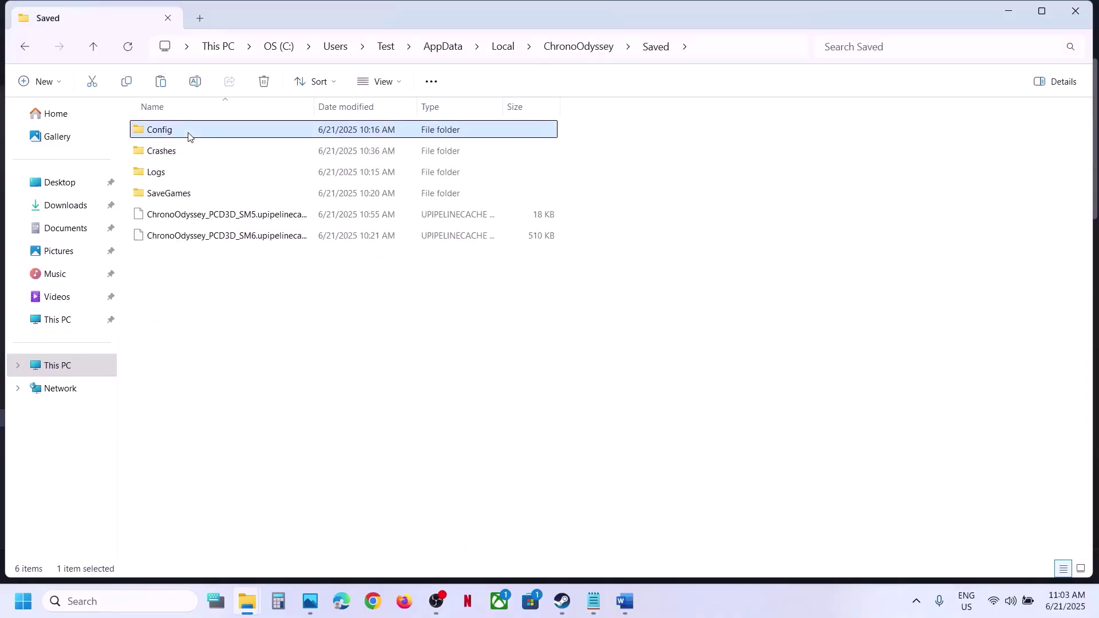
pyautogui.rightClick(188, 137)
pyautogui.click(255, 156)
# Step: Paste the Config folder copy onto the desktop beside sl.pcl.dll
pyautogui.press('super+d')
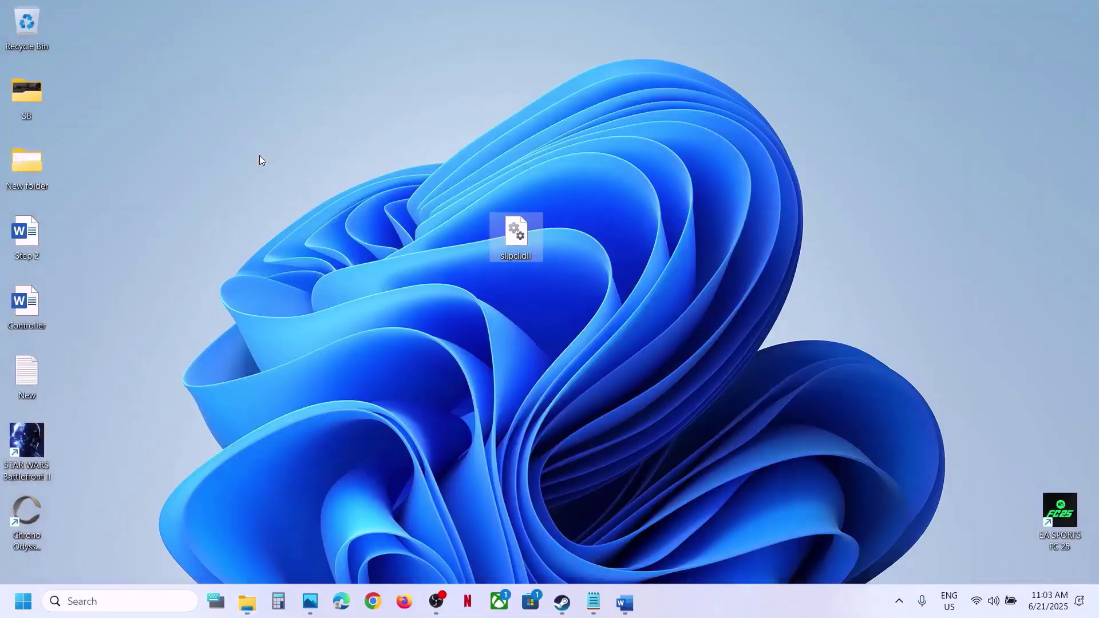
pyautogui.hotkey('ctrl', 'v')
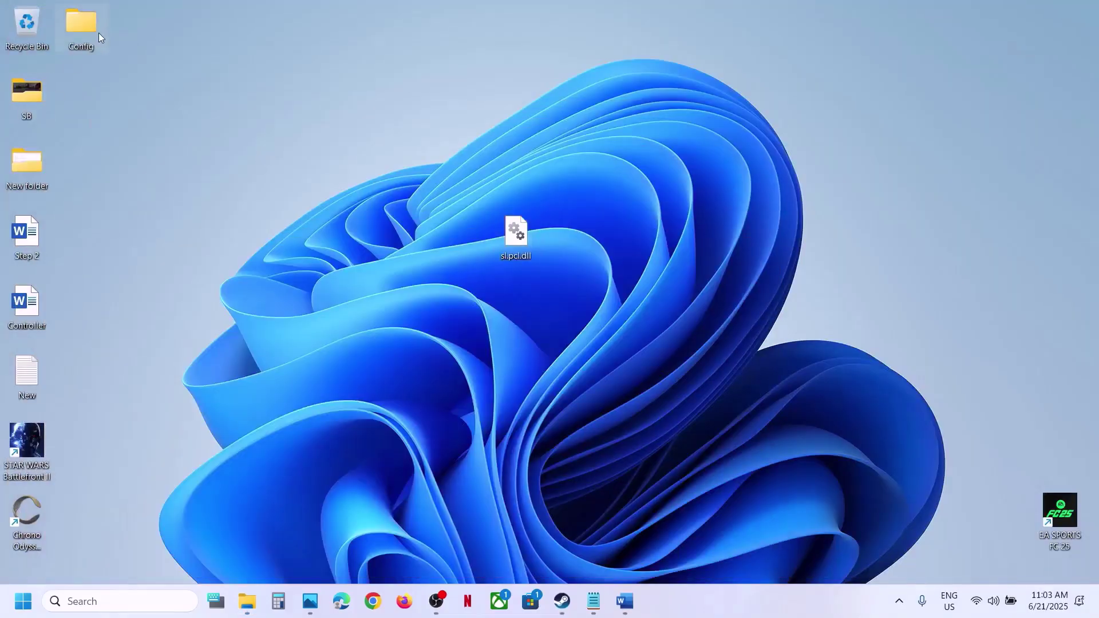
pyautogui.moveTo(99, 33); pyautogui.dragTo(496, 218)
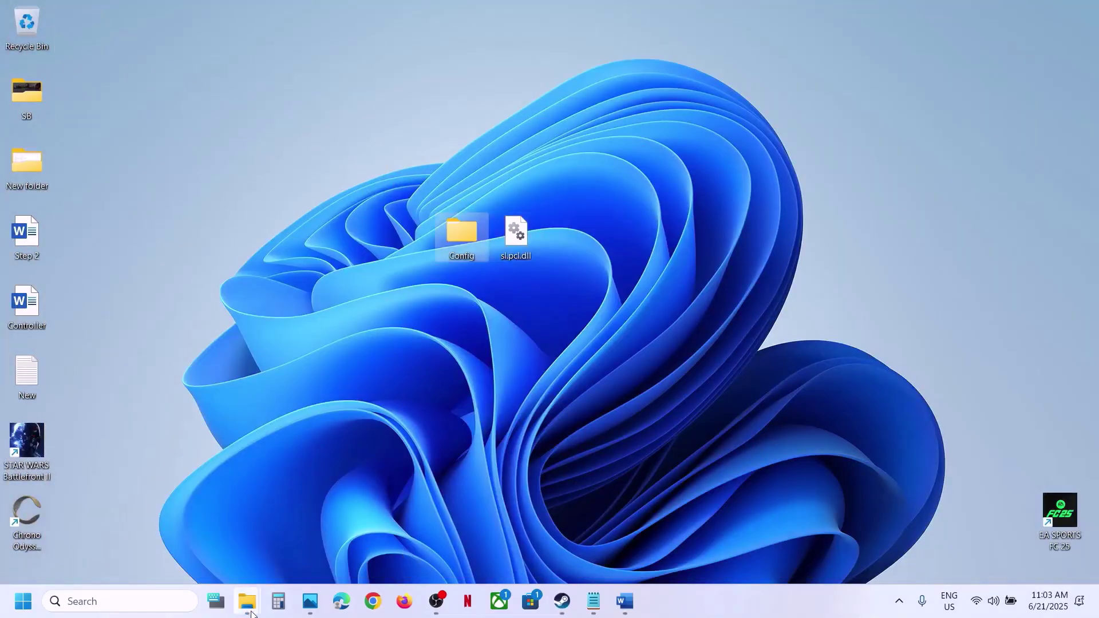
# Step: Delete the original Config folder from ChronoOdyssey's Saved folder
pyautogui.moveTo(248, 601)
pyautogui.click(357, 542)
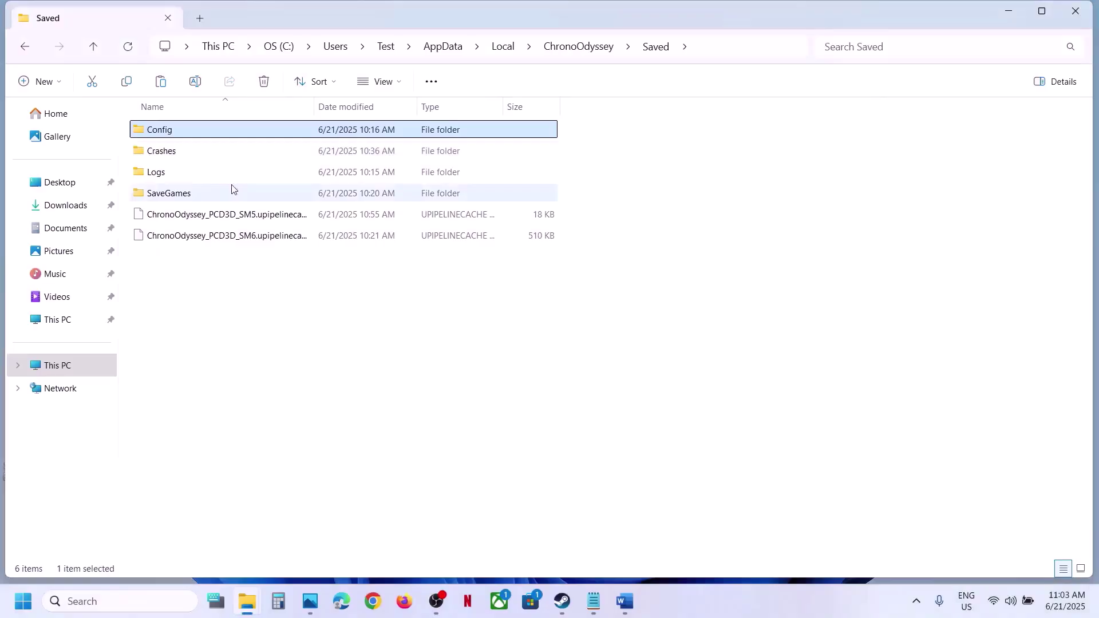
pyautogui.rightClick(178, 133)
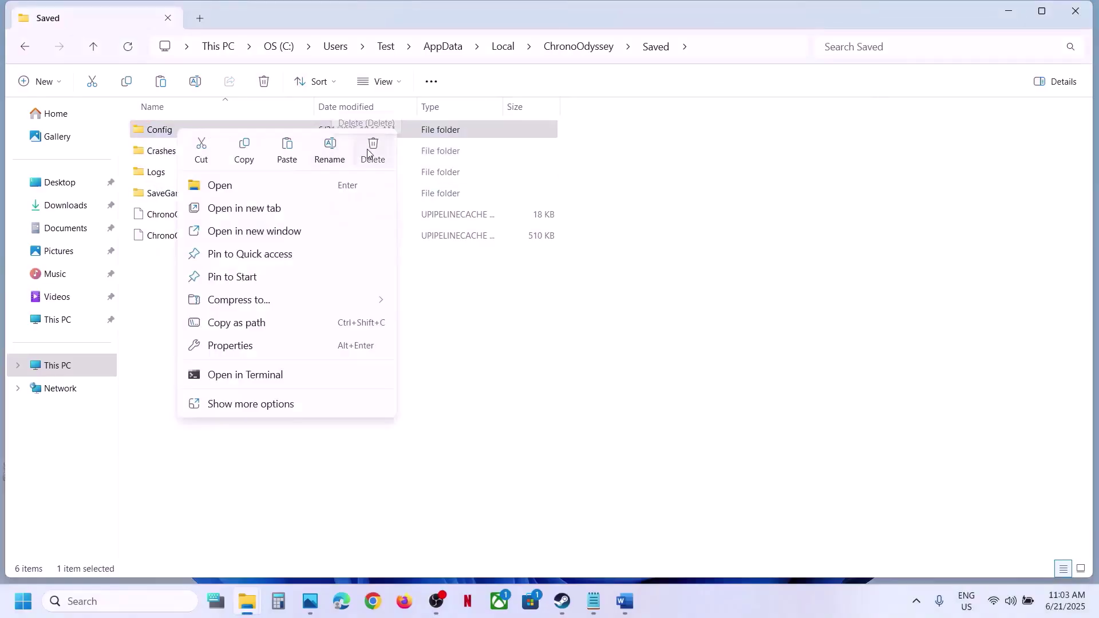
pyautogui.click(369, 151)
pyautogui.moveTo(593, 613)
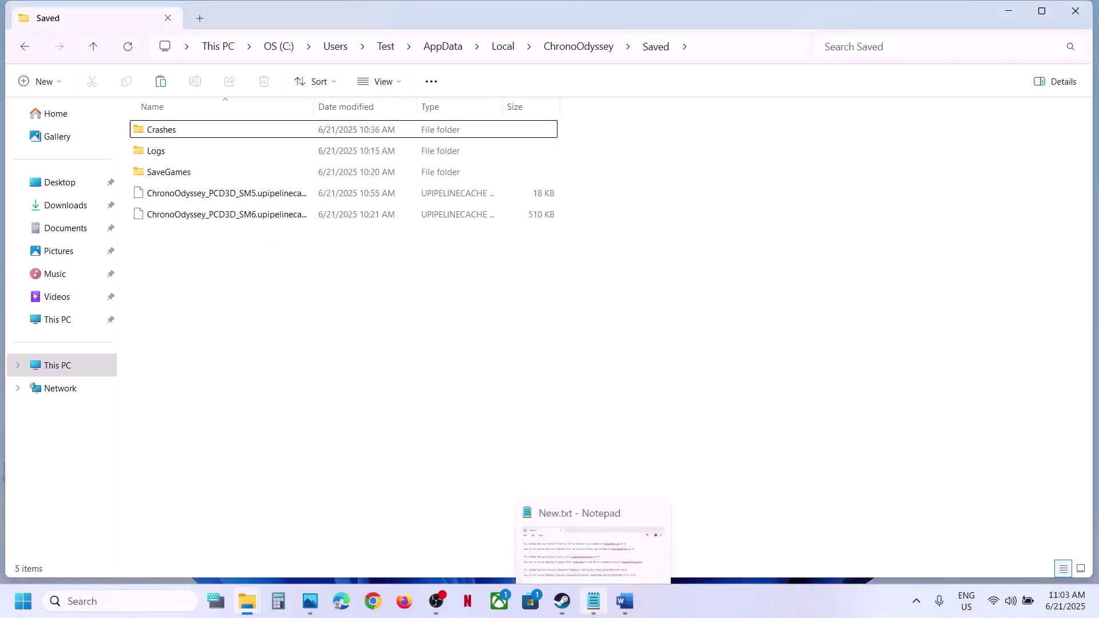
pyautogui.click(562, 601)
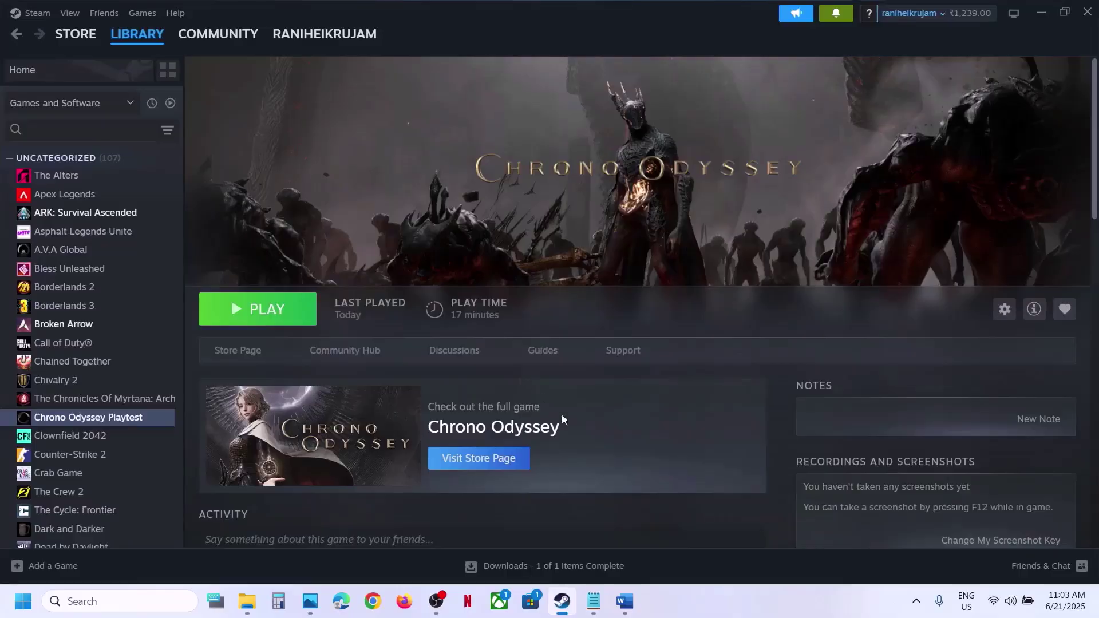
# Step: Add the note 'create a backup' after 'progress)' in the Word guide's Step 4
pyautogui.click(624, 601)
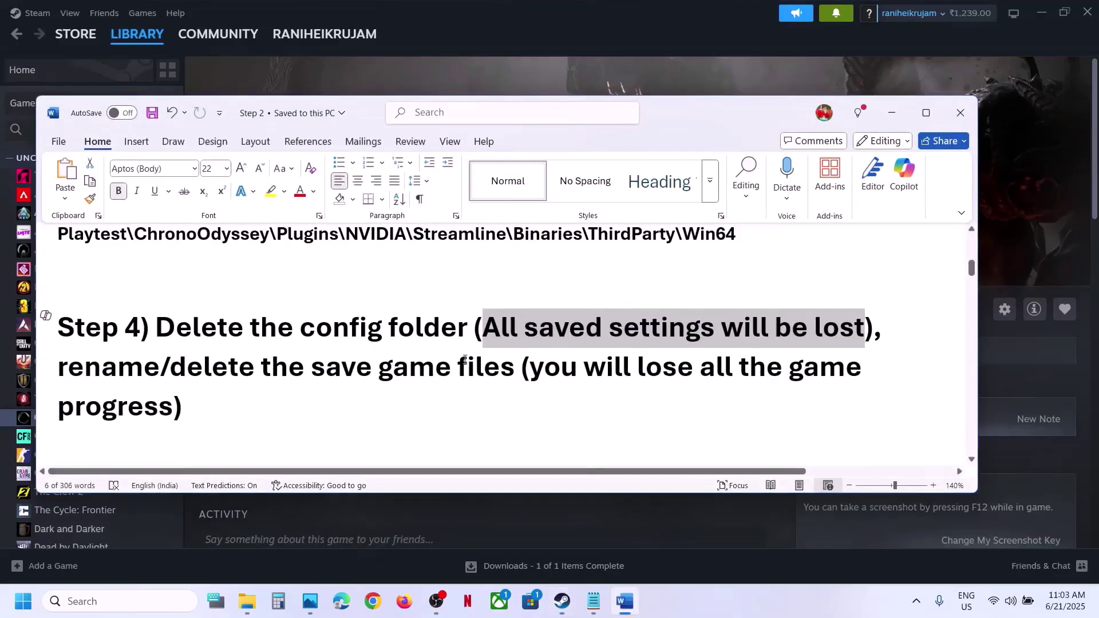
pyautogui.moveTo(114, 364); pyautogui.dragTo(506, 373)
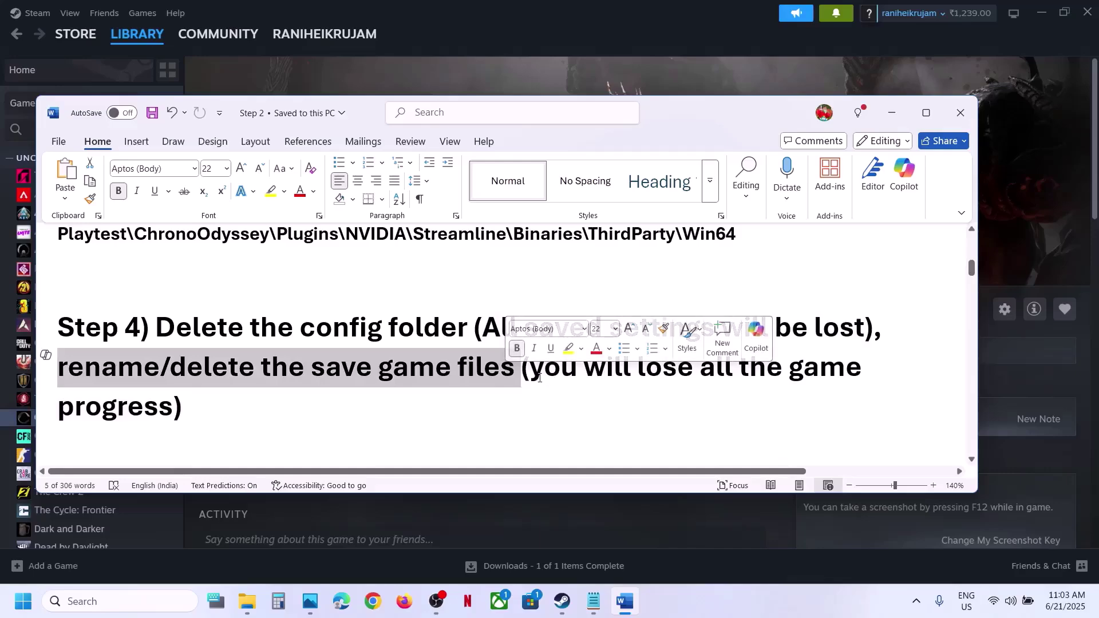
pyautogui.moveTo(537, 376); pyautogui.dragTo(235, 412)
pyautogui.click(239, 416)
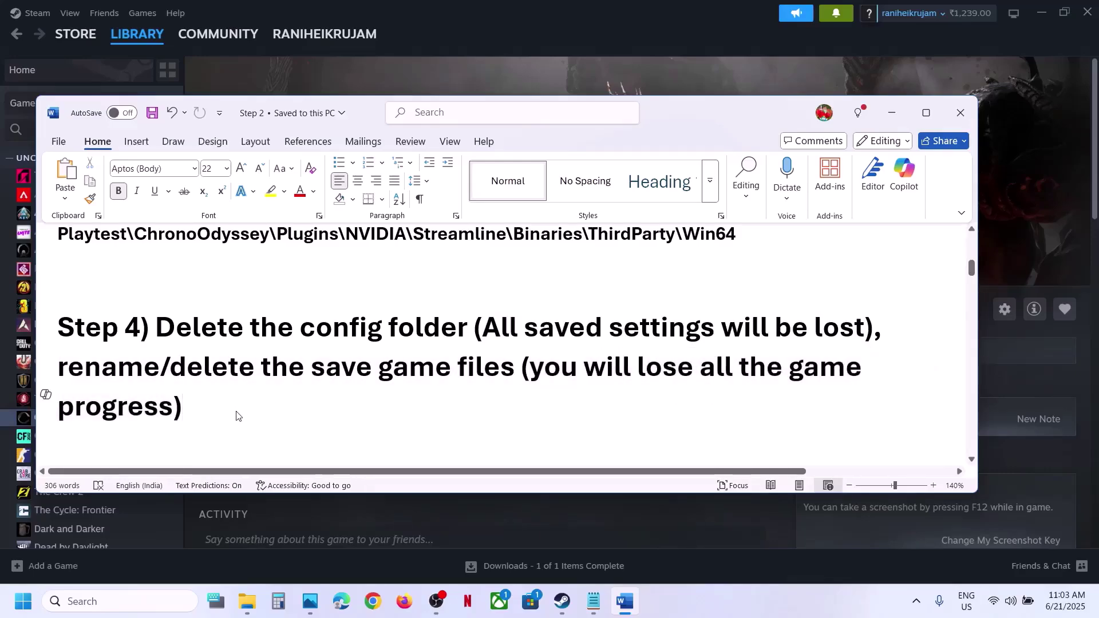
pyautogui.write('cre')
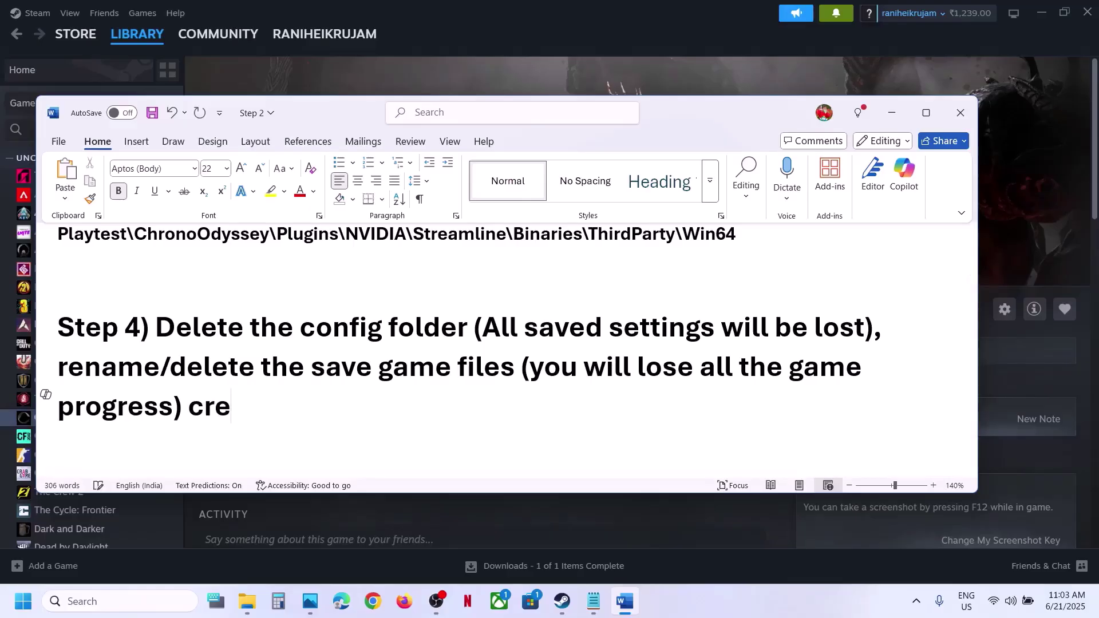
pyautogui.write('ate a backup')
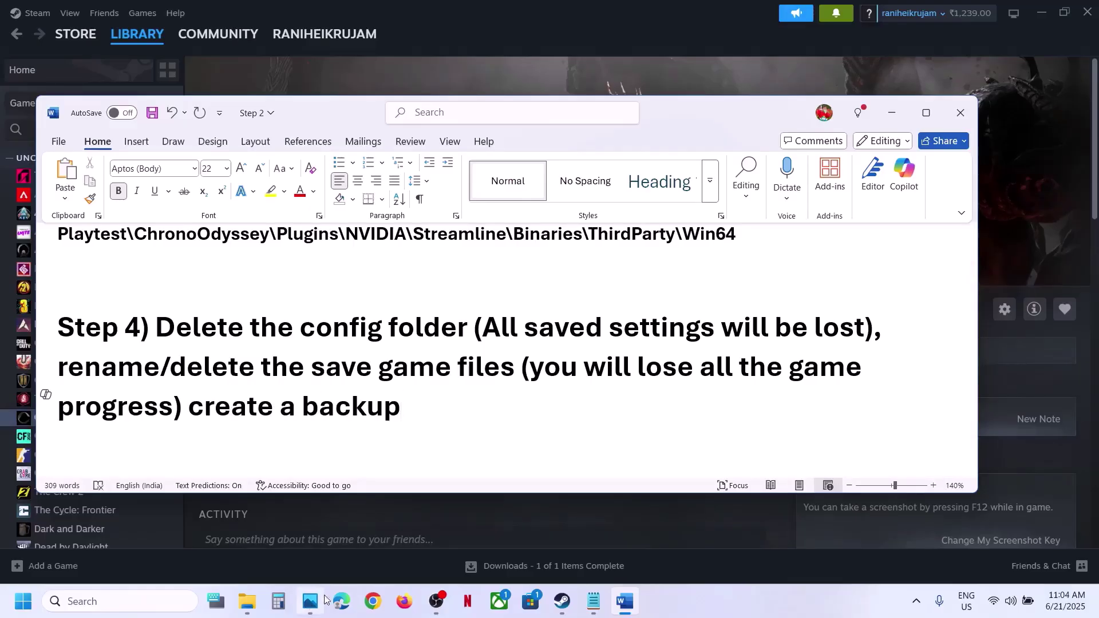
# Step: Go up from the Saved folder to AppData\Local in File Explorer
pyautogui.moveTo(246, 601)
pyautogui.click(383, 531)
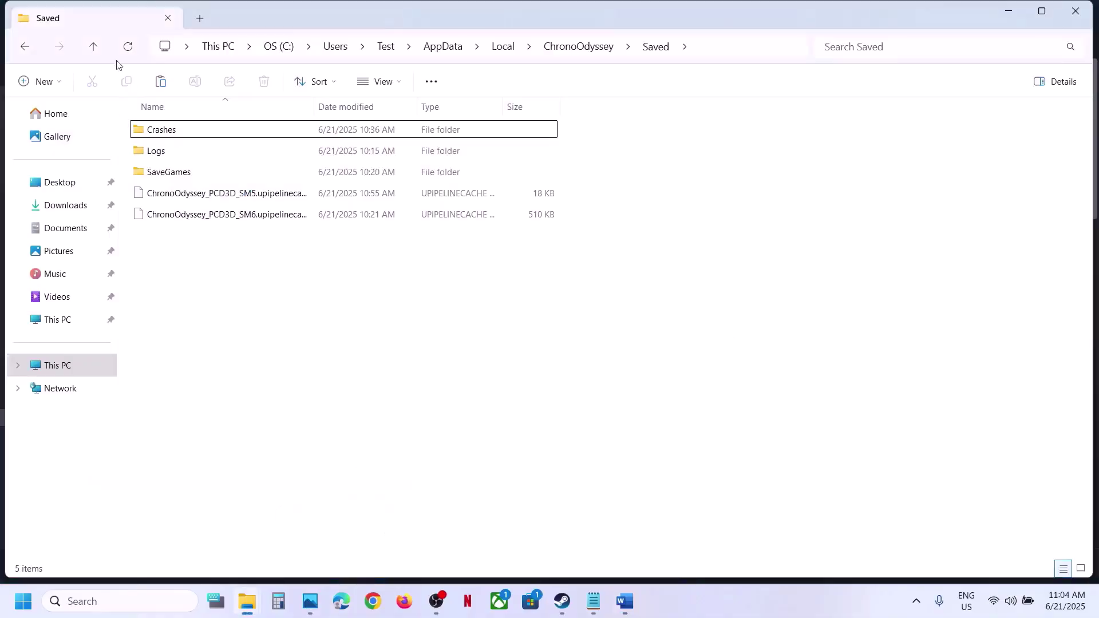
pyautogui.click(94, 48)
pyautogui.click(93, 49)
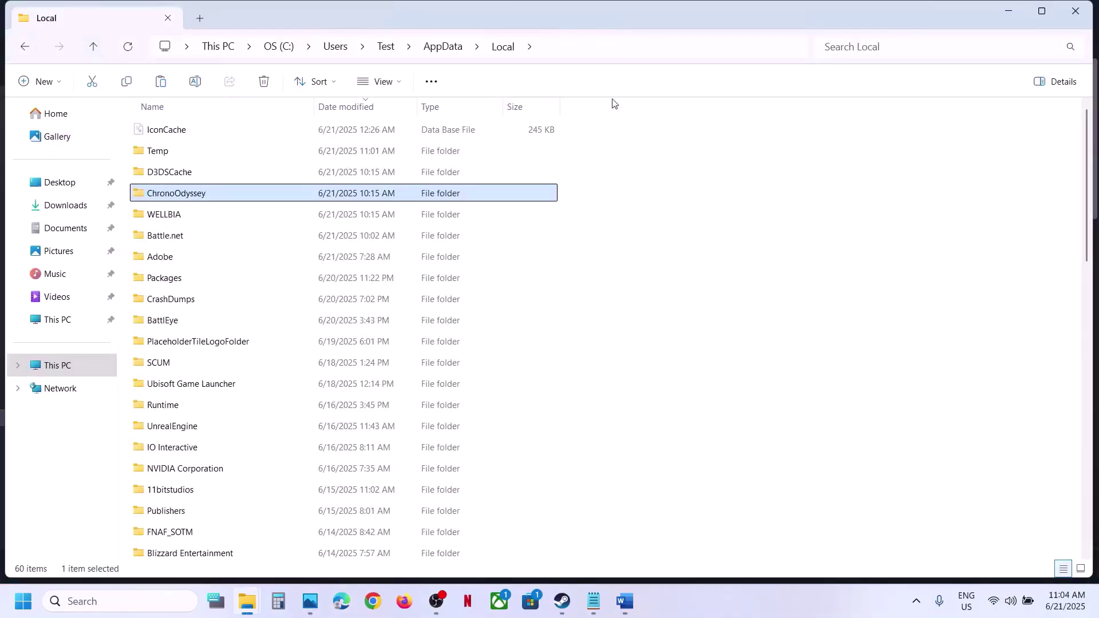
pyautogui.click(588, 56)
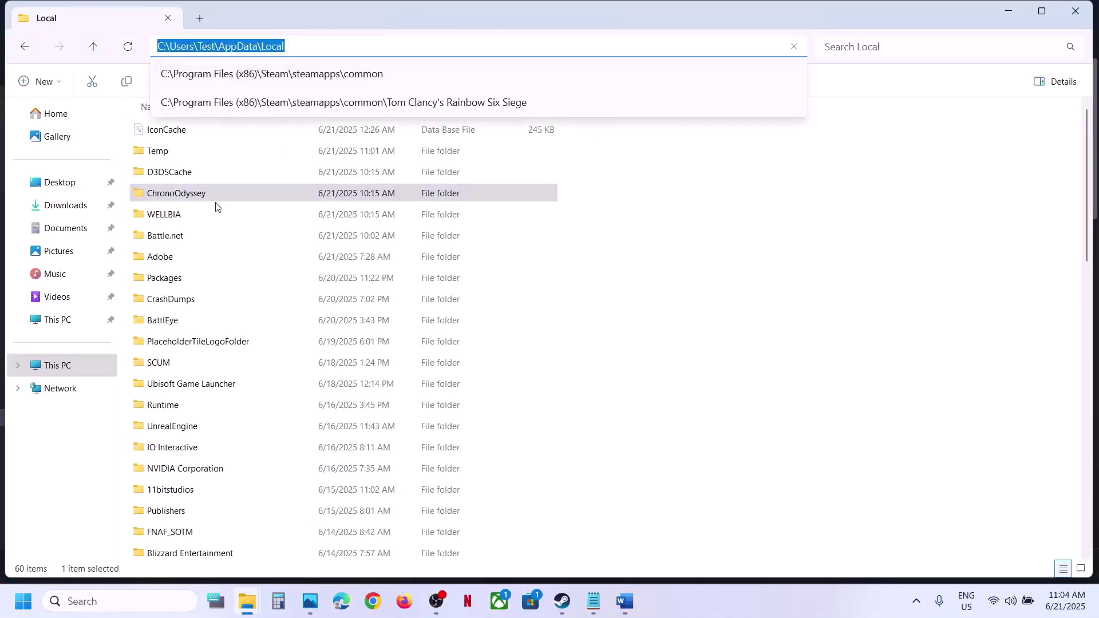
pyautogui.click(191, 201)
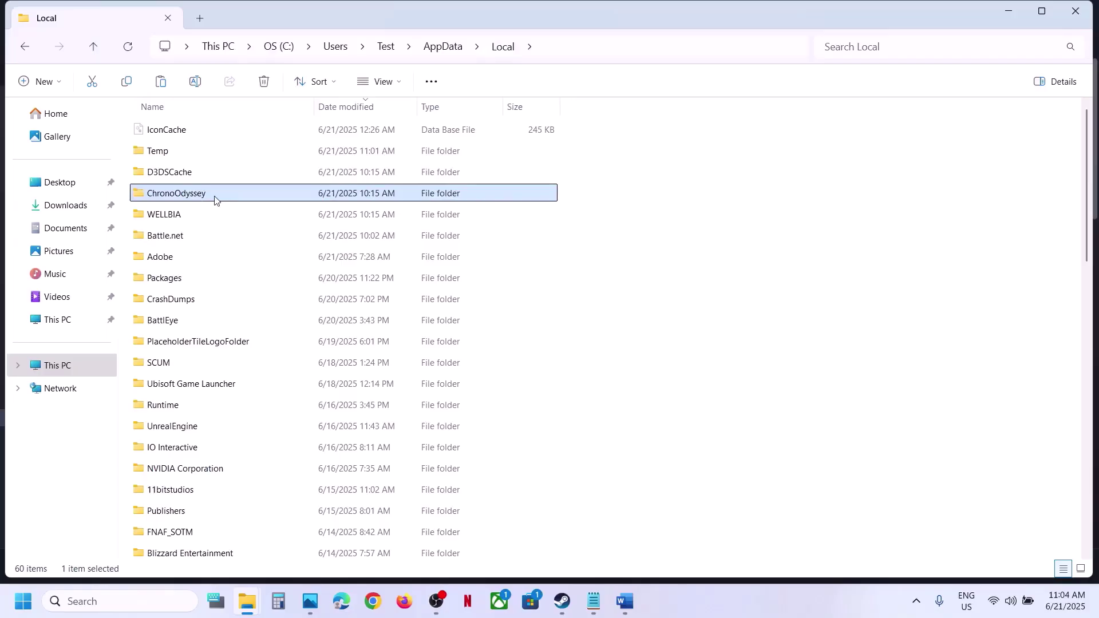
# Step: Copy the ChronoOdyssey folder onto the desktop and place it beside Config
pyautogui.rightClick(215, 200)
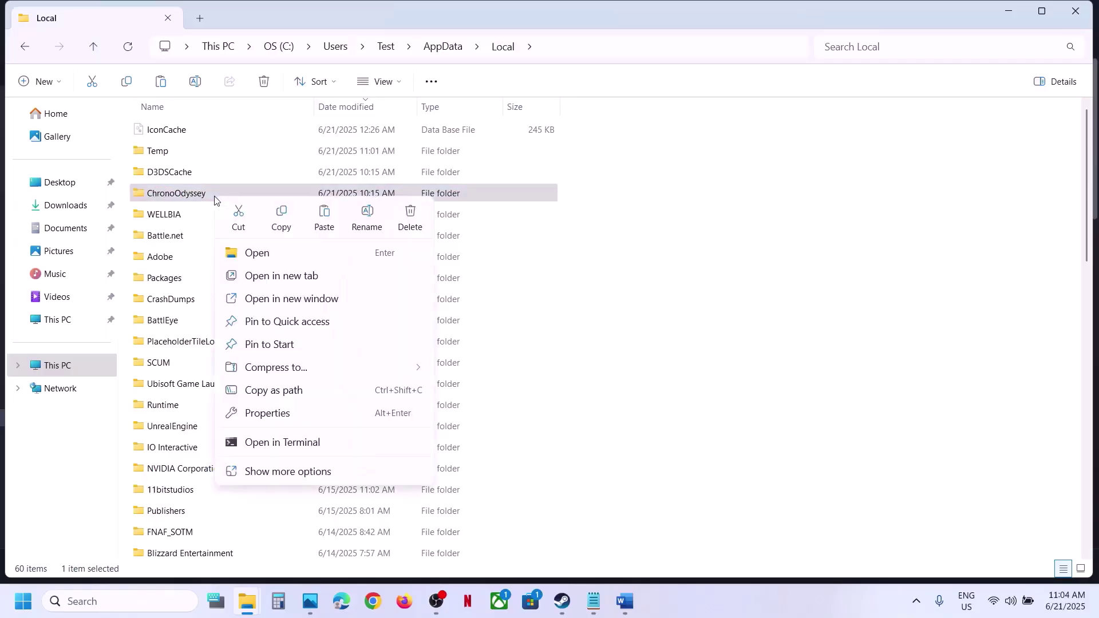
pyautogui.click(282, 214)
pyautogui.press('super+d')
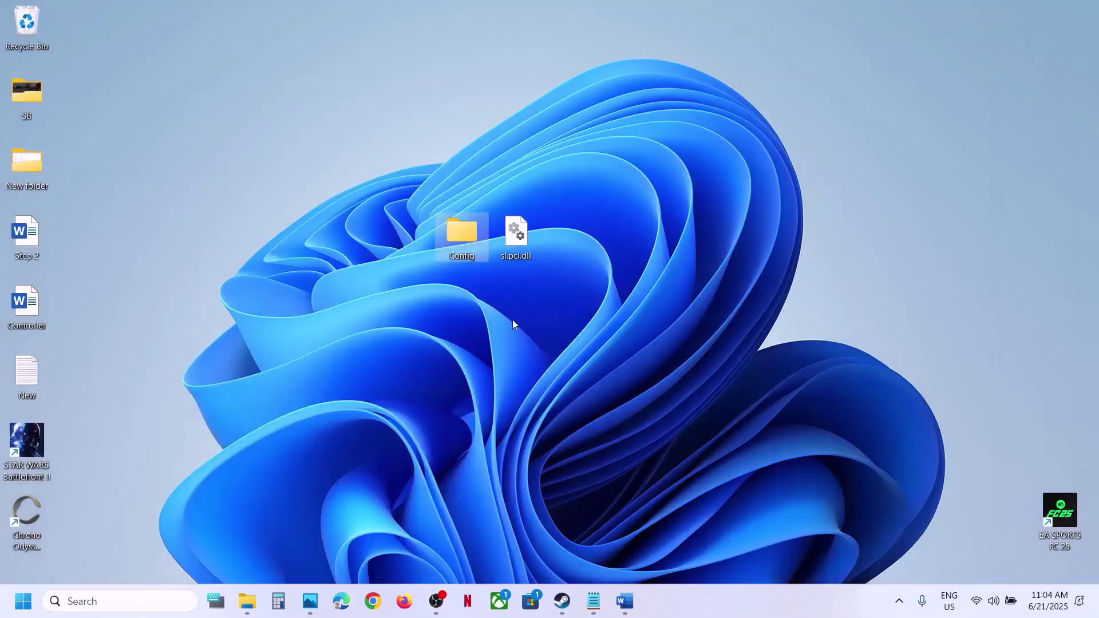
pyautogui.hotkey('ctrl', 'v')
pyautogui.moveTo(80, 36); pyautogui.dragTo(484, 198)
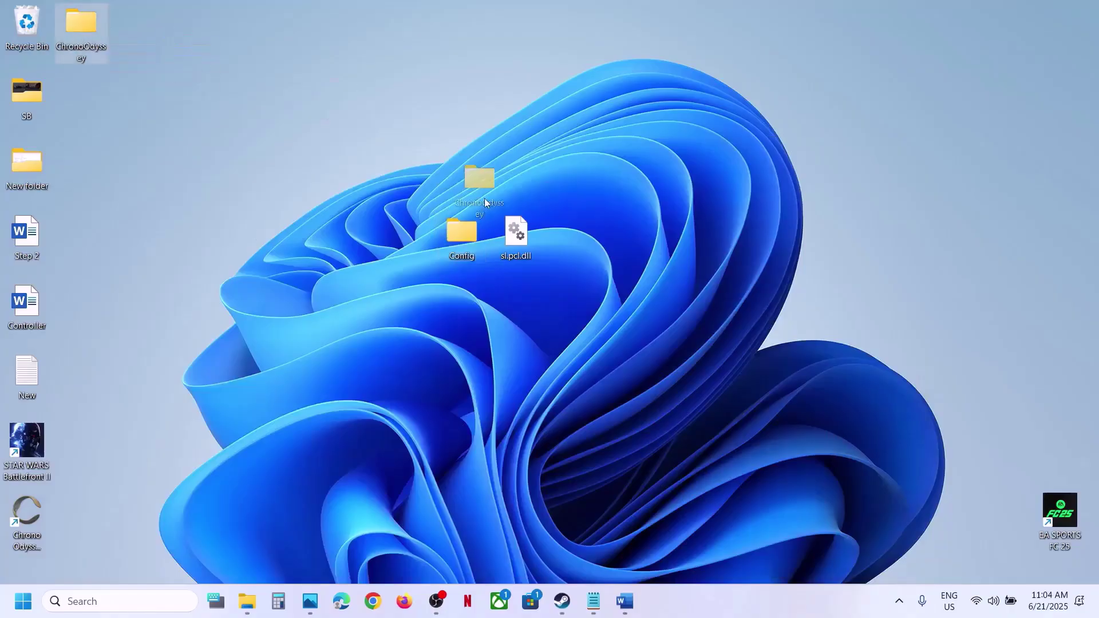
pyautogui.moveTo(409, 253); pyautogui.dragTo(408, 253)
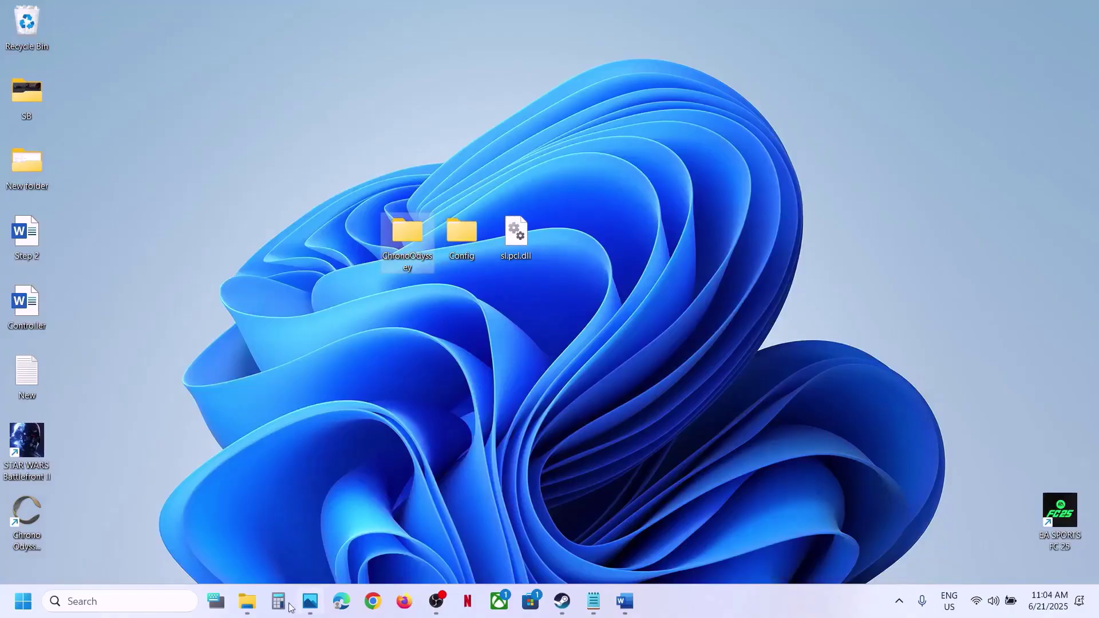
# Step: Rename the AppData\Local ChronoOdyssey folder to ChronoOdyssey.old
pyautogui.moveTo(246, 601)
pyautogui.click(321, 527)
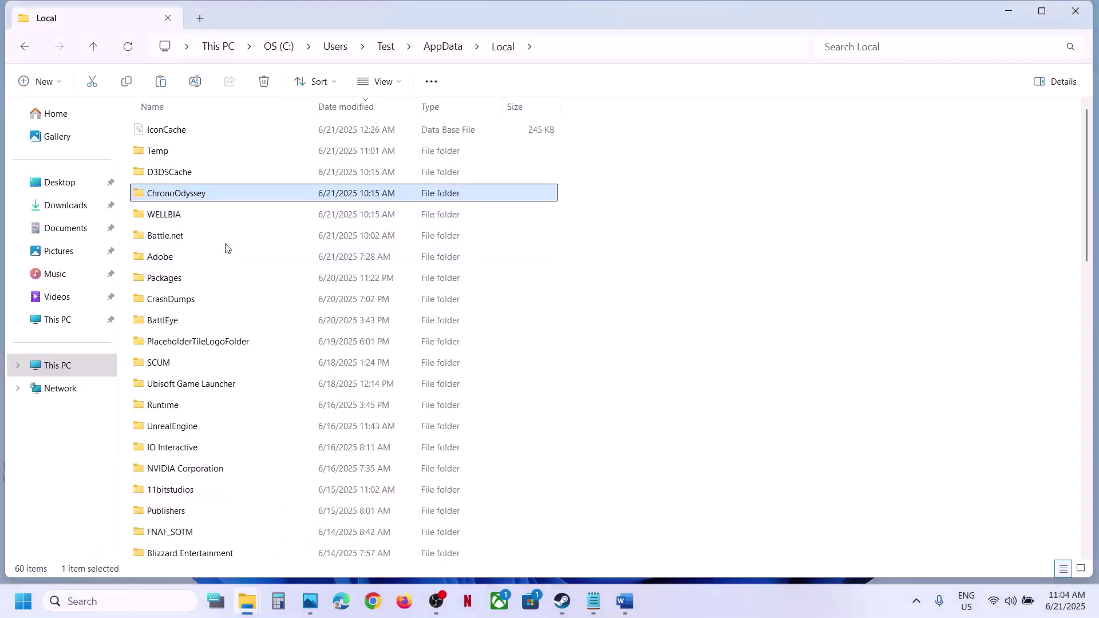
pyautogui.rightClick(198, 198)
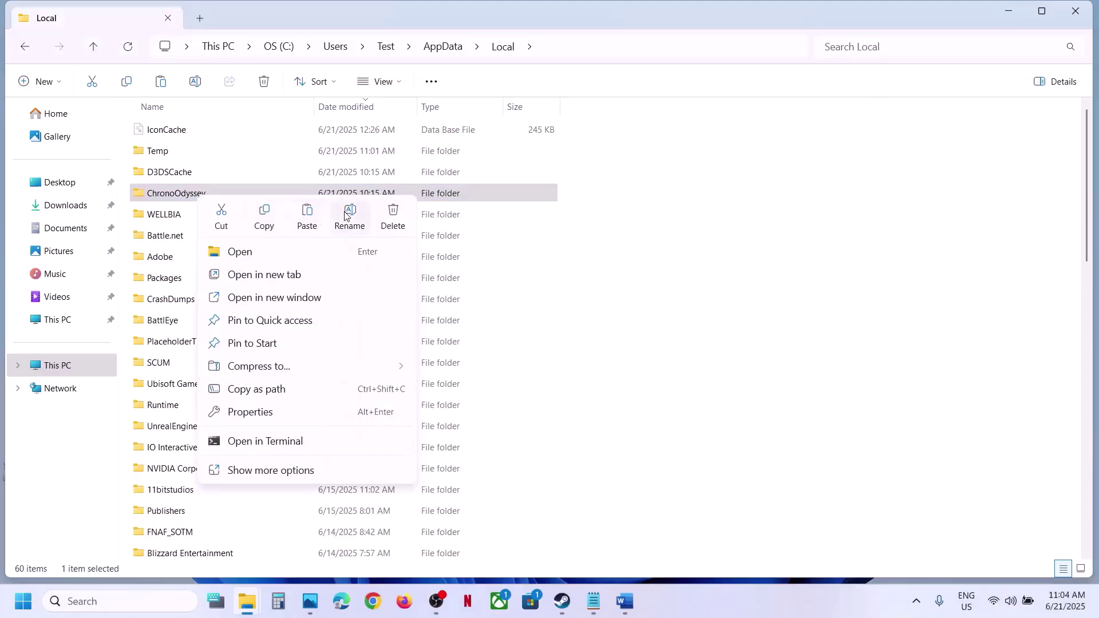
pyautogui.click(346, 215)
pyautogui.click(221, 193)
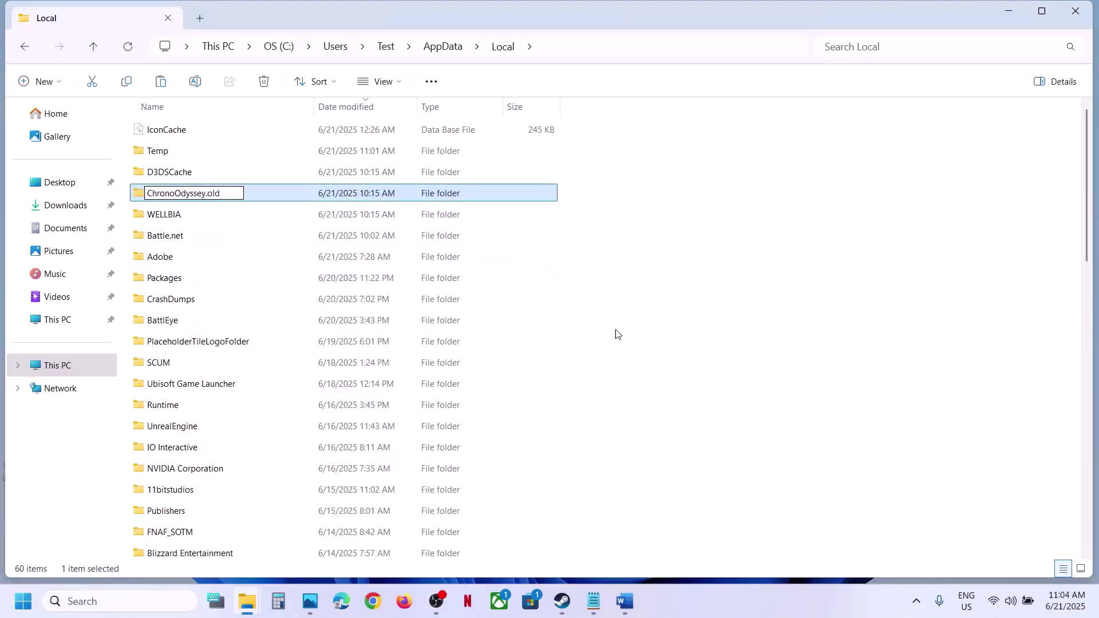
pyautogui.click(655, 339)
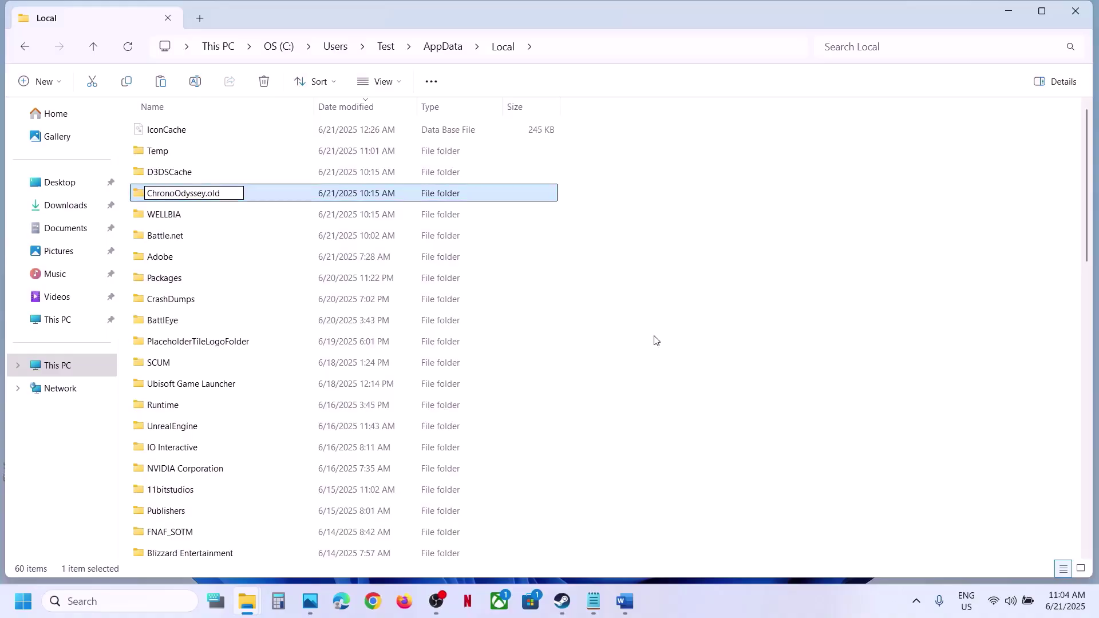
# Step: Review the run-from-installation-folder instruction in the Step 2 notes, then return to Steam
pyautogui.click(562, 601)
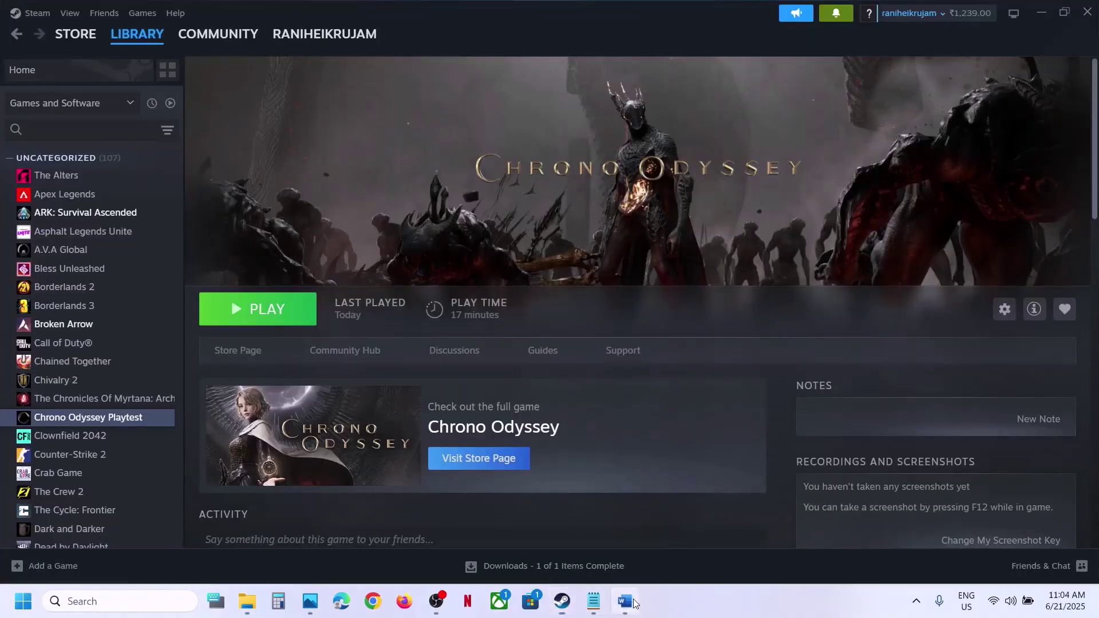
pyautogui.click(624, 601)
pyautogui.scroll(-3, 474, 353)
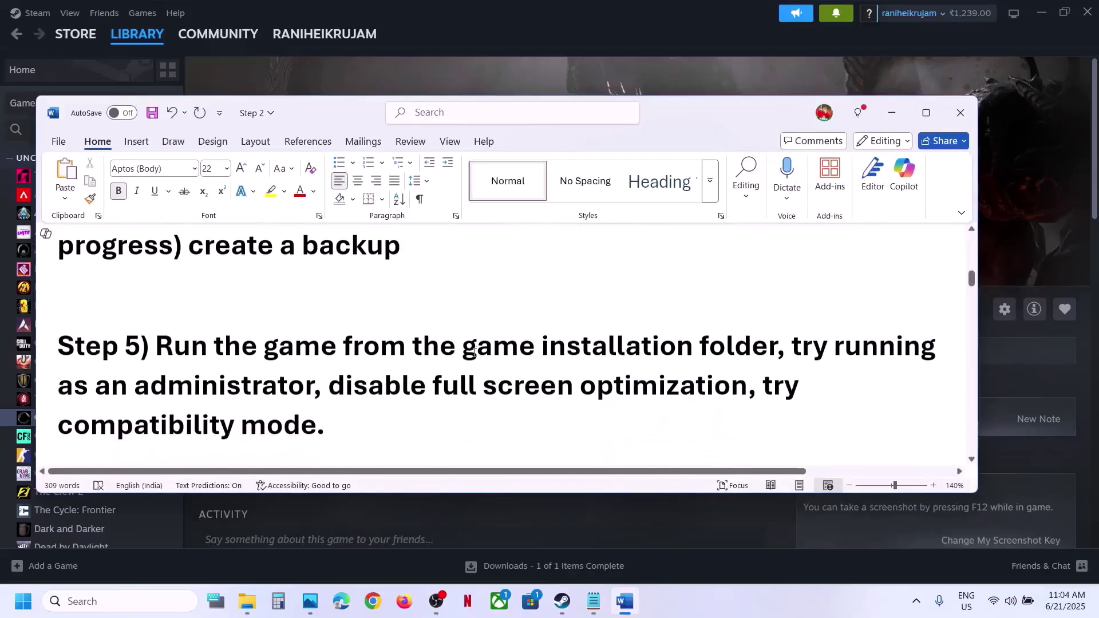
pyautogui.moveTo(173, 339); pyautogui.dragTo(692, 339)
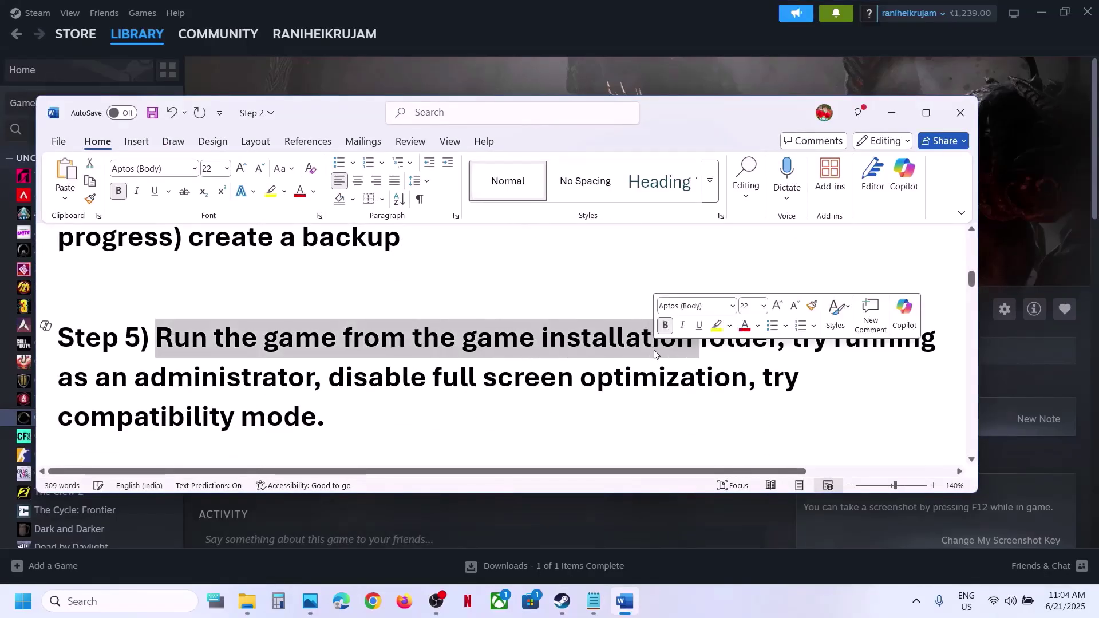
pyautogui.click(597, 80)
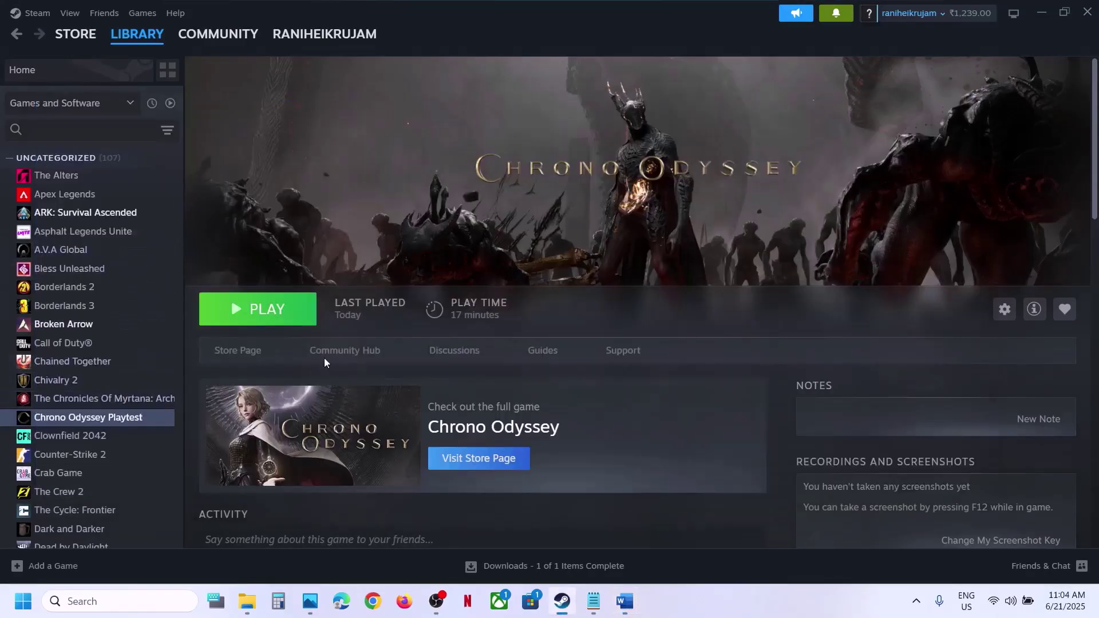
# Step: Browse the game's local files to ChronoOdyssey\Binaries\Win64 and select GameS-Win64-Shipping
pyautogui.rightClick(125, 418)
pyautogui.moveTo(177, 507)
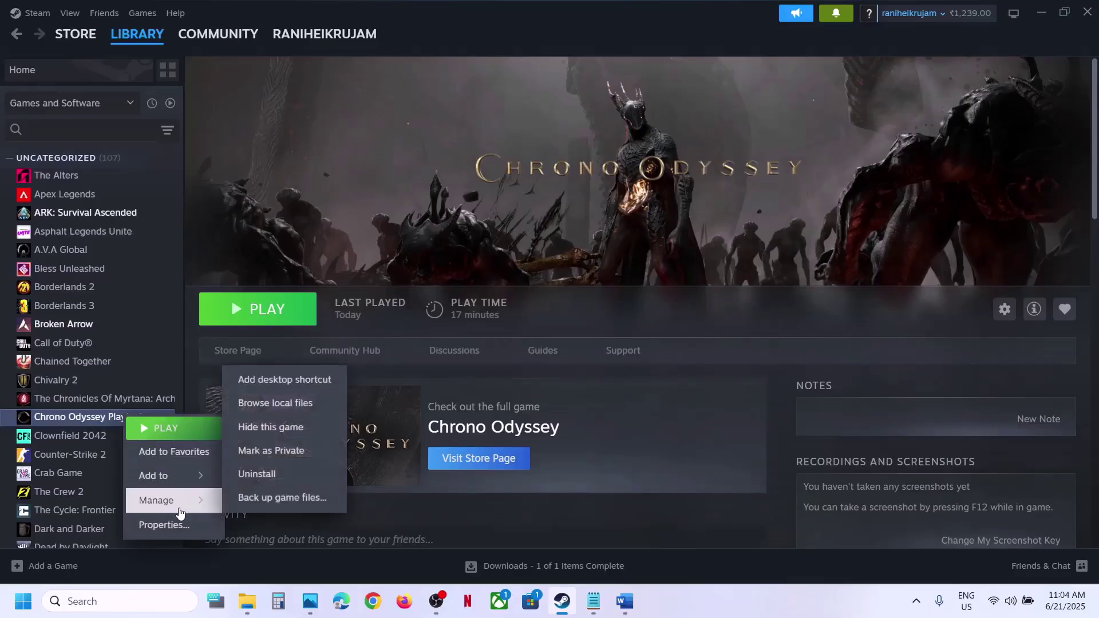
pyautogui.click(313, 404)
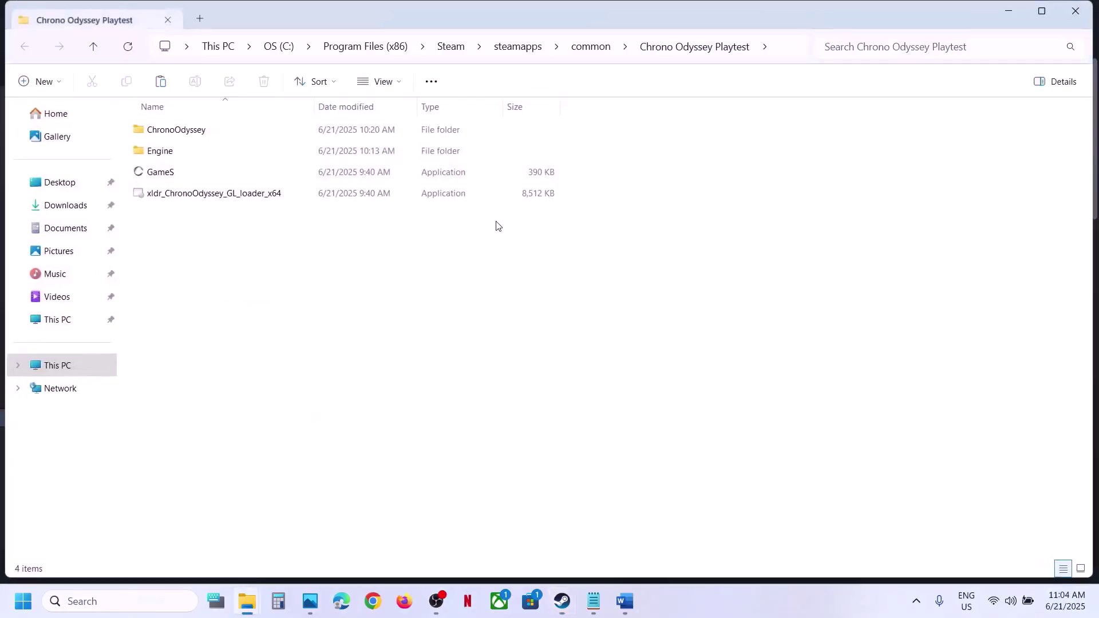
pyautogui.doubleClick(183, 131)
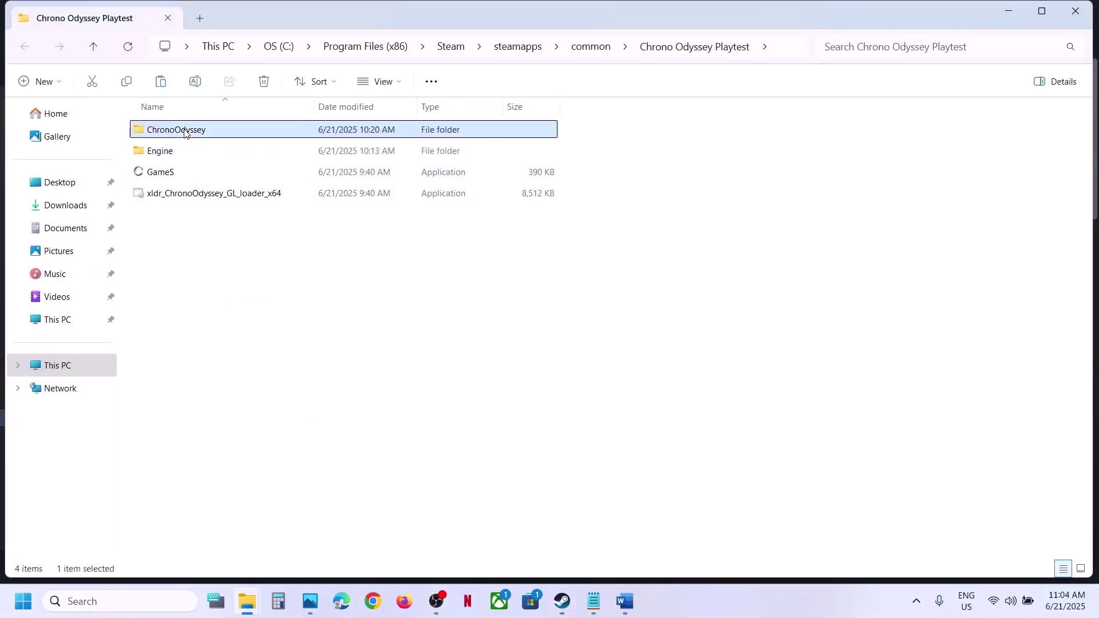
pyautogui.doubleClick(184, 130)
pyautogui.doubleClick(184, 131)
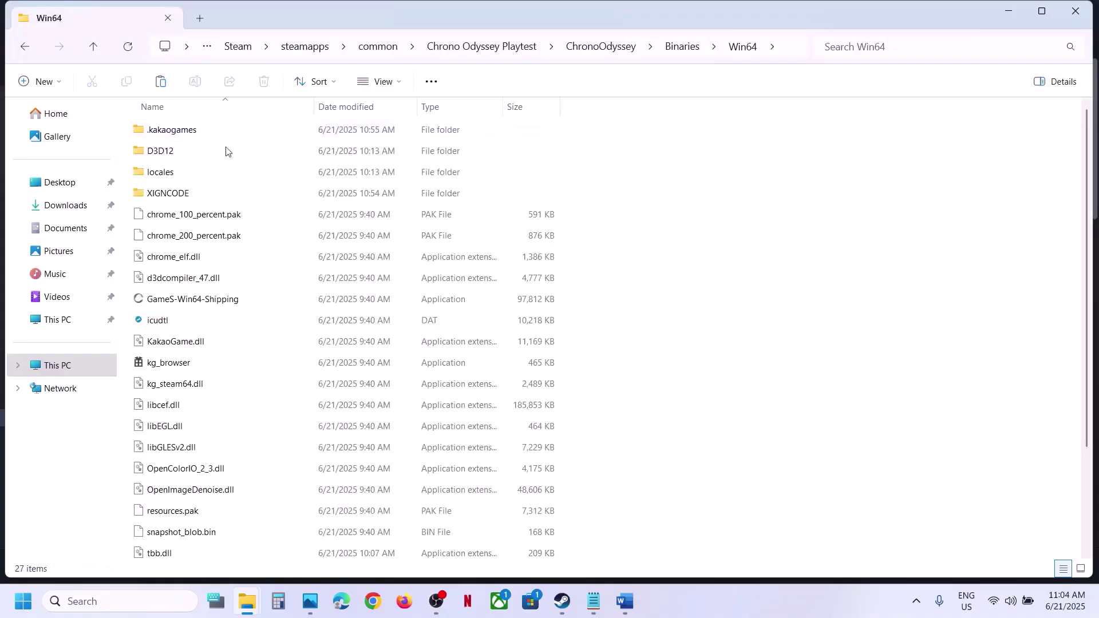
pyautogui.click(177, 303)
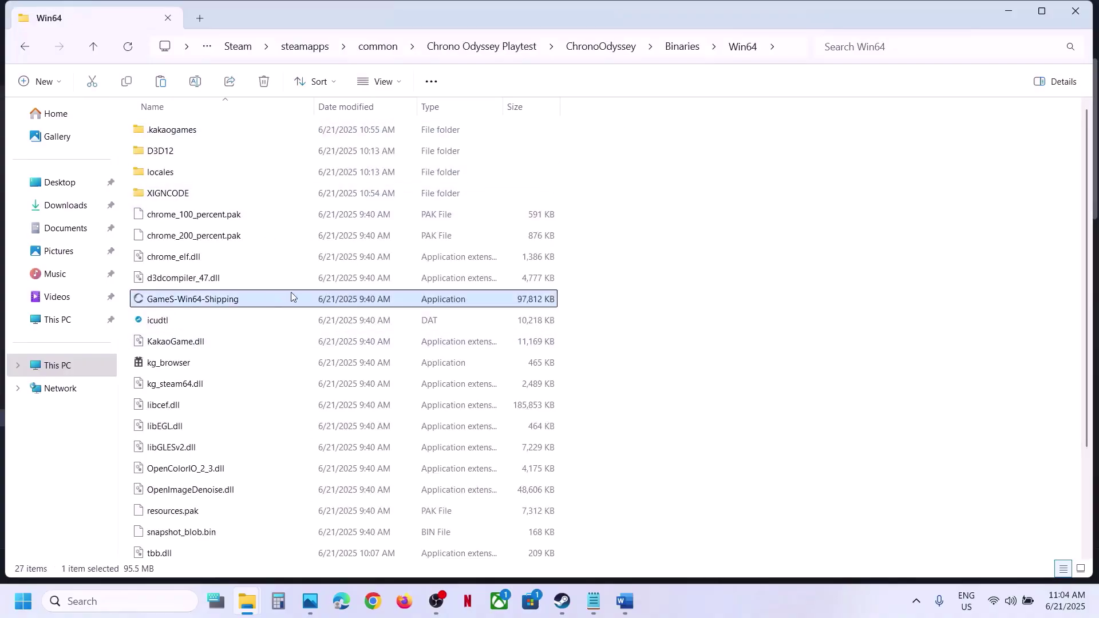
# Step: Open GameS-Win64-Shipping's Compatibility properties and apply them unchanged
pyautogui.rightClick(255, 304)
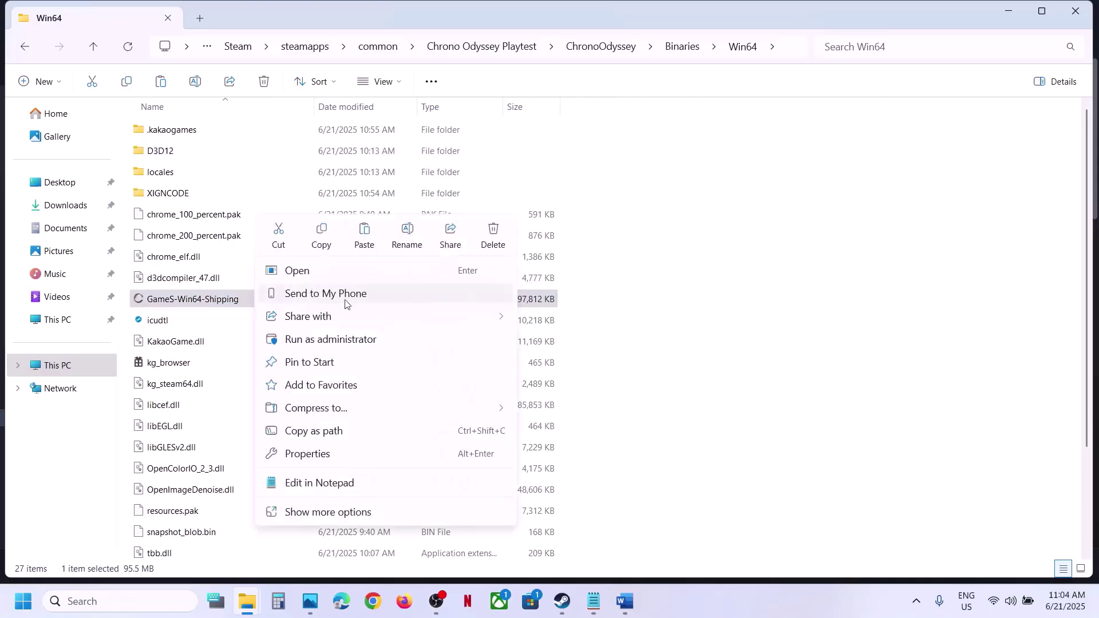
pyautogui.click(314, 454)
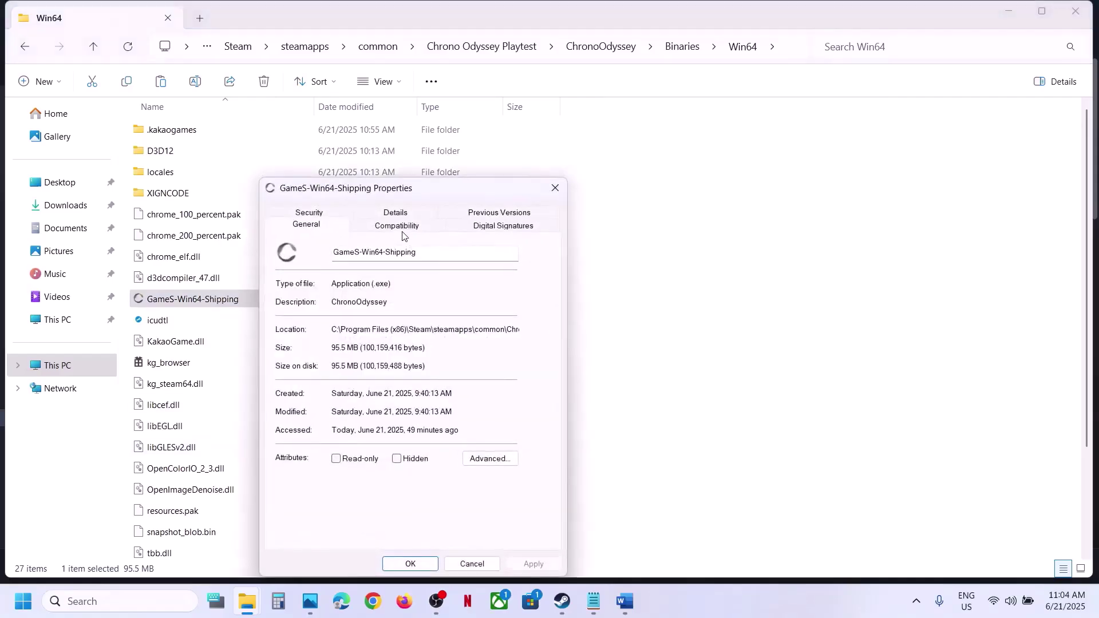
pyautogui.click(399, 227)
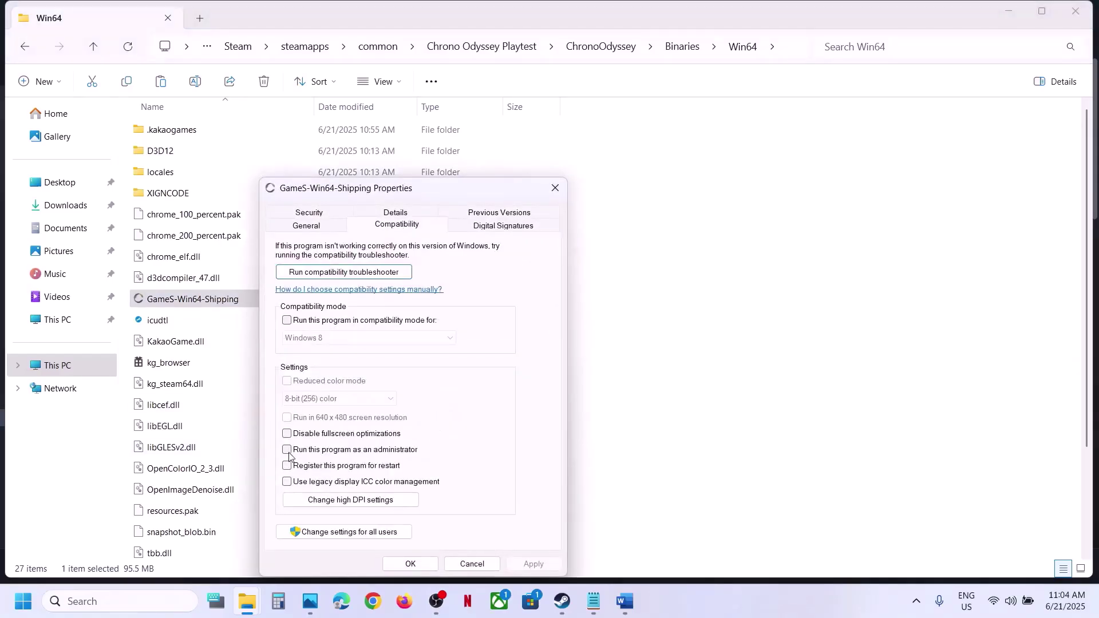
pyautogui.click(533, 564)
pyautogui.click(411, 564)
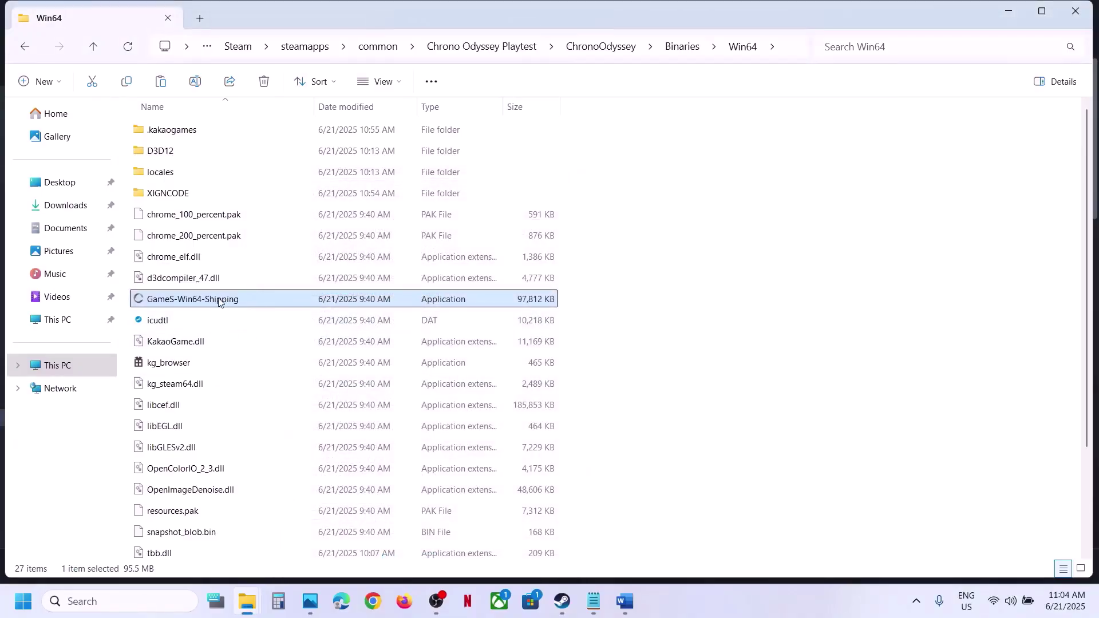
# Step: Enable Windows 7 compatibility mode for GameS-Win64-Shipping and apply the settings
pyautogui.rightClick(218, 301)
pyautogui.click(286, 455)
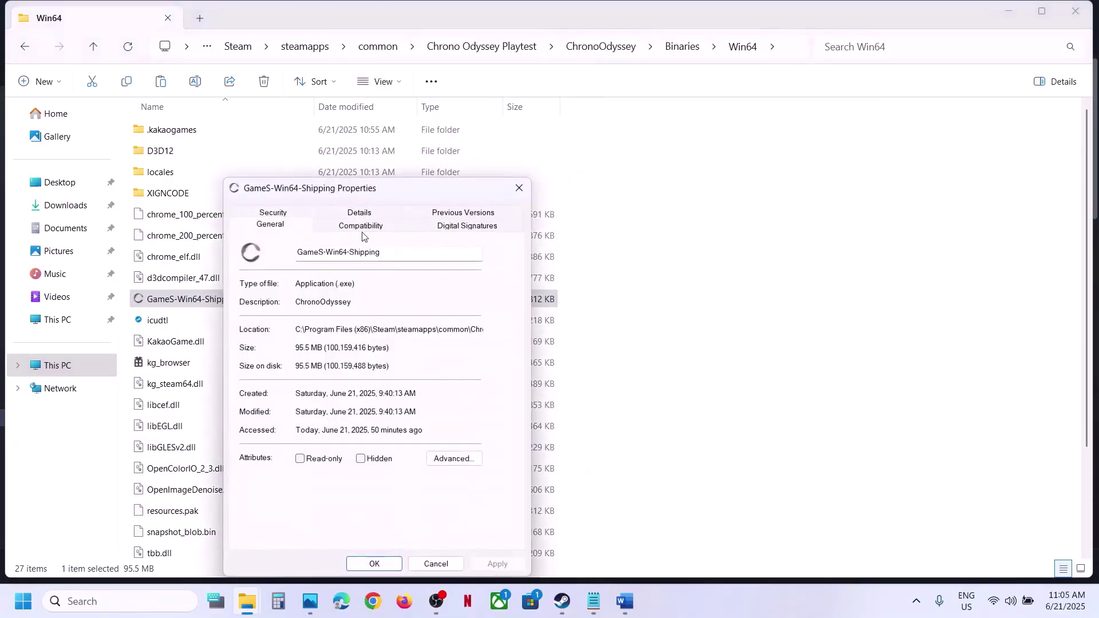
pyautogui.click(360, 227)
pyautogui.click(251, 321)
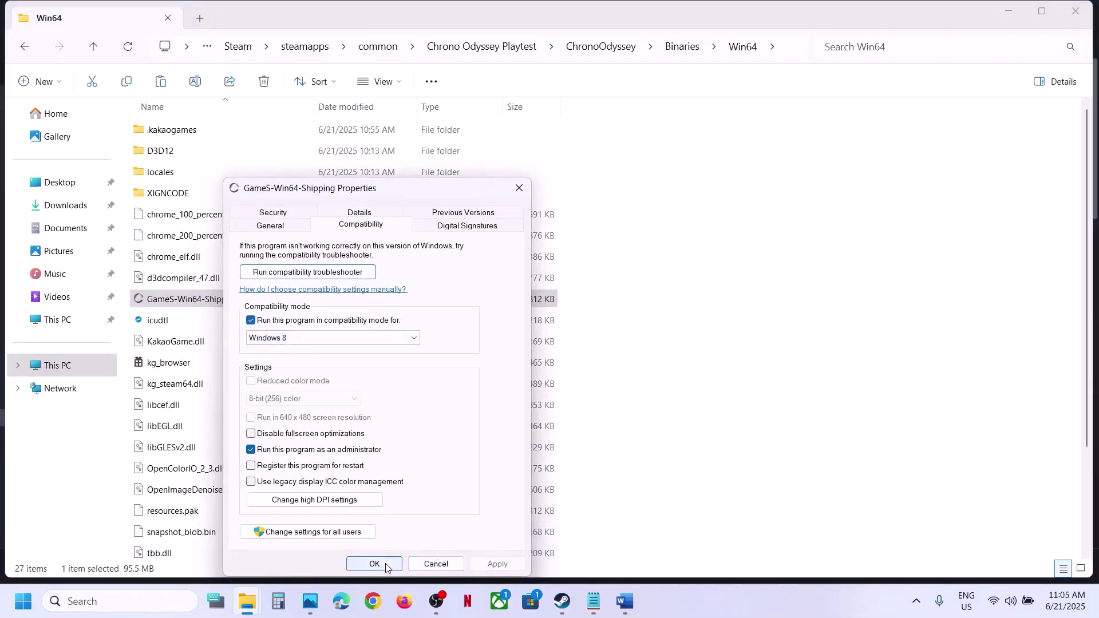
pyautogui.click(309, 343)
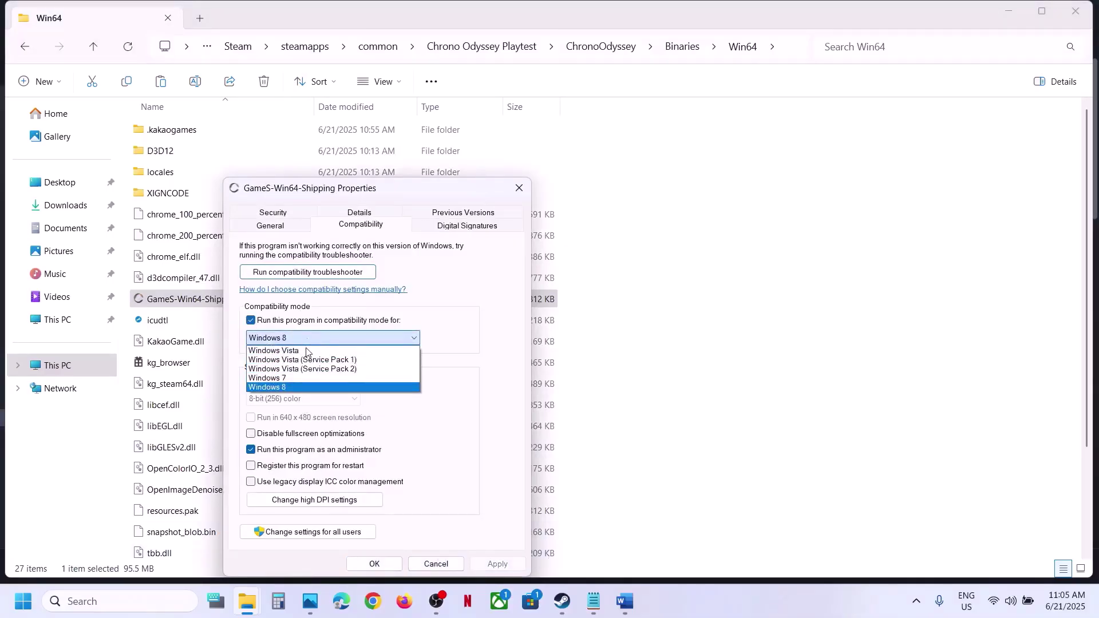
pyautogui.click(297, 385)
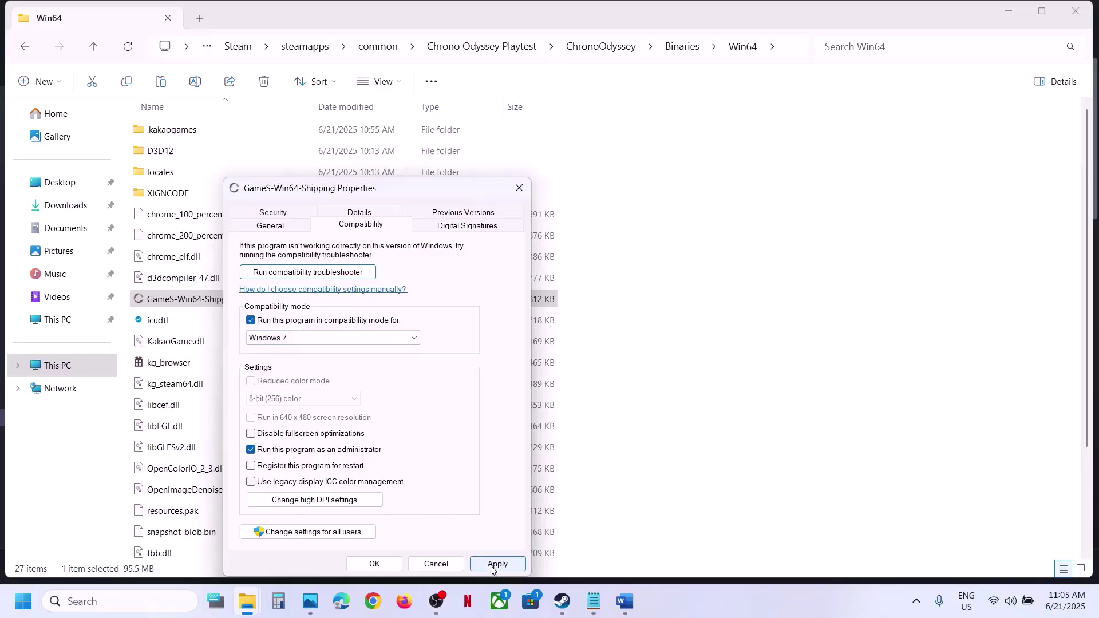
pyautogui.click(490, 566)
pyautogui.click(386, 563)
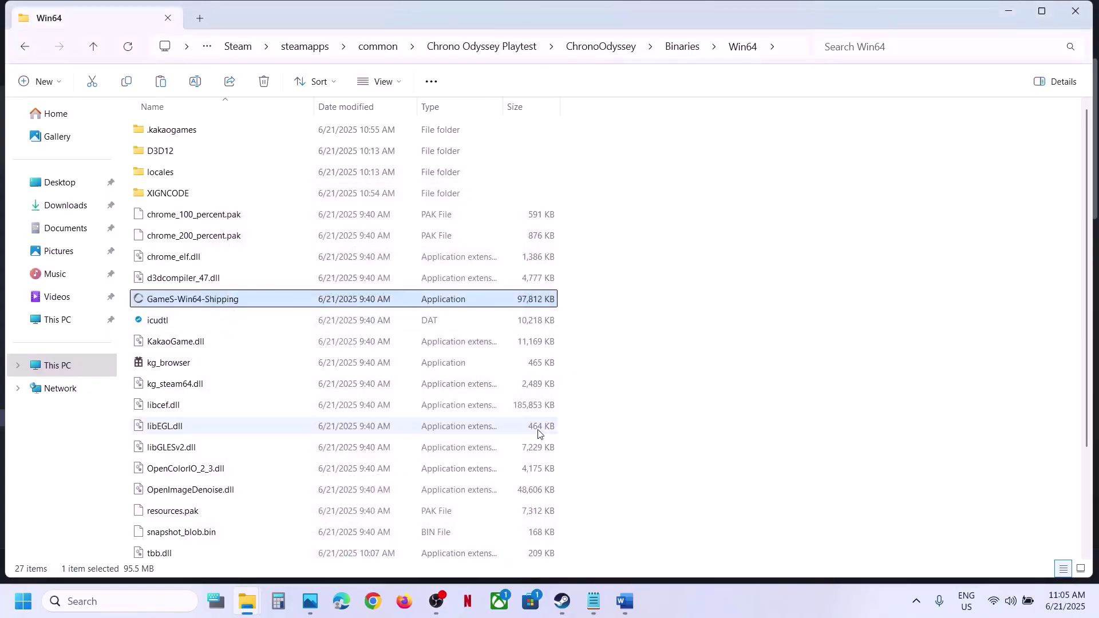
# Step: Navigate back up and into the ChronoOdyssey\Binaries\Win64 folder
pyautogui.click(626, 604)
pyautogui.click(626, 604)
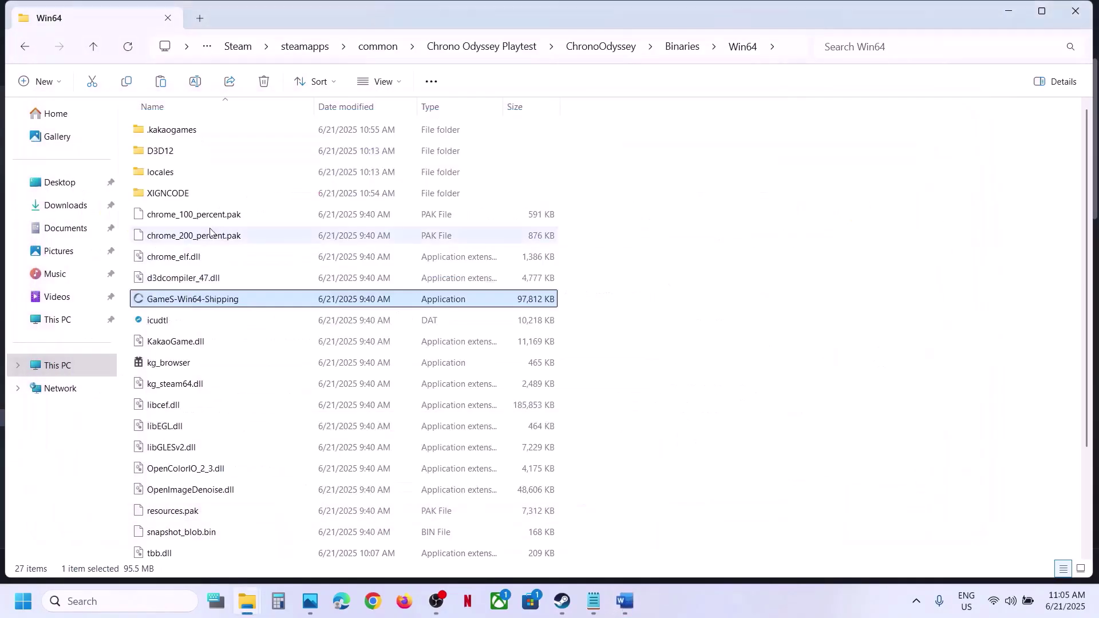
pyautogui.click(93, 48)
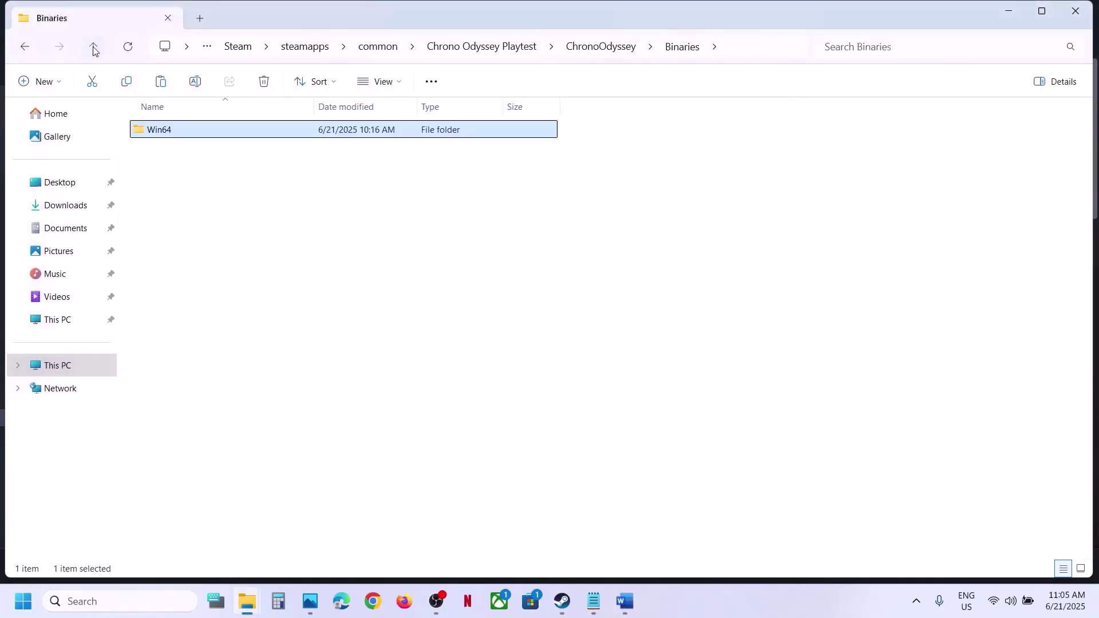
pyautogui.click(92, 49)
pyautogui.click(93, 48)
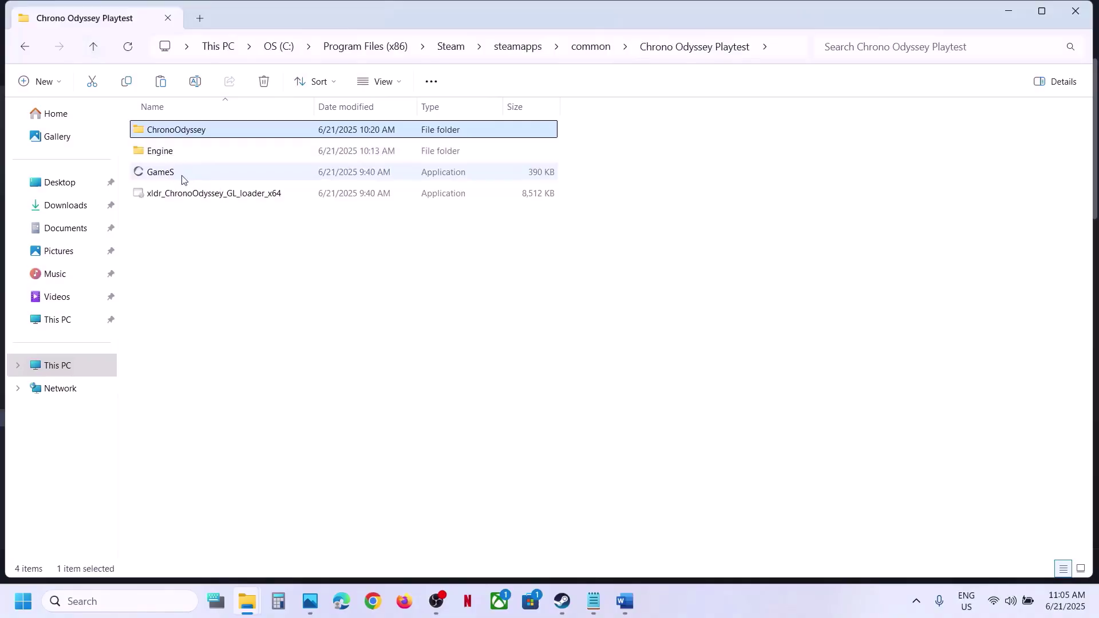
pyautogui.moveTo(178, 178)
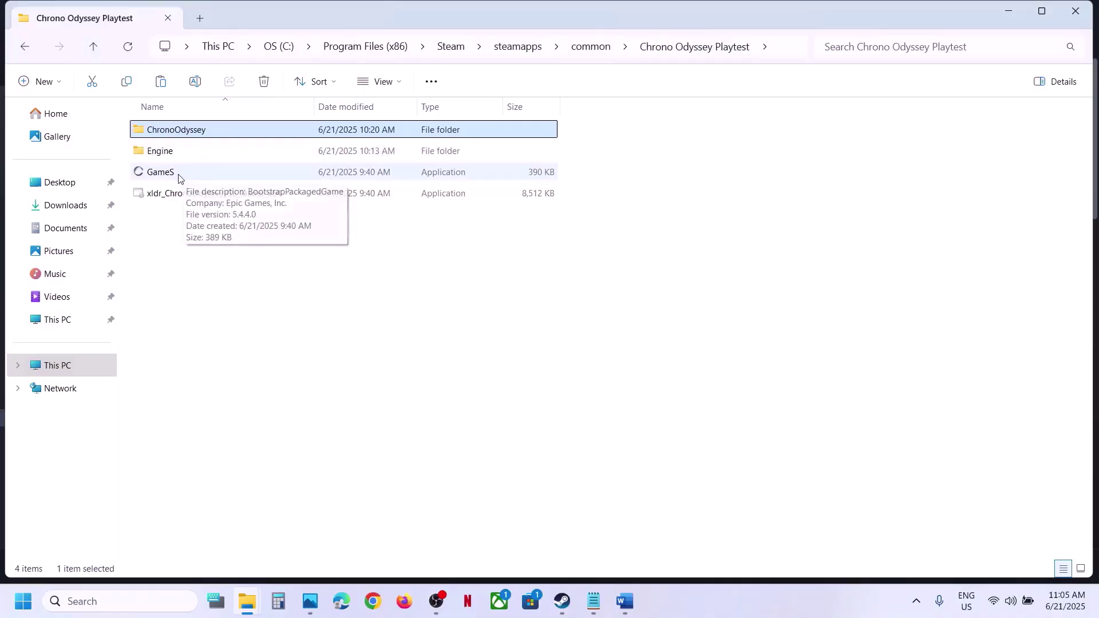
pyautogui.doubleClick(179, 134)
pyautogui.doubleClick(180, 134)
pyautogui.click(180, 134)
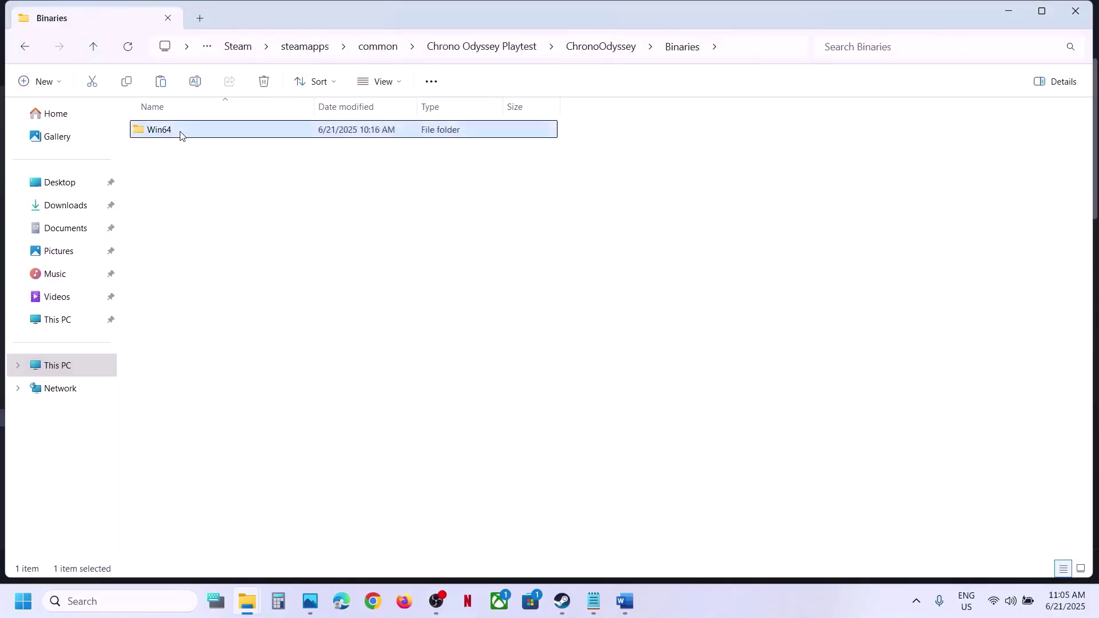
pyautogui.doubleClick(180, 134)
# Step: Turn off compatibility mode and run as administrator for GameS-Win64-Shipping, then apply
pyautogui.rightClick(200, 300)
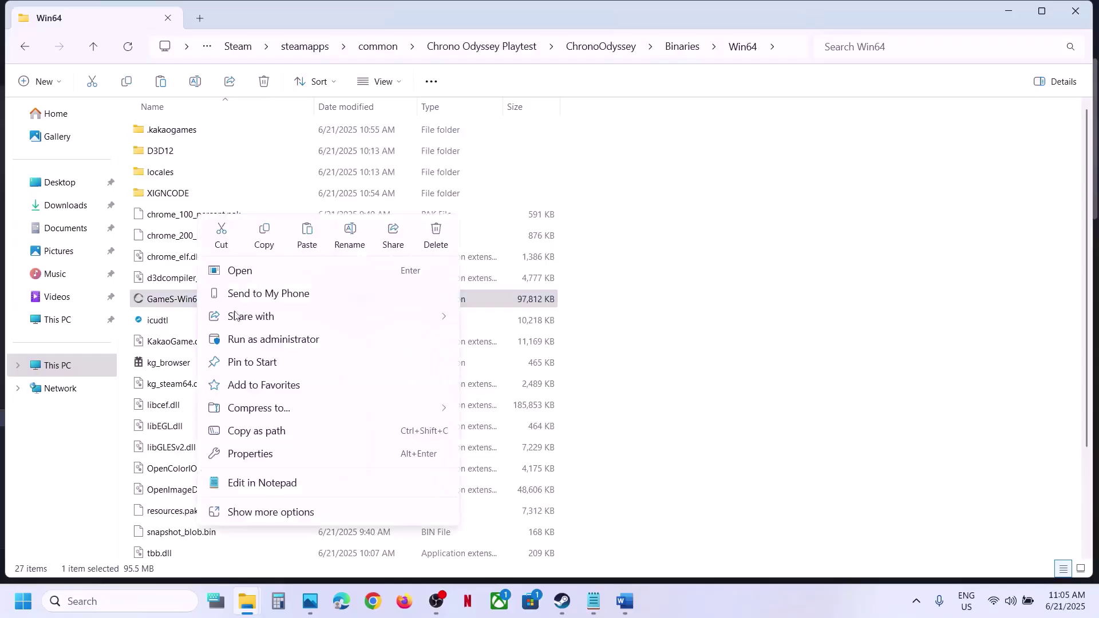
pyautogui.click(258, 455)
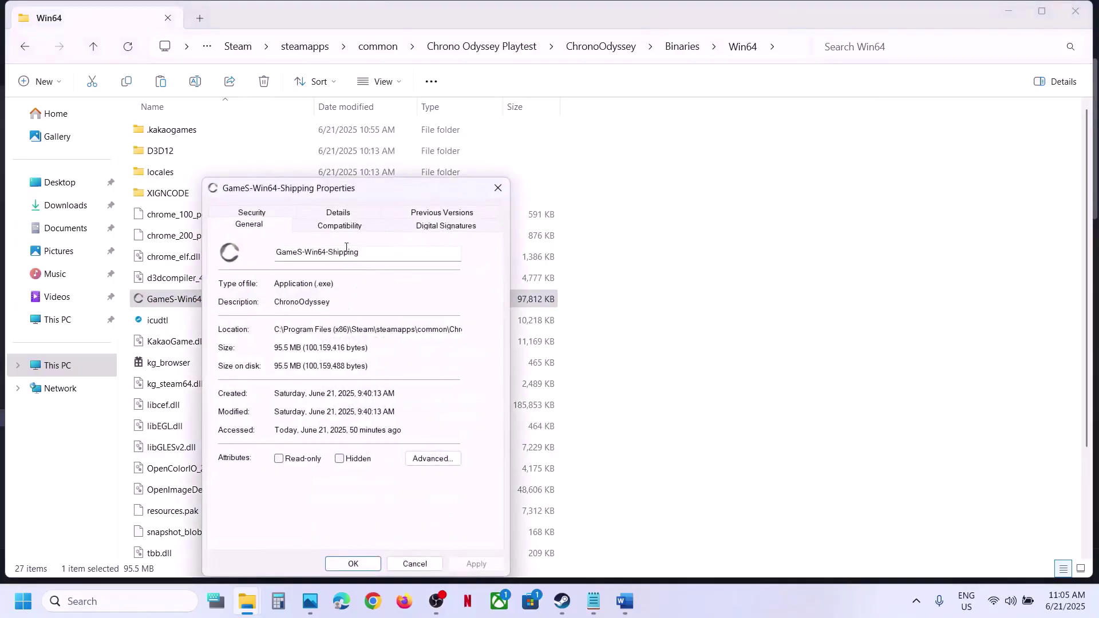
pyautogui.click(339, 226)
pyautogui.click(229, 320)
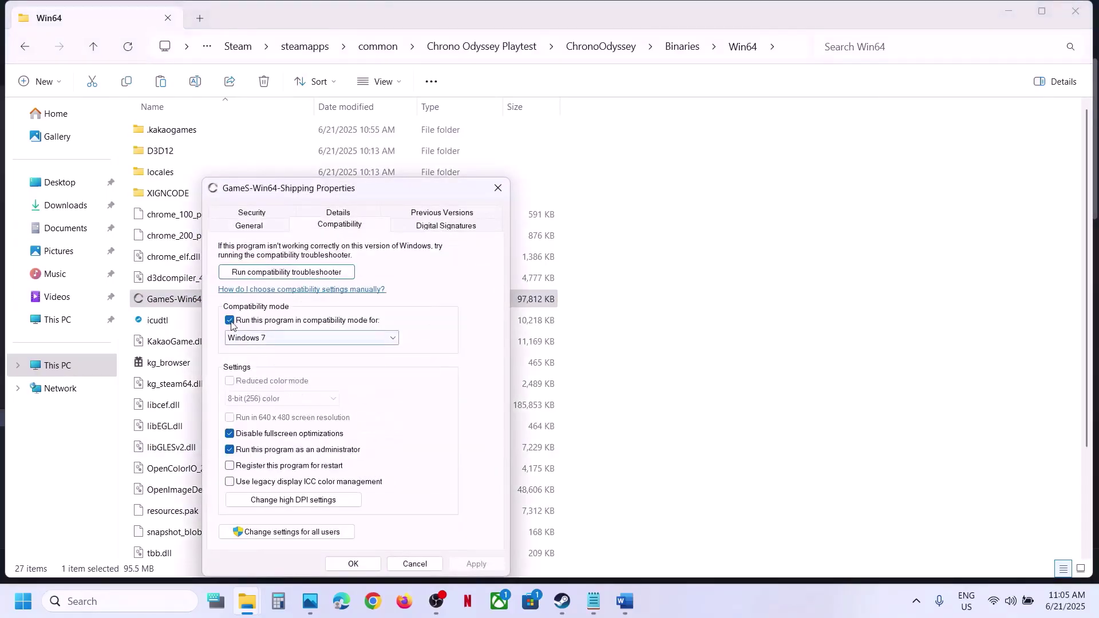
pyautogui.click(229, 320)
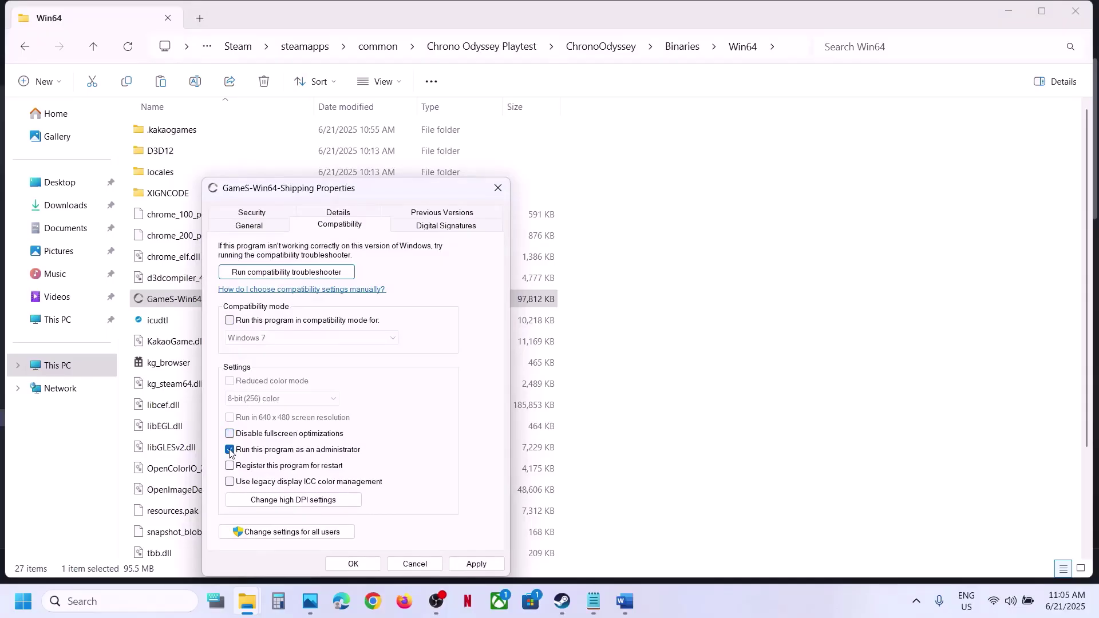
pyautogui.click(462, 562)
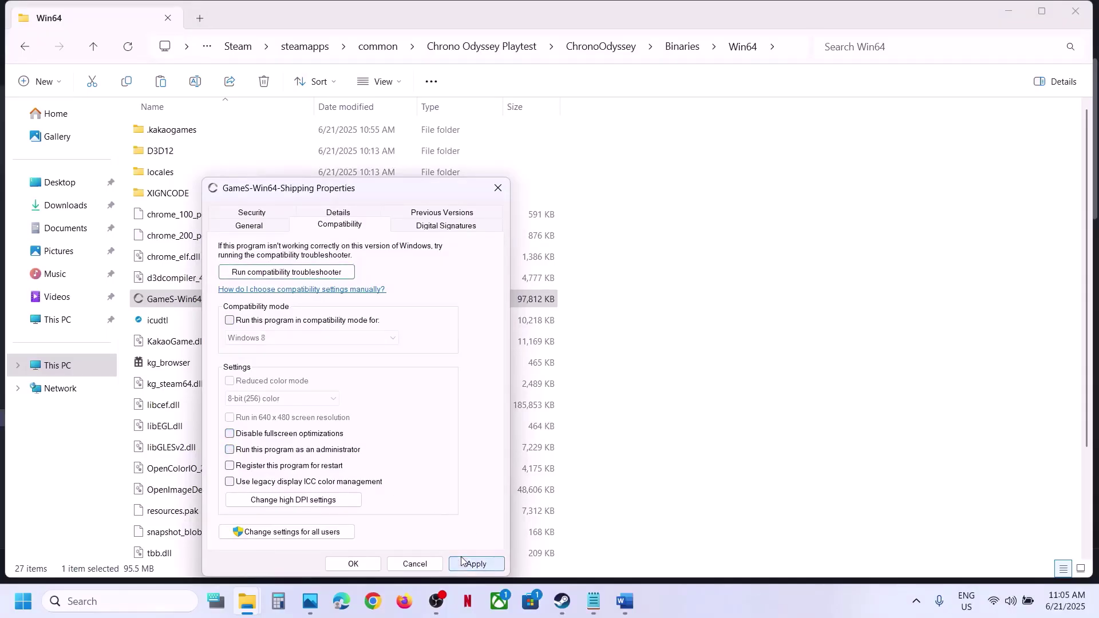
pyautogui.click(353, 564)
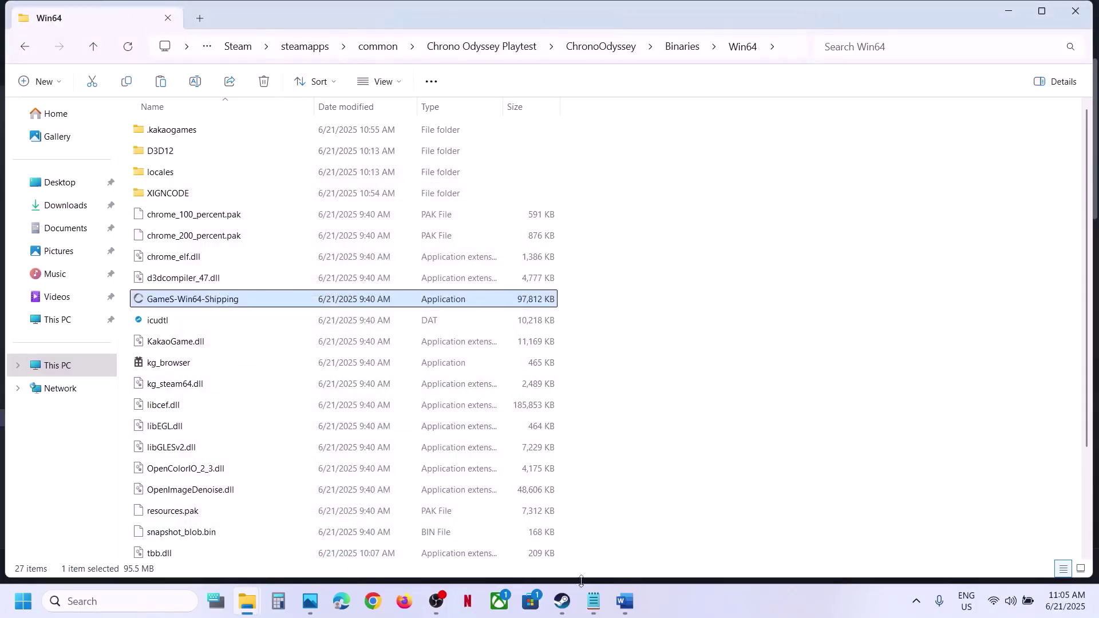
# Step: Read Step 6 in the Word notes, marking 'Antivirus program' and 'Windows Security', then return to Steam
pyautogui.click(562, 601)
pyautogui.click(625, 601)
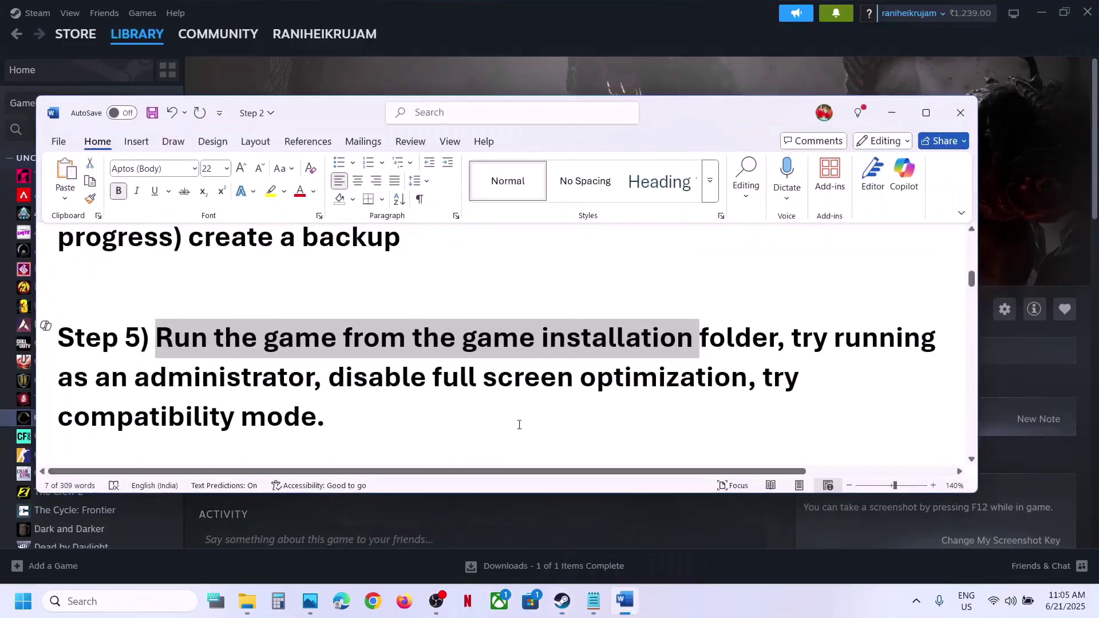
pyautogui.scroll(-2, 519, 425)
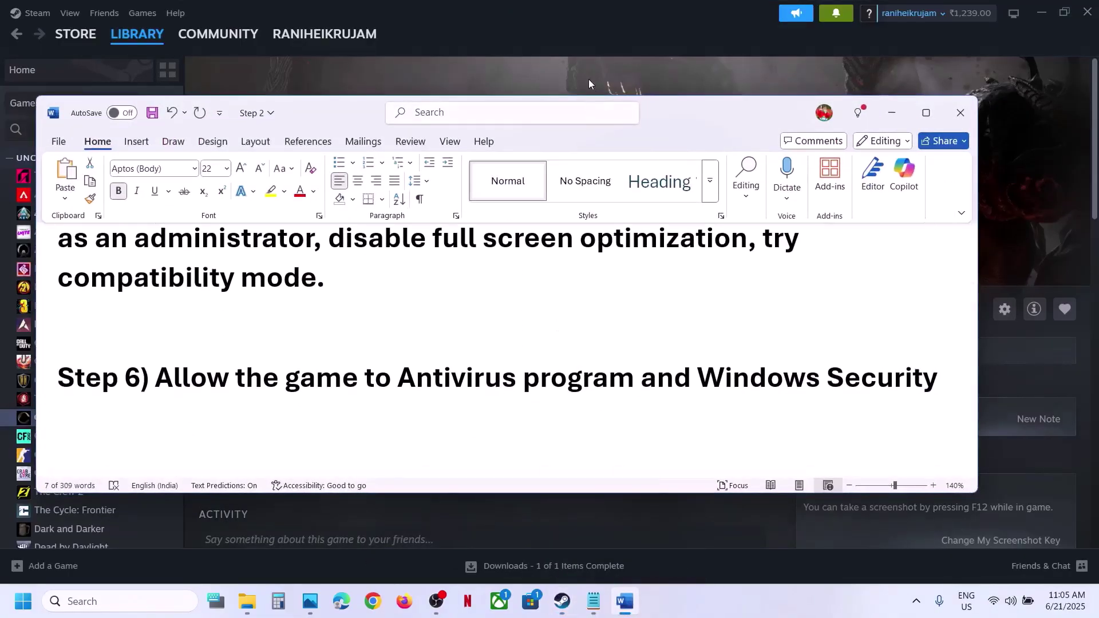
pyautogui.moveTo(395, 373); pyautogui.dragTo(620, 379)
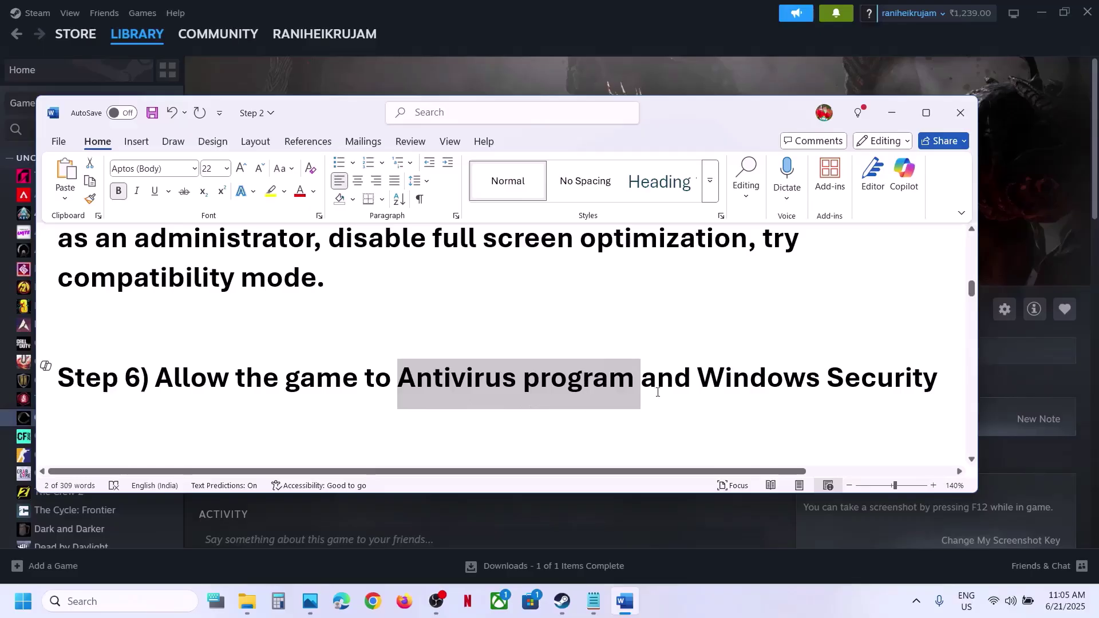
pyautogui.moveTo(716, 385); pyautogui.dragTo(939, 383)
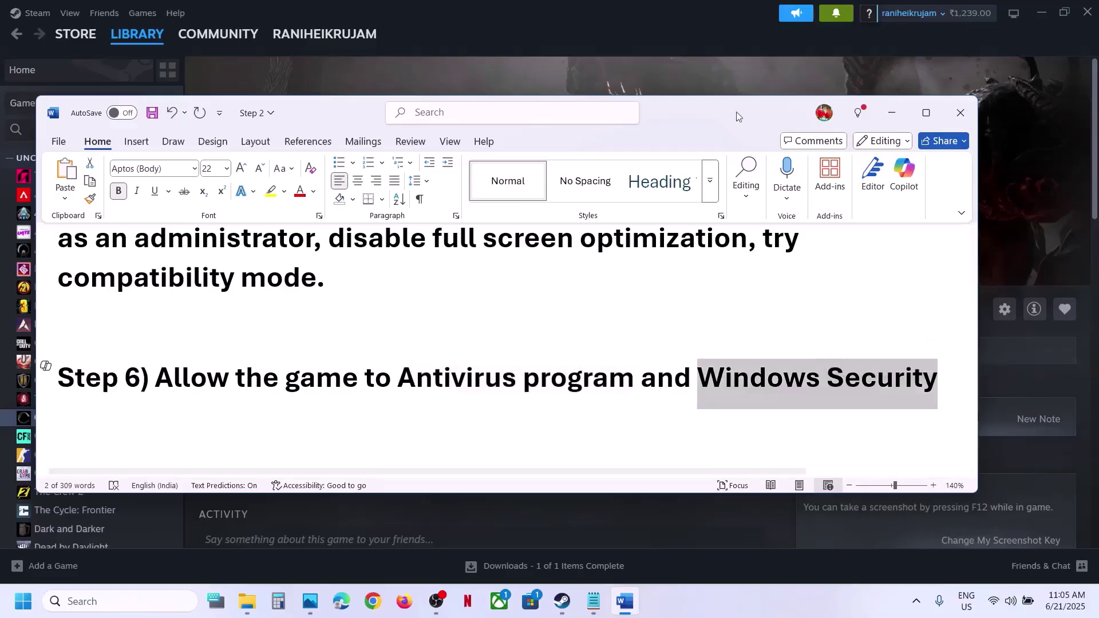
pyautogui.click(669, 60)
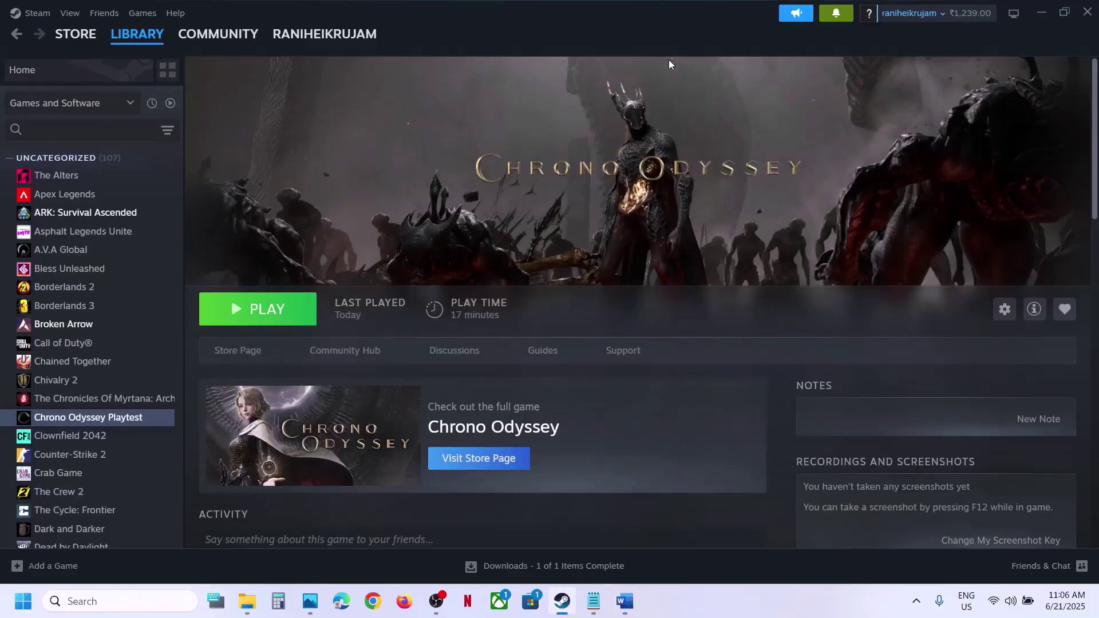
# Step: Go to Settings > Privacy & security > Windows Security and launch Virus & threat protection
pyautogui.press('super+i')
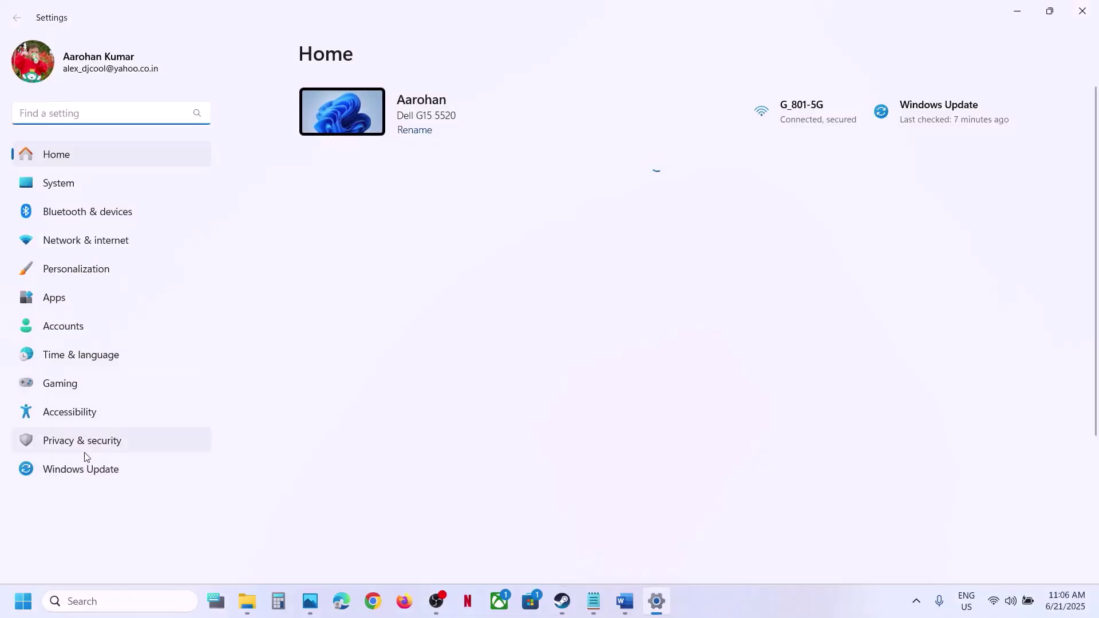
pyautogui.click(85, 442)
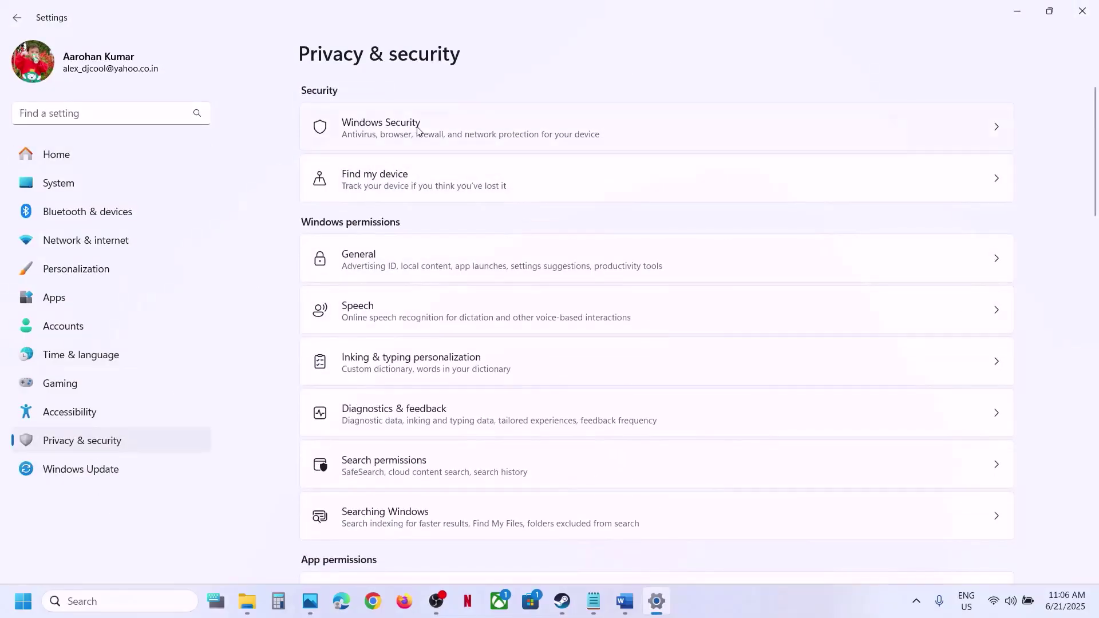
pyautogui.click(417, 131)
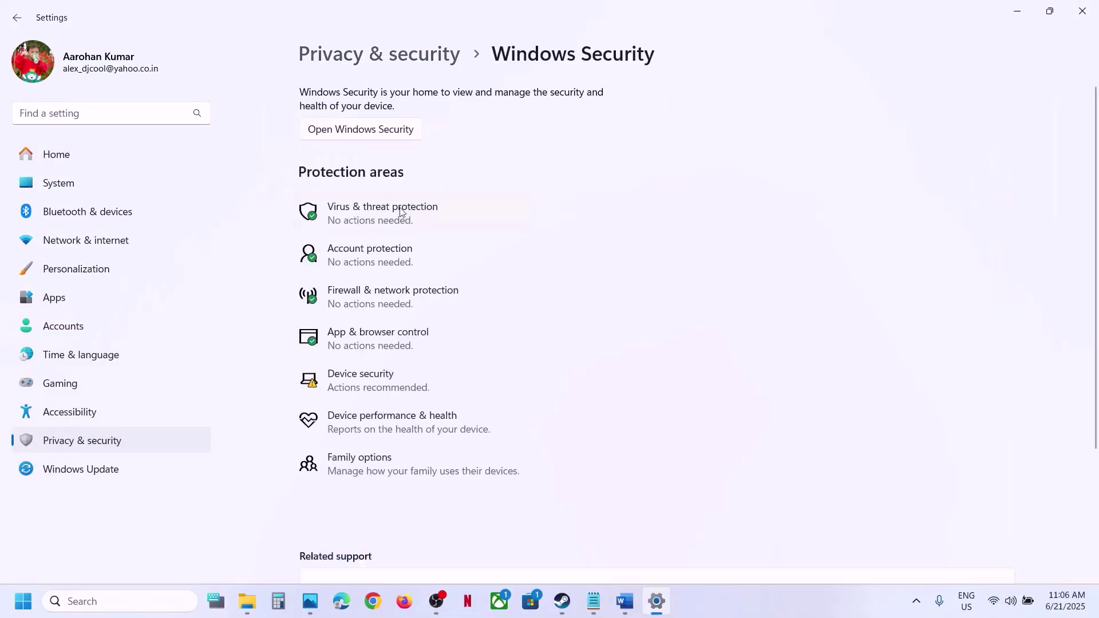
pyautogui.click(389, 214)
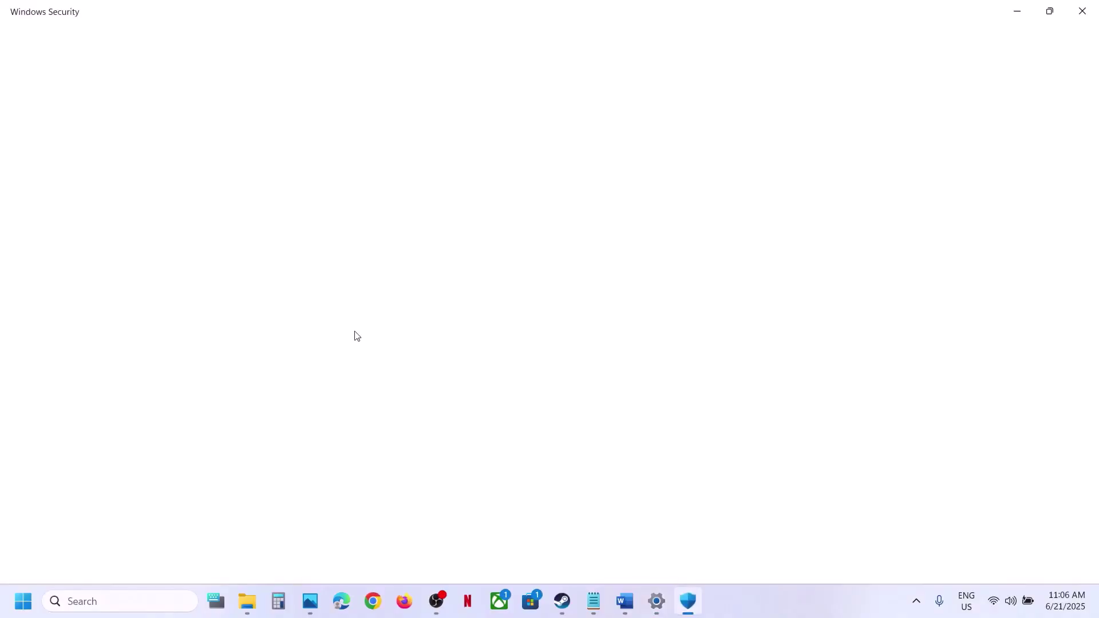
# Step: Open ransomware protection's allowed-apps page, approve the admin prompt, and browse all apps to add one
pyautogui.scroll(-5, 356, 340)
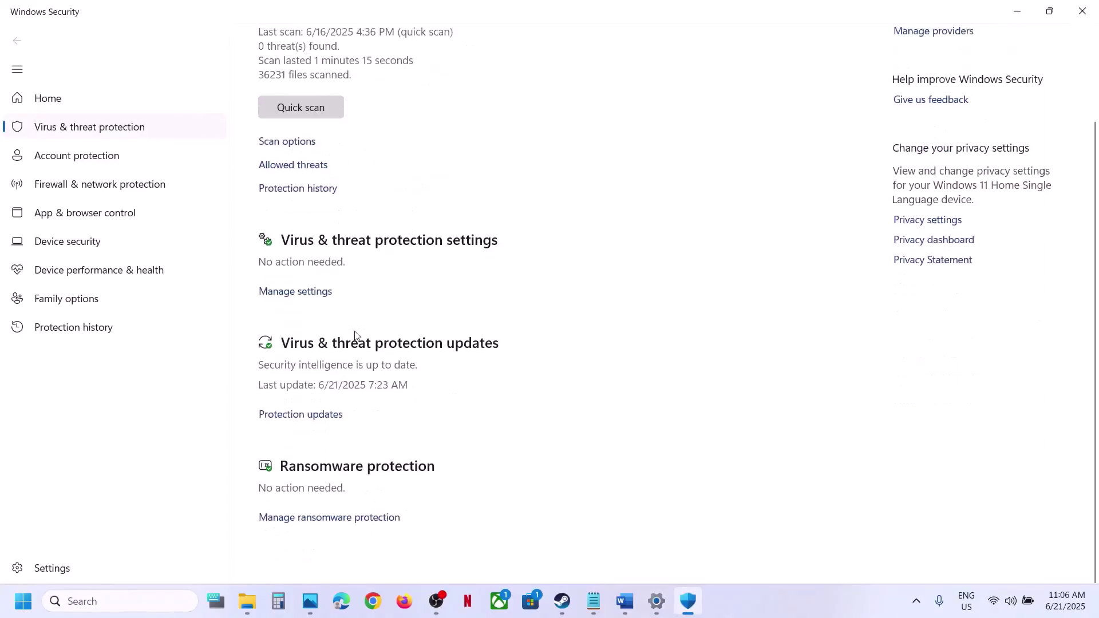
pyautogui.click(356, 535)
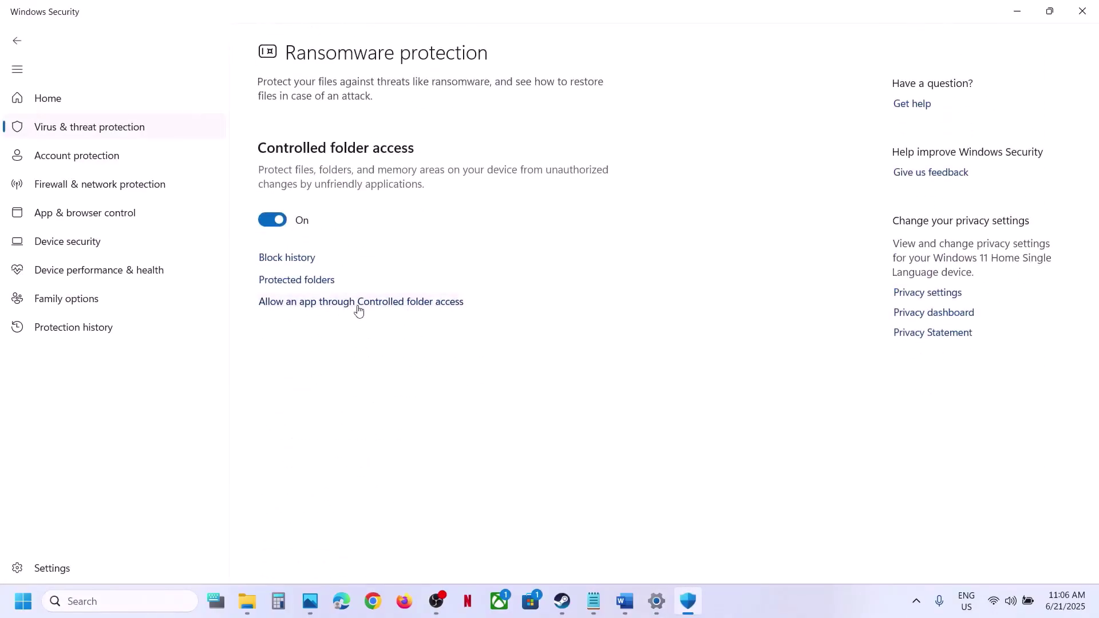
pyautogui.click(359, 303)
pyautogui.click(478, 413)
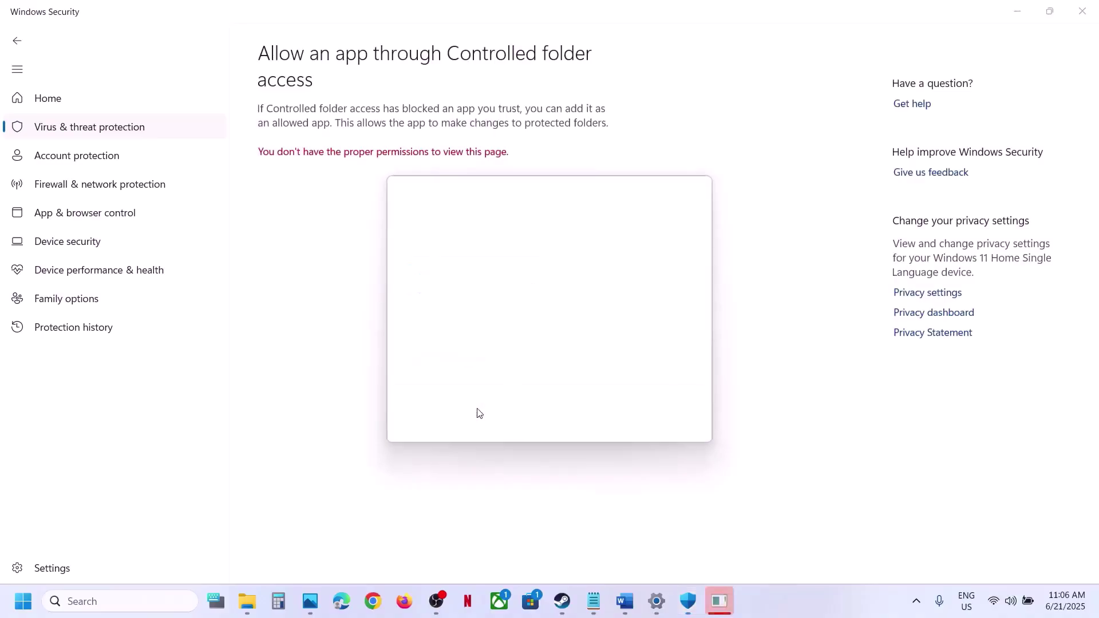
pyautogui.click(351, 174)
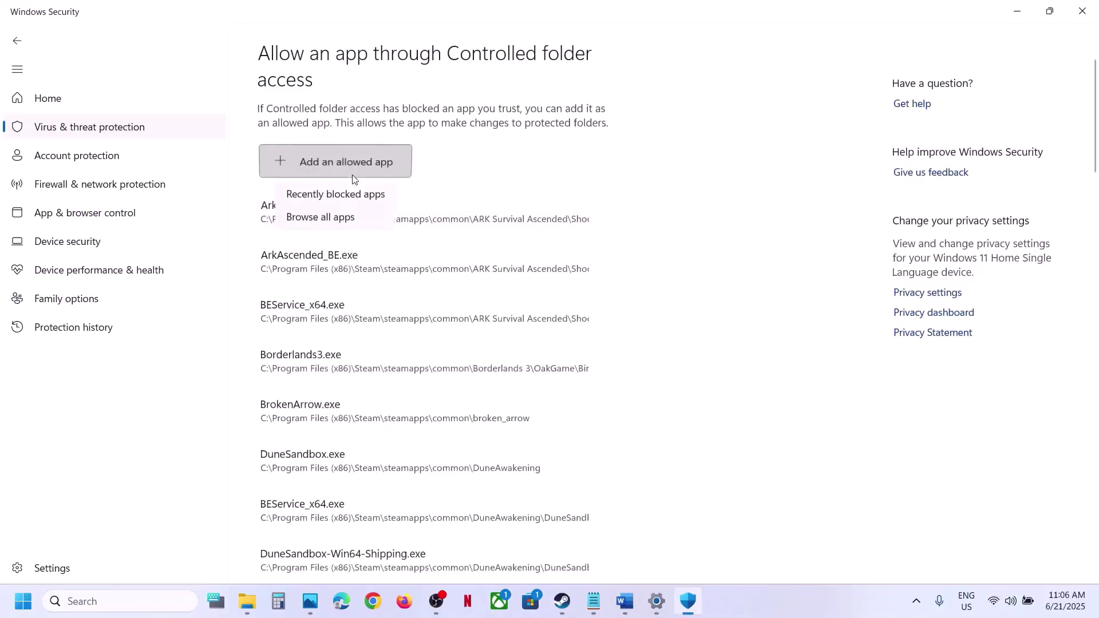
pyautogui.click(340, 219)
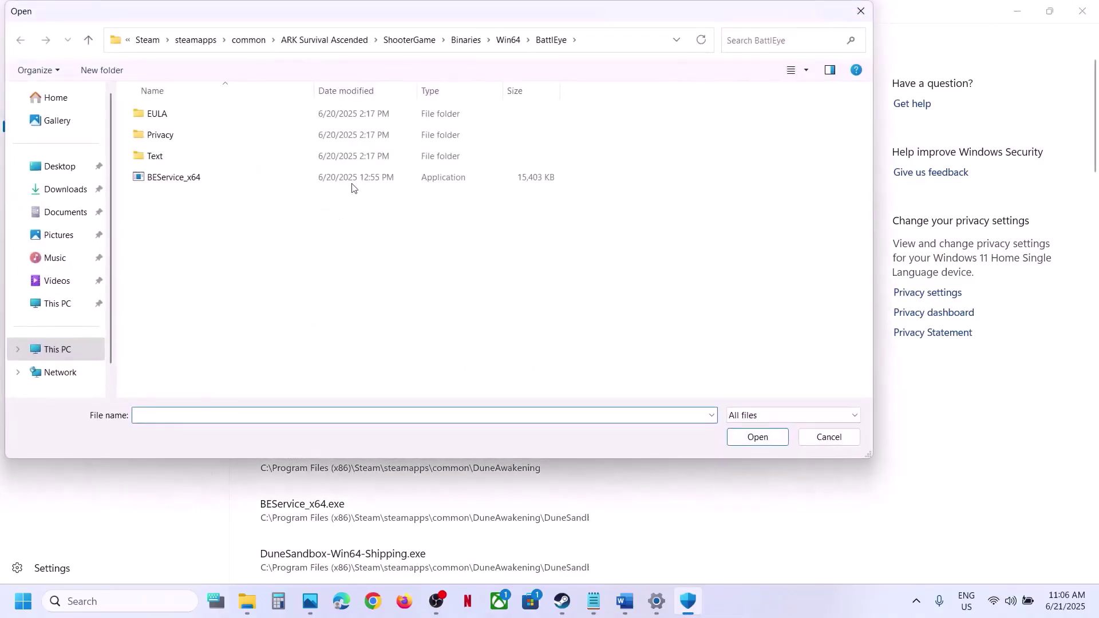
# Step: Allow GameS.exe from the Chrono Odyssey Playtest folder through Controlled folder access
pyautogui.click(250, 41)
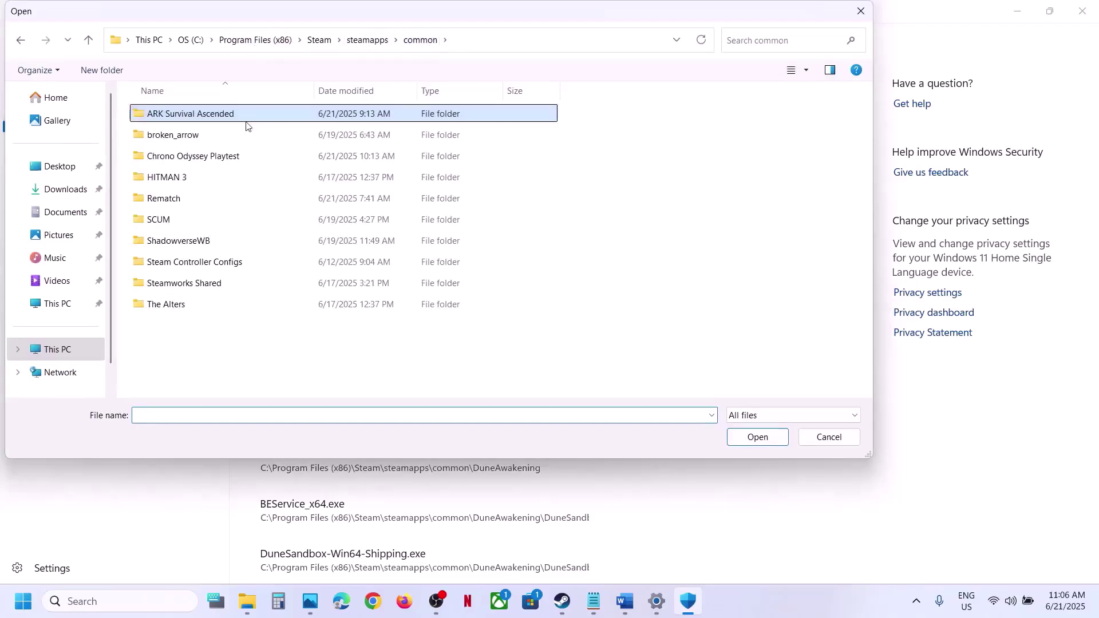
pyautogui.doubleClick(190, 158)
pyautogui.click(583, 43)
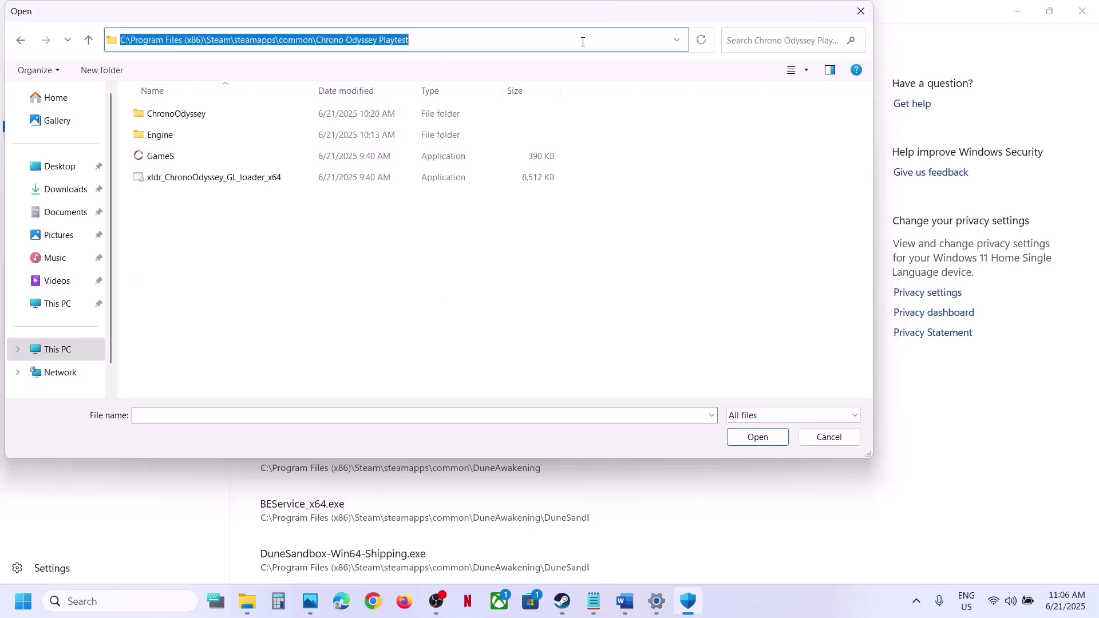
pyautogui.click(186, 154)
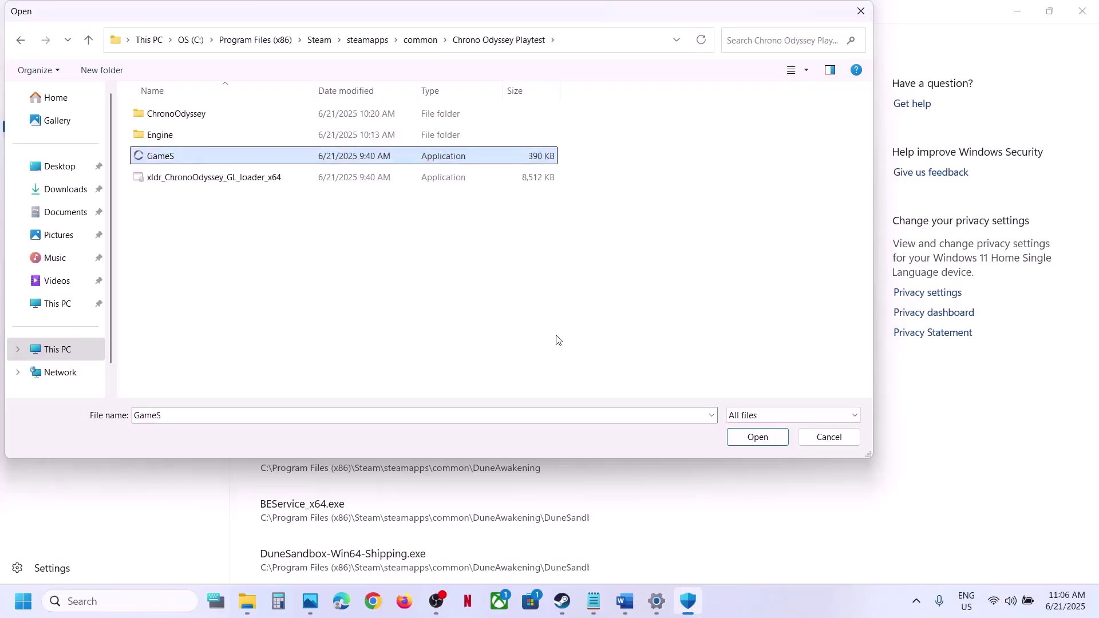
pyautogui.click(744, 441)
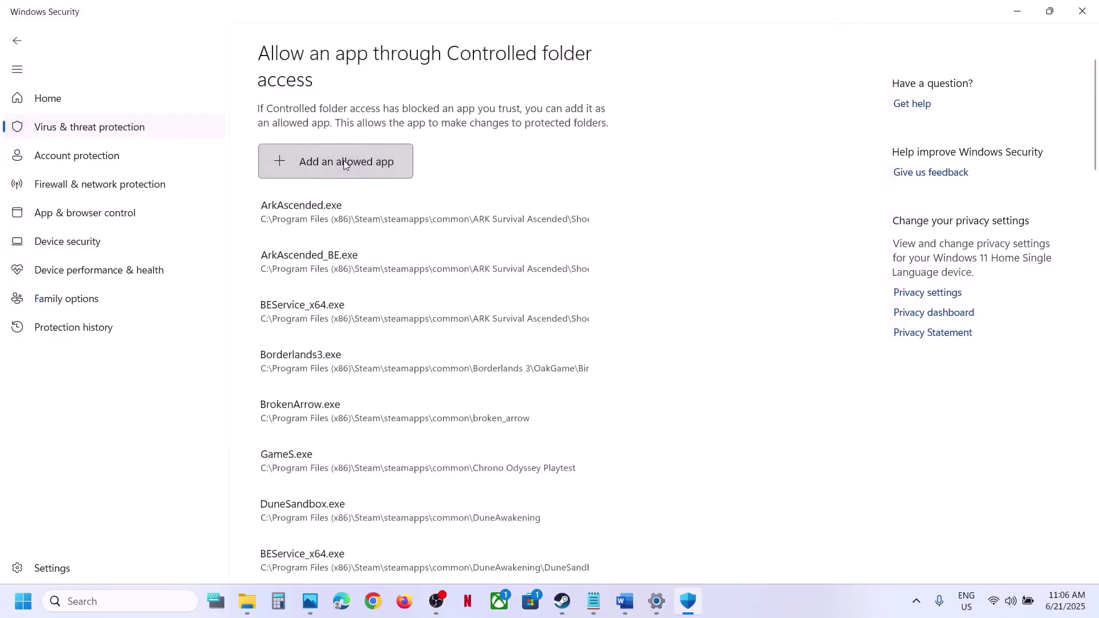
# Step: Allow GameS-Win64-Shipping.exe from ChronoOdyssey\Binaries\Win64 through Controlled folder access
pyautogui.click(343, 160)
pyautogui.click(338, 219)
pyautogui.doubleClick(212, 116)
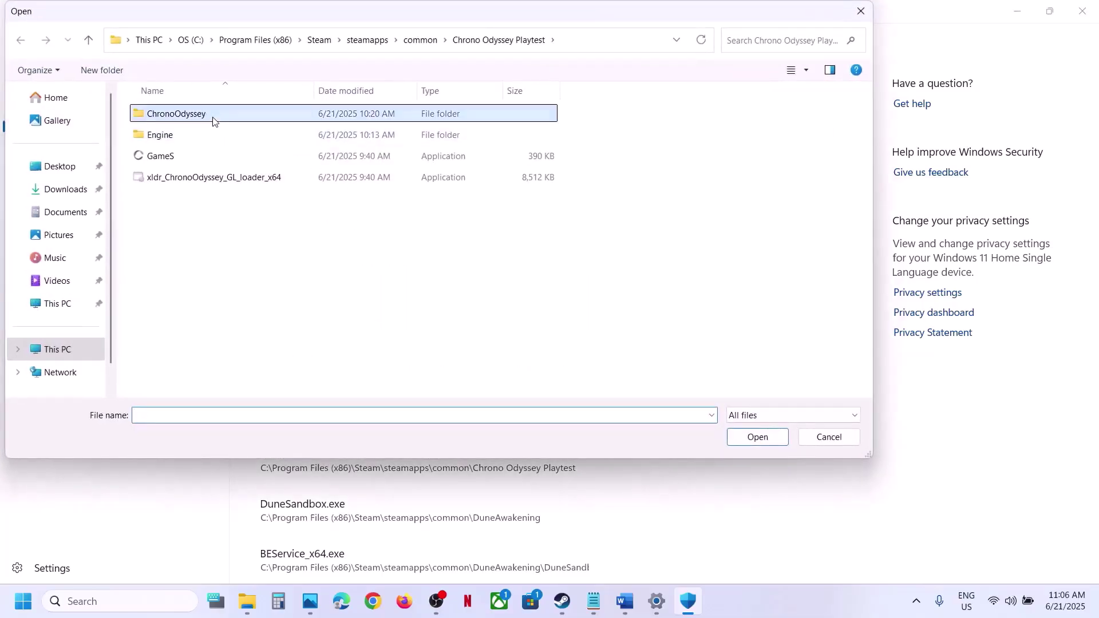
pyautogui.doubleClick(213, 117)
pyautogui.doubleClick(213, 117)
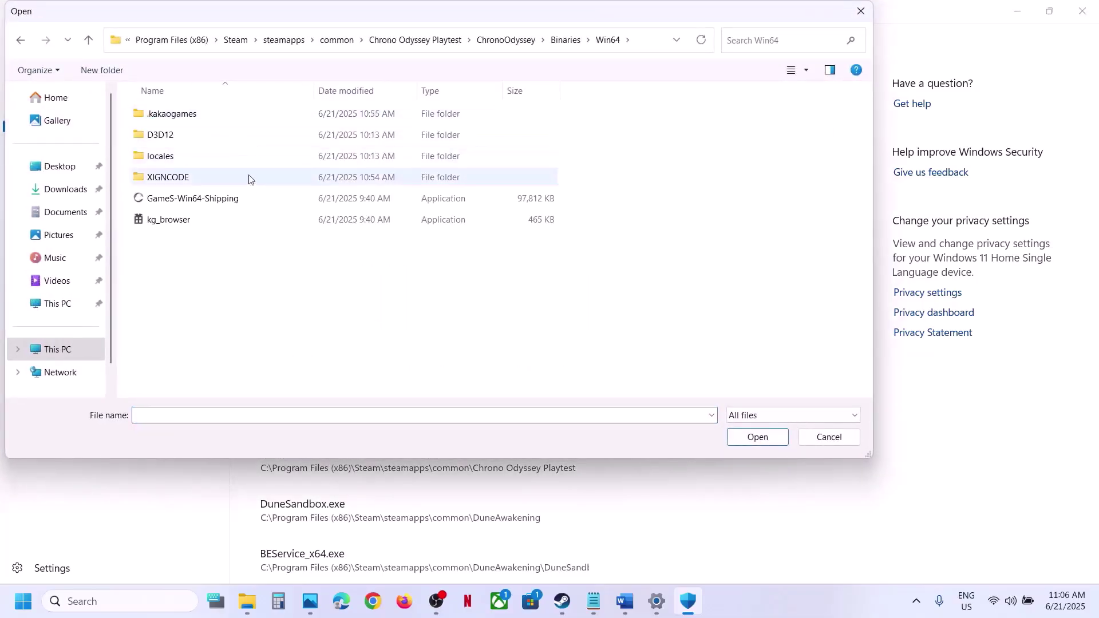
pyautogui.click(217, 197)
pyautogui.click(755, 439)
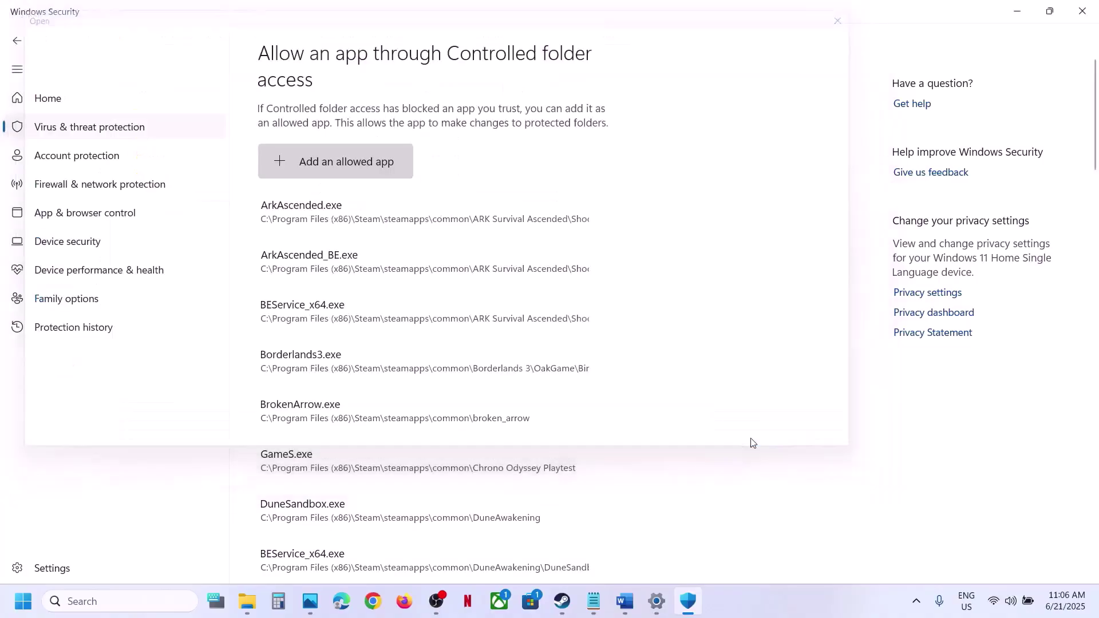
# Step: Open Control Panel's Windows Defender Firewall allowed-apps list and unlock it for editing
pyautogui.click(98, 602)
pyautogui.write('control')
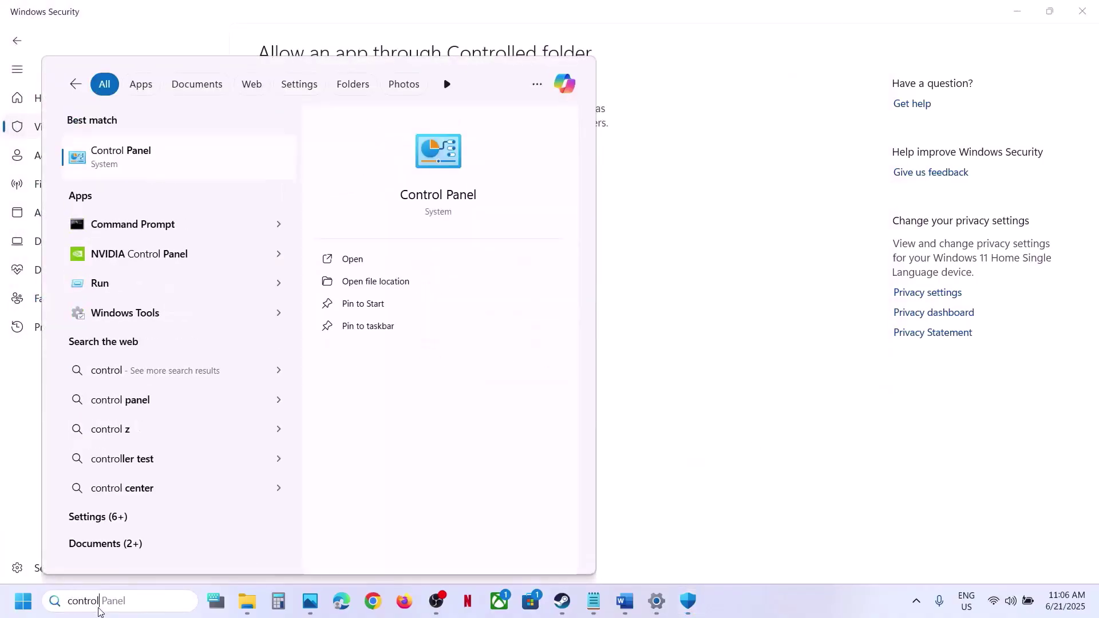
pyautogui.press('Return')
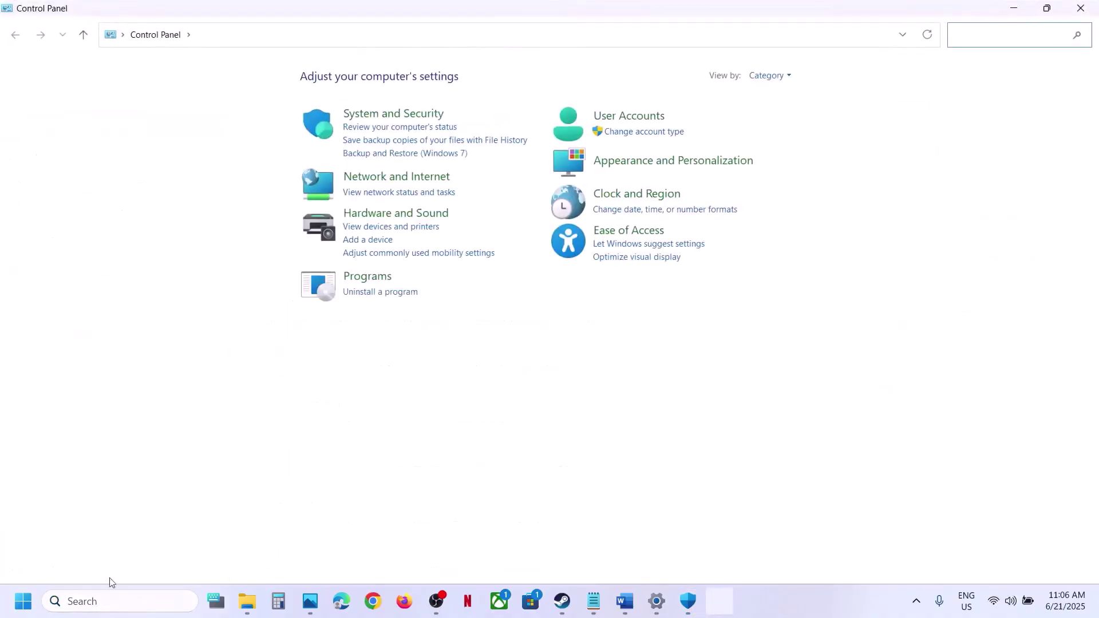
pyautogui.click(382, 115)
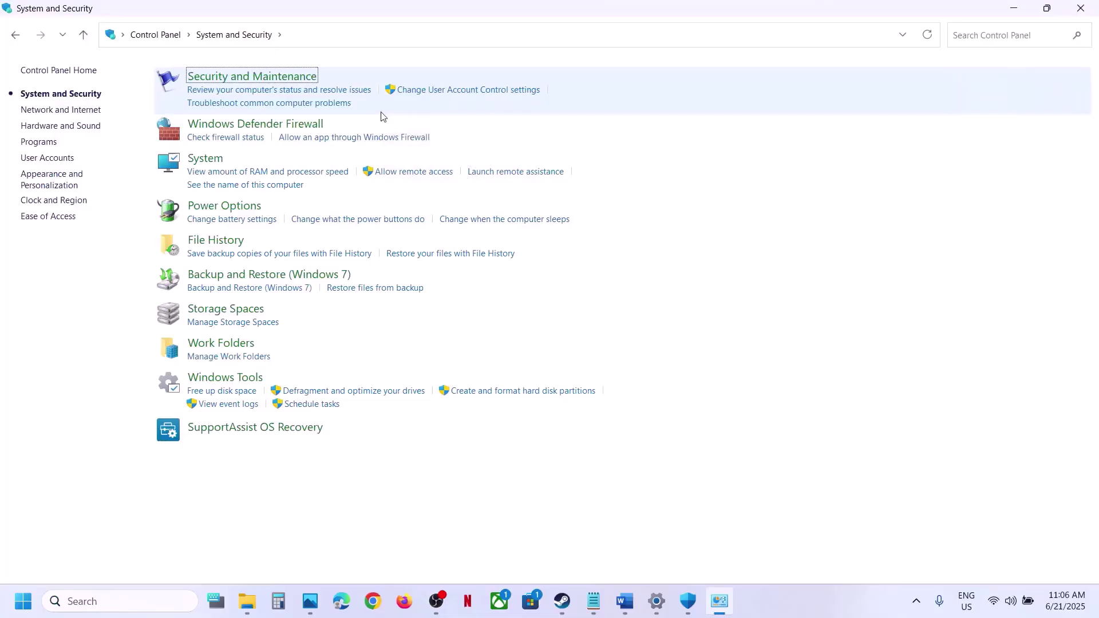
pyautogui.click(290, 127)
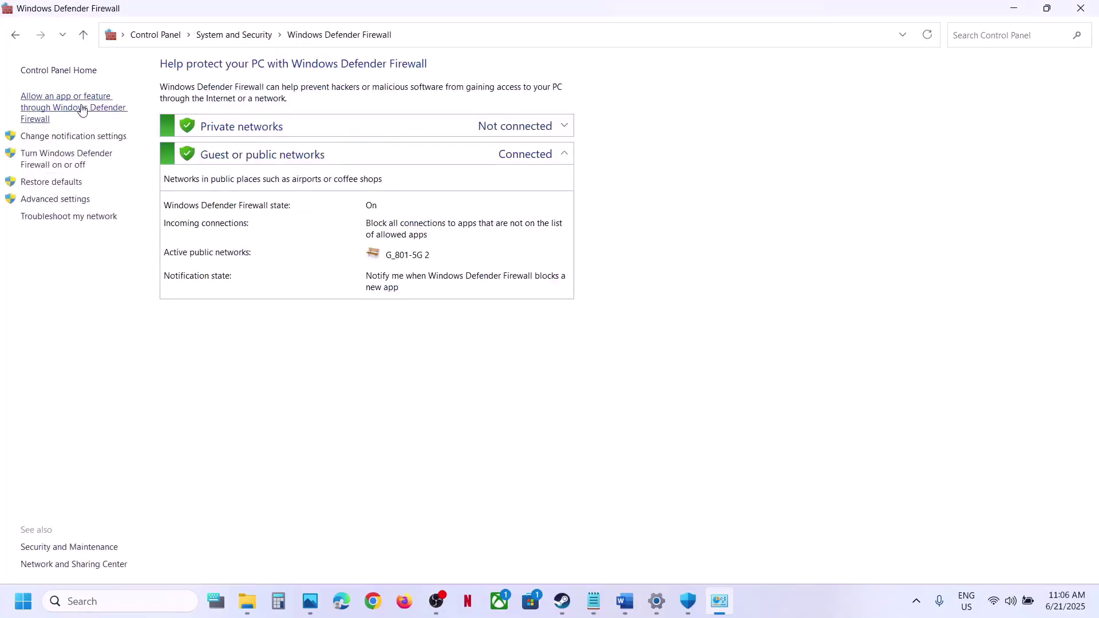
pyautogui.click(82, 109)
pyautogui.click(710, 112)
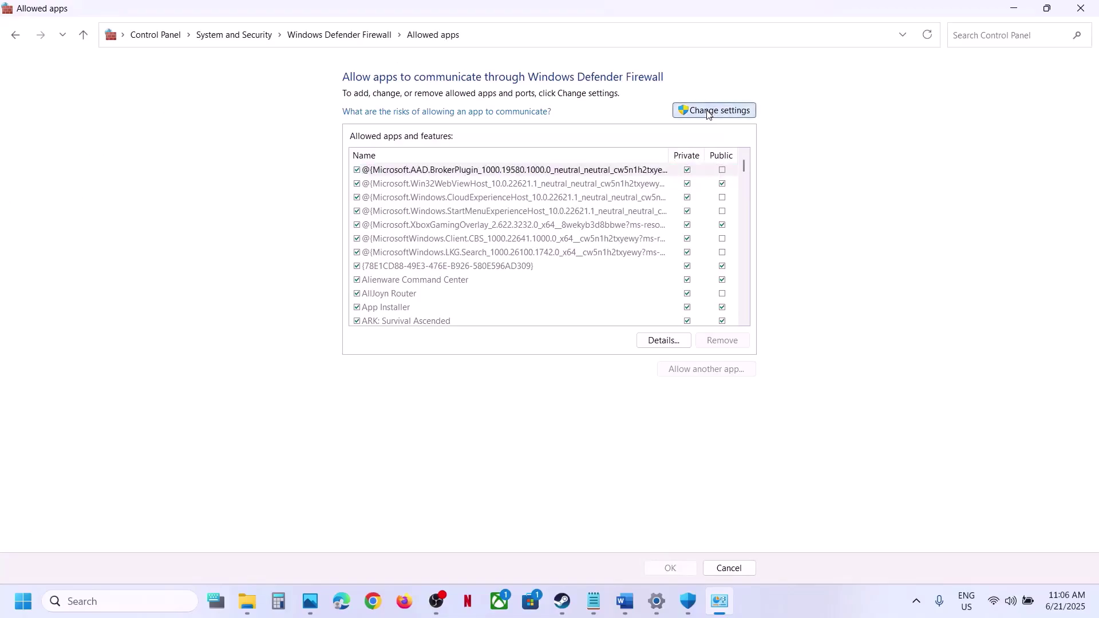
# Step: Add GameS.exe from the Chrono Odyssey Playtest folder to the firewall's allowed apps
pyautogui.click(710, 371)
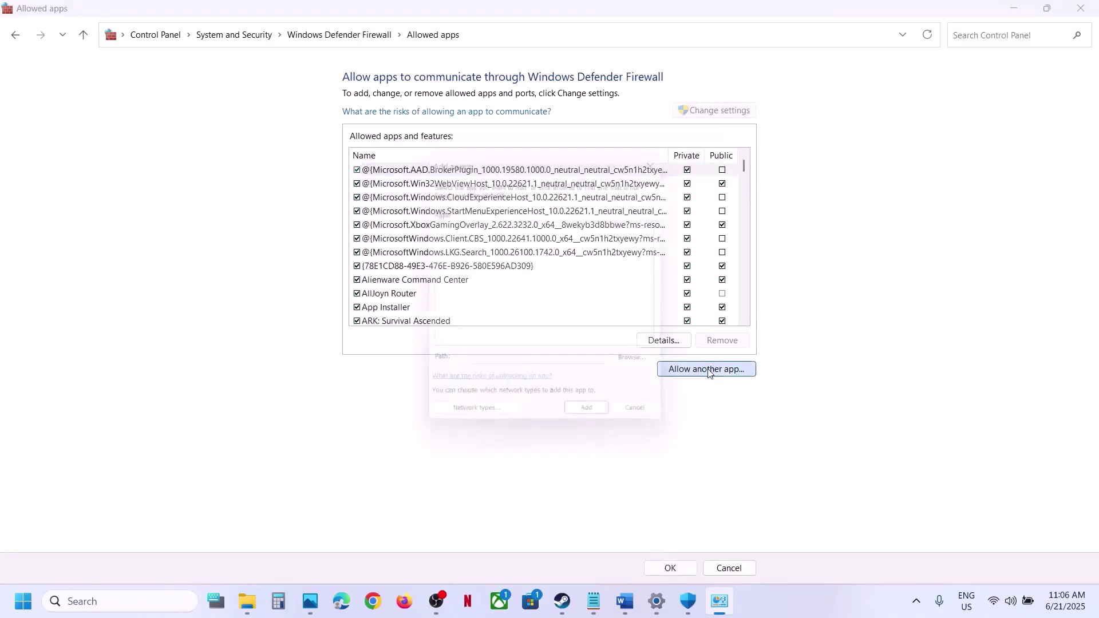
pyautogui.click(647, 367)
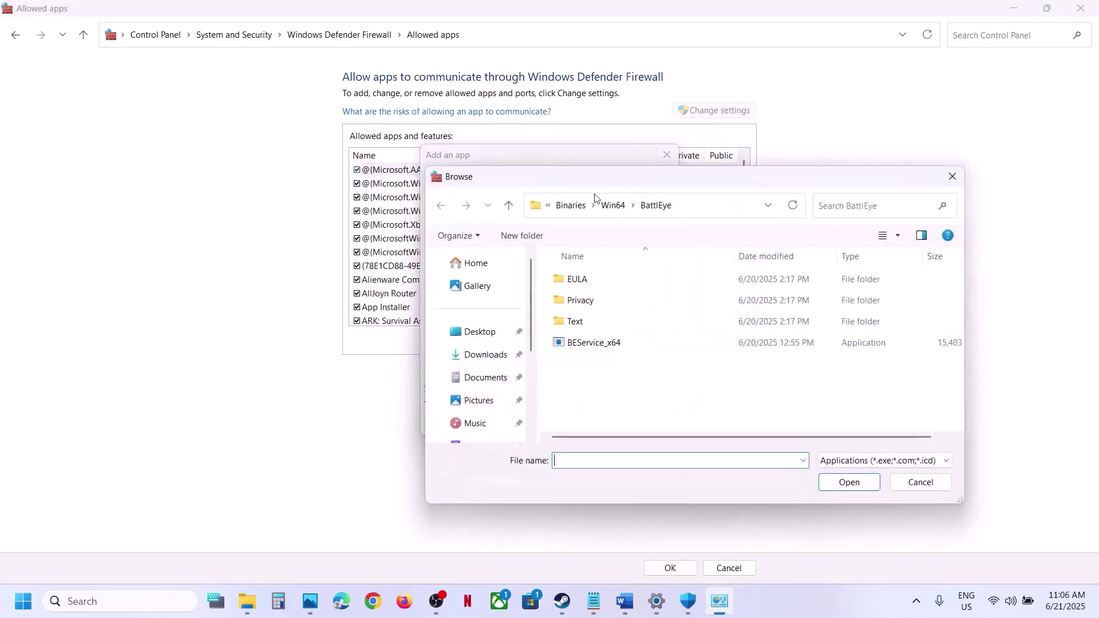
pyautogui.click(567, 215)
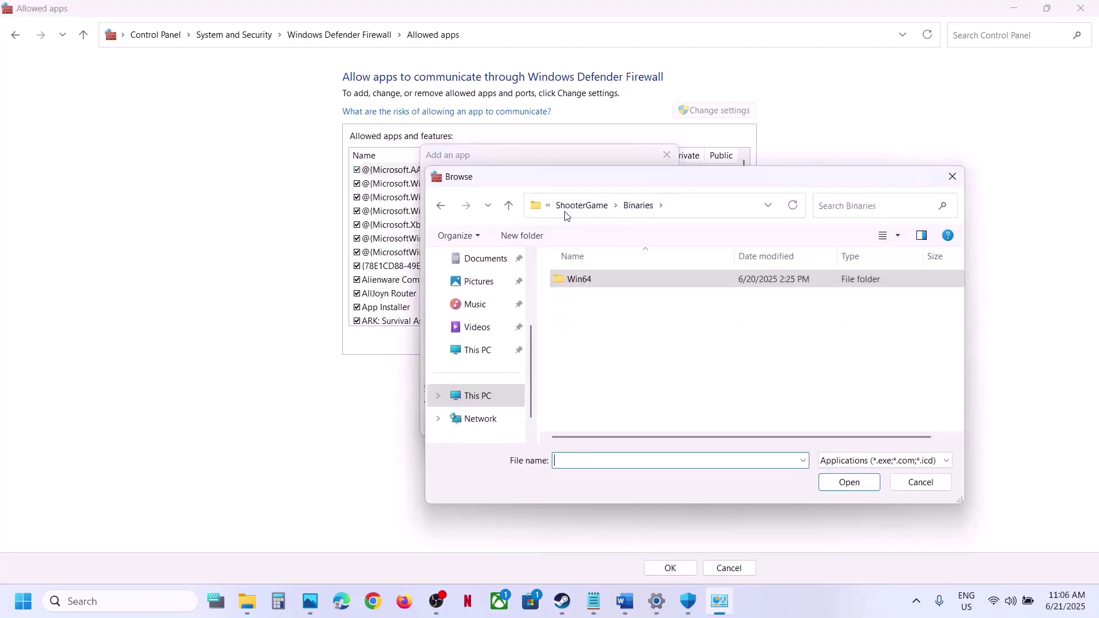
pyautogui.click(567, 215)
pyautogui.click(566, 215)
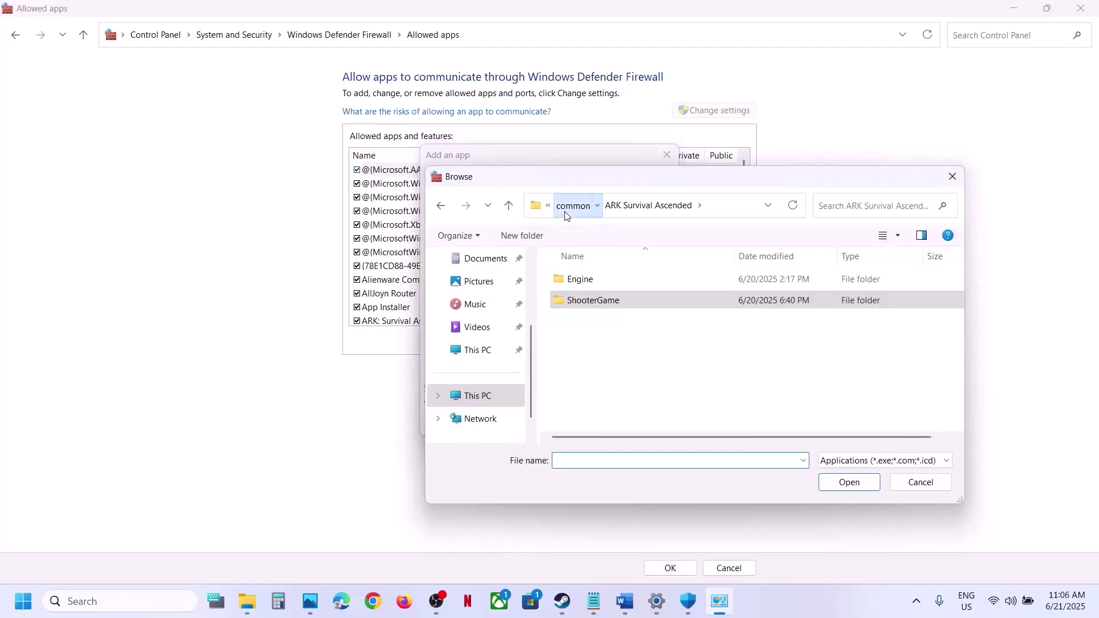
pyautogui.click(565, 215)
pyautogui.doubleClick(604, 323)
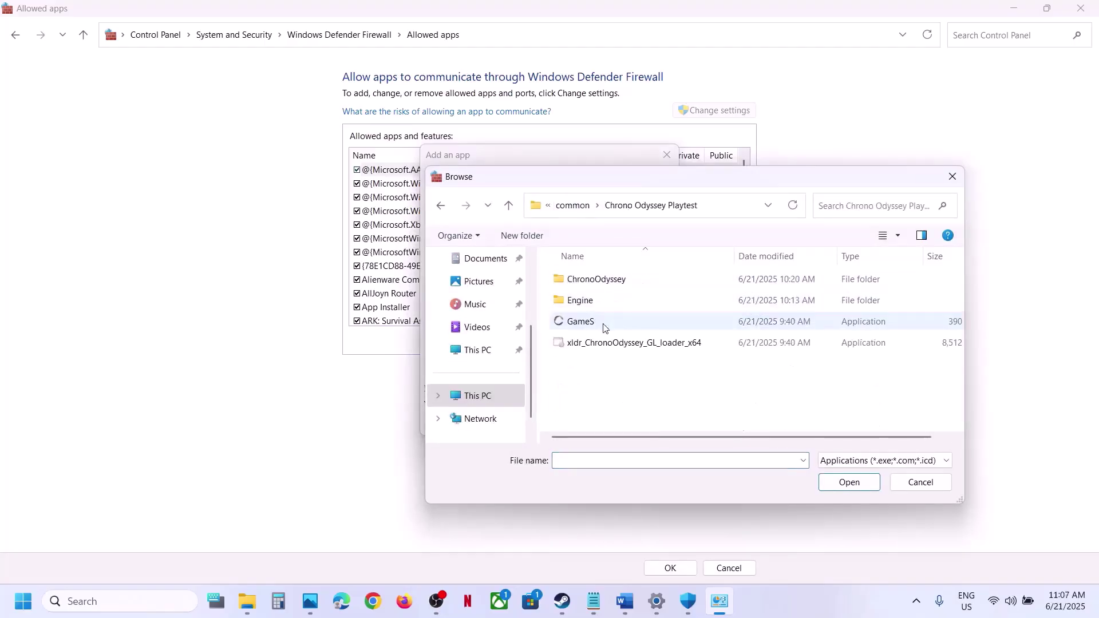
pyautogui.click(597, 324)
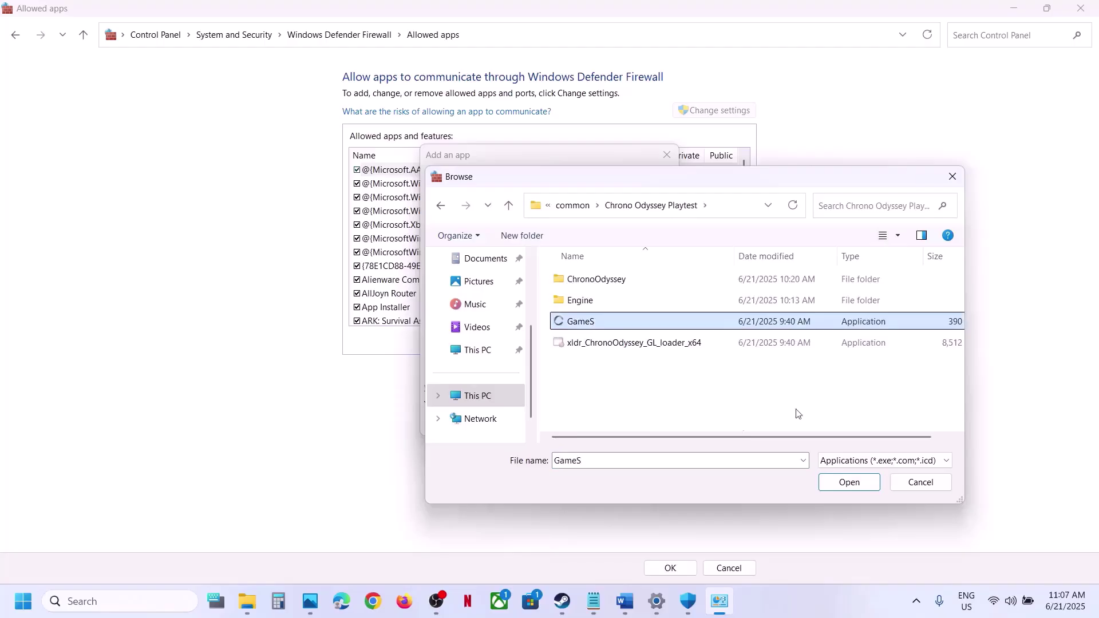
pyautogui.click(849, 482)
pyautogui.click(596, 427)
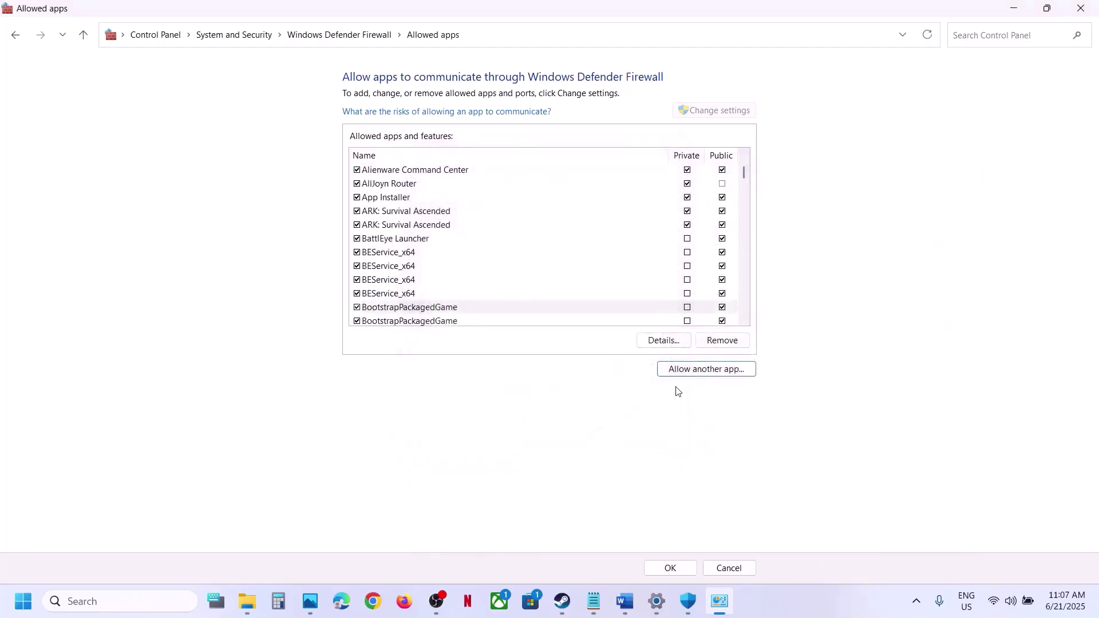
# Step: Add GameS-Win64-Shipping.exe as ChronoOdyssey to the firewall list, save, and close the firewall window
pyautogui.click(687, 369)
pyautogui.click(651, 369)
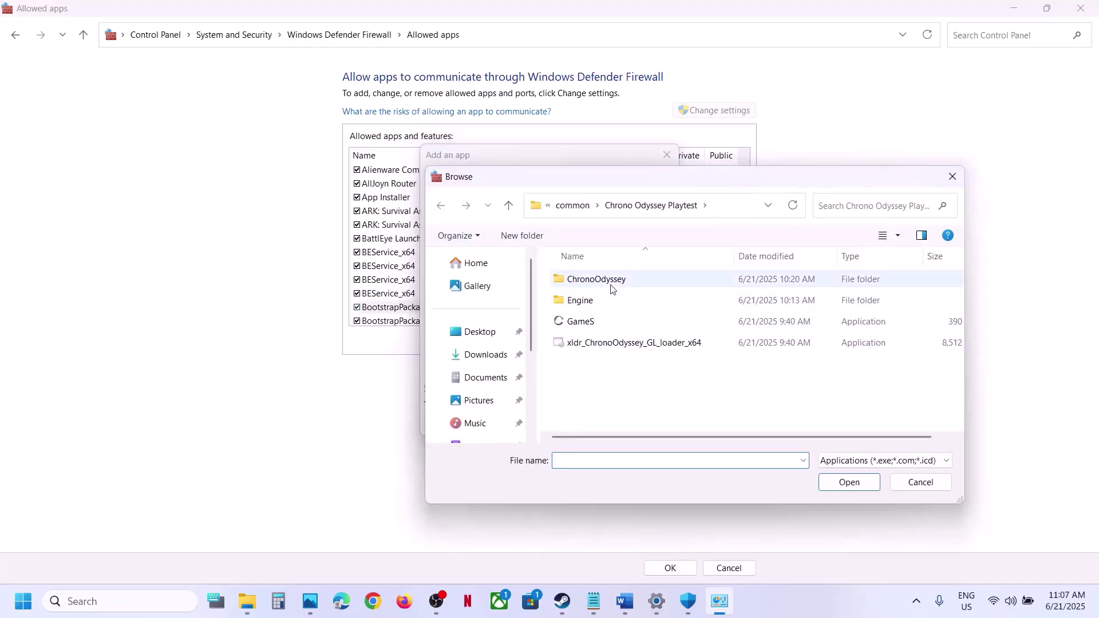
pyautogui.doubleClick(613, 286)
pyautogui.doubleClick(595, 281)
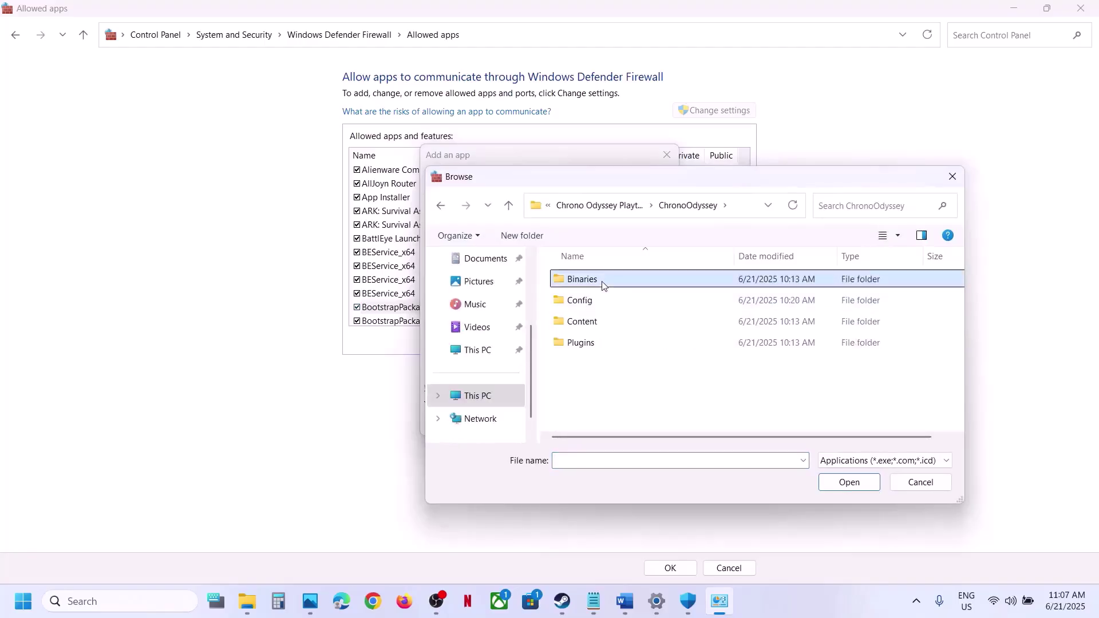
pyautogui.doubleClick(587, 280)
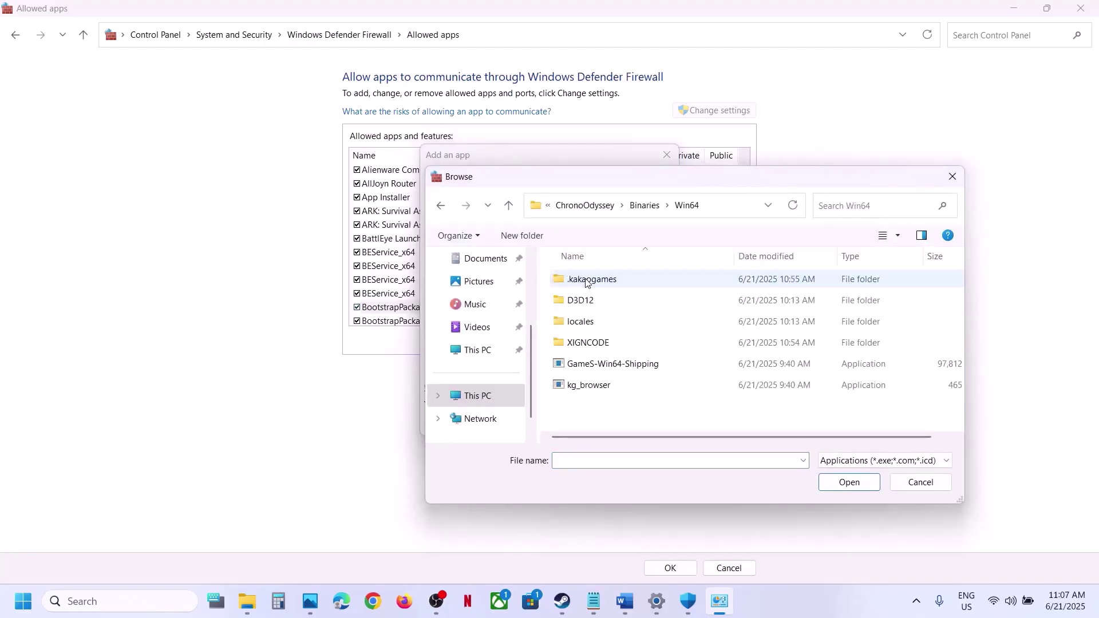
pyautogui.click(613, 365)
pyautogui.click(849, 482)
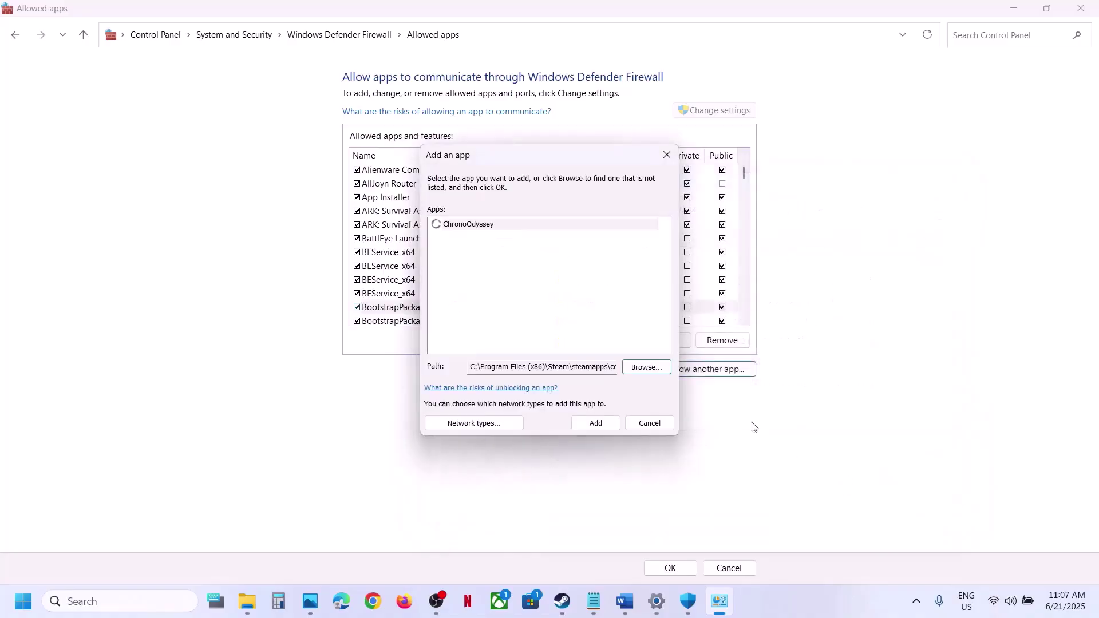
pyautogui.click(593, 426)
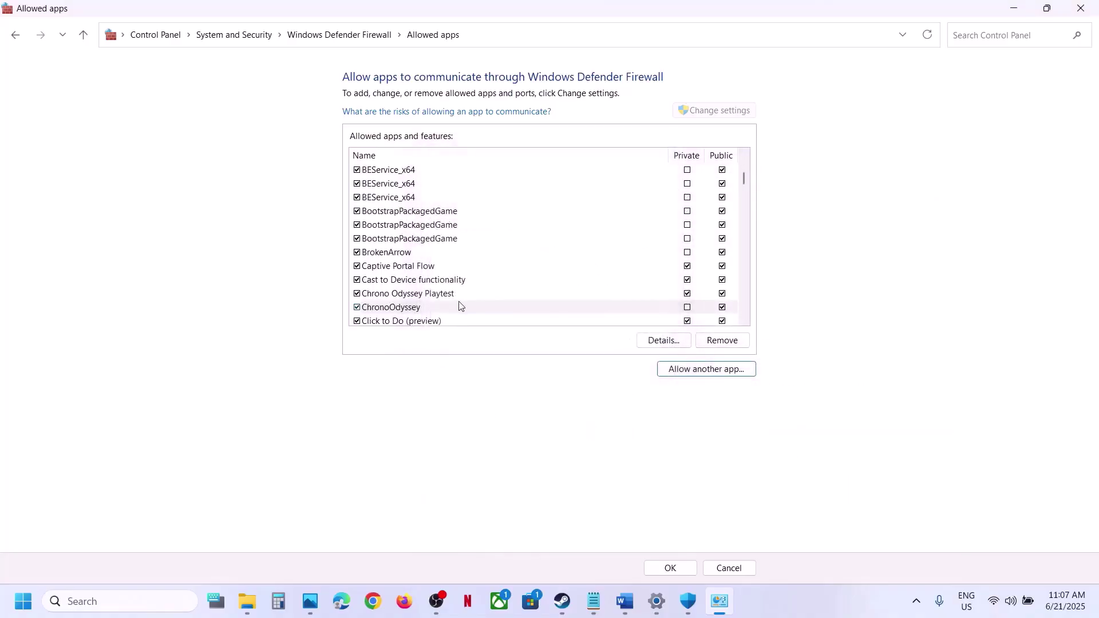
pyautogui.click(670, 568)
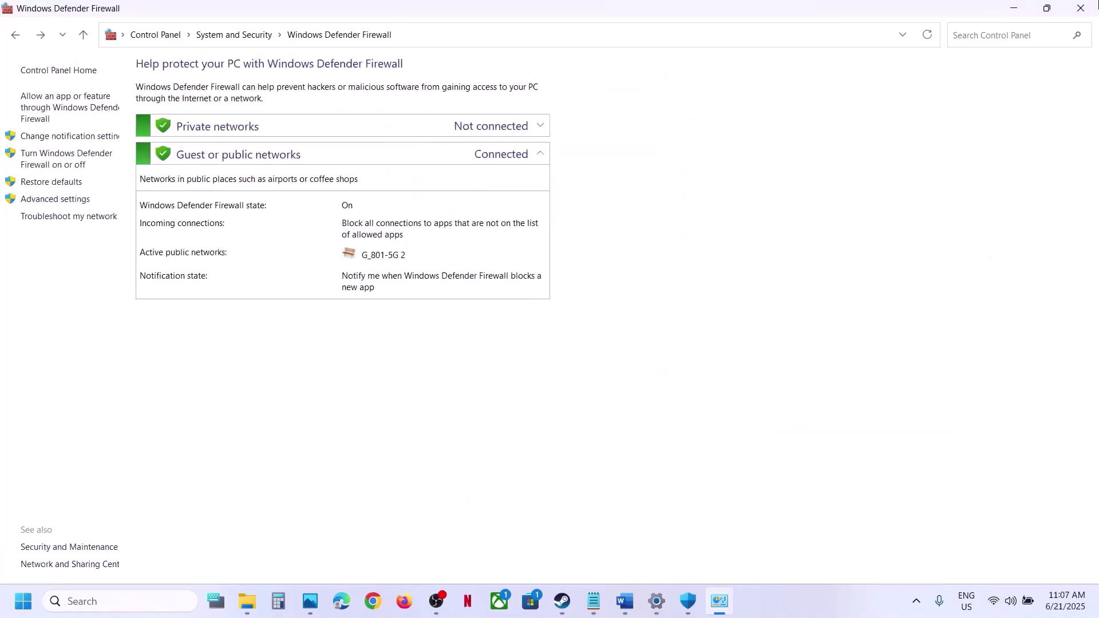
pyautogui.click(1083, 12)
# Step: Close the Windows Security and Settings windows, then scroll down the Word step guide
pyautogui.click(1083, 11)
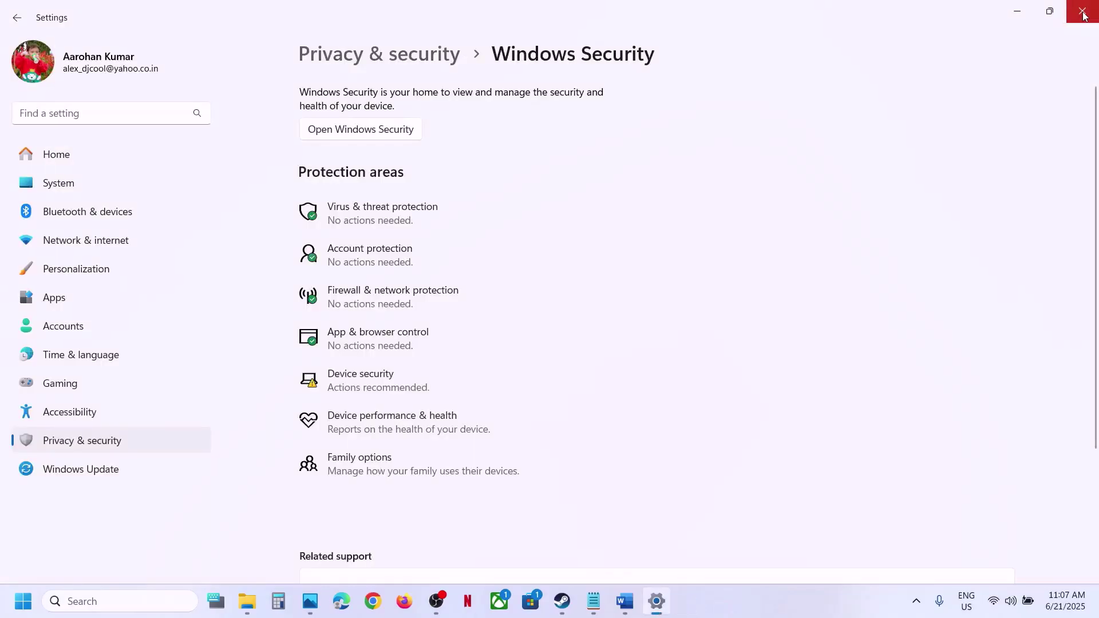
pyautogui.click(1083, 13)
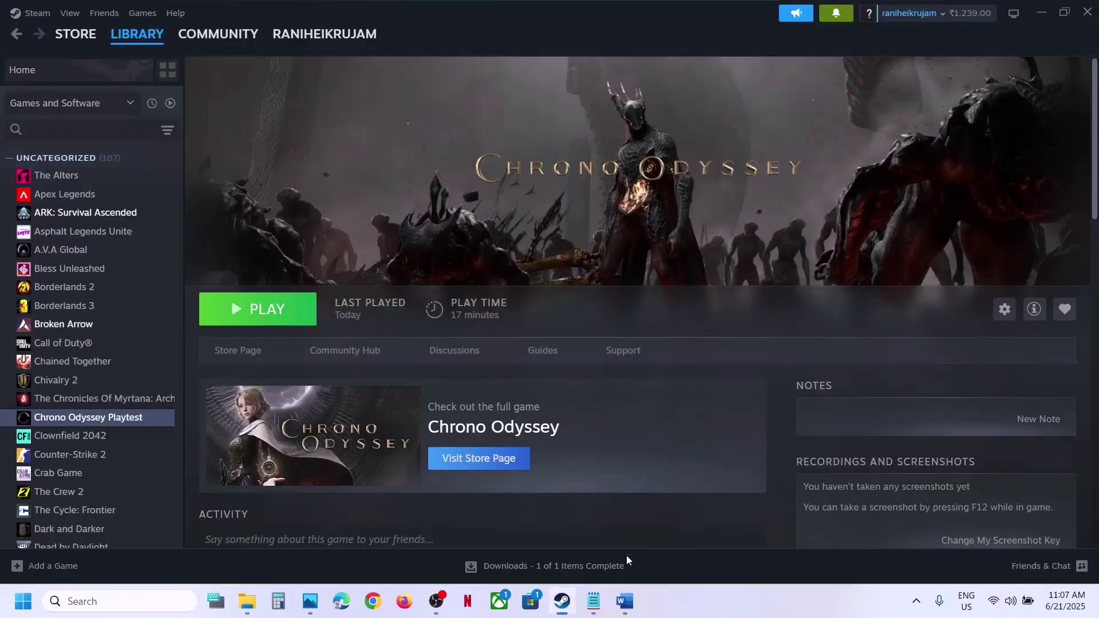
pyautogui.click(625, 601)
pyautogui.scroll(-2, 436, 386)
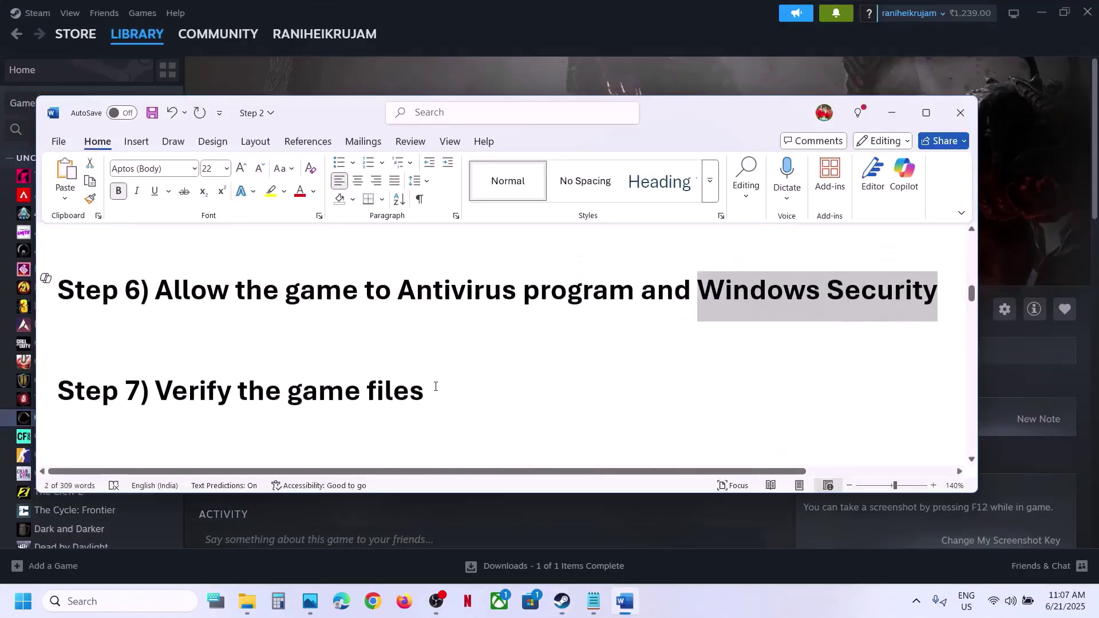
# Step: Show Chrono Odyssey Playtest's Installed Files properties with Verify integrity, then close the properties
pyautogui.click(469, 57)
pyautogui.rightClick(110, 425)
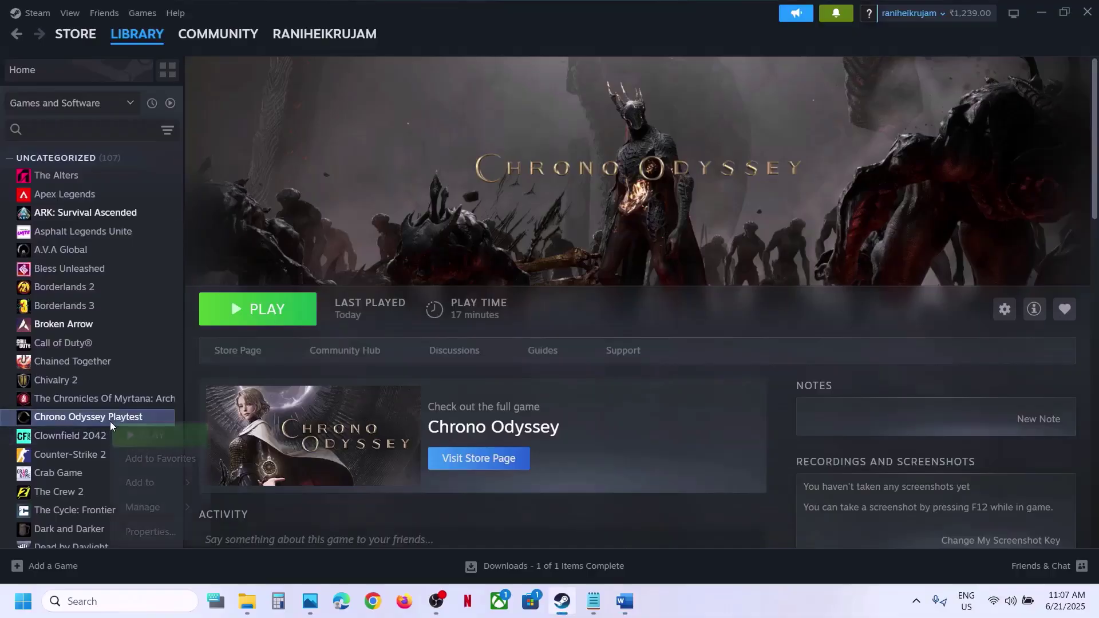
pyautogui.click(146, 532)
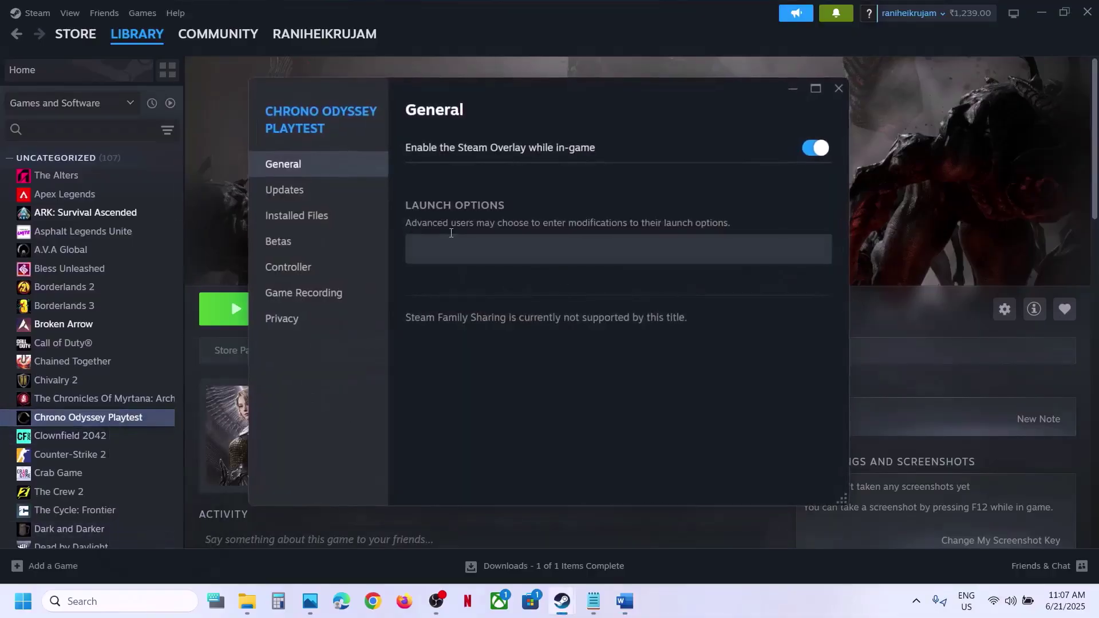
pyautogui.click(320, 222)
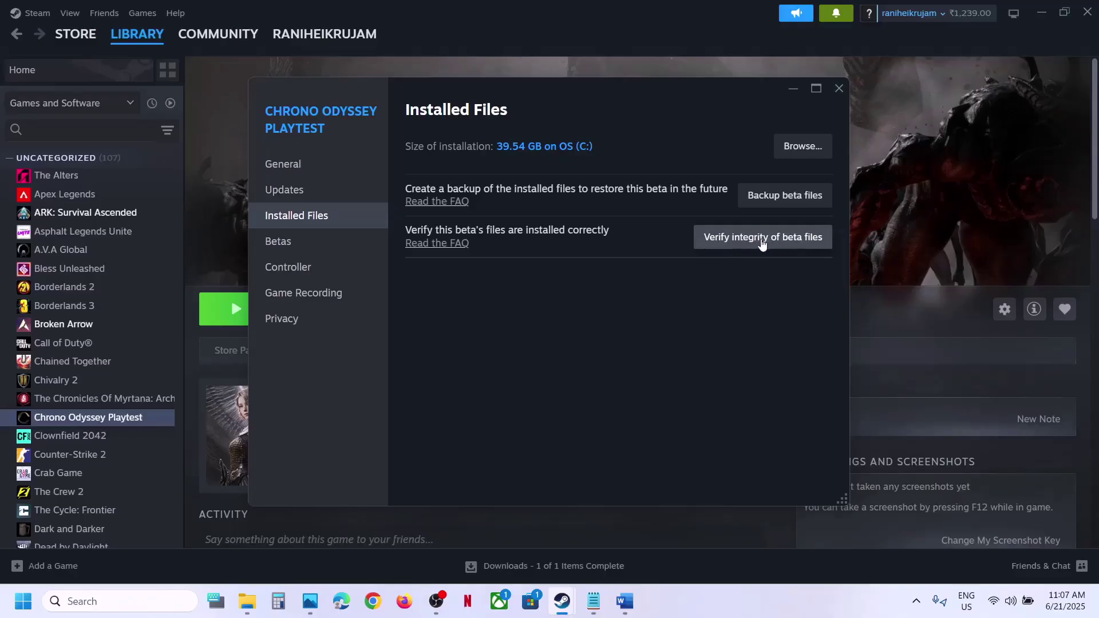
pyautogui.click(839, 88)
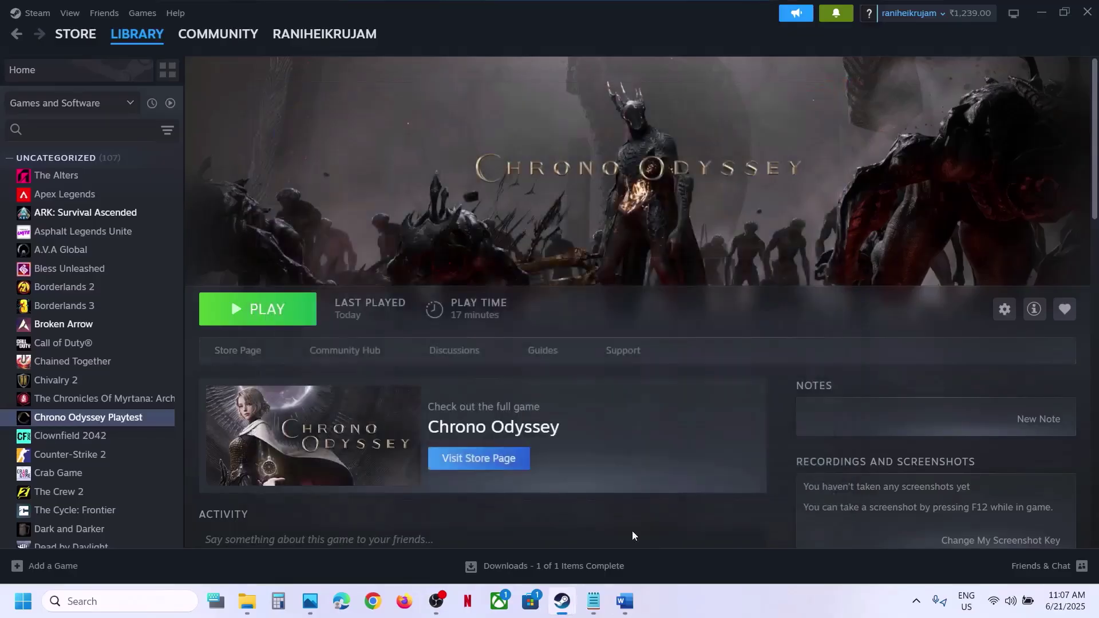
# Step: Highlight Step 8's clean-install heading plus the NVIDIA and AMD driver links in Word
pyautogui.click(633, 616)
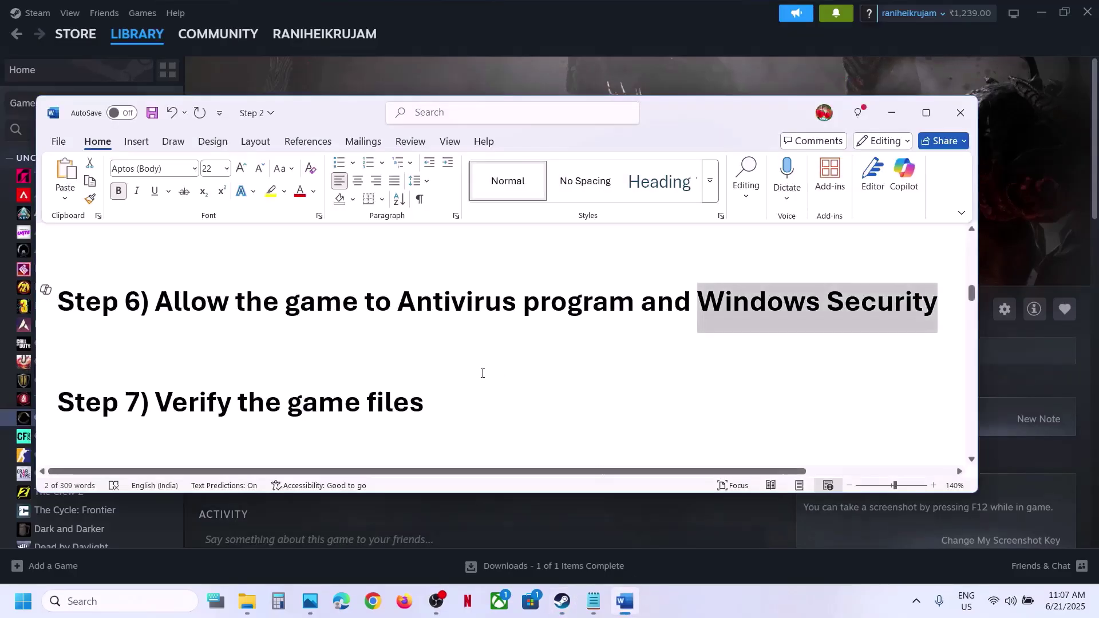
pyautogui.scroll(-5, 481, 373)
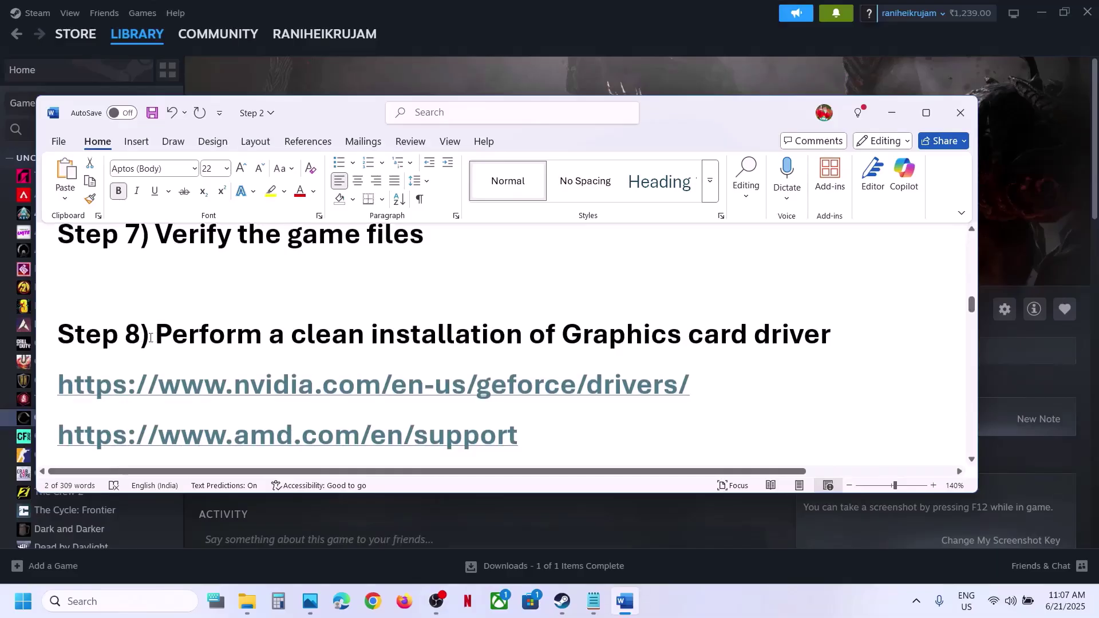
pyautogui.moveTo(153, 336); pyautogui.dragTo(816, 325)
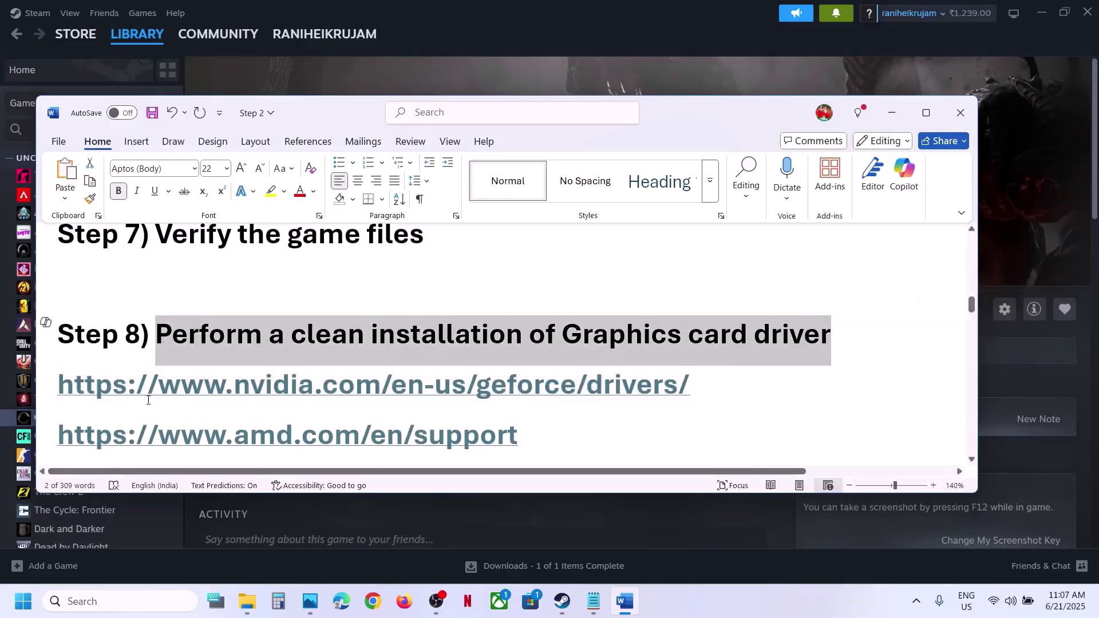
pyautogui.moveTo(127, 388); pyautogui.dragTo(652, 390)
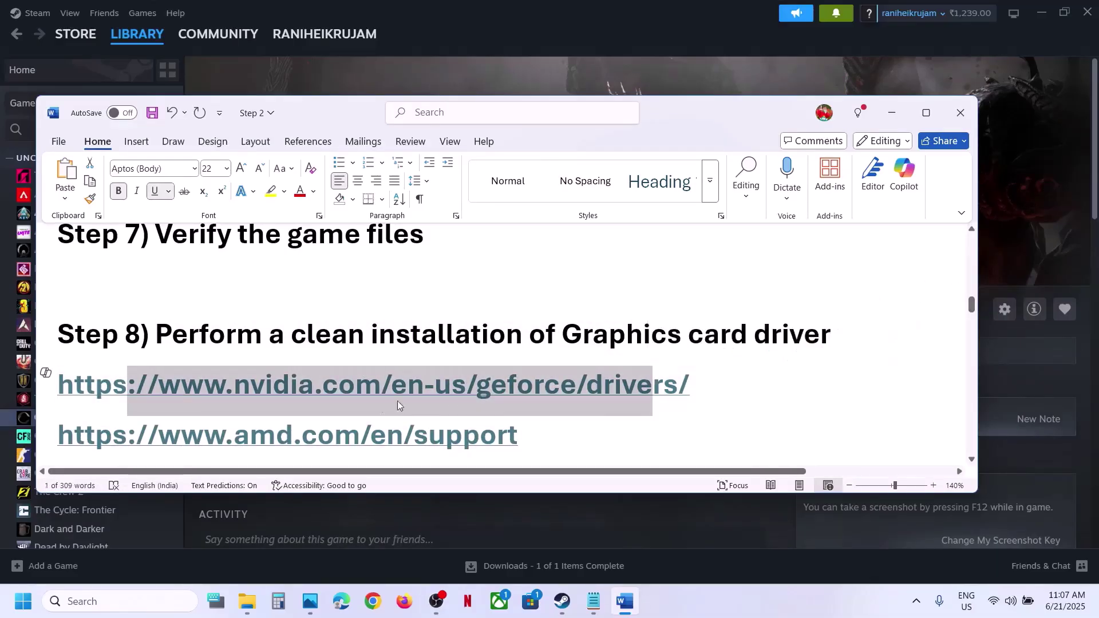
pyautogui.scroll(-1, 333, 408)
pyautogui.moveTo(58, 379); pyautogui.dragTo(554, 376)
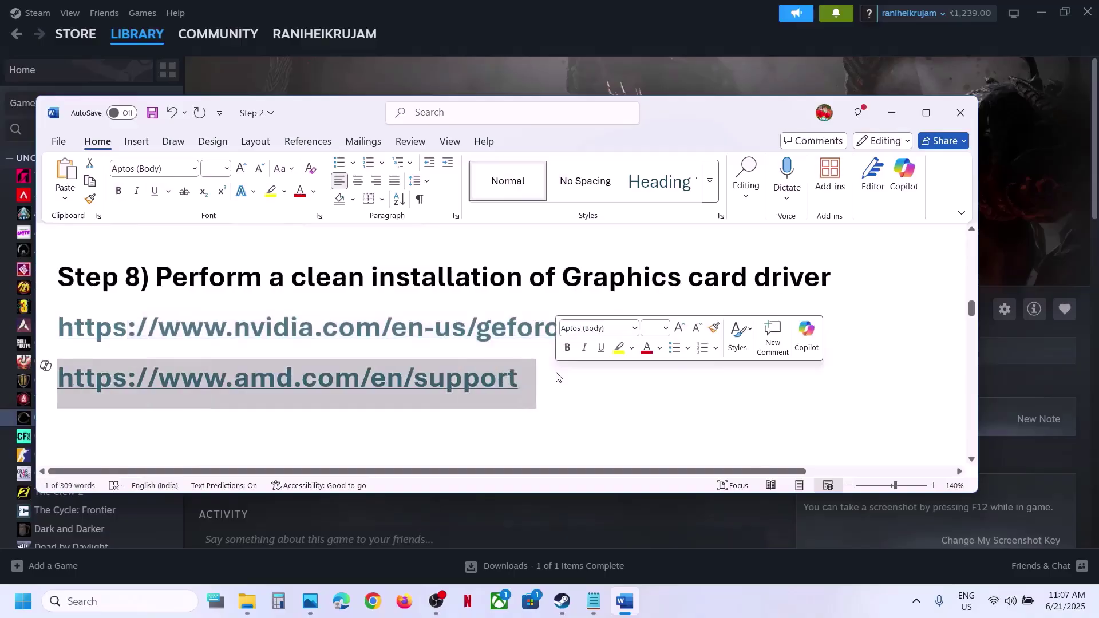
pyautogui.click(600, 53)
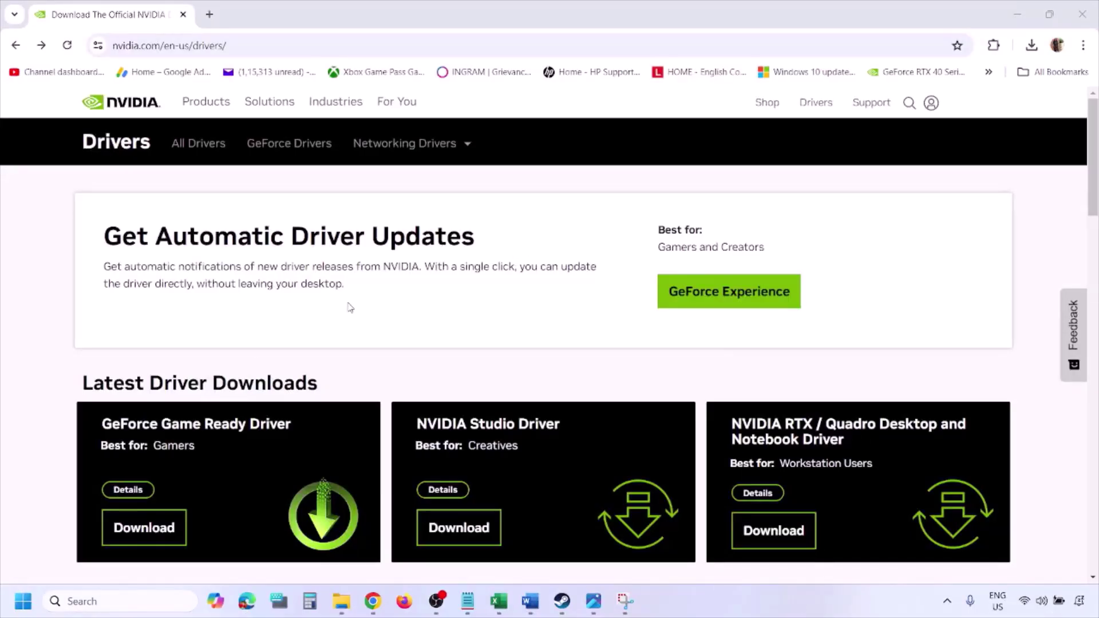
# Step: Run a manual NVIDIA driver search for GeForce RTX 3050 Laptop GPU, Windows 11, English (US)
pyautogui.scroll(-8, 258, 351)
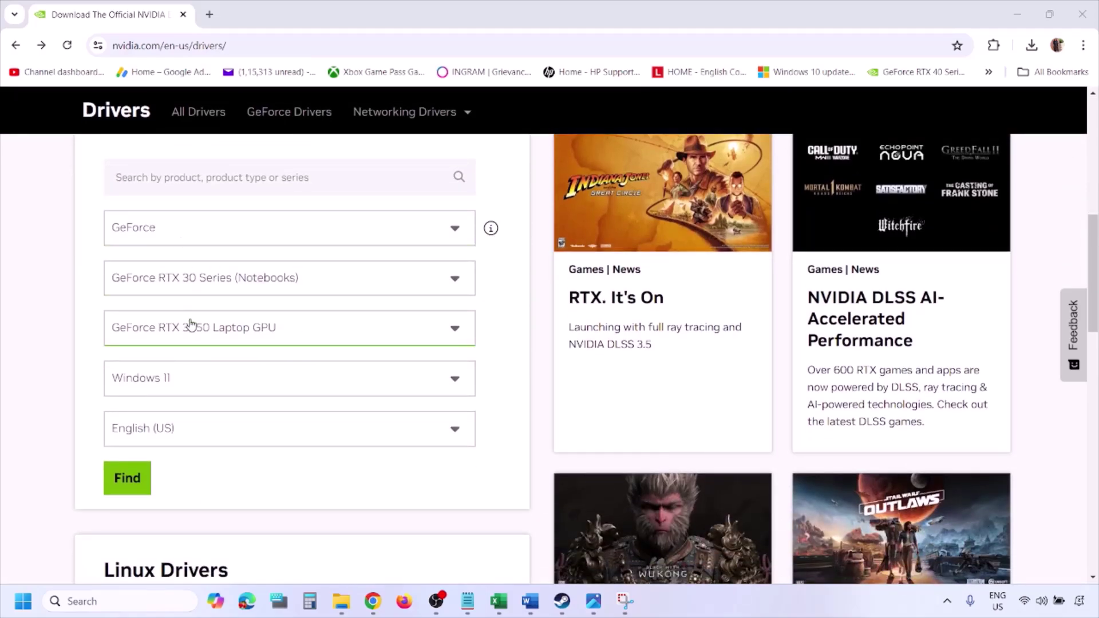
pyautogui.click(182, 382)
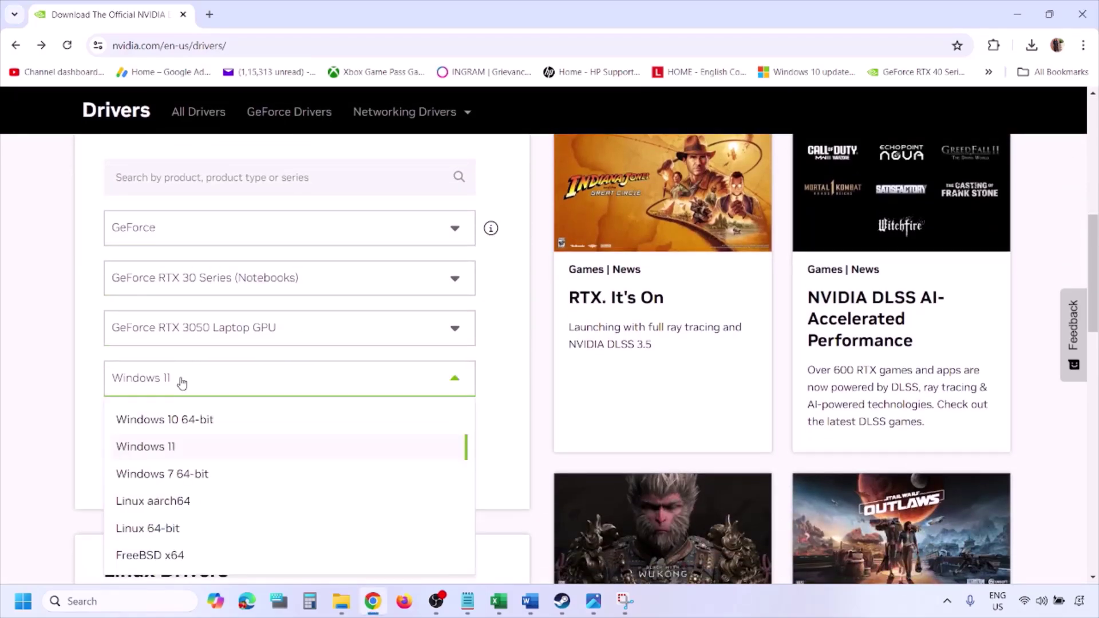
pyautogui.click(161, 454)
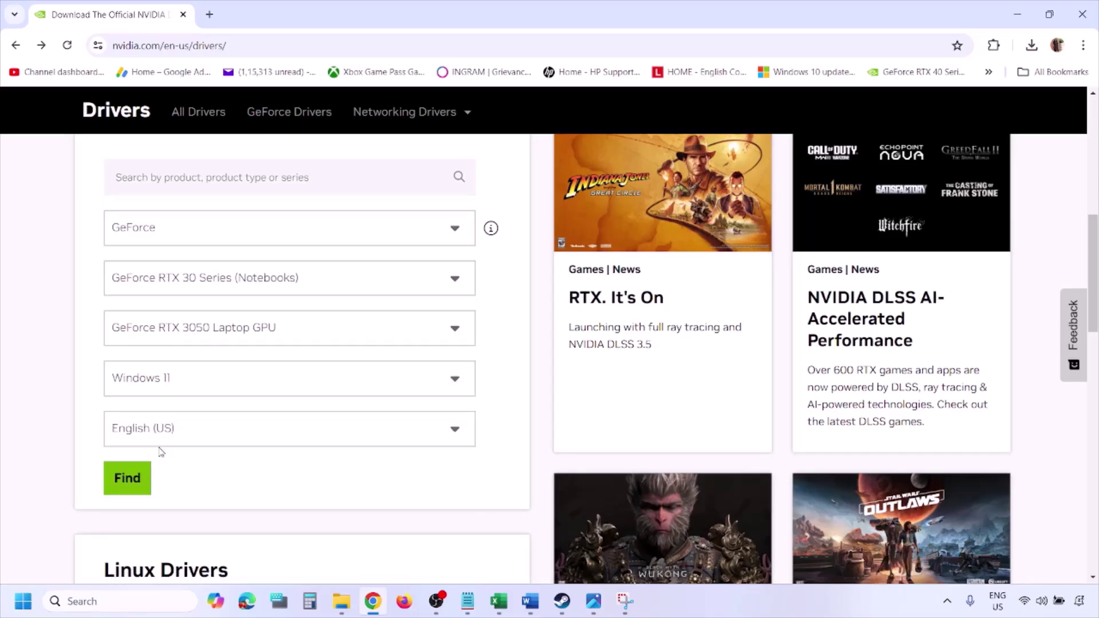
pyautogui.click(128, 479)
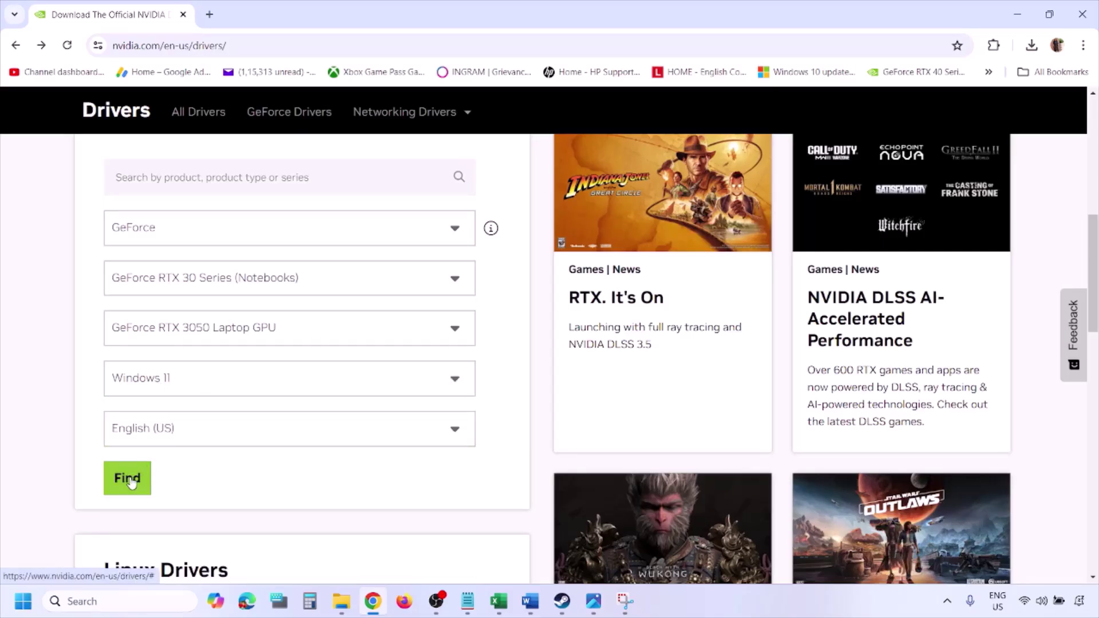
# Step: Page through the driver screenshots 1.png to 5.png, ending at the clean installation option
pyautogui.click(594, 601)
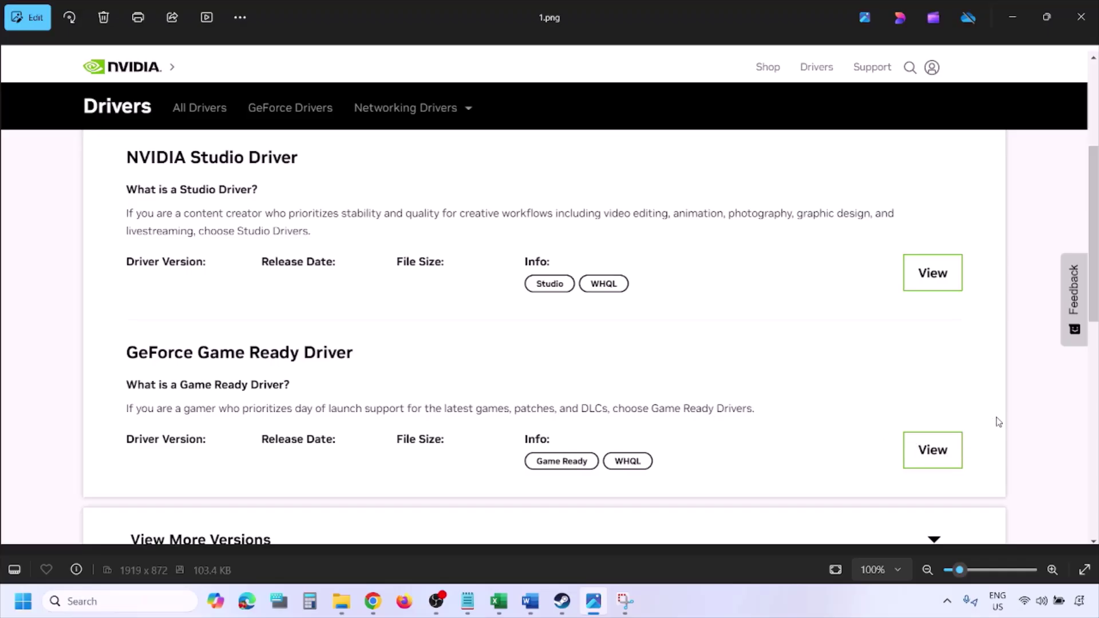
pyautogui.press('Right')
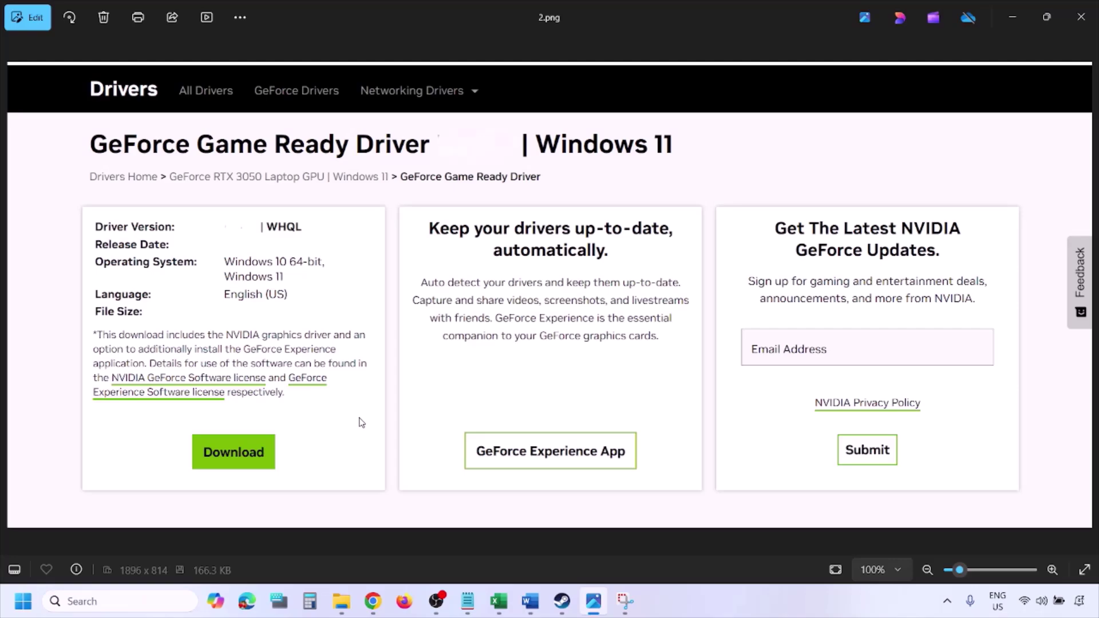
pyautogui.press('Right')
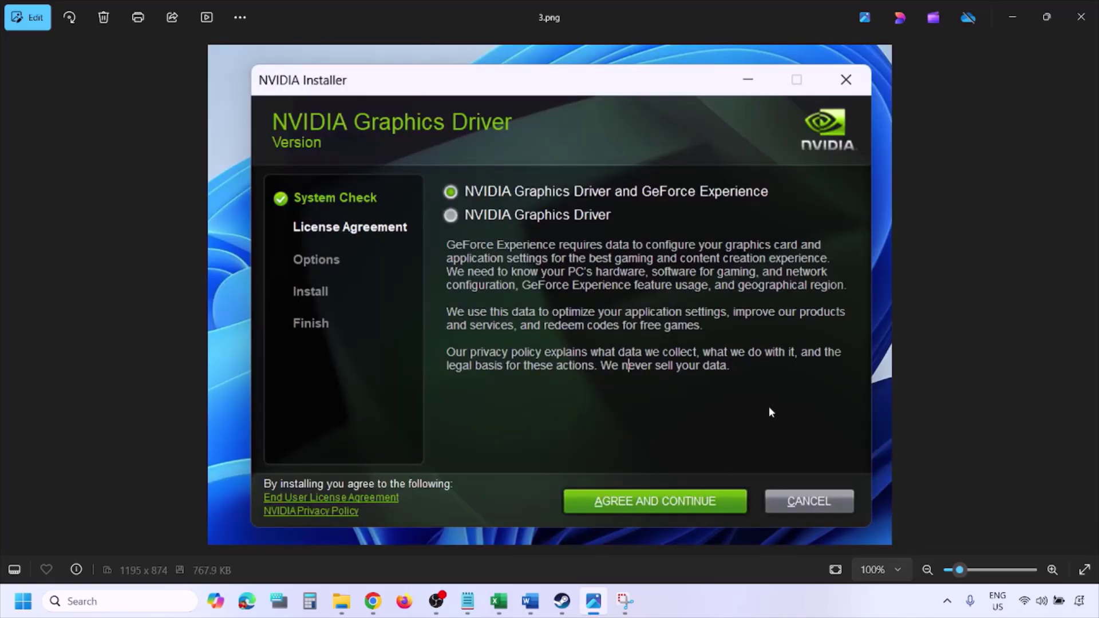
pyautogui.press('Right')
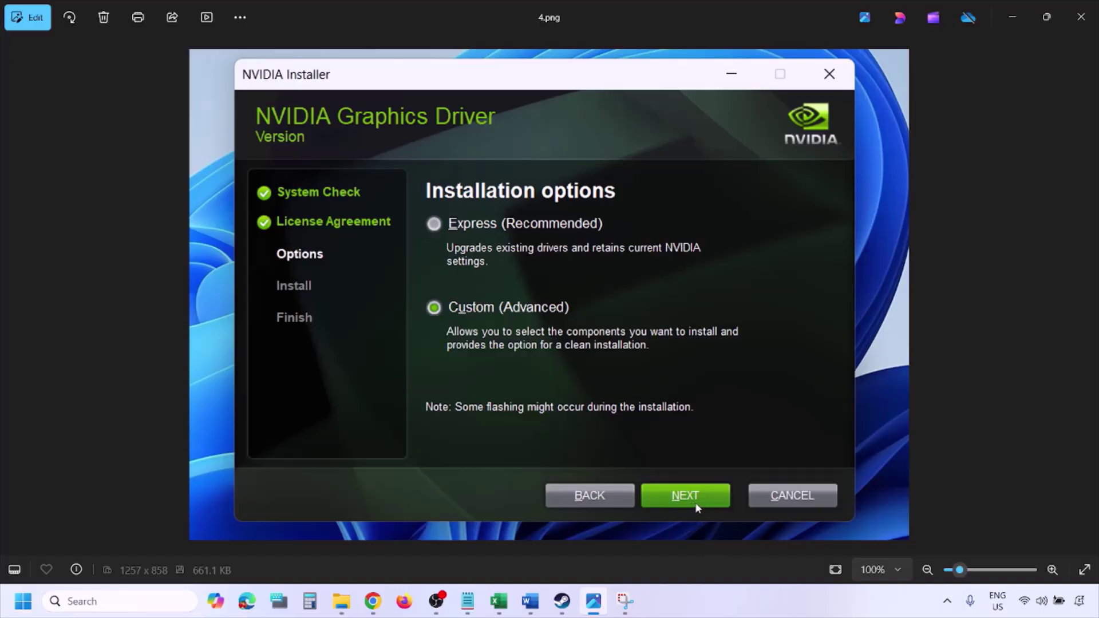
pyautogui.press('Right')
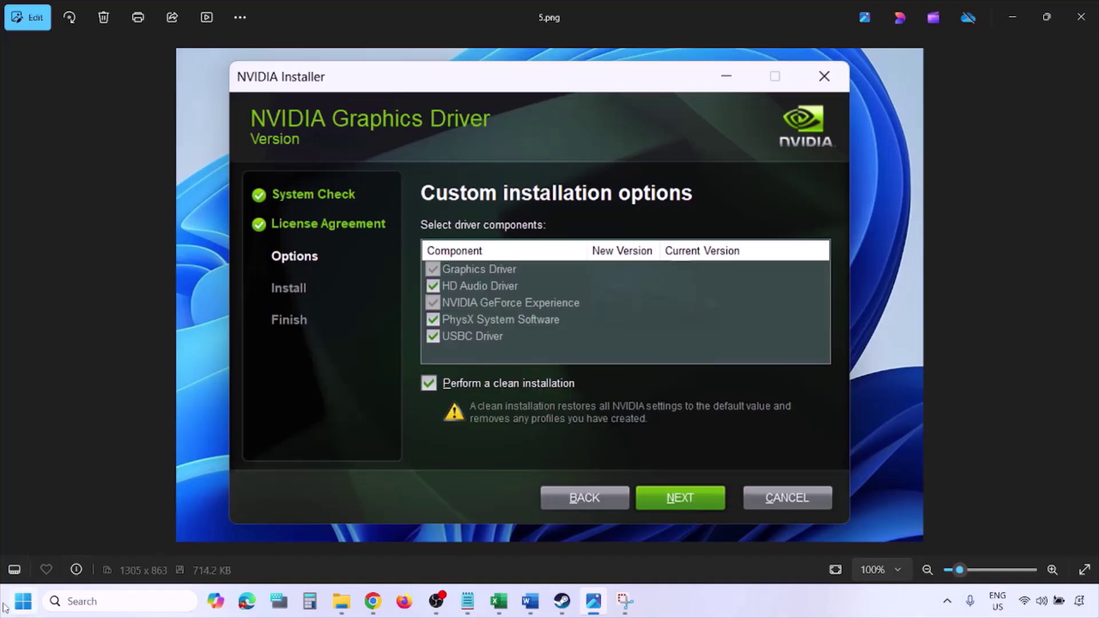
# Step: Show the Restart choice under Start > Power, then dismiss the Start menu
pyautogui.click(22, 601)
pyautogui.click(416, 552)
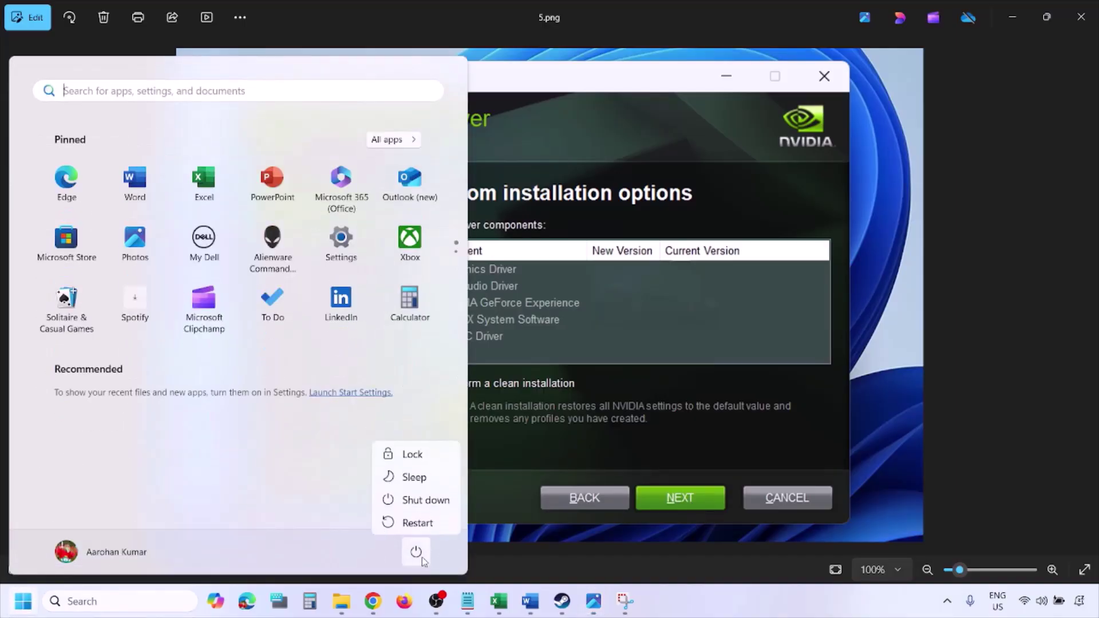
pyautogui.click(750, 613)
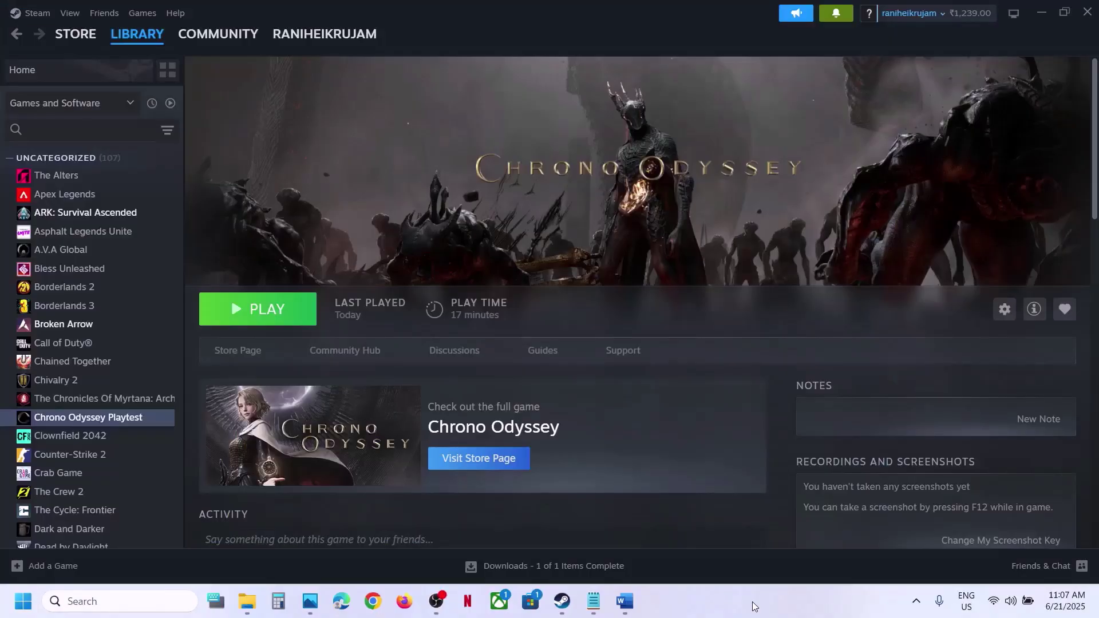
# Step: Scroll the Word guide to Step 9 and highlight the word 'graphics'
pyautogui.click(625, 601)
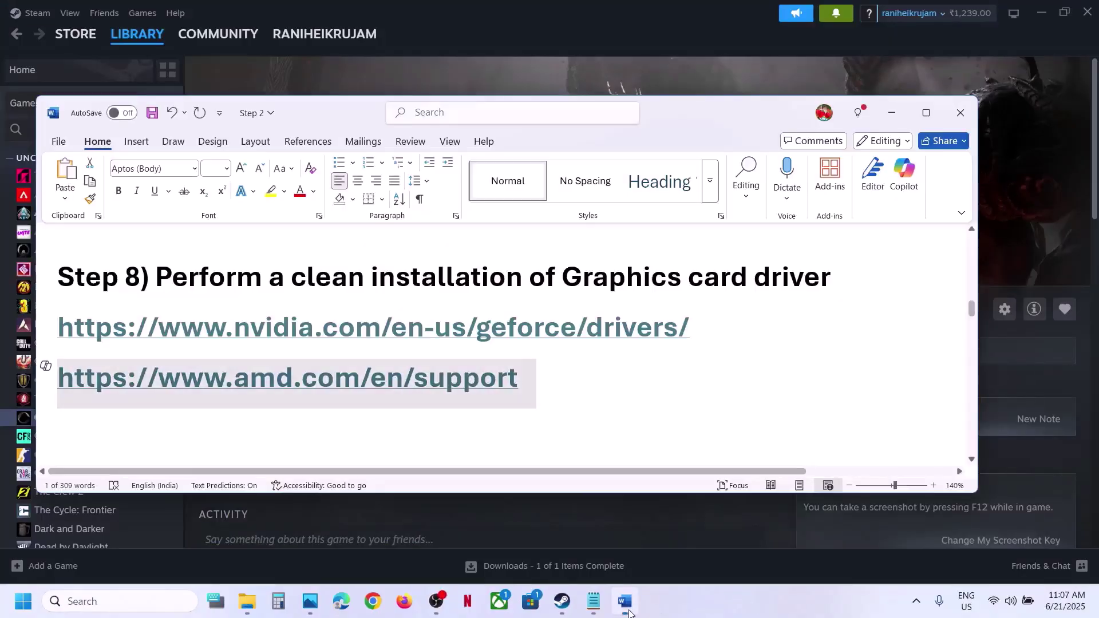
pyautogui.scroll(-3, 466, 407)
pyautogui.scroll(1, 464, 409)
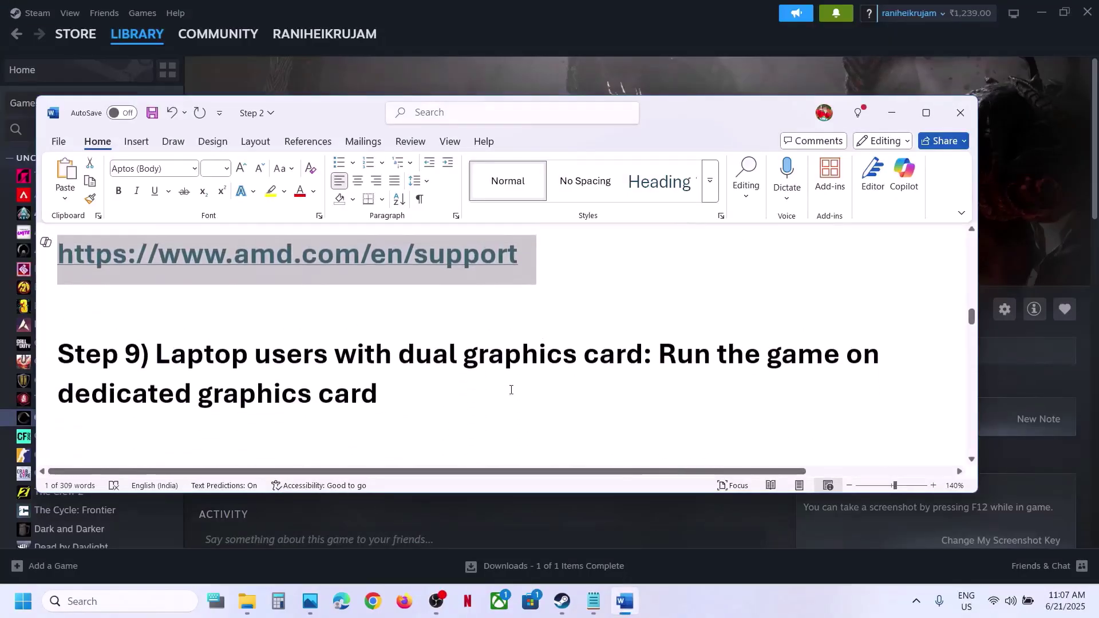
pyautogui.doubleClick(284, 393)
# Step: Paste the copied AMD support link into Windows search over the Steam library
pyautogui.click(517, 70)
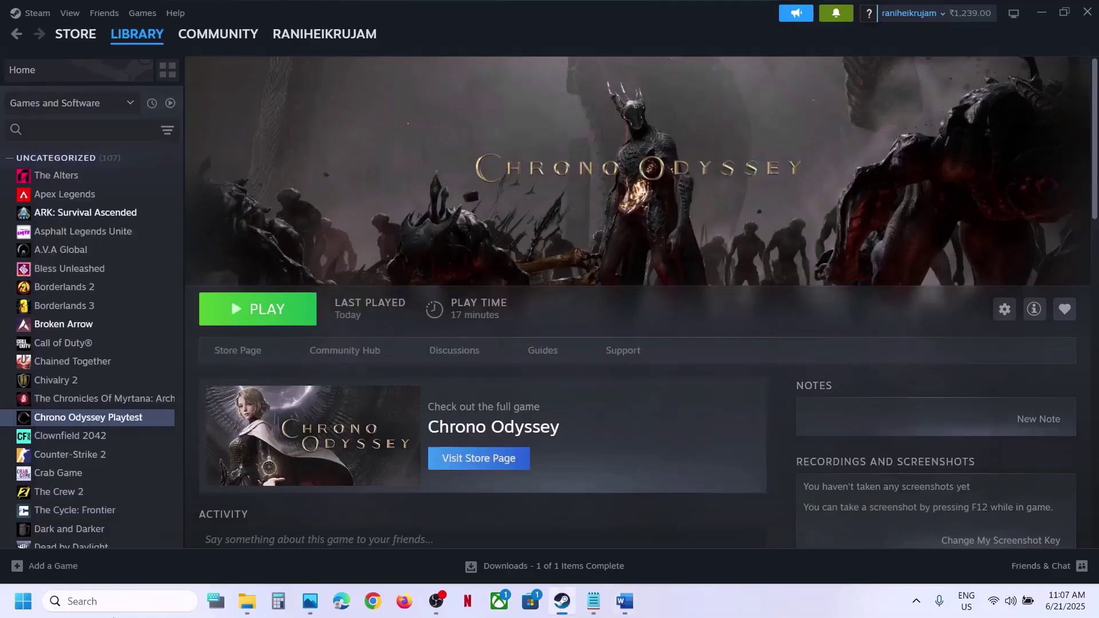
pyautogui.click(110, 608)
pyautogui.write('https://www.amd.com/en/support')
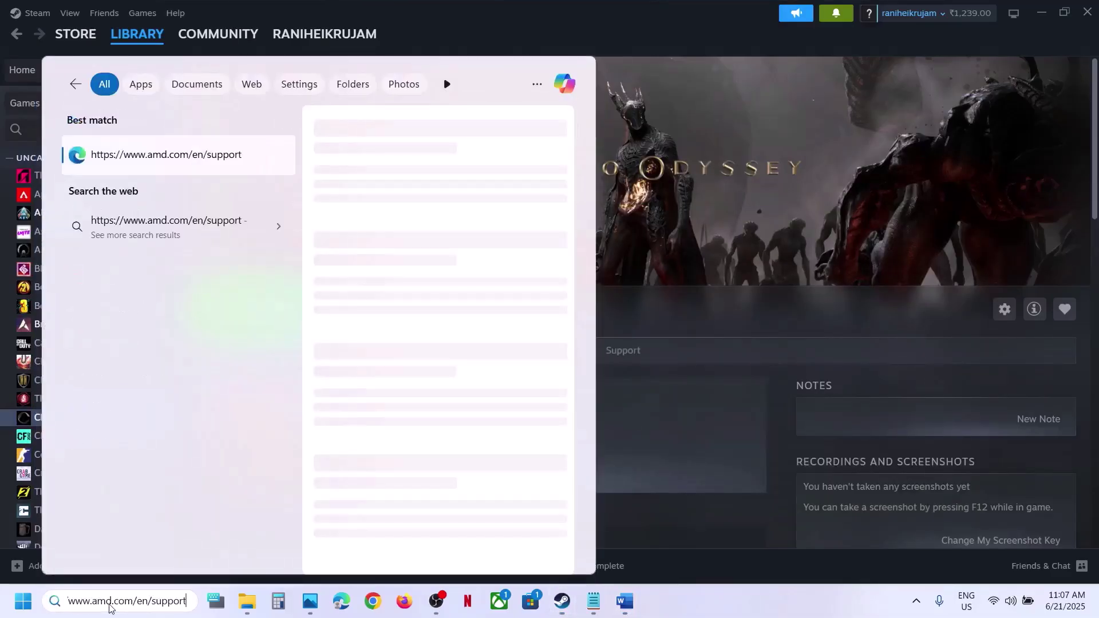
# Step: Search 'graphics' and open the Graphics settings page
pyautogui.hotkey('ctrl', 'a')
pyautogui.write('grap')
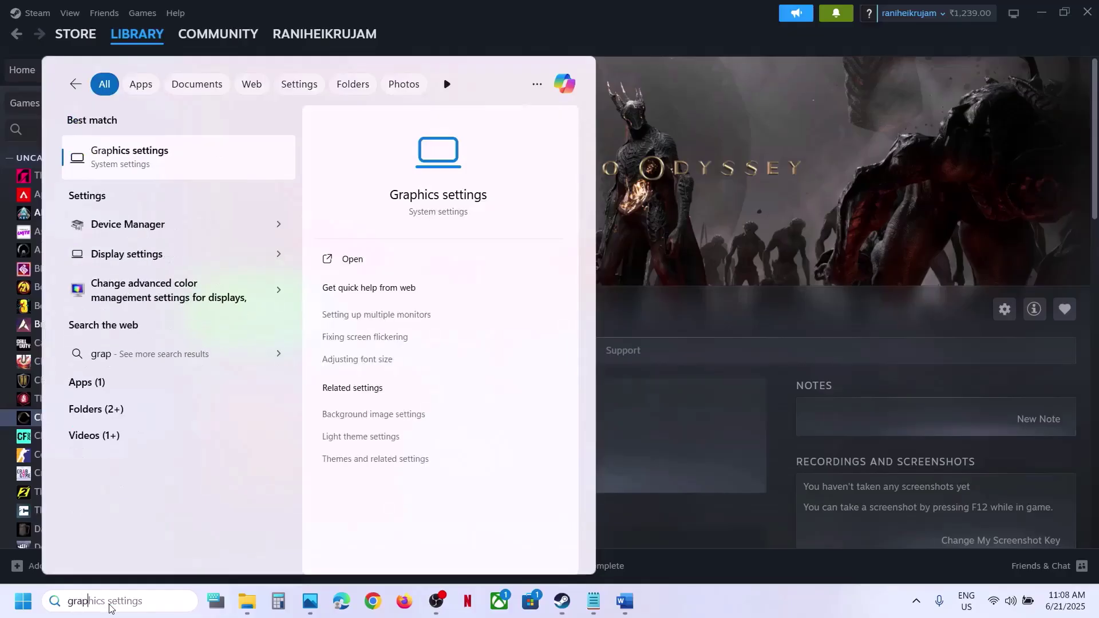
pyautogui.write('hics')
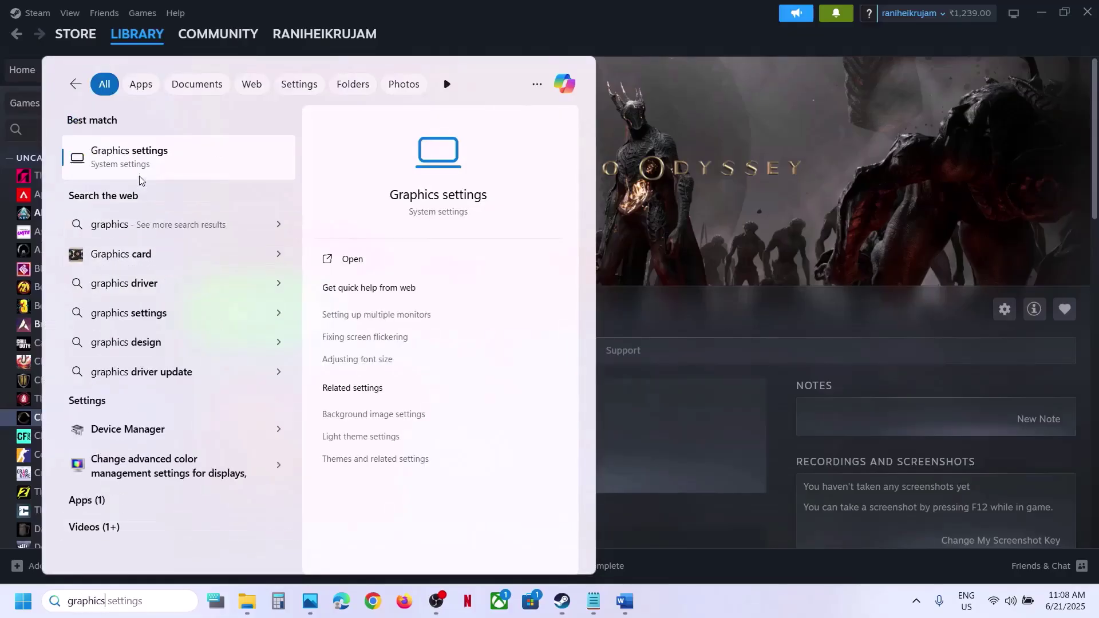
pyautogui.click(138, 170)
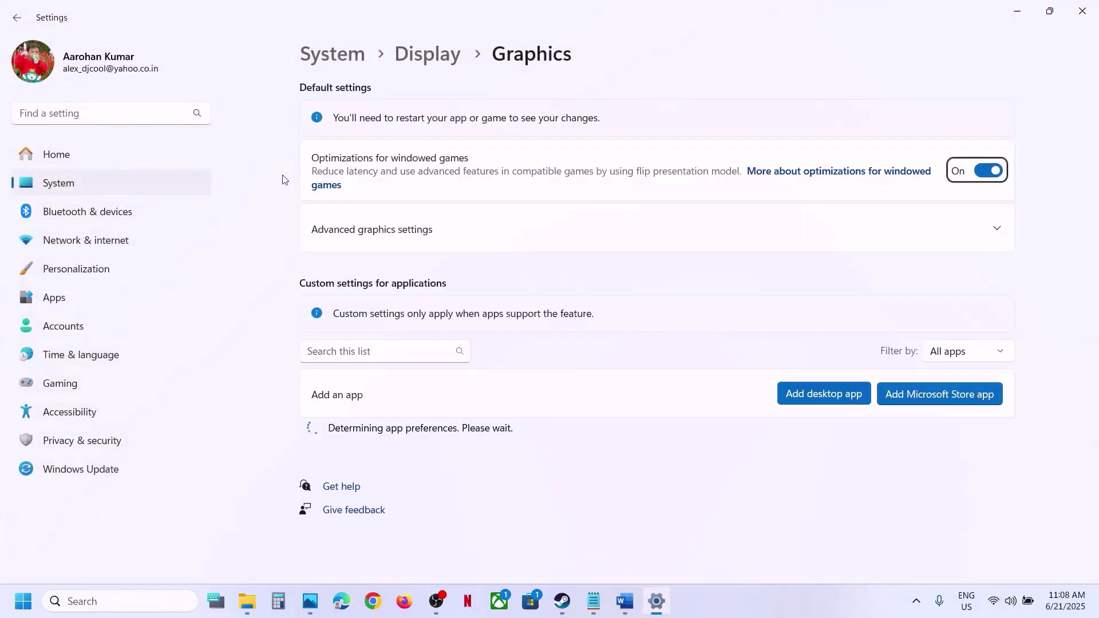
# Step: Add ChronoOdyssey\Binaries\Win64\GameS-Win64-Shipping.exe as a desktop app in Graphics settings
pyautogui.click(824, 393)
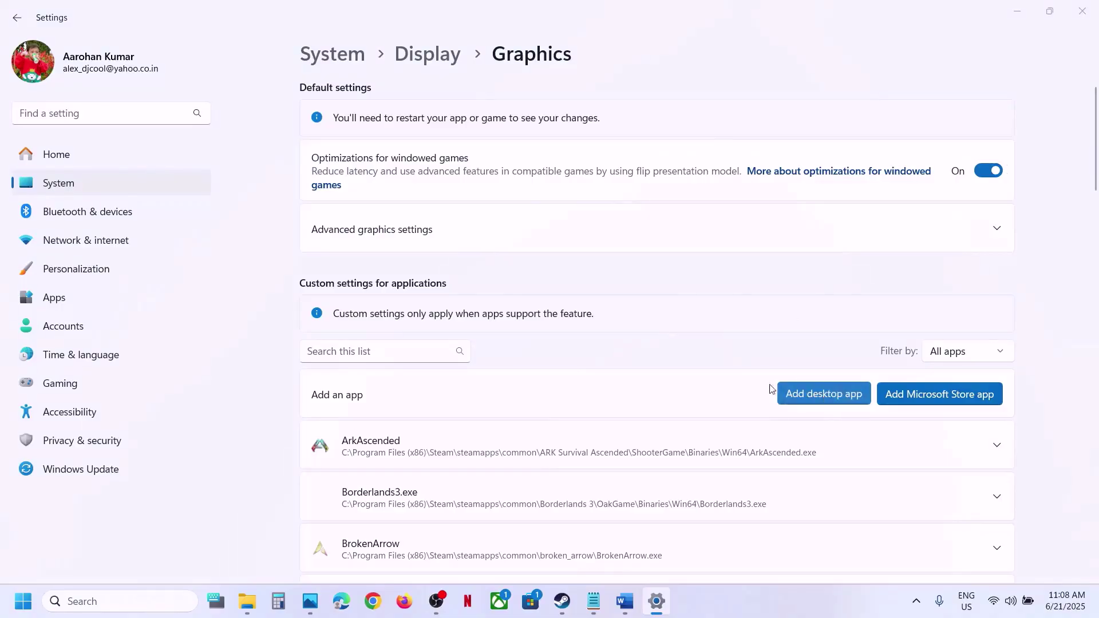
pyautogui.click(338, 40)
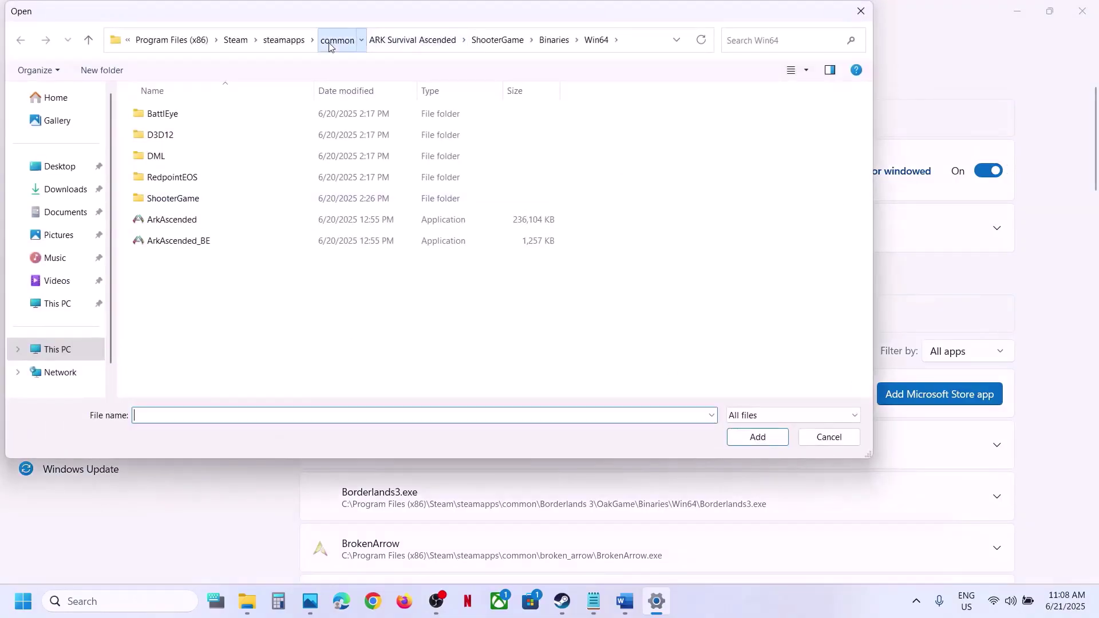
pyautogui.doubleClick(208, 155)
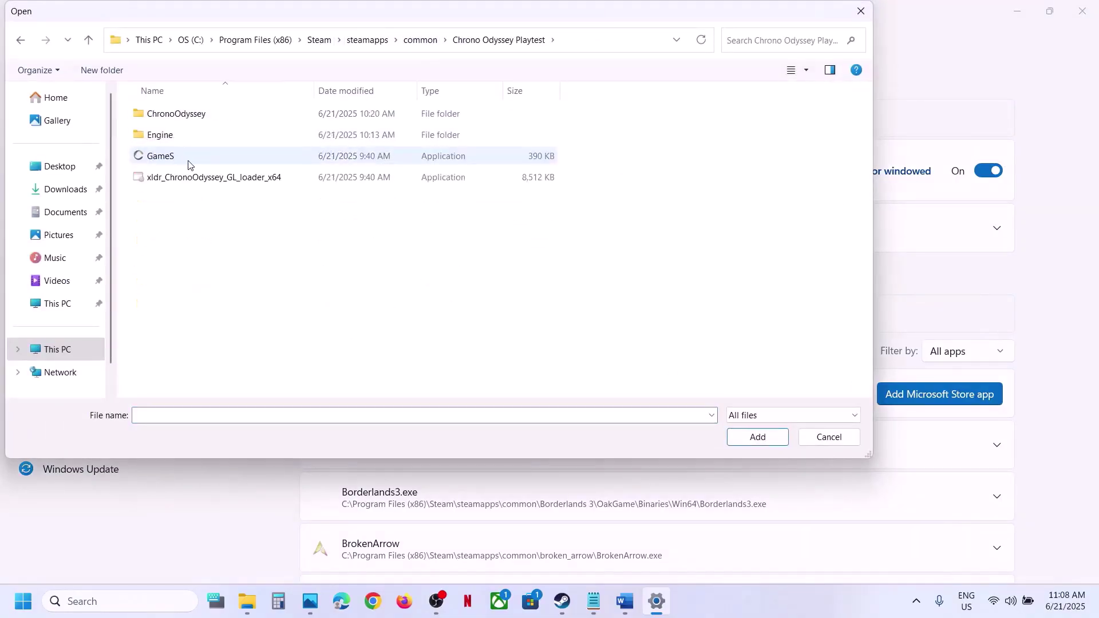
pyautogui.click(184, 163)
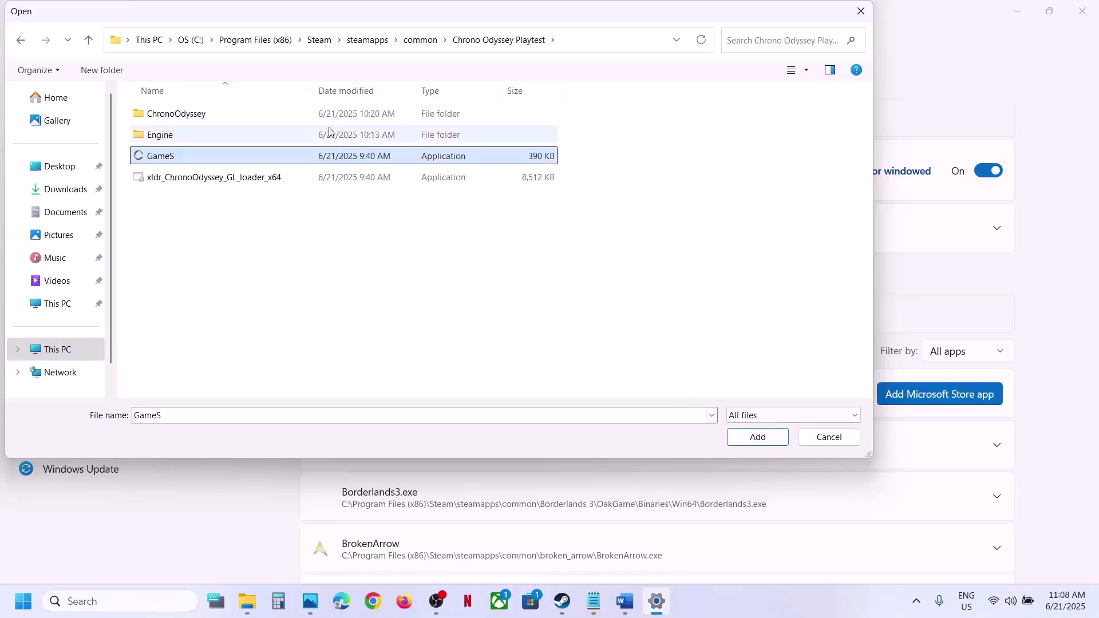
pyautogui.click(165, 120)
pyautogui.doubleClick(182, 117)
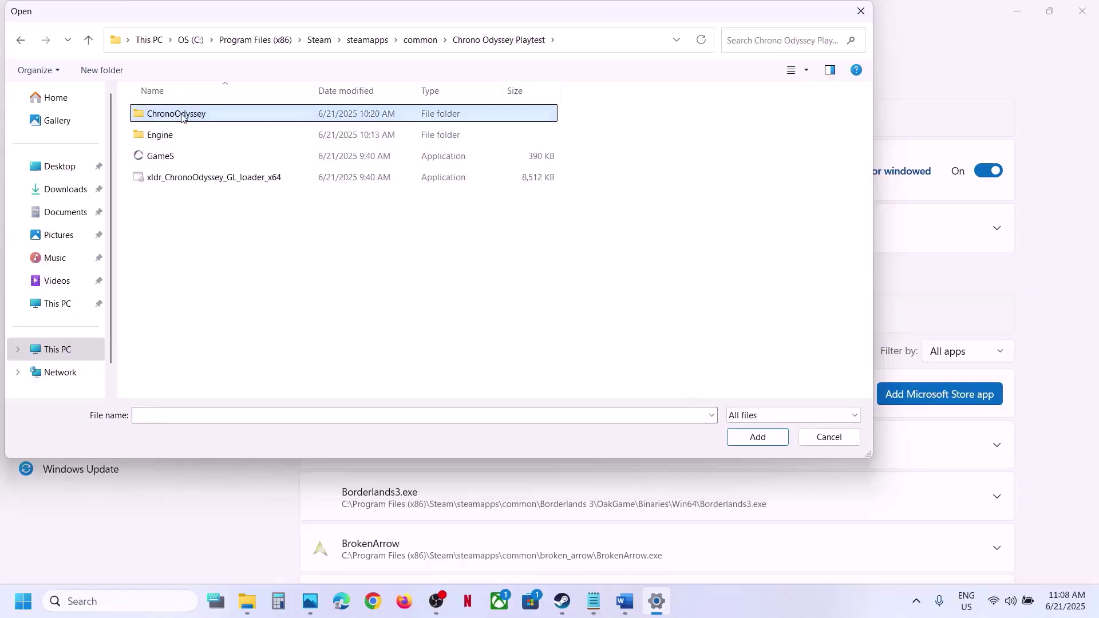
pyautogui.doubleClick(201, 121)
pyautogui.doubleClick(200, 120)
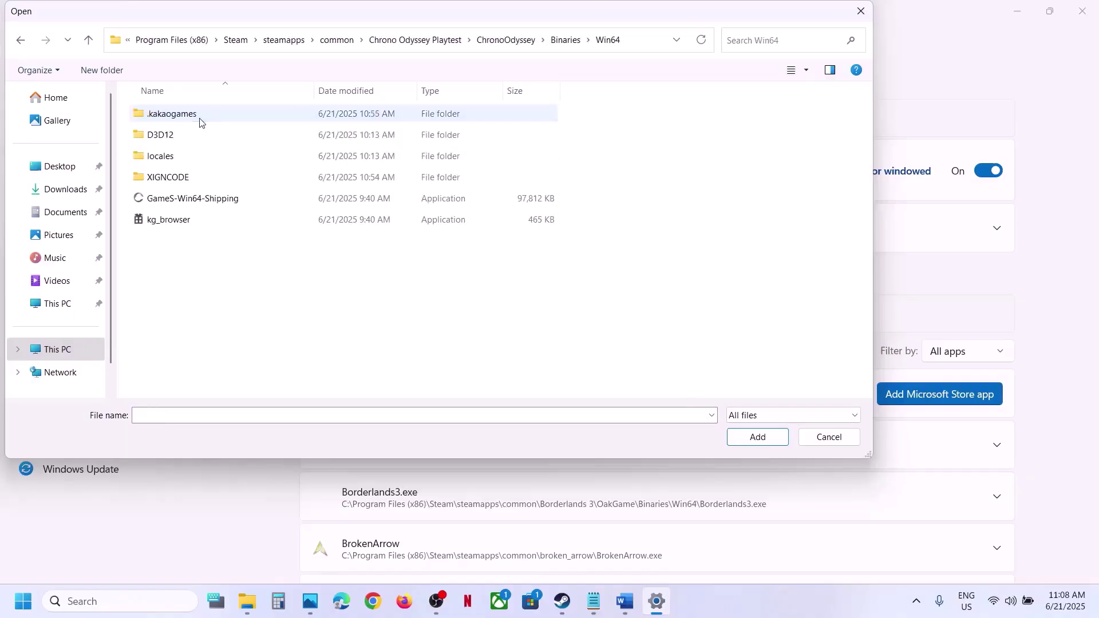
pyautogui.click(218, 199)
pyautogui.click(747, 438)
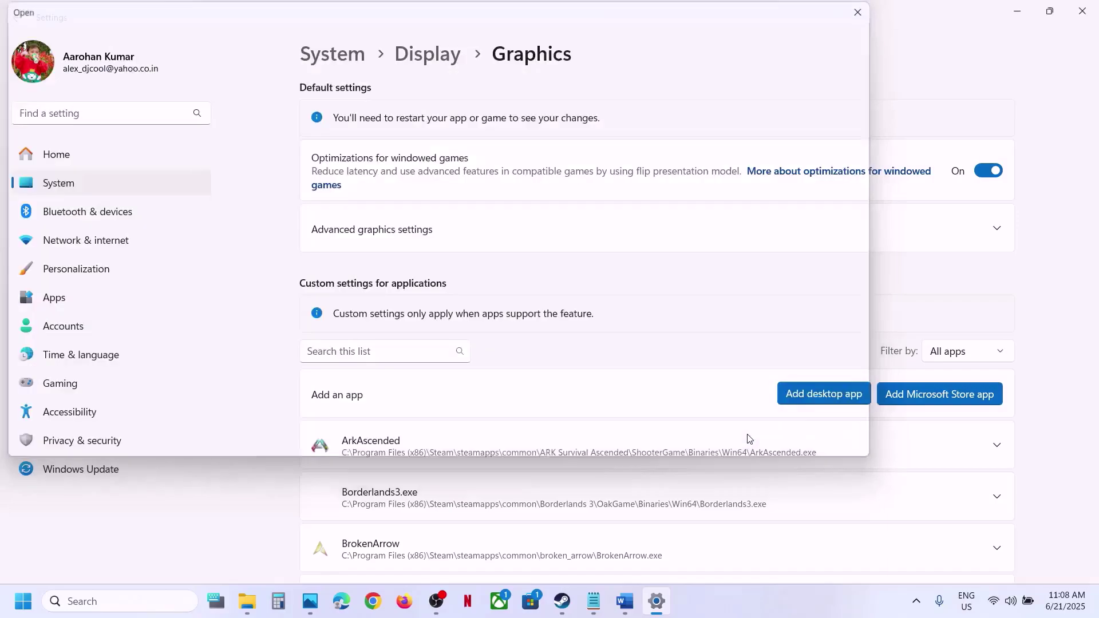
# Step: Set ChronoOdyssey's GPU preference to High Performance (NVIDIA RTX 3050 Laptop GPU) and close Settings
pyautogui.scroll(-5, 557, 412)
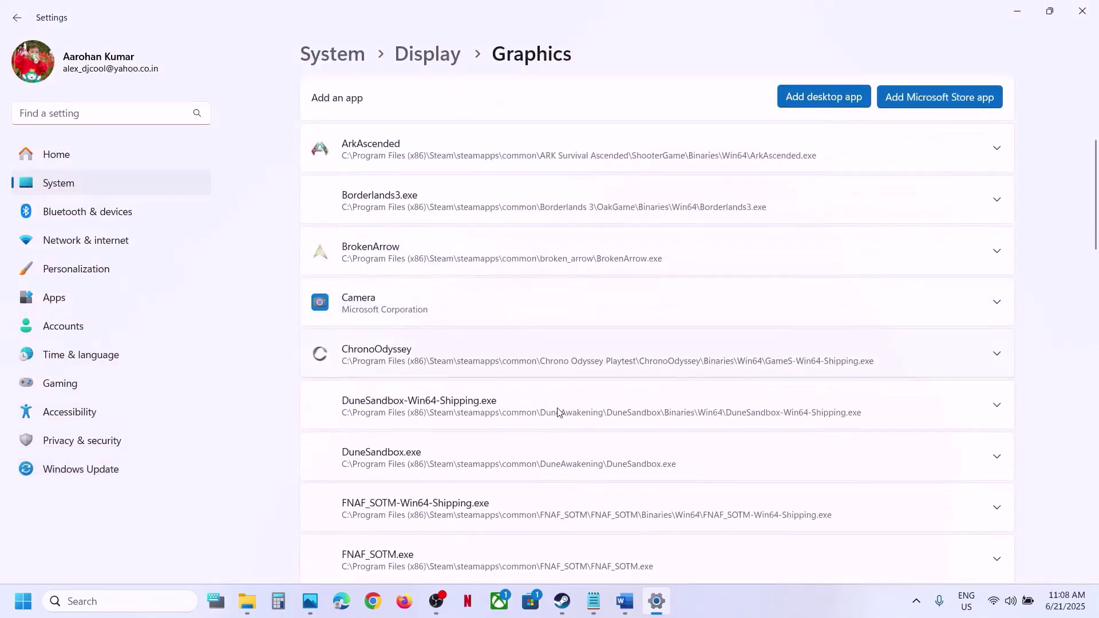
pyautogui.scroll(-2, 559, 411)
pyautogui.click(453, 307)
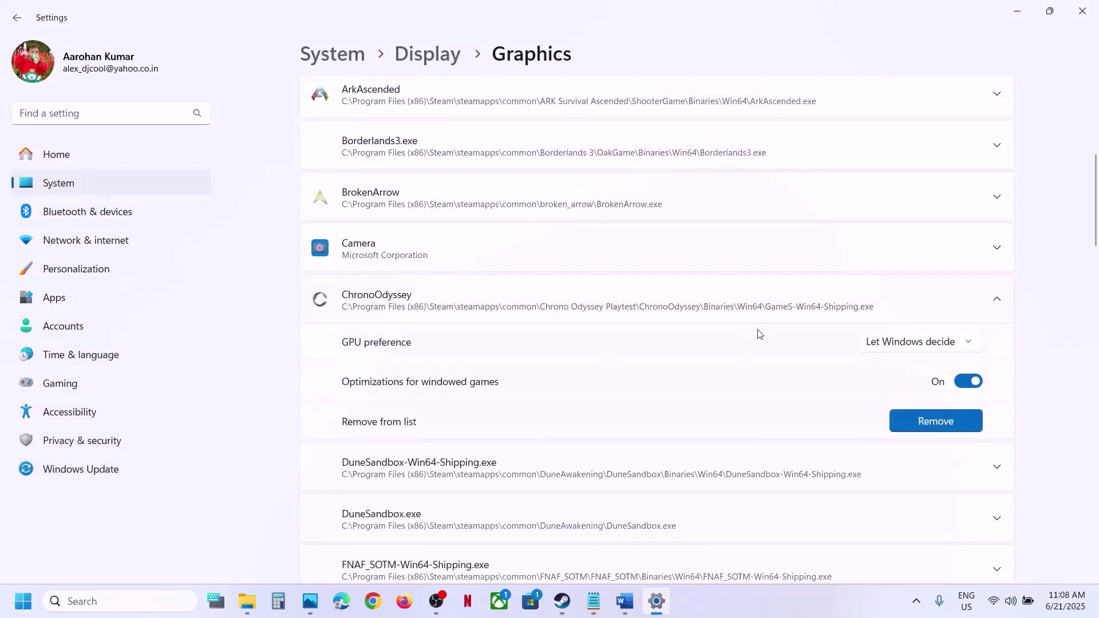
pyautogui.click(957, 338)
pyautogui.click(888, 395)
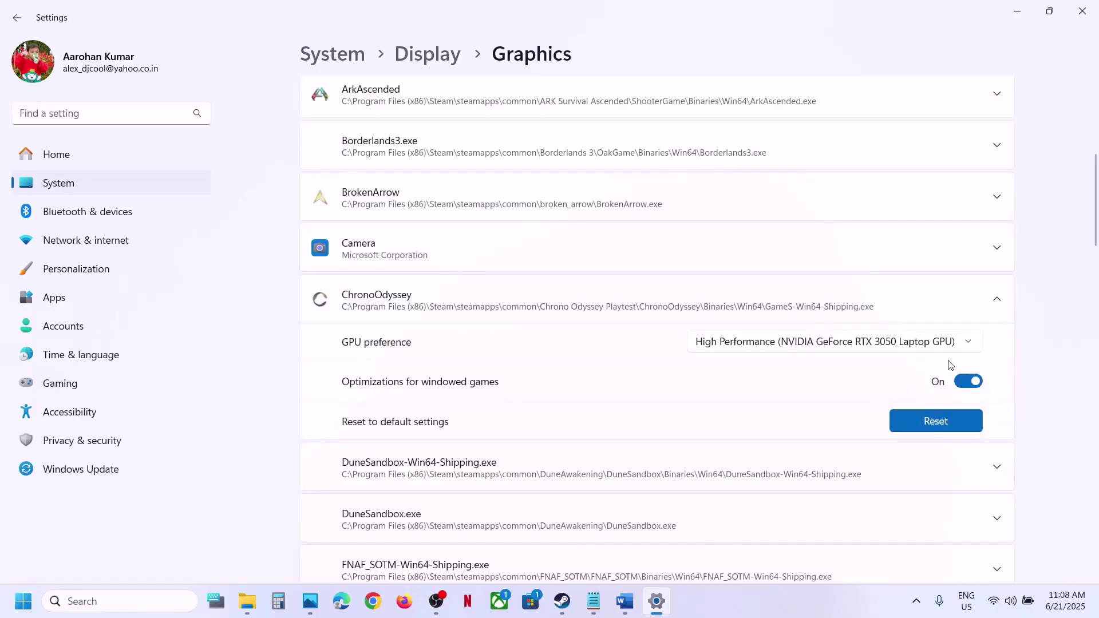
pyautogui.click(1083, 13)
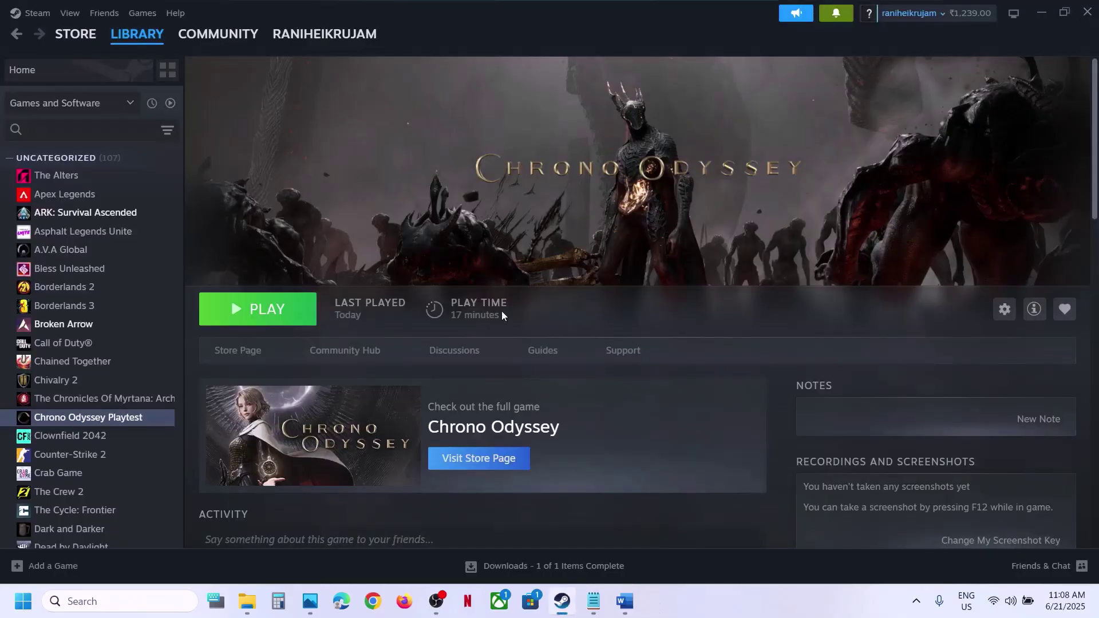
# Step: Scroll through the Word guide, then return to the Steam library
pyautogui.click(624, 601)
pyautogui.scroll(-1, 473, 364)
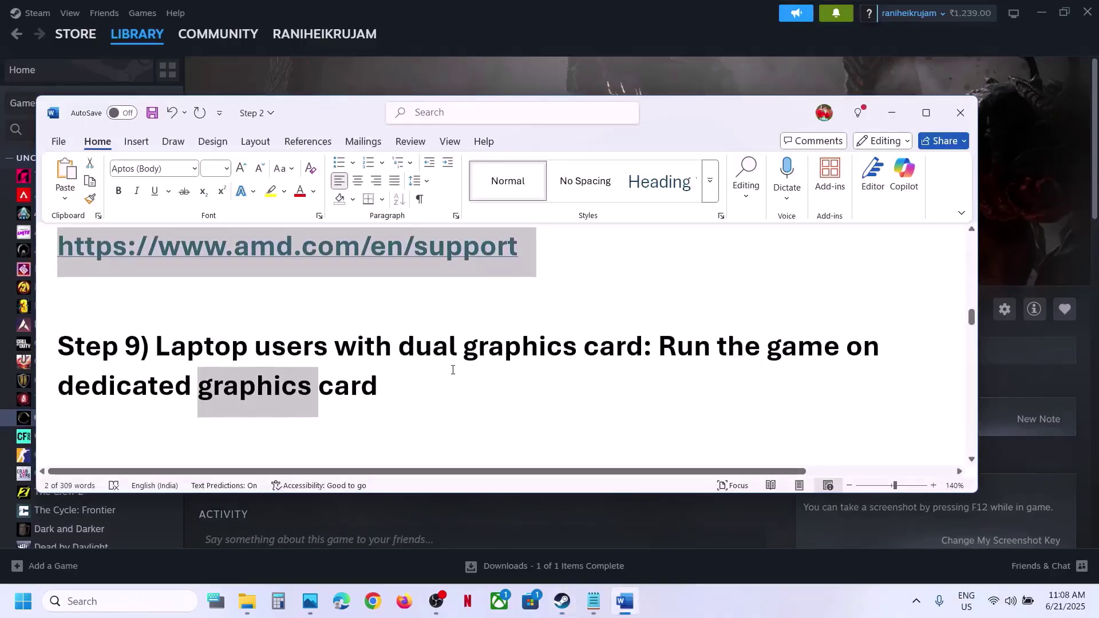
pyautogui.scroll(-5, 447, 372)
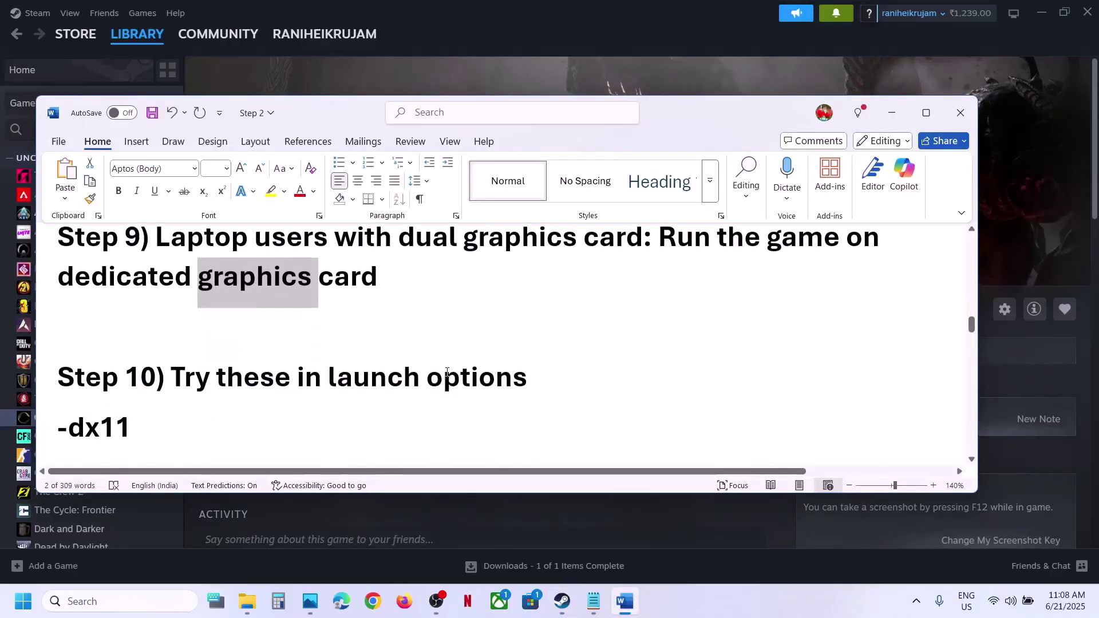
pyautogui.click(591, 15)
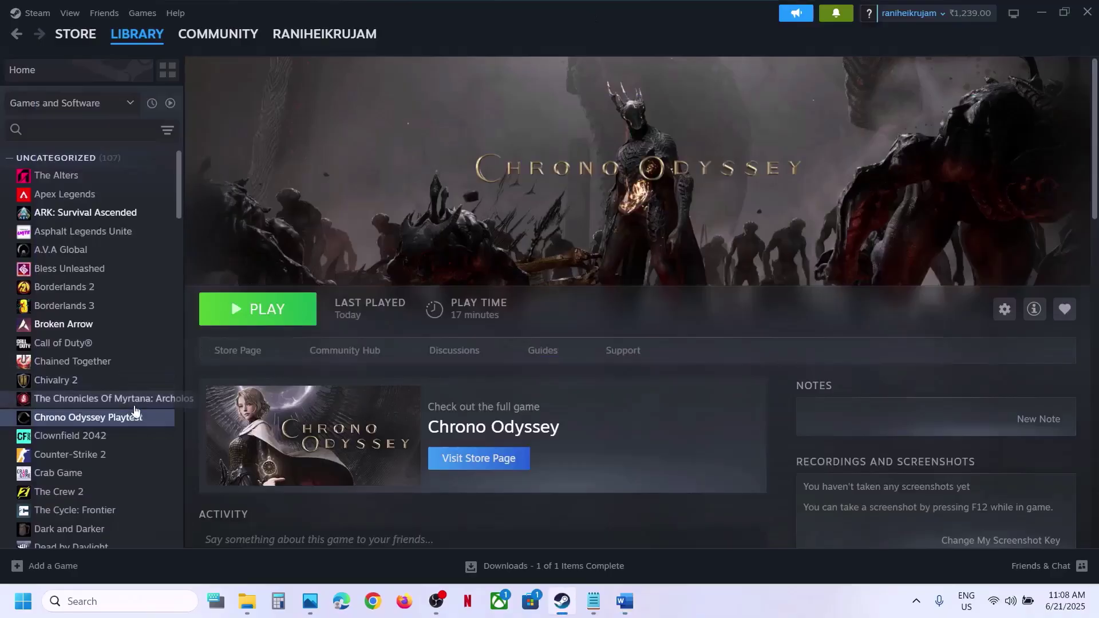
# Step: Enter -dx11 as Chrono Odyssey Playtest's launch option and close its properties
pyautogui.rightClick(109, 425)
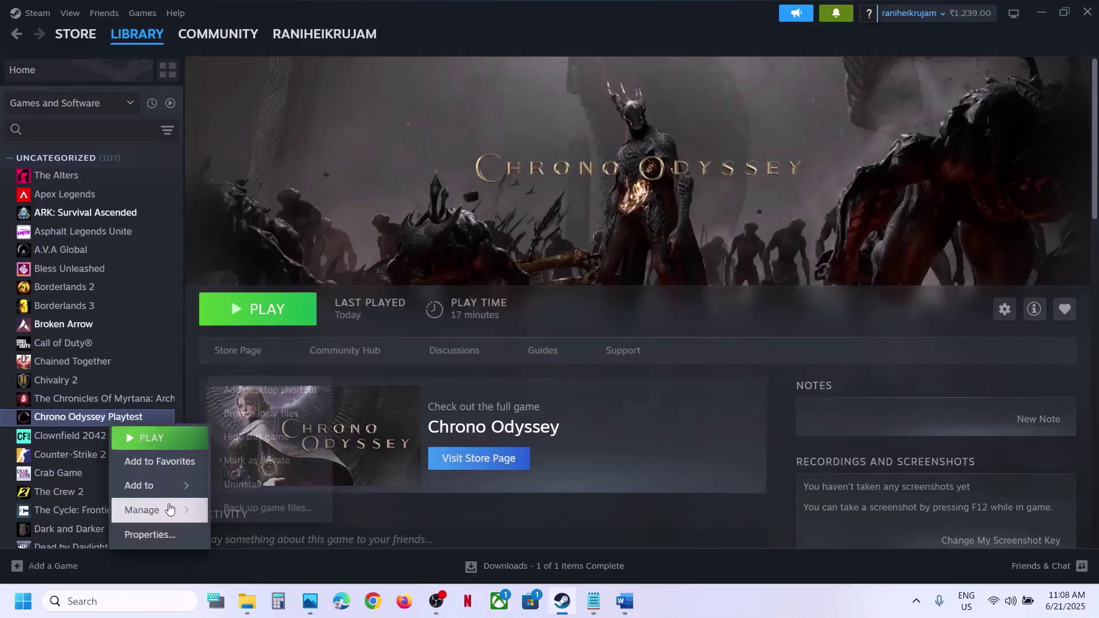
pyautogui.click(150, 534)
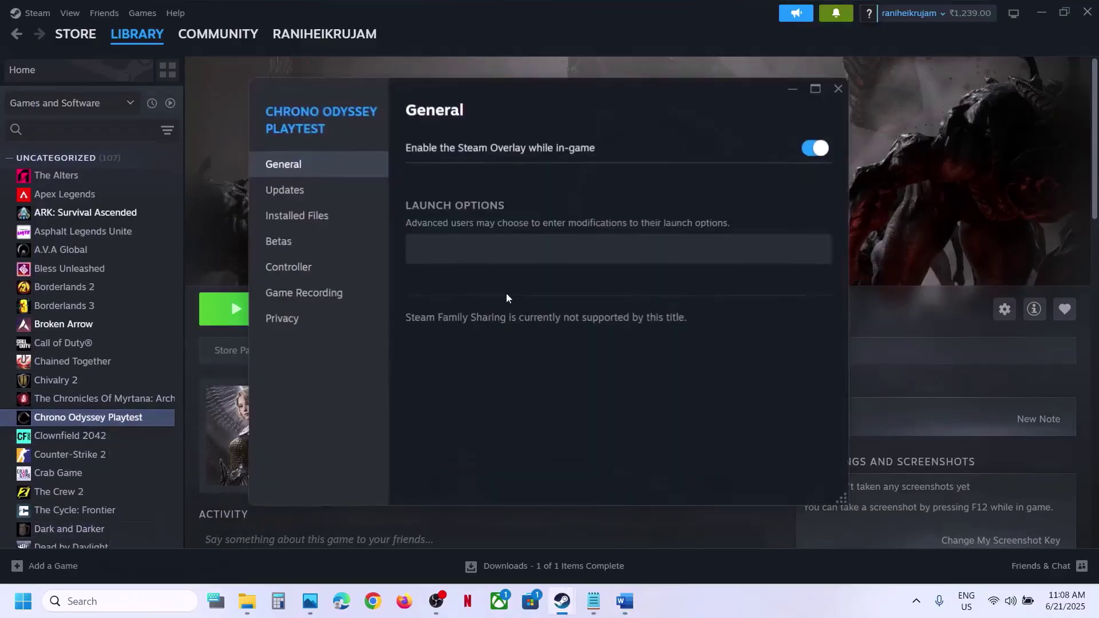
pyautogui.click(445, 247)
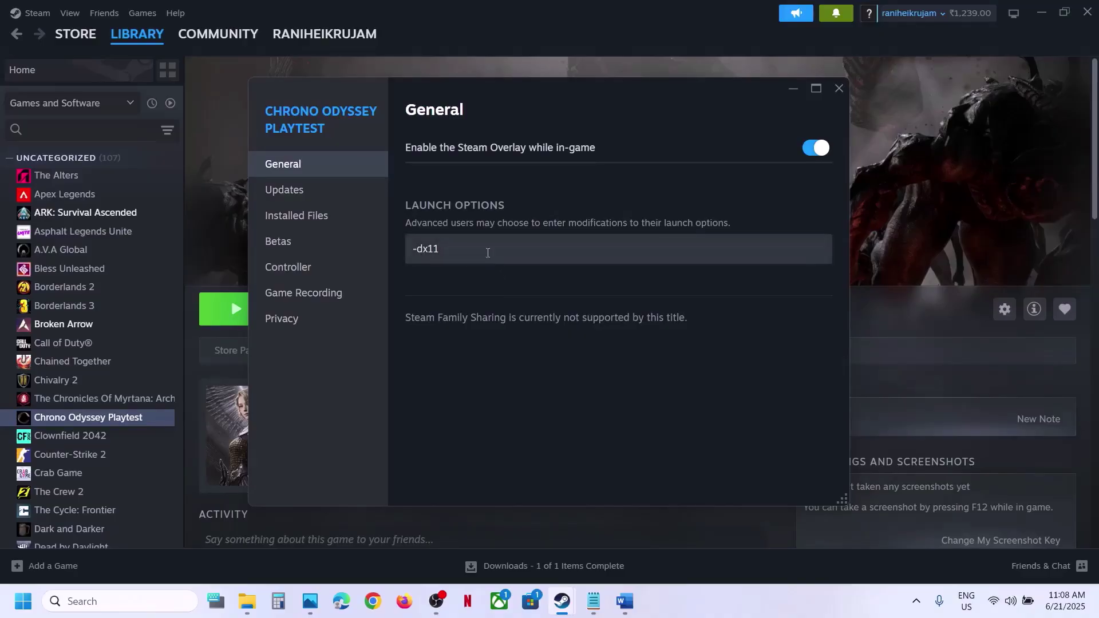
pyautogui.moveTo(478, 245); pyautogui.dragTo(391, 248)
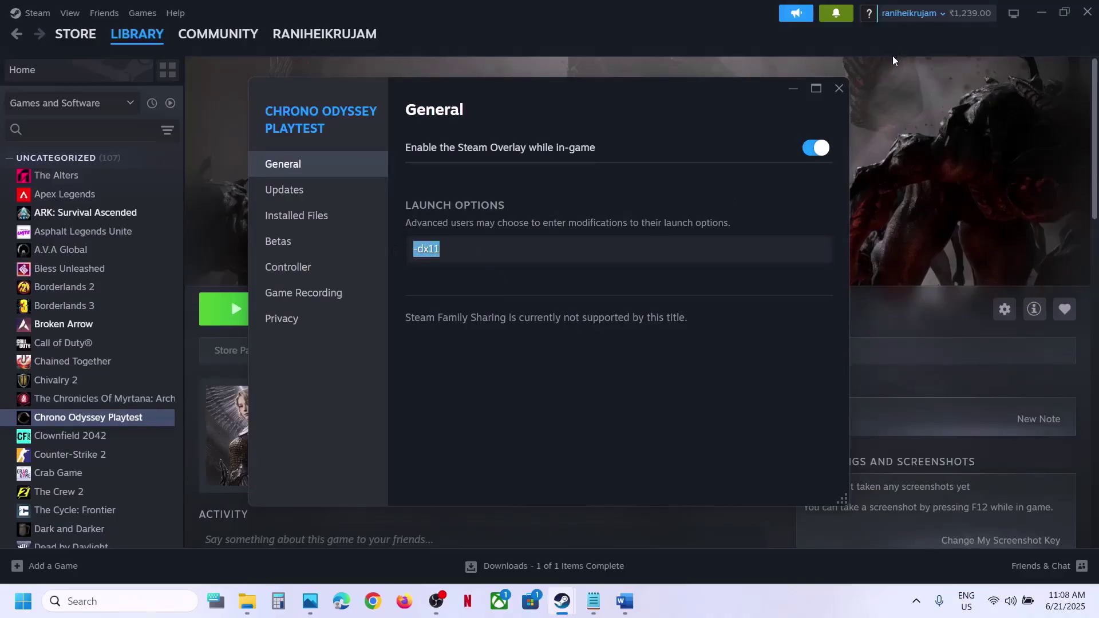
pyautogui.click(840, 88)
# Step: Change the launch option to -dx12, then clear the field and return to Word
pyautogui.rightClick(88, 417)
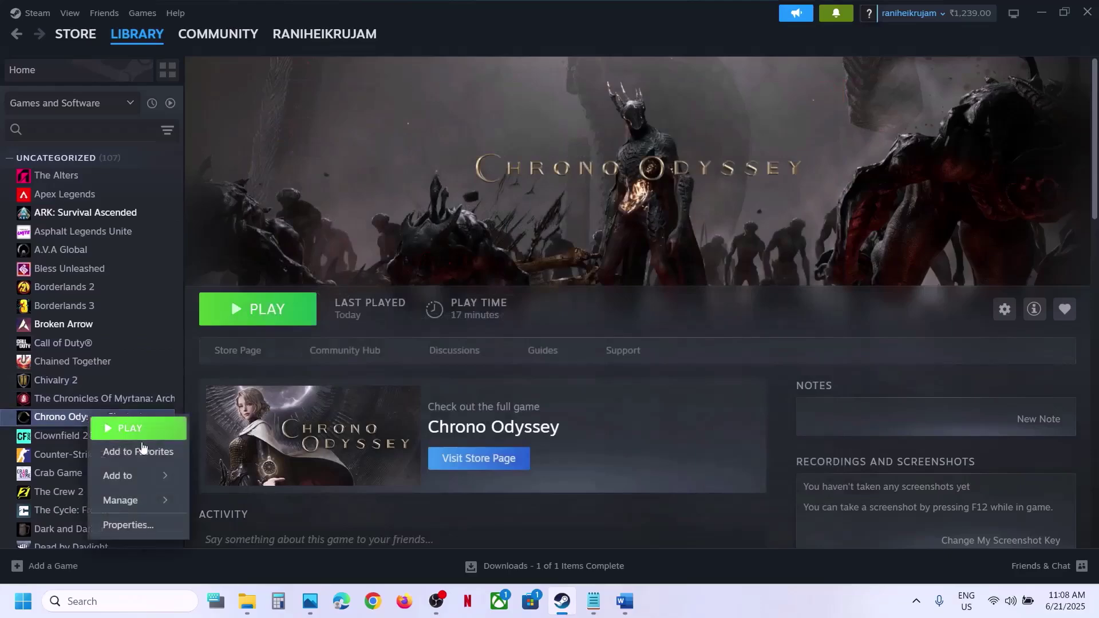
pyautogui.click(138, 522)
pyautogui.moveTo(458, 248); pyautogui.dragTo(361, 257)
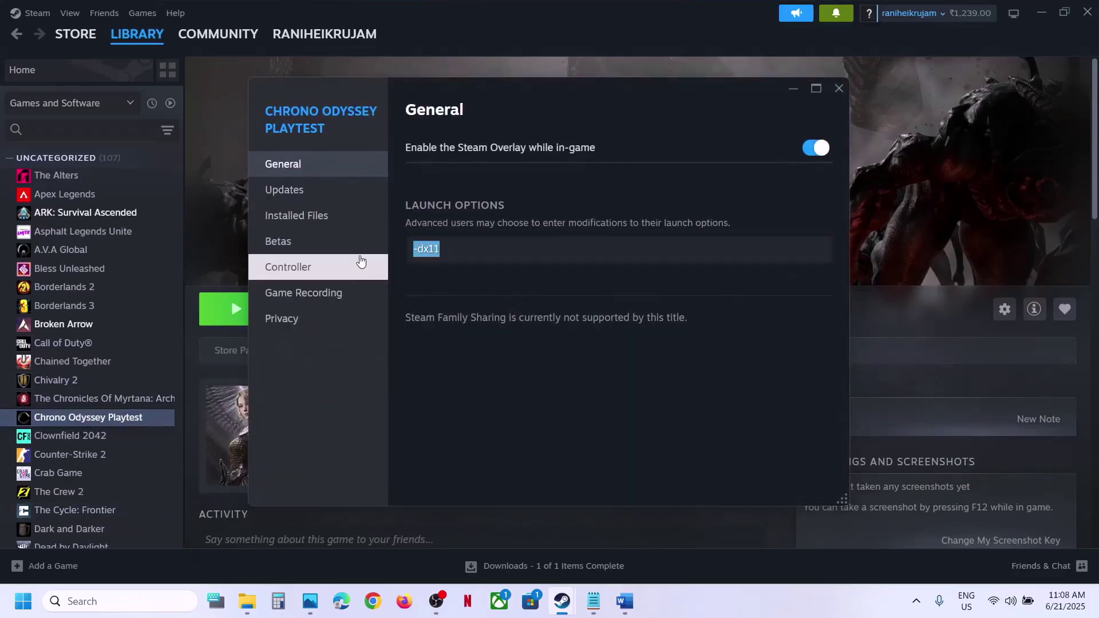
pyautogui.write('-')
pyautogui.moveTo(463, 249); pyautogui.dragTo(368, 256)
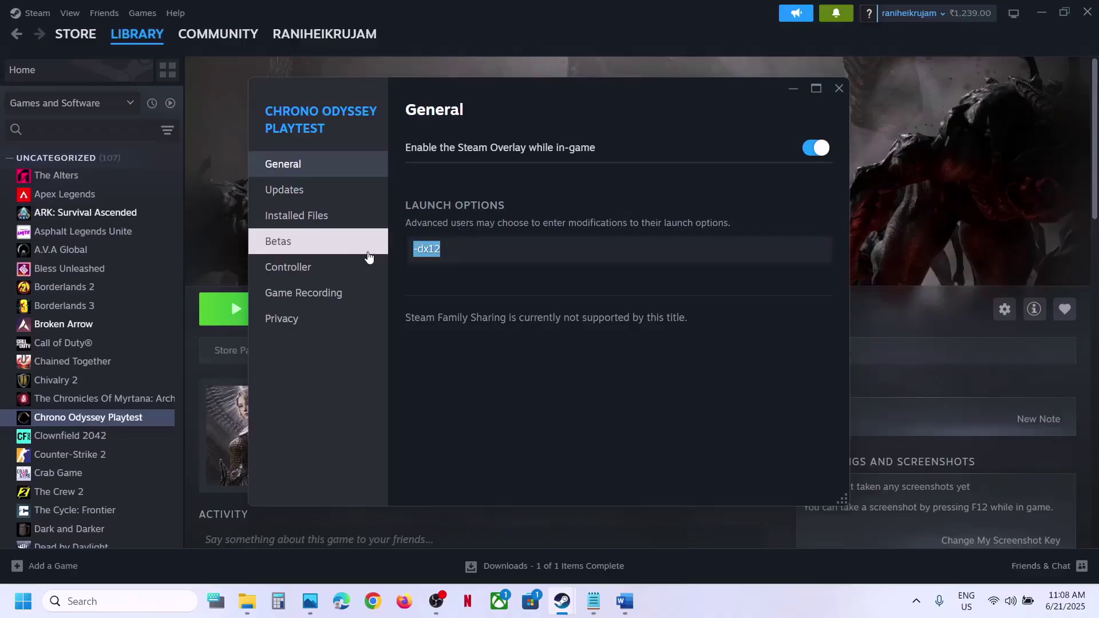
pyautogui.press('BackSpace')
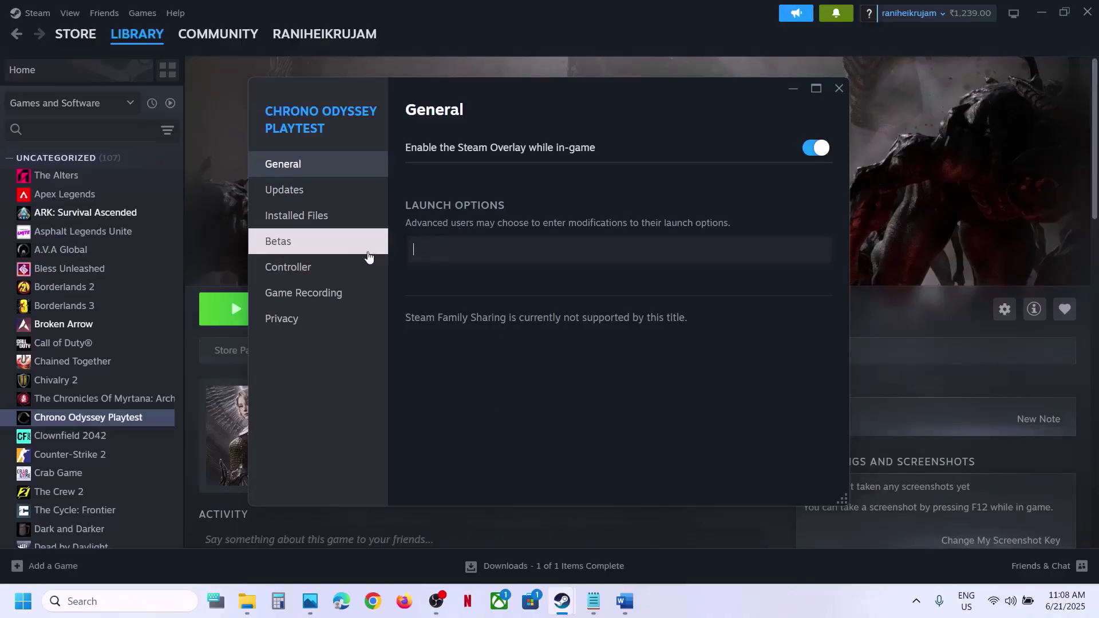
pyautogui.click(839, 87)
pyautogui.click(624, 601)
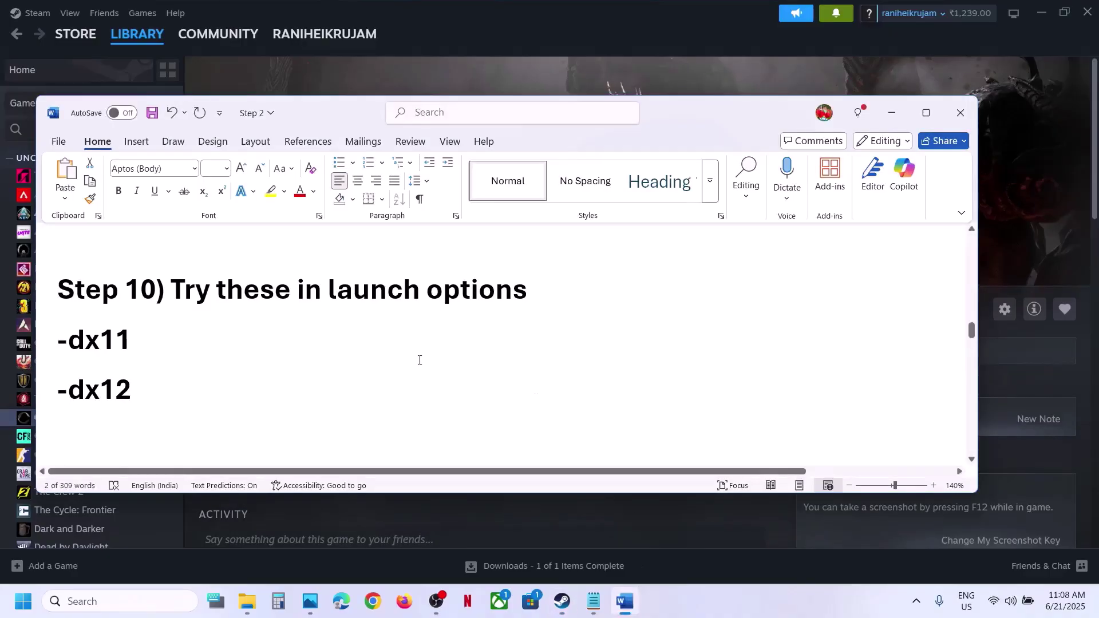
# Step: Following Step 11, toggle automatic time zone and automatic time off and back on
pyautogui.scroll(-3, 419, 360)
pyautogui.moveTo(183, 359); pyautogui.dragTo(553, 385)
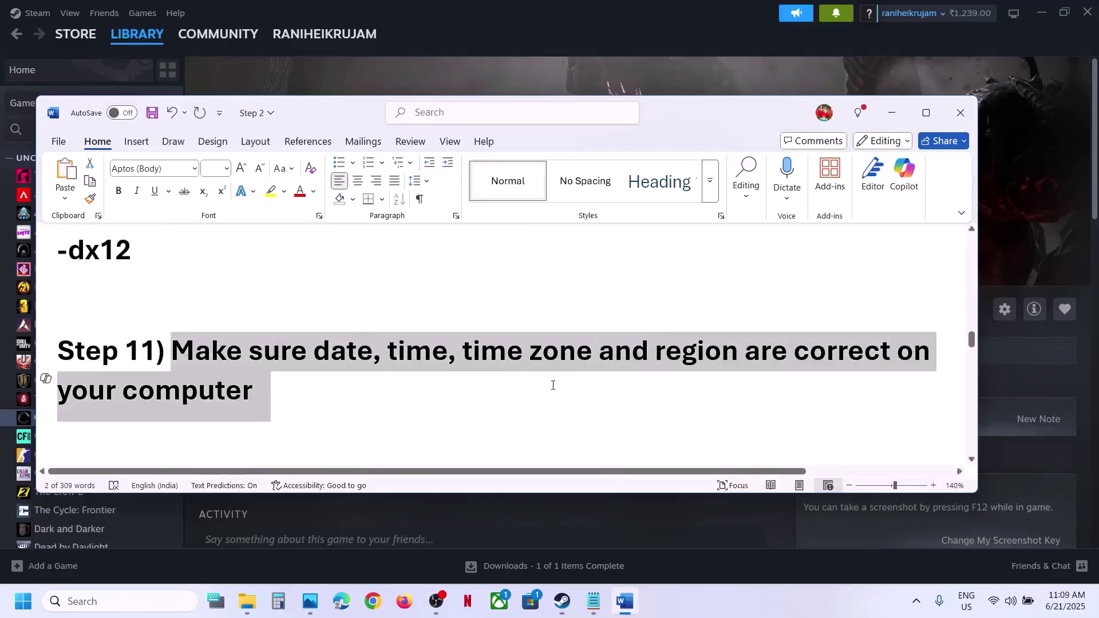
pyautogui.click(623, 93)
pyautogui.rightClick(1063, 615)
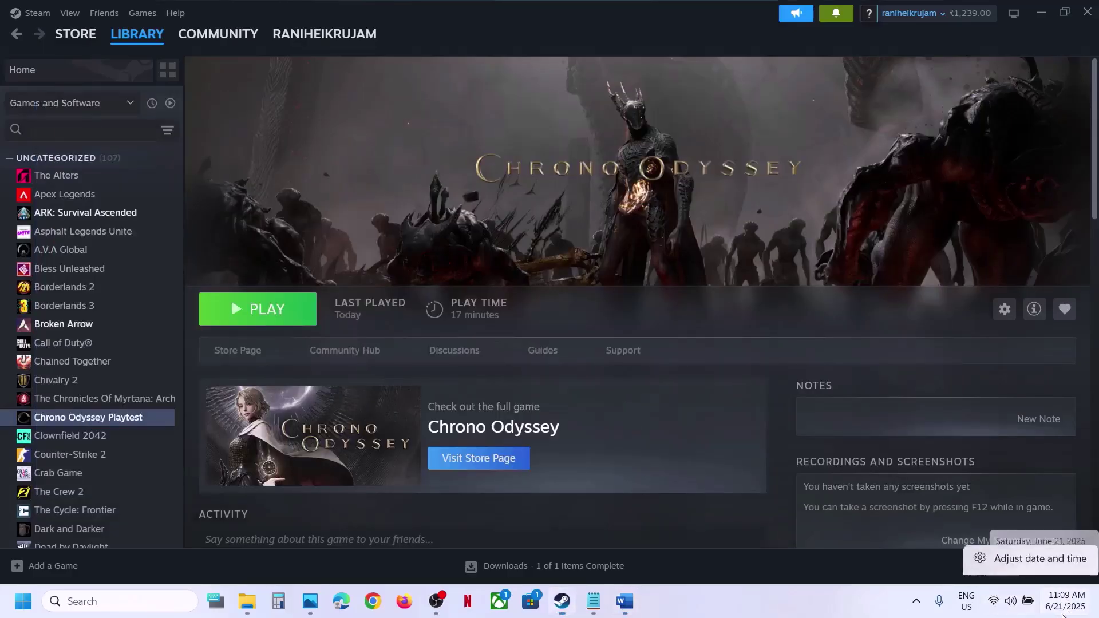
pyautogui.click(1039, 538)
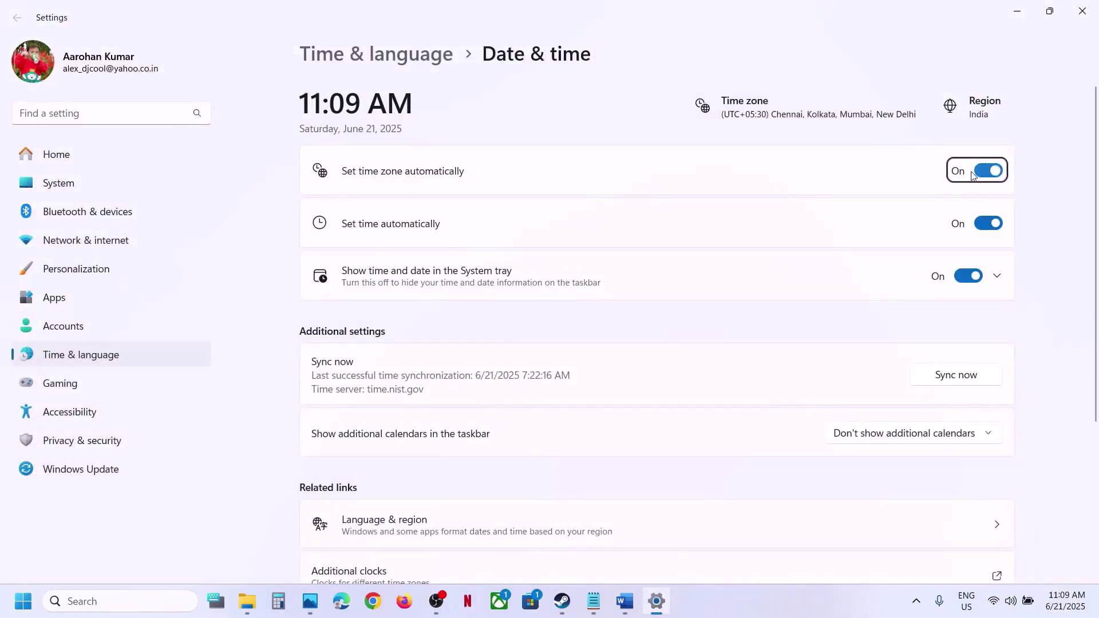
pyautogui.click(980, 172)
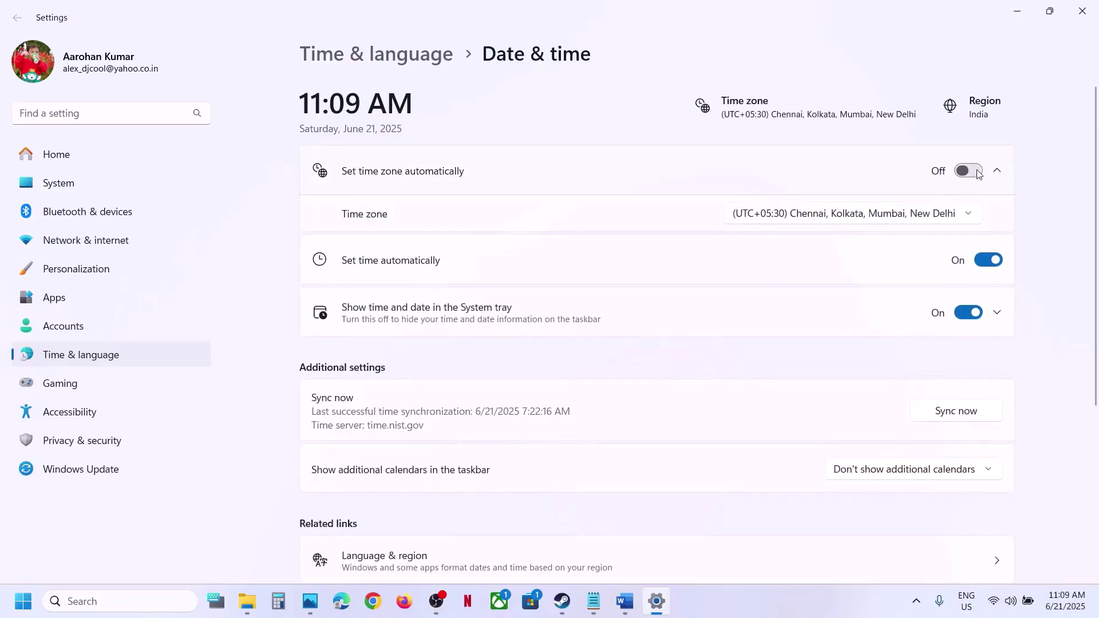
pyautogui.click(979, 172)
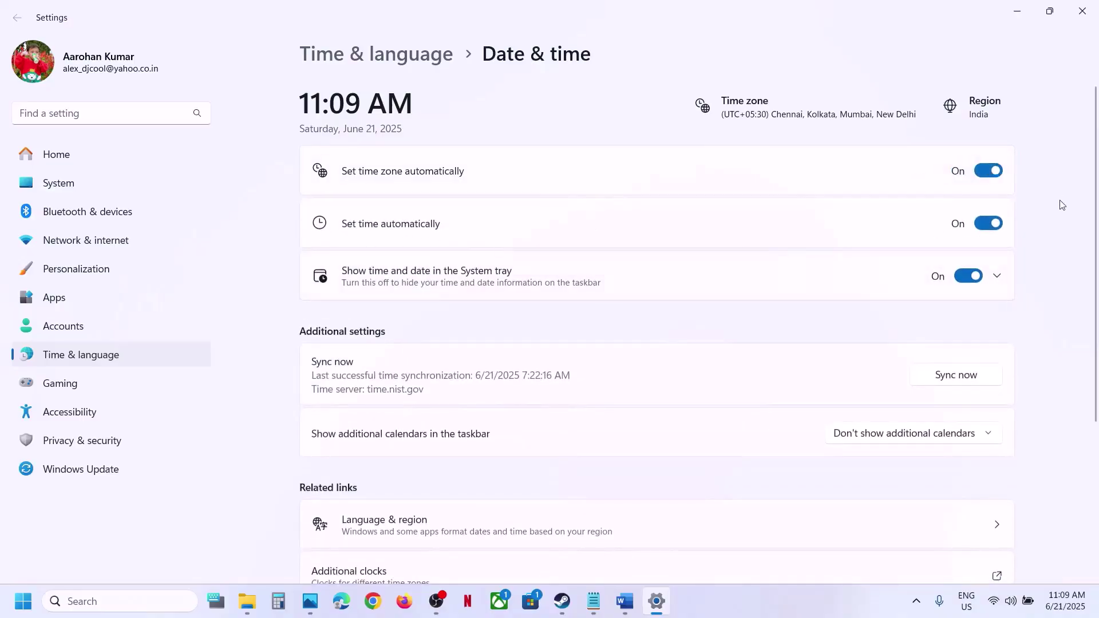
pyautogui.click(990, 224)
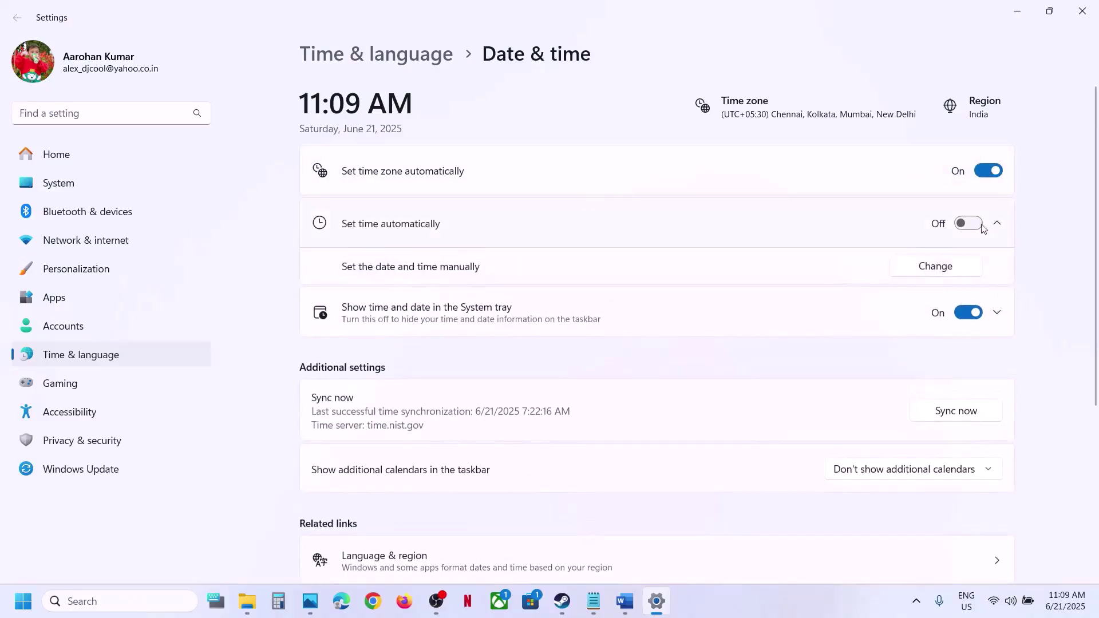
pyautogui.click(973, 224)
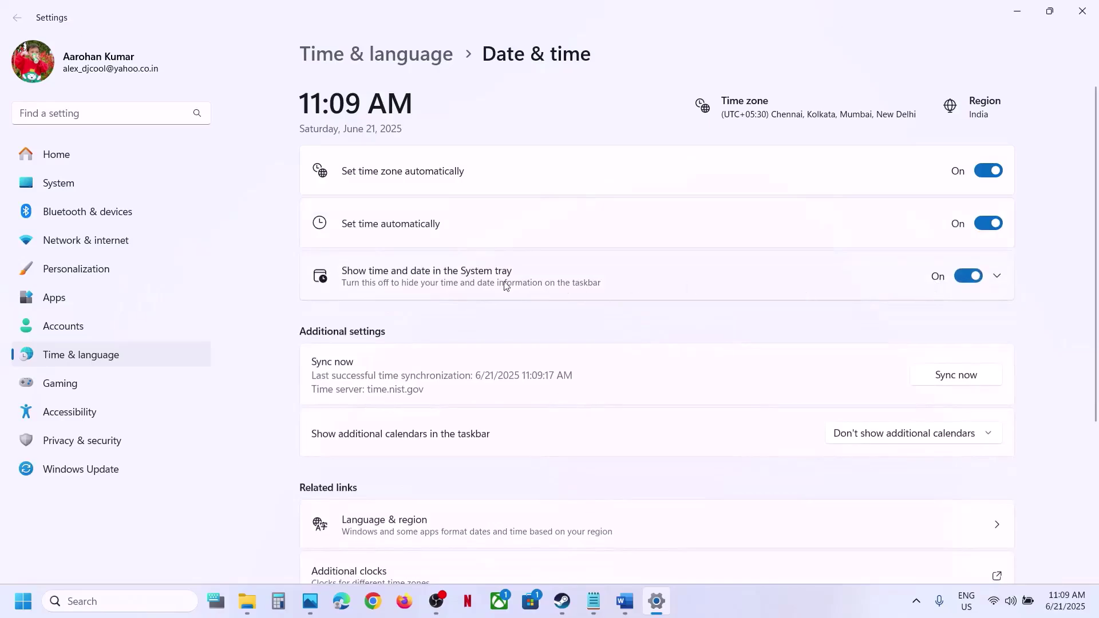
pyautogui.scroll(-1, 515, 378)
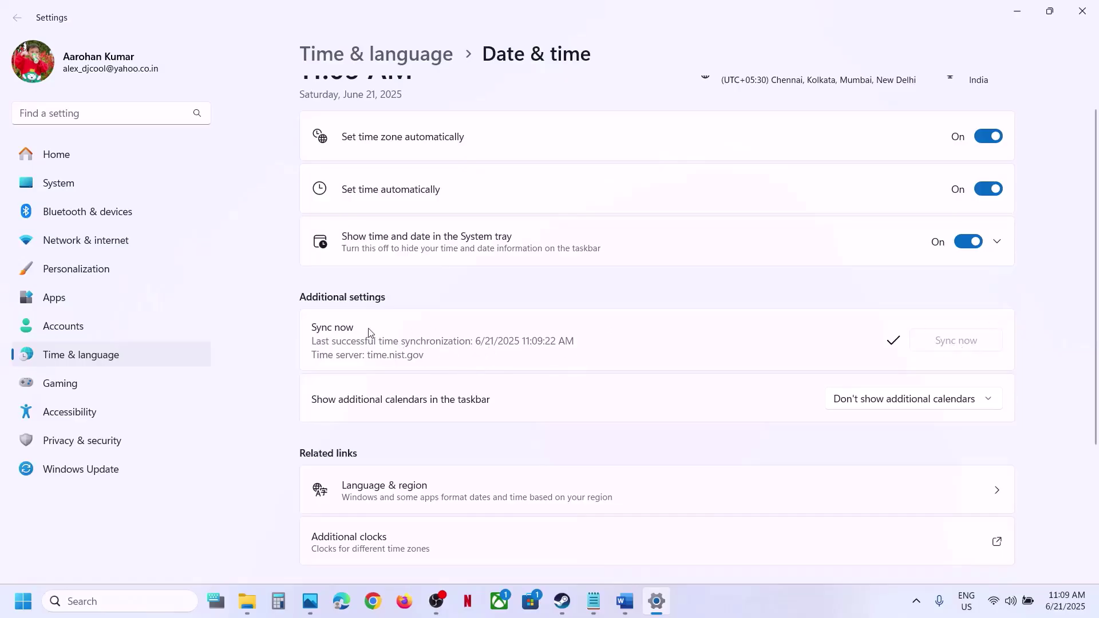
# Step: Confirm India as Country or region in Language & region, then close Settings
pyautogui.click(122, 360)
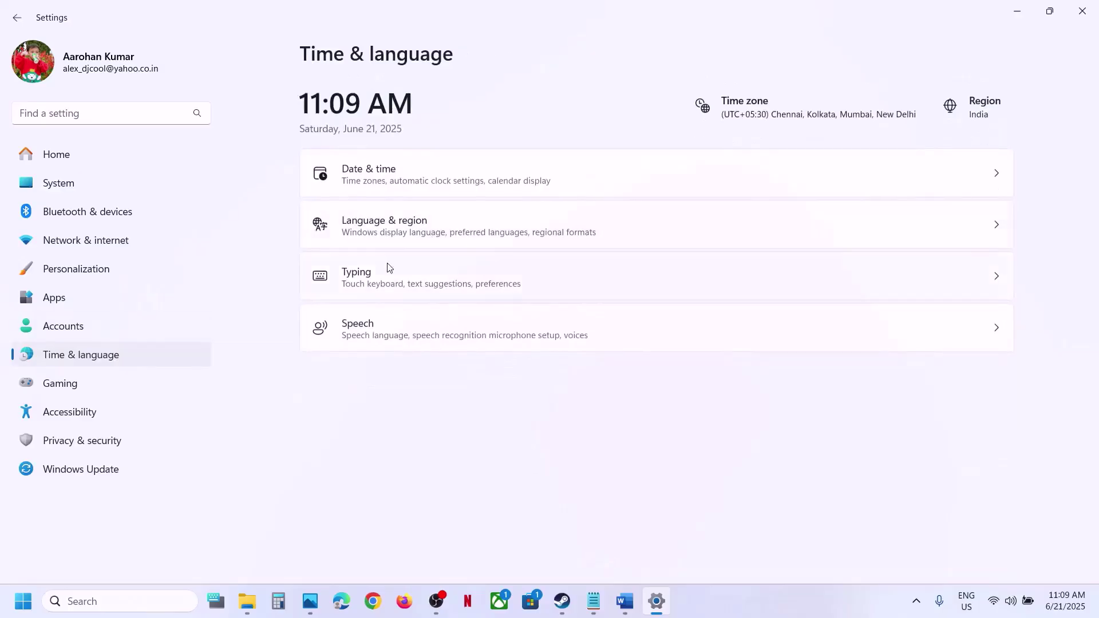
pyautogui.click(401, 231)
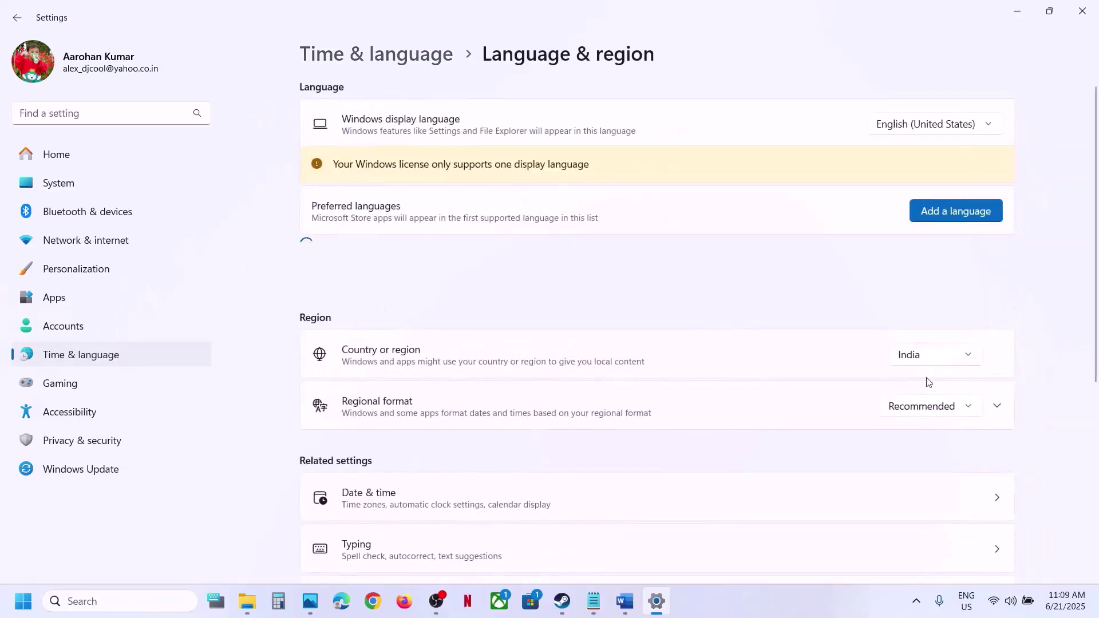
pyautogui.click(926, 355)
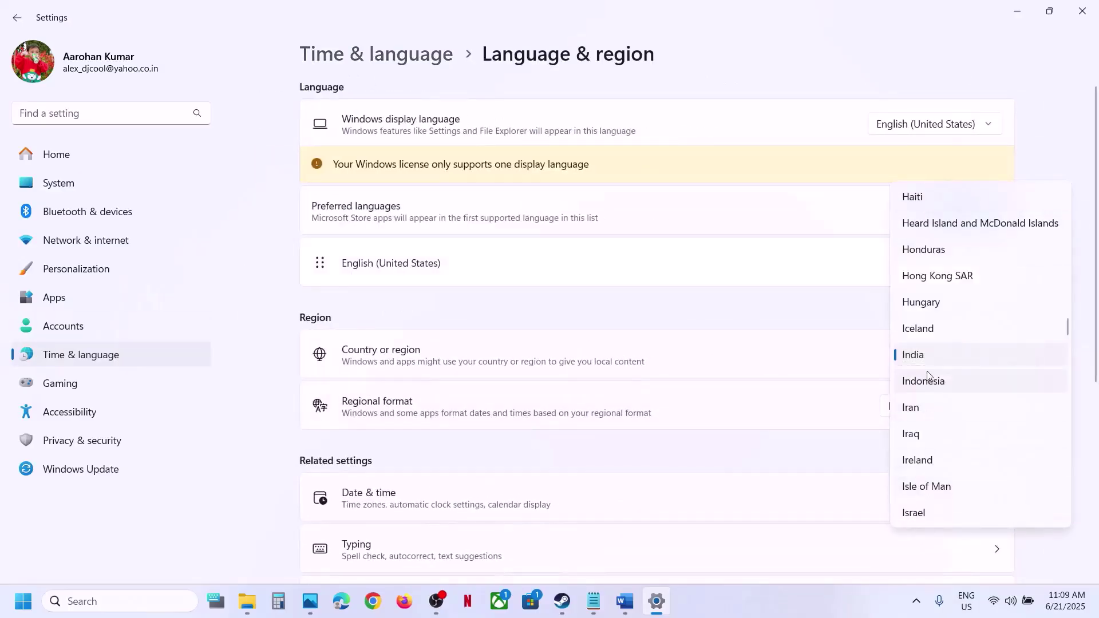
pyautogui.click(934, 358)
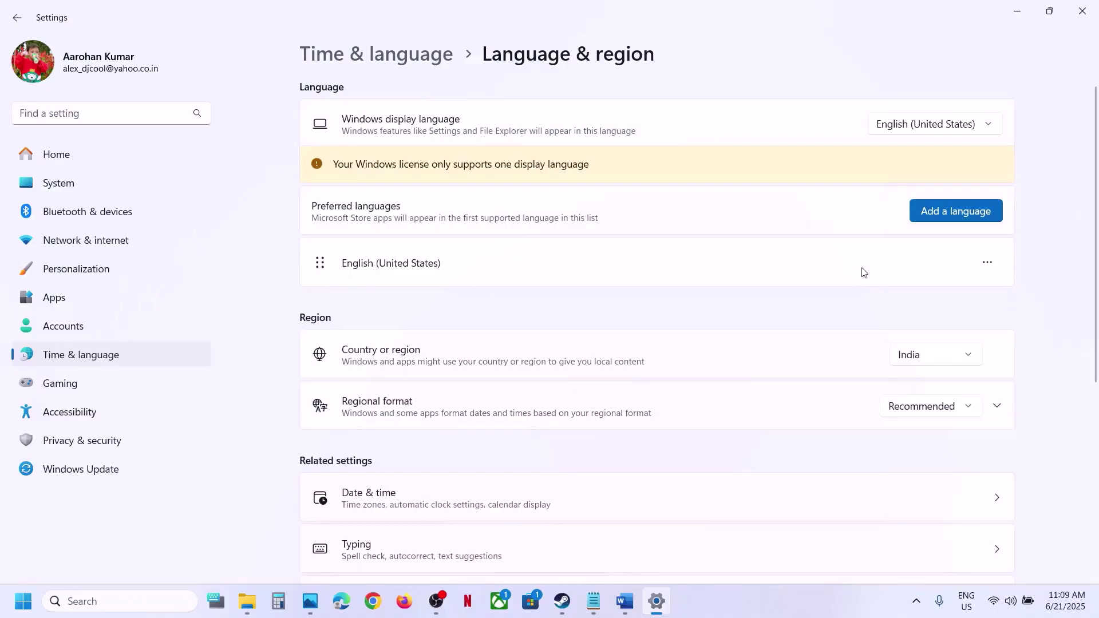
pyautogui.click(1082, 11)
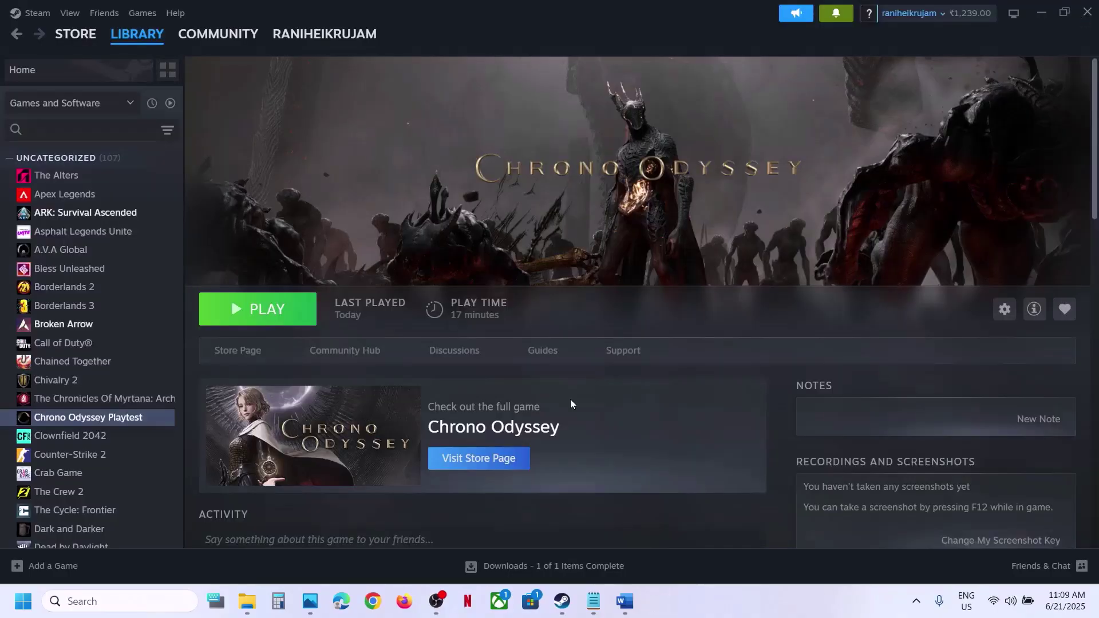
# Step: Check the Word guide, then launch Command Prompt ('cmd') as administrator and approve the prompt
pyautogui.click(625, 601)
pyautogui.scroll(-5, 435, 422)
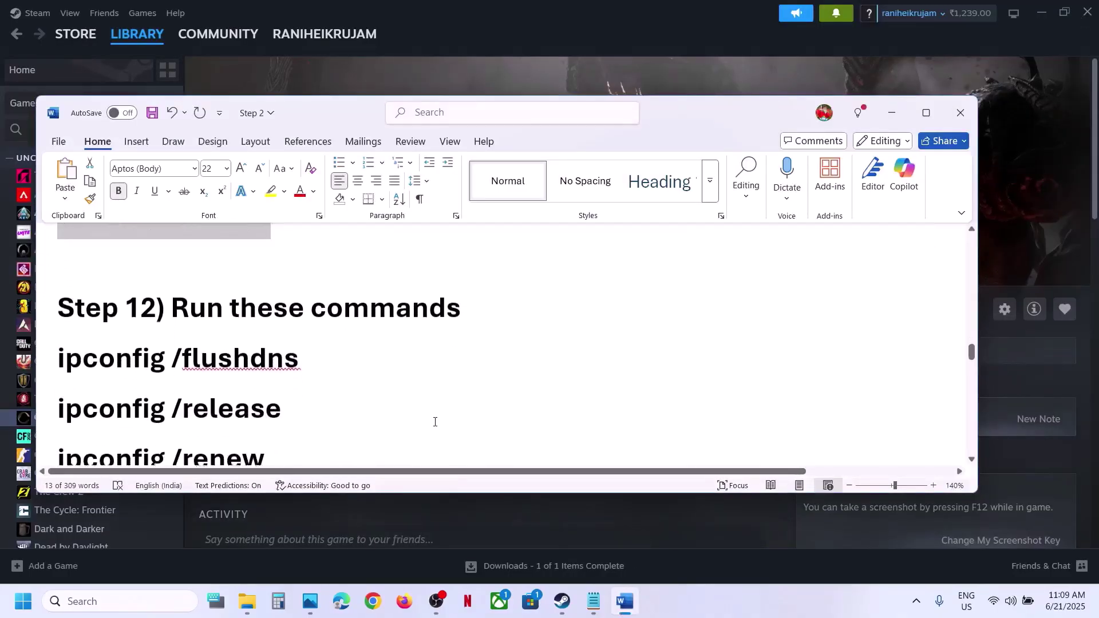
pyautogui.click(337, 508)
pyautogui.click(145, 598)
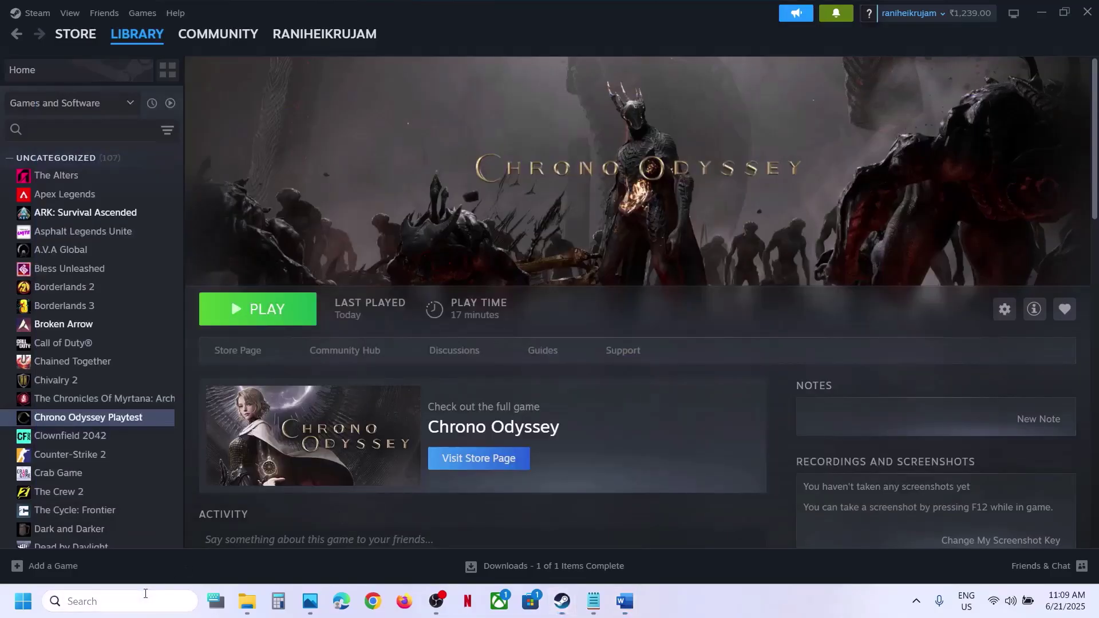
pyautogui.write('cmd')
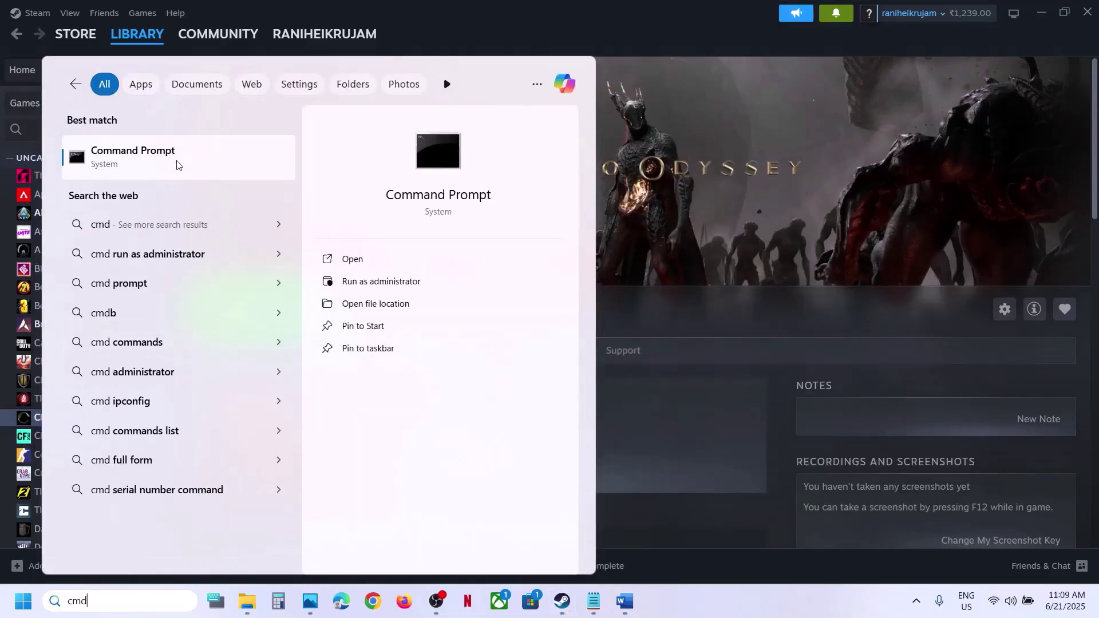
pyautogui.rightClick(177, 169)
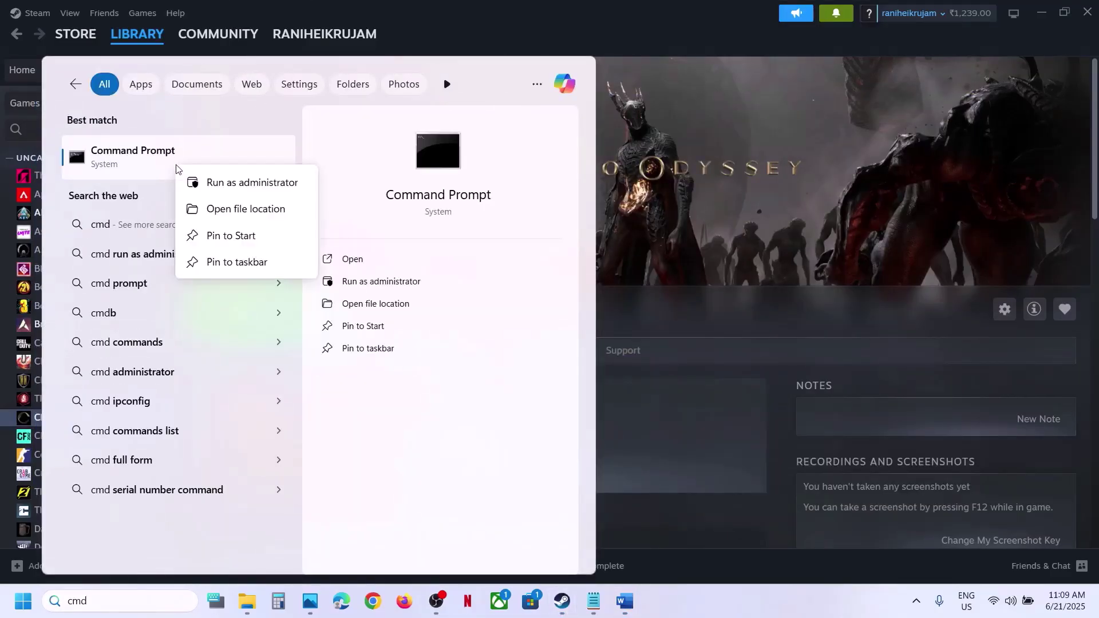
pyautogui.click(273, 183)
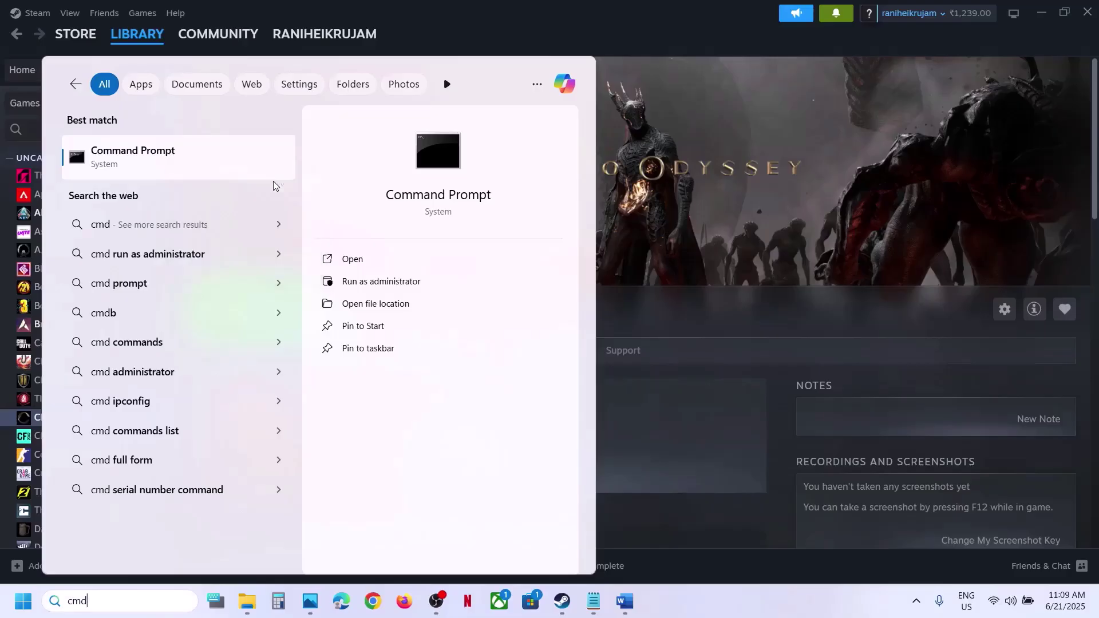
pyautogui.click(476, 414)
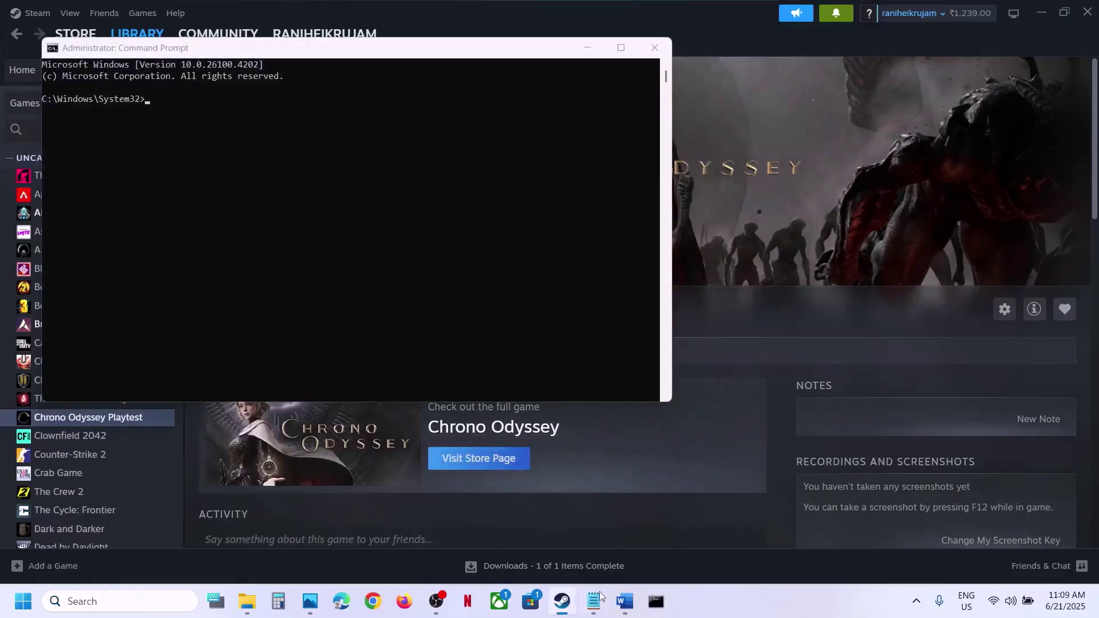
# Step: View Steam's downloads page, then open the Chrono Odyssey Playtest game page
pyautogui.click(595, 606)
pyautogui.click(616, 567)
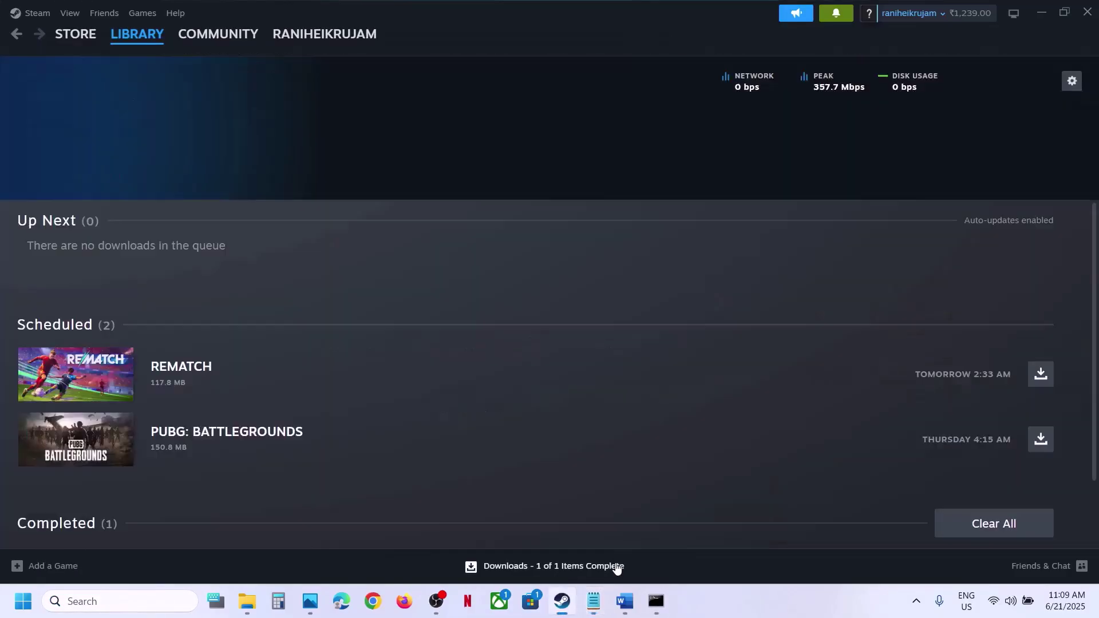
pyautogui.moveTo(75, 27)
pyautogui.click(137, 34)
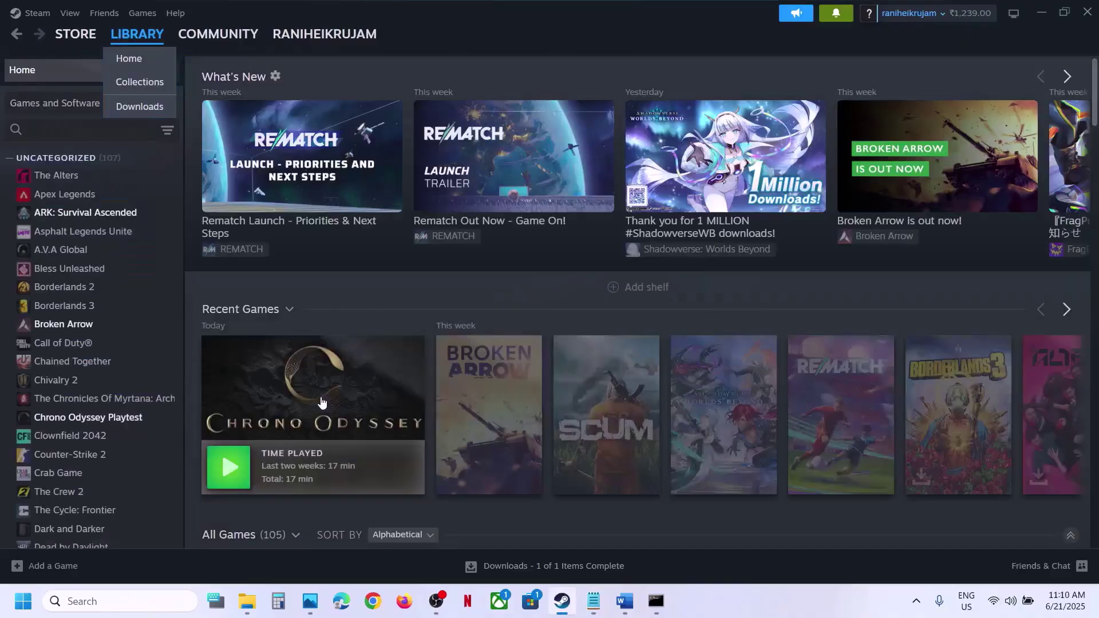
pyautogui.click(281, 410)
# Step: Copy ipconfig /flushdns from the Word guide and run it in the admin Command Prompt
pyautogui.click(626, 601)
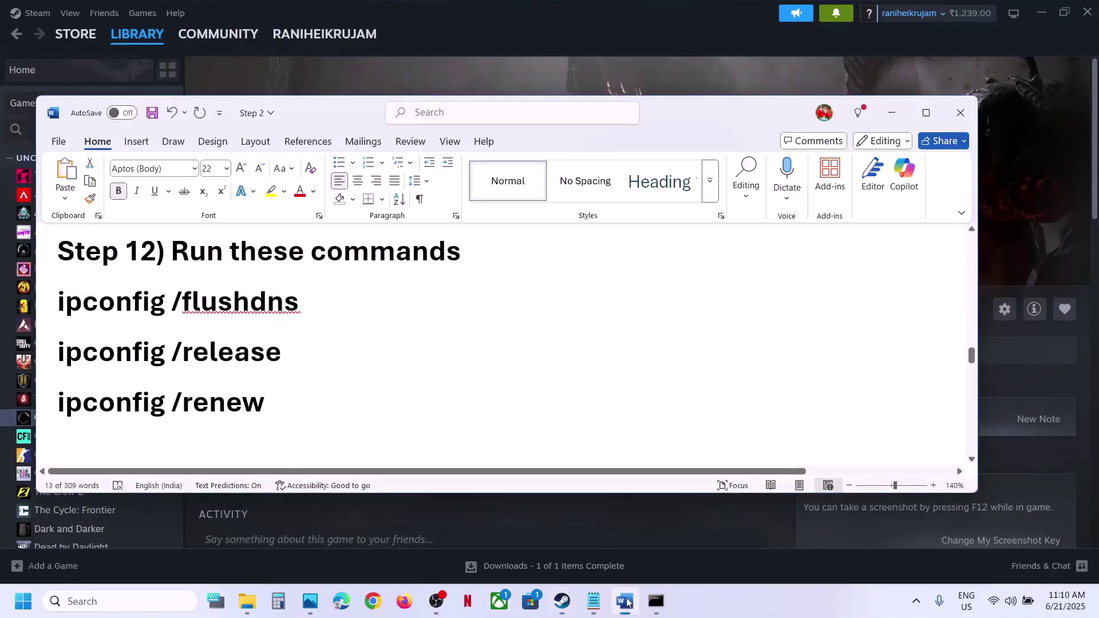
pyautogui.moveTo(314, 299); pyautogui.dragTo(85, 297)
pyautogui.hotkey('ctrl', 'c')
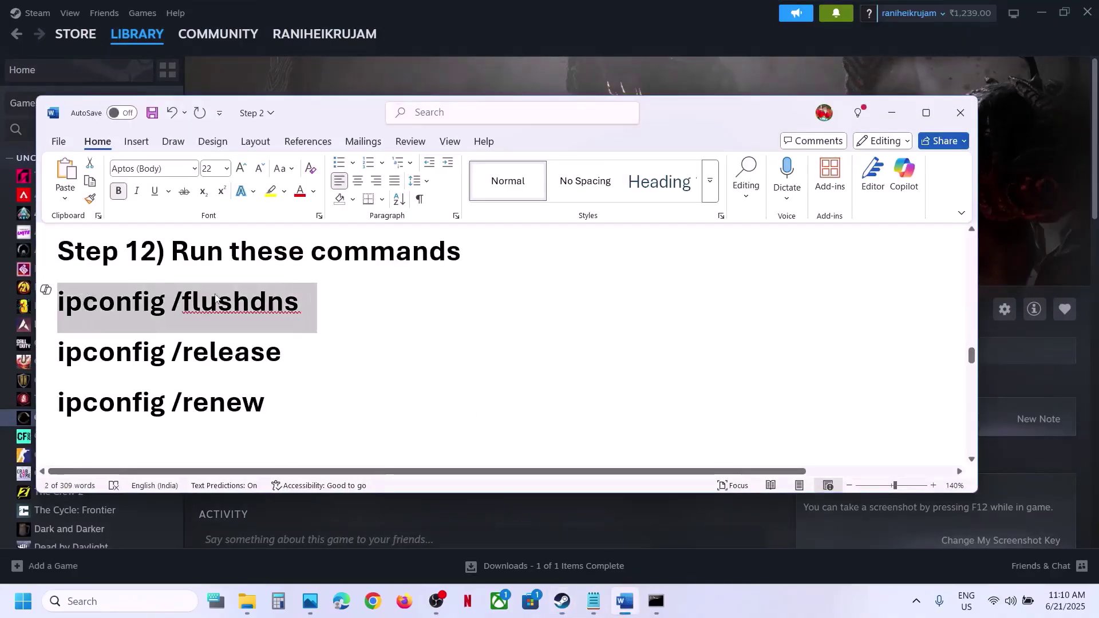
pyautogui.click(662, 611)
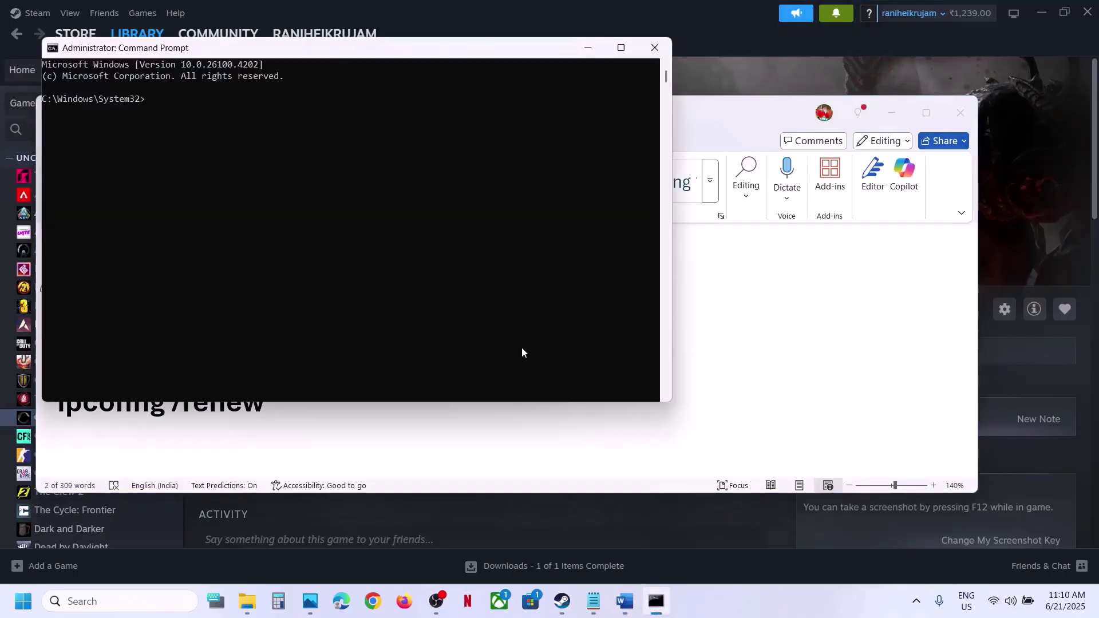
pyautogui.hotkey('ctrl', 'v')
pyautogui.press('Return')
# Step: Copy ipconfig /release from the guide and run it in Command Prompt
pyautogui.hotkey('alt', 'Tab')
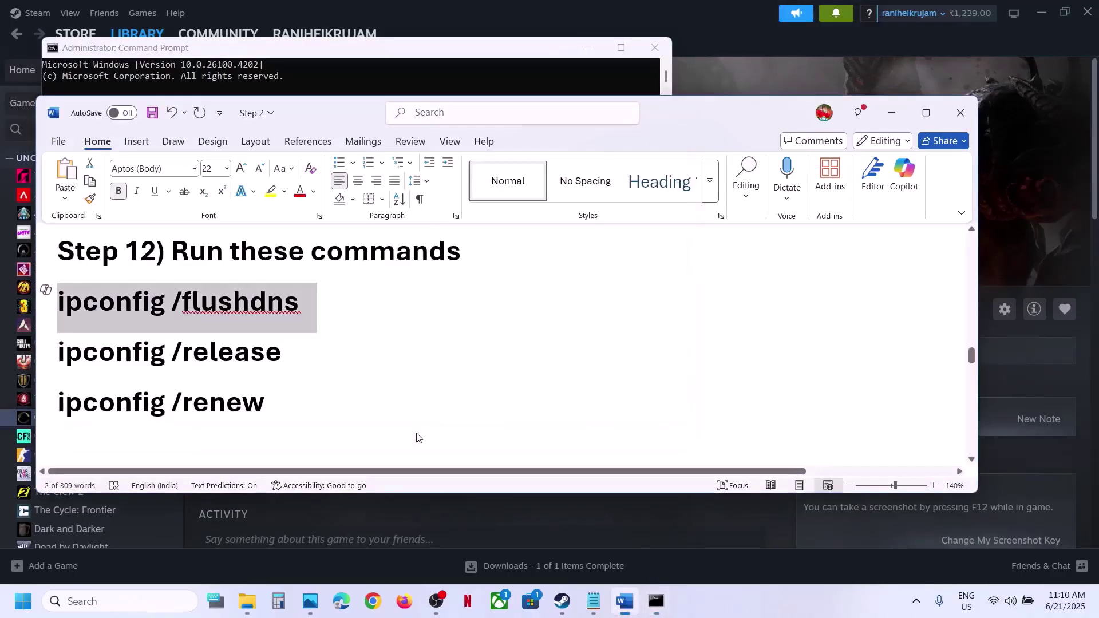
pyautogui.moveTo(315, 354); pyautogui.dragTo(56, 354)
pyautogui.hotkey('ctrl', 'c')
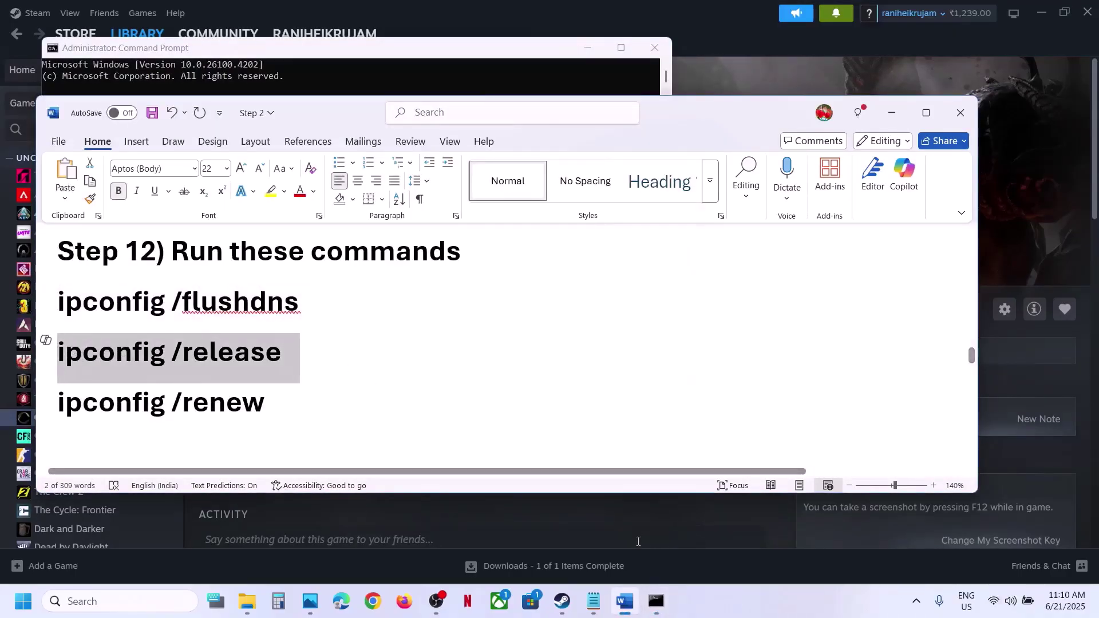
pyautogui.click(656, 602)
pyautogui.hotkey('ctrl', 'v')
pyautogui.press('Return')
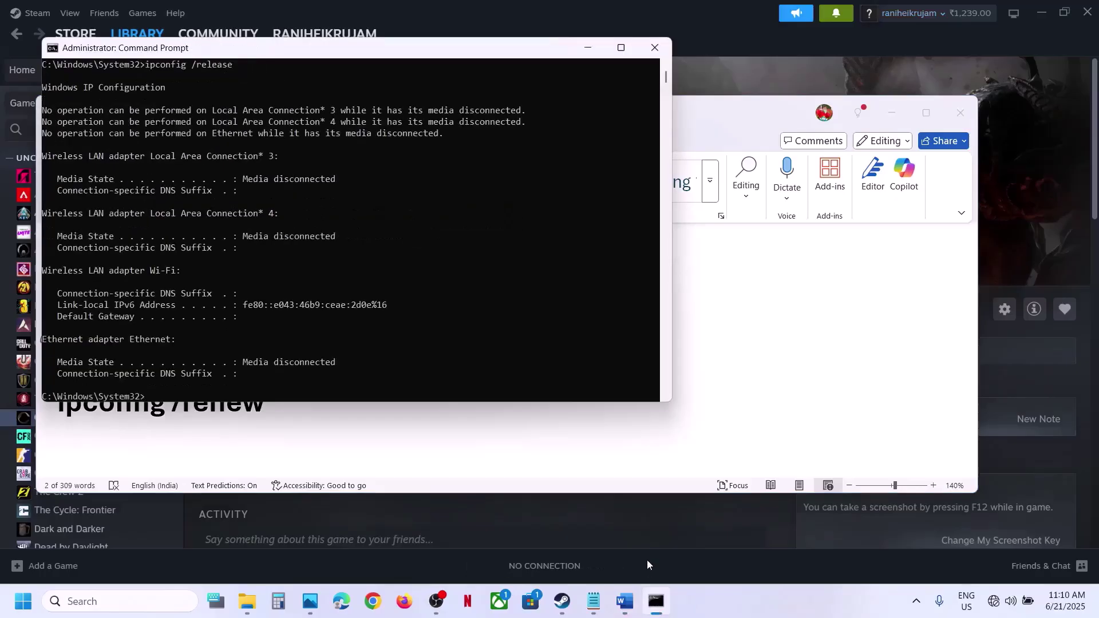
# Step: Copy ipconfig /renew from the guide and run it in Command Prompt
pyautogui.hotkey('alt', 'Tab')
pyautogui.moveTo(272, 401); pyautogui.dragTo(57, 403)
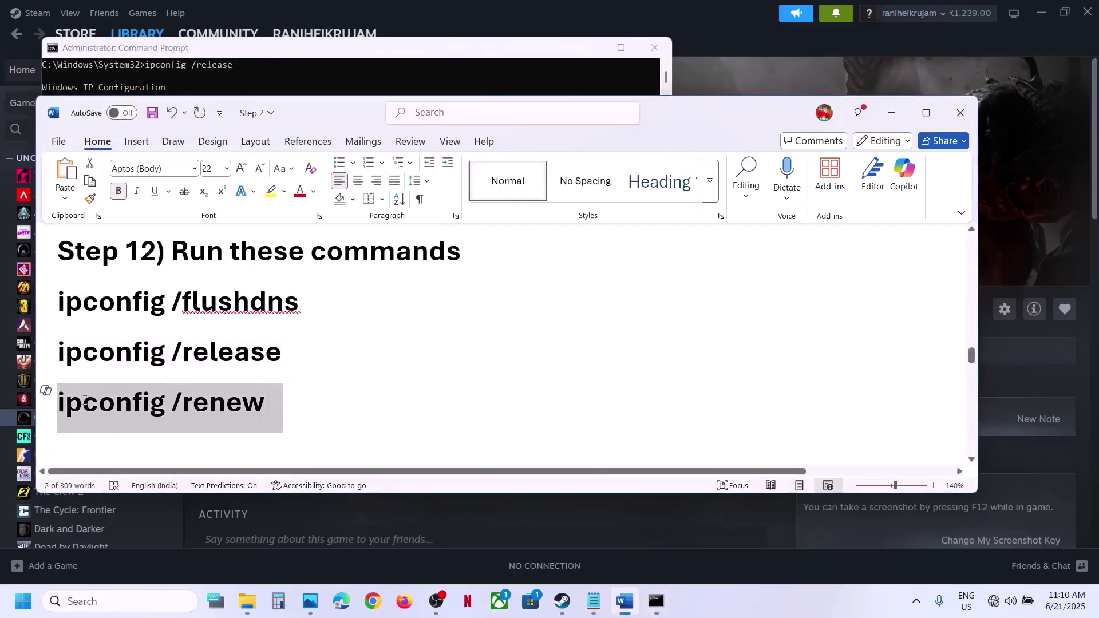
pyautogui.click(655, 611)
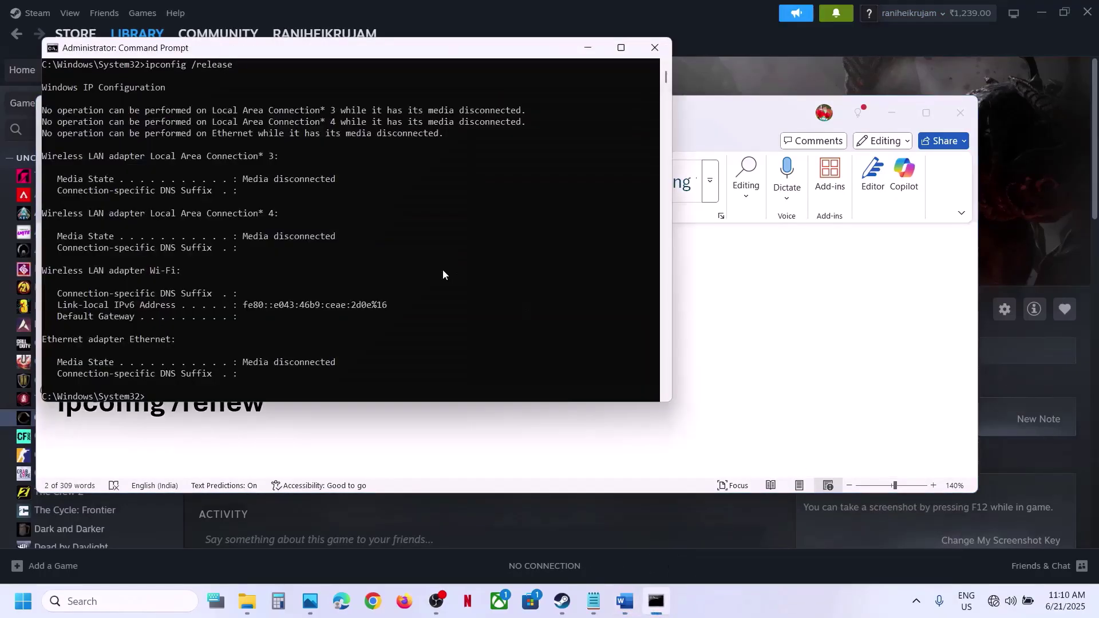
pyautogui.write('ipconfig /renew')
pyautogui.press('Return')
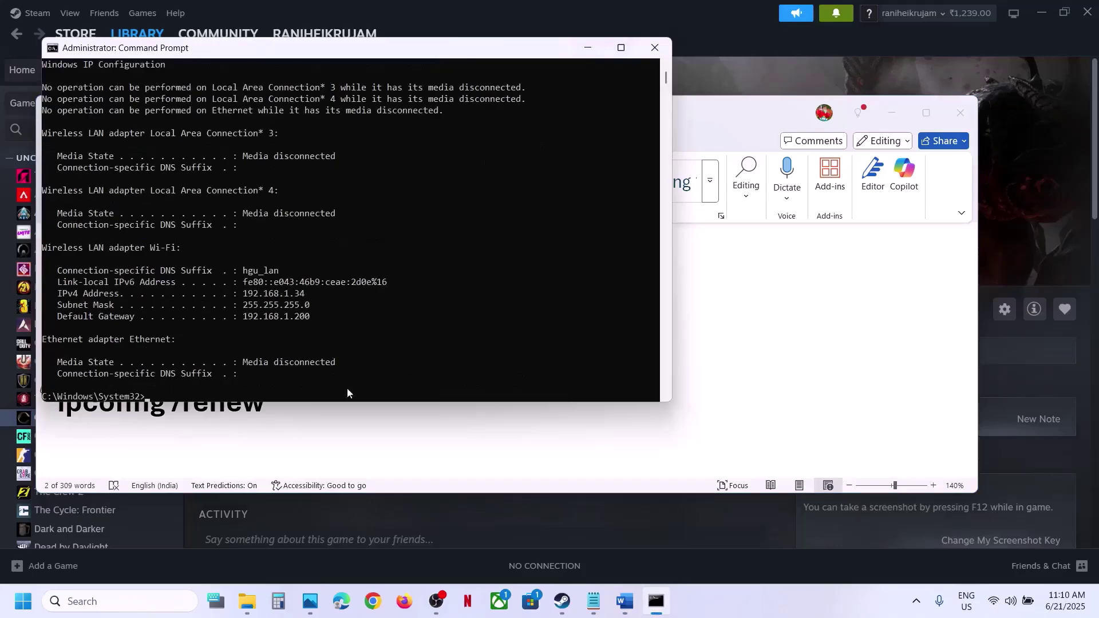
pyautogui.click(654, 47)
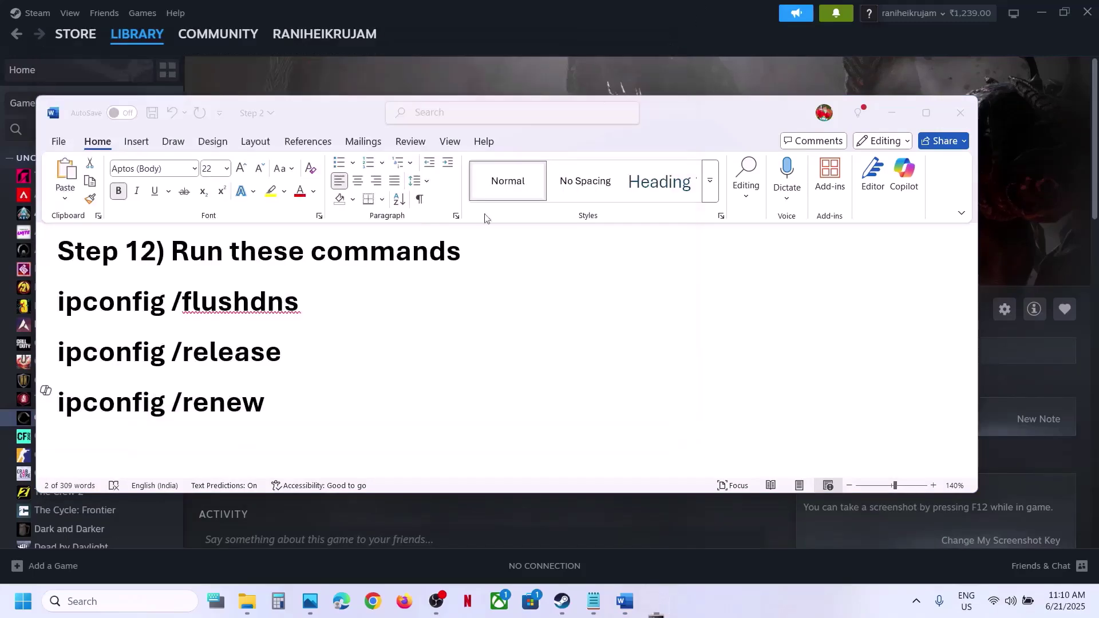
pyautogui.scroll(-3, 300, 392)
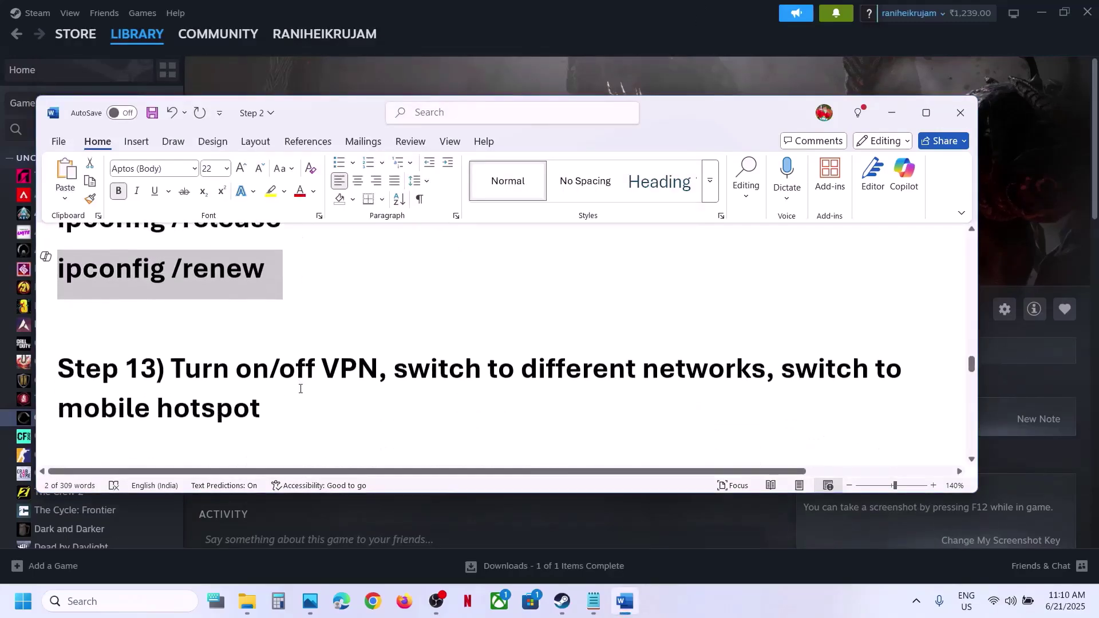
pyautogui.moveTo(171, 359); pyautogui.dragTo(378, 360)
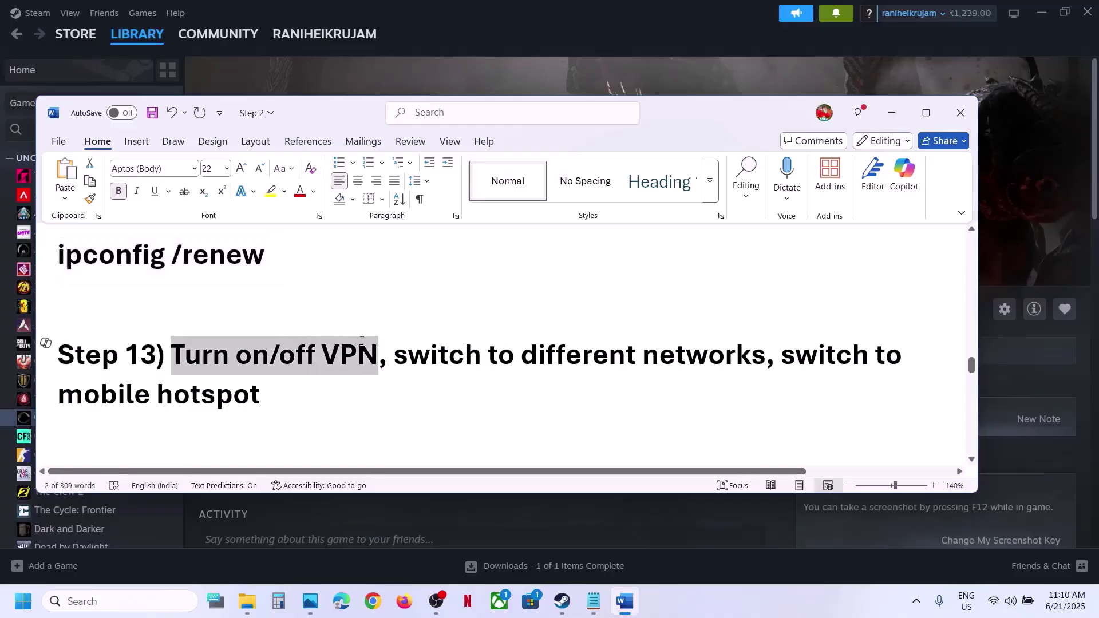
pyautogui.click(306, 365)
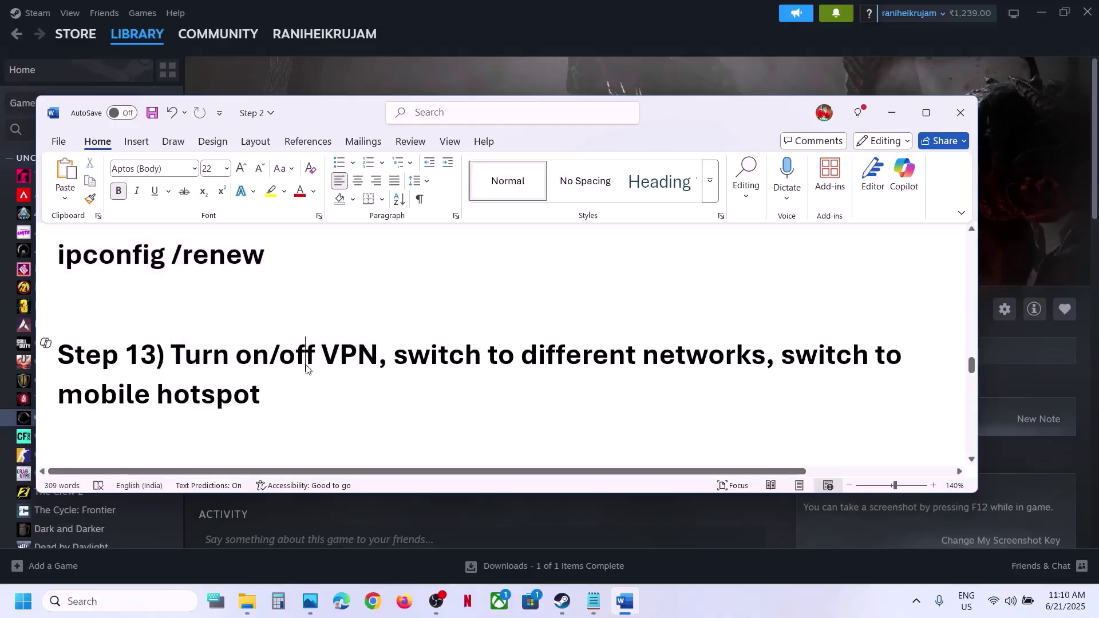
pyautogui.doubleClick(283, 357)
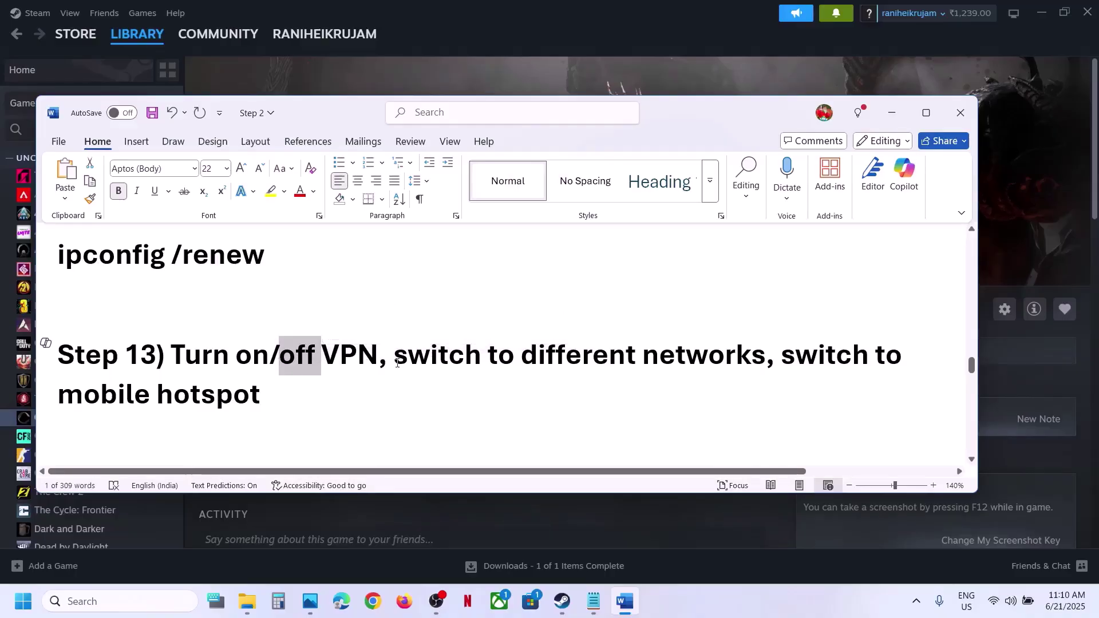
pyautogui.moveTo(374, 355); pyautogui.dragTo(237, 357)
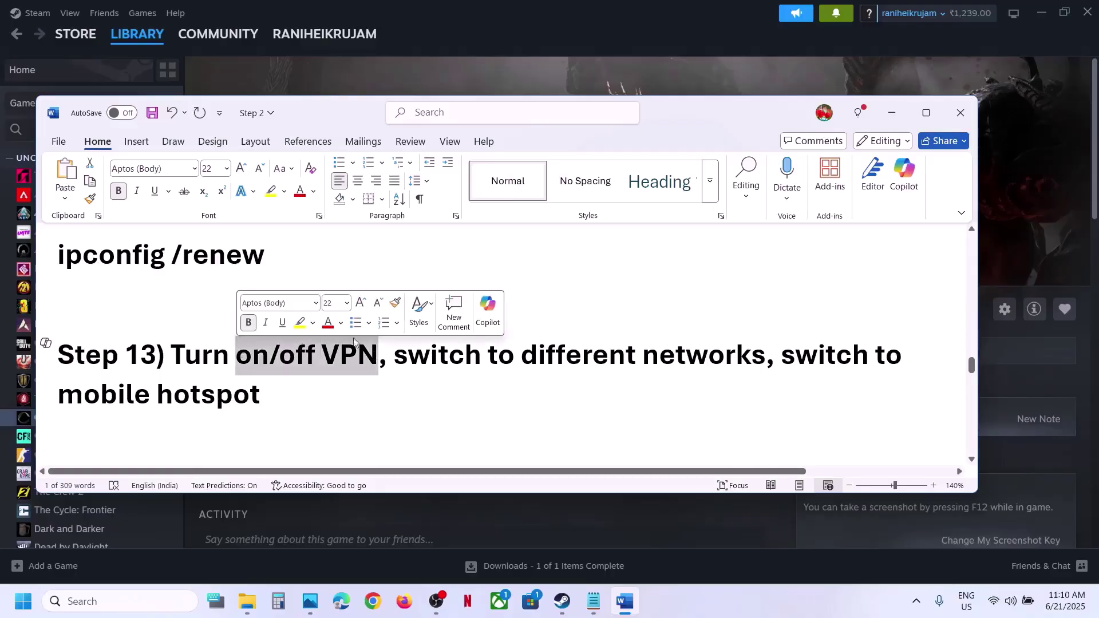
pyautogui.moveTo(395, 356); pyautogui.dragTo(766, 357)
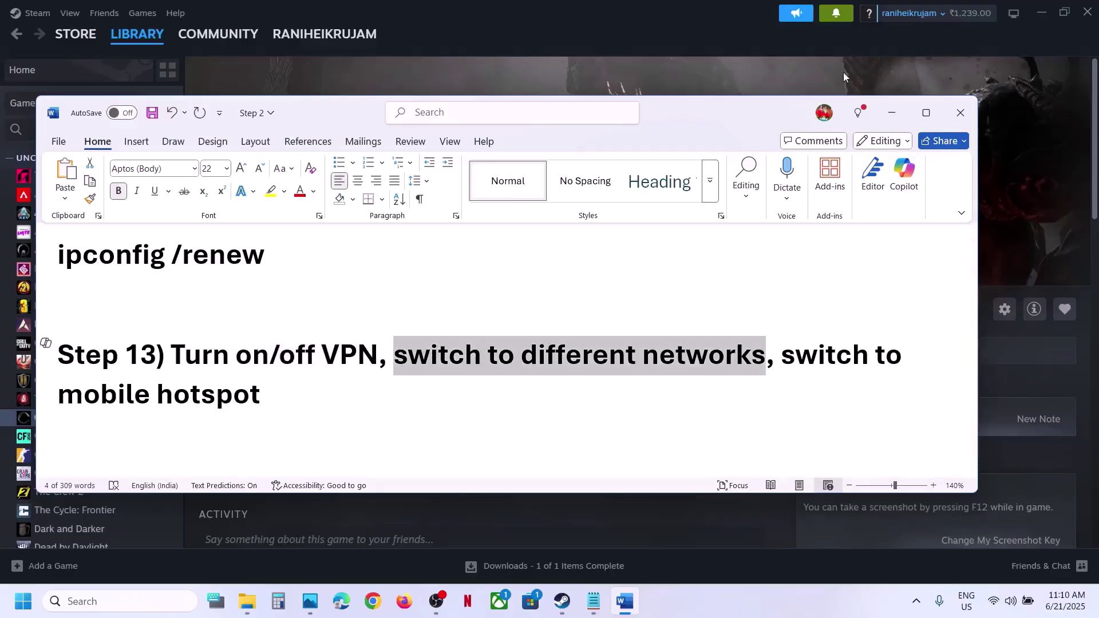
pyautogui.click(892, 113)
pyautogui.click(1007, 601)
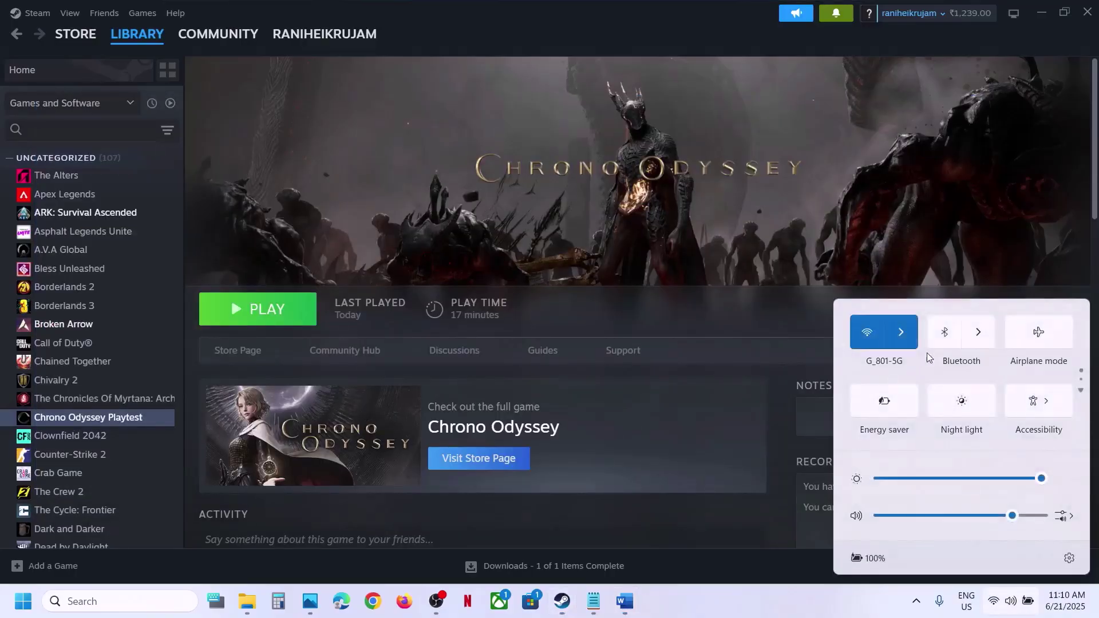
pyautogui.click(900, 332)
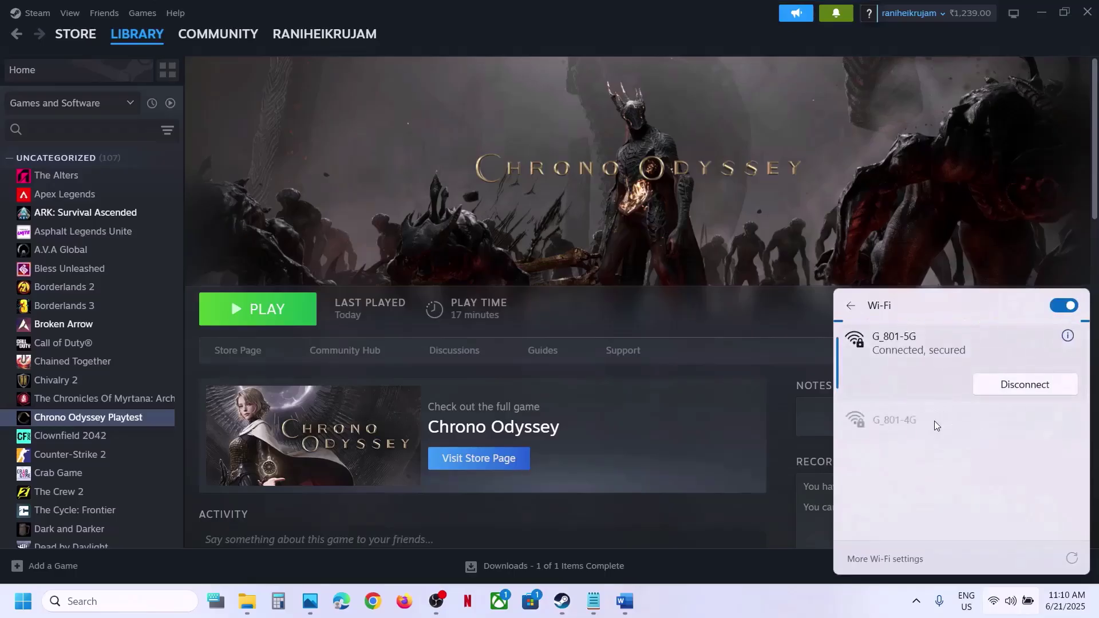
pyautogui.click(923, 422)
pyautogui.click(1034, 448)
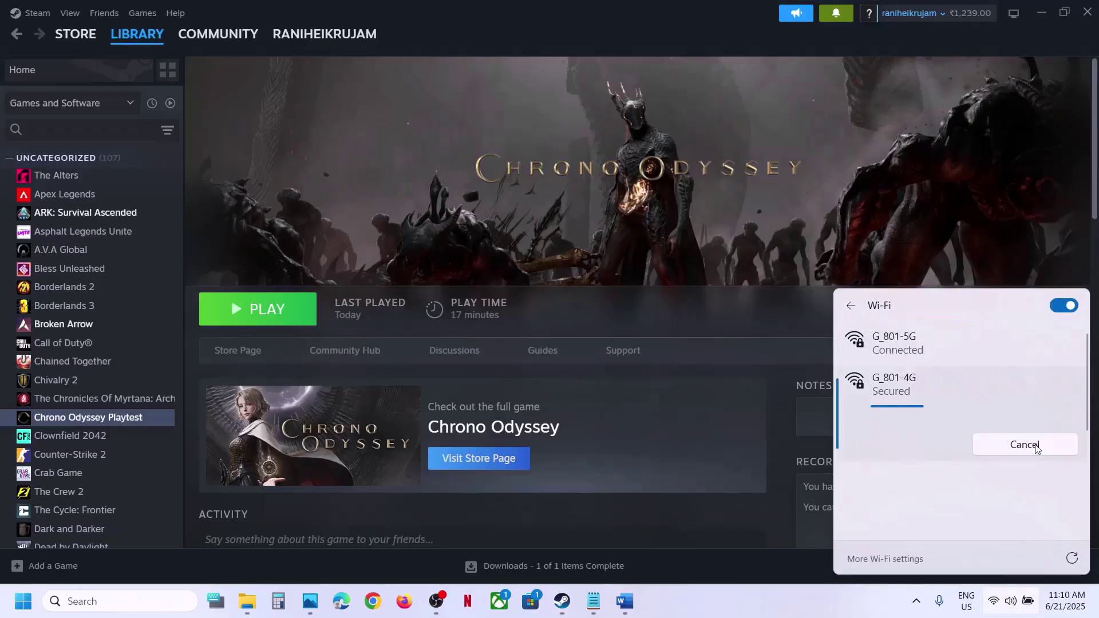
pyautogui.click(625, 602)
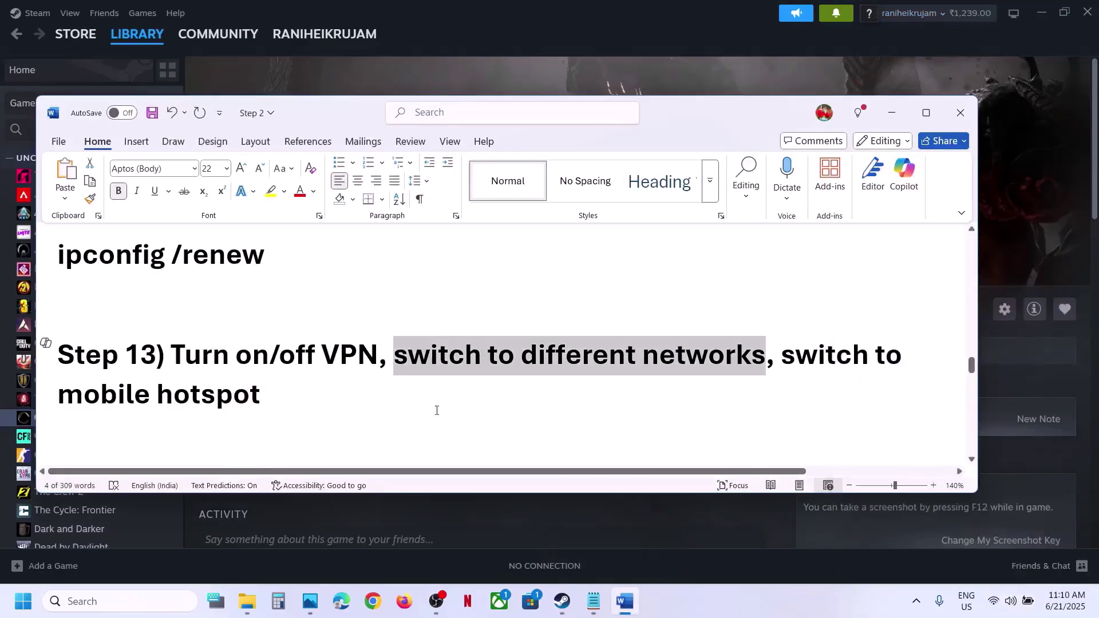
pyautogui.click(290, 402)
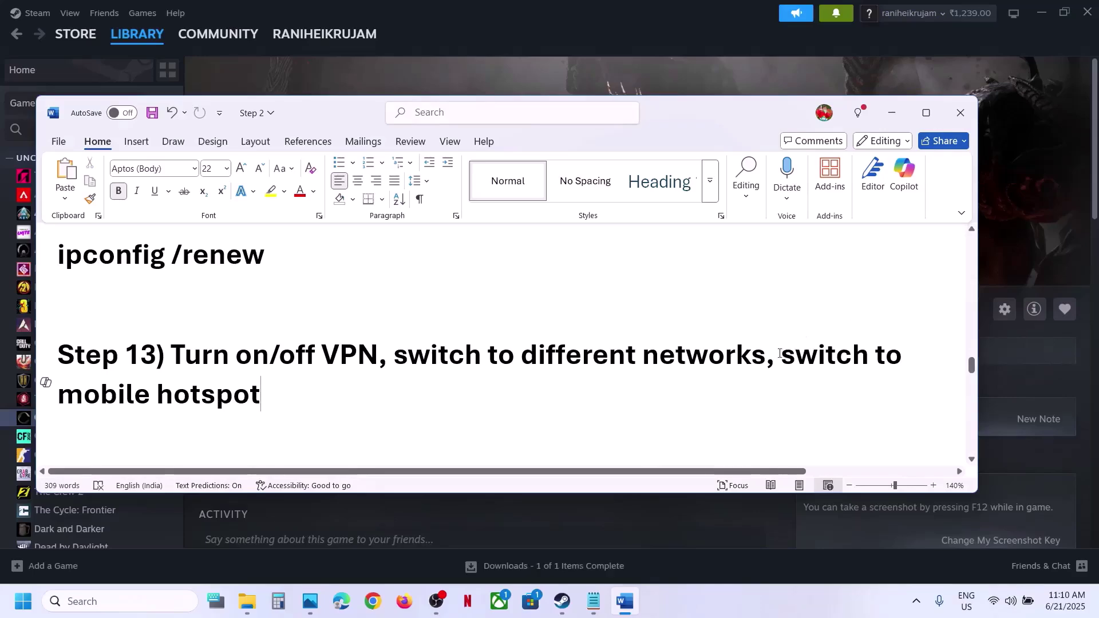
pyautogui.moveTo(847, 363); pyautogui.dragTo(864, 384)
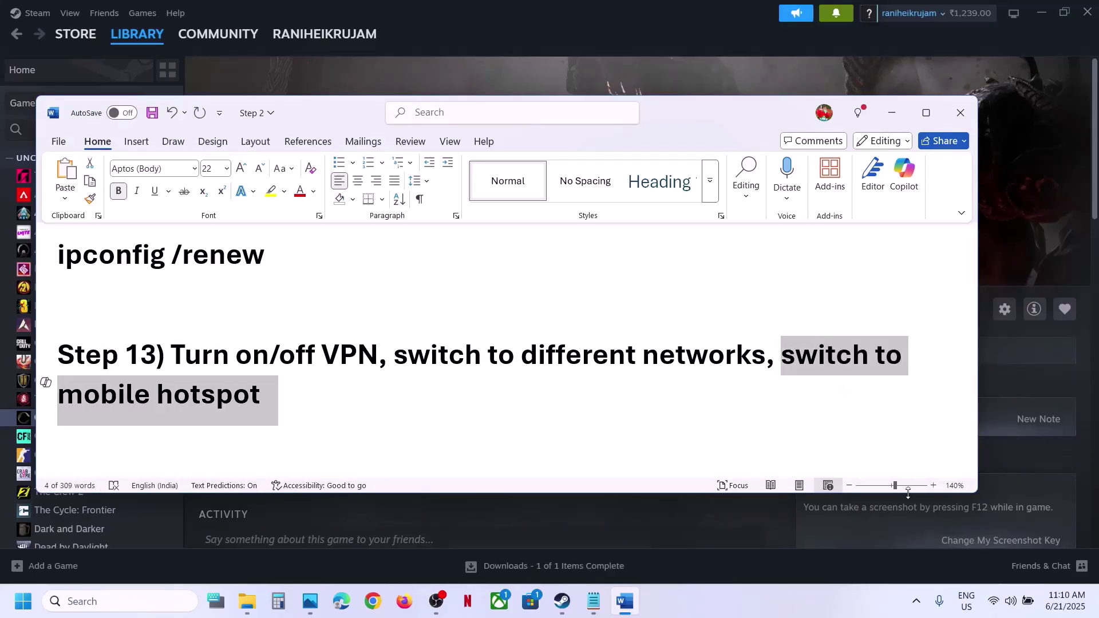
pyautogui.click(986, 604)
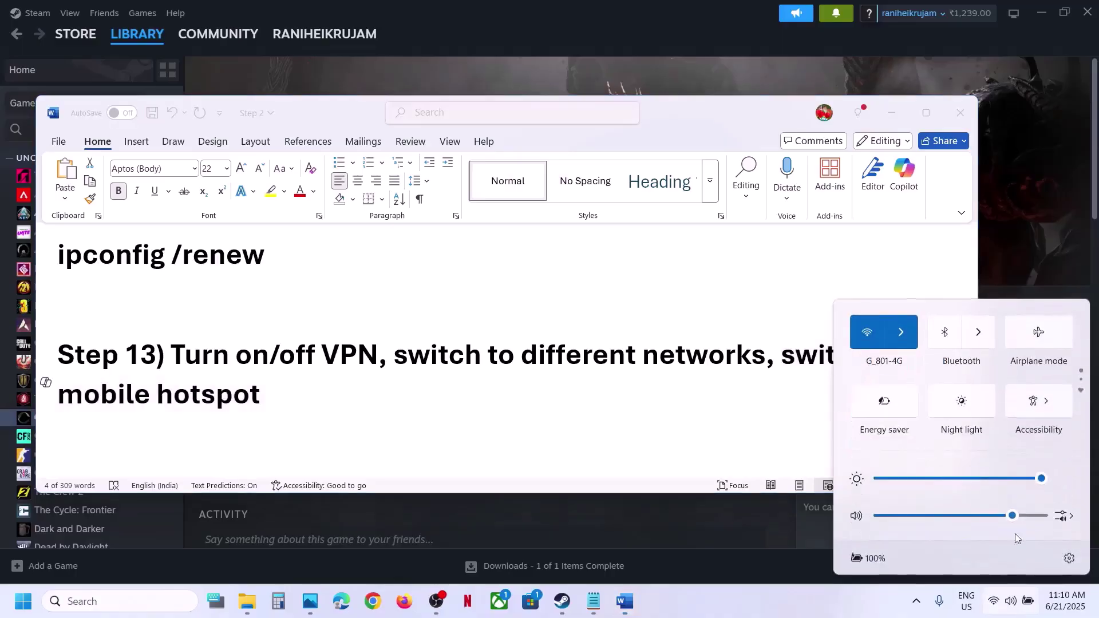
pyautogui.click(663, 369)
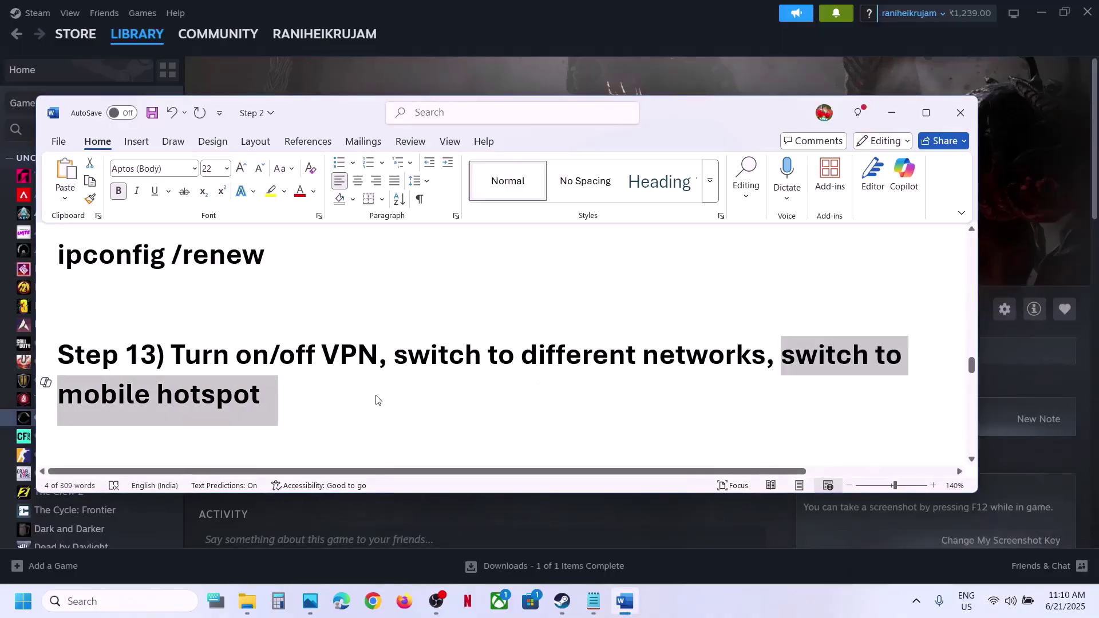
pyautogui.scroll(-3, 376, 400)
# Step: Highlight the 'Use Ethernet connection' and 'Update Windows' steps in the notes
pyautogui.scroll(3, 376, 393)
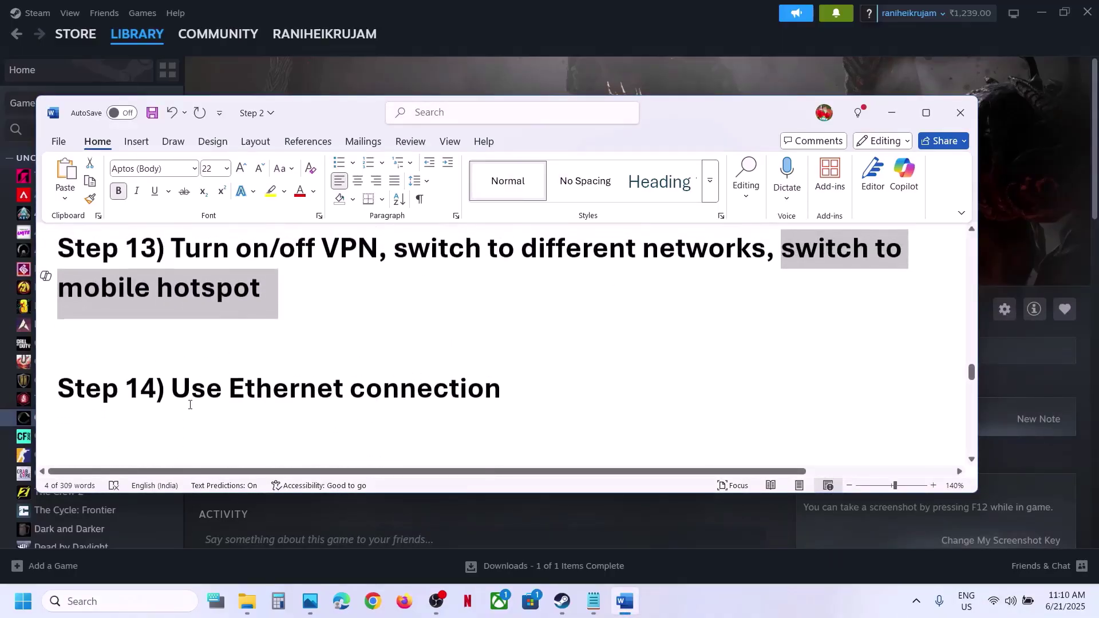
pyautogui.moveTo(183, 391); pyautogui.dragTo(473, 388)
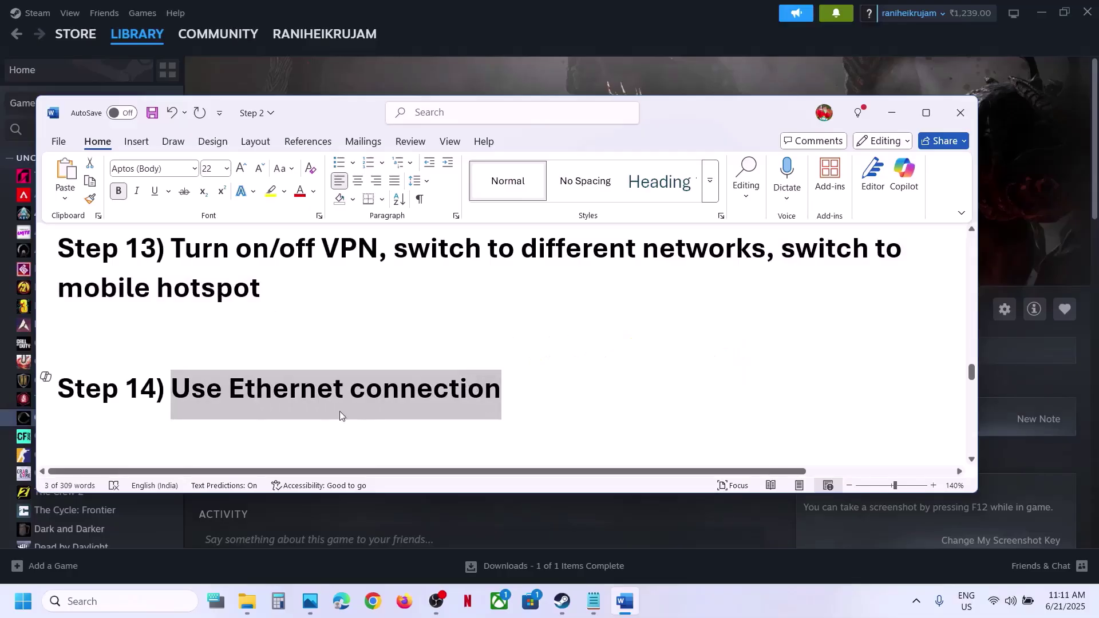
pyautogui.scroll(-2, 548, 410)
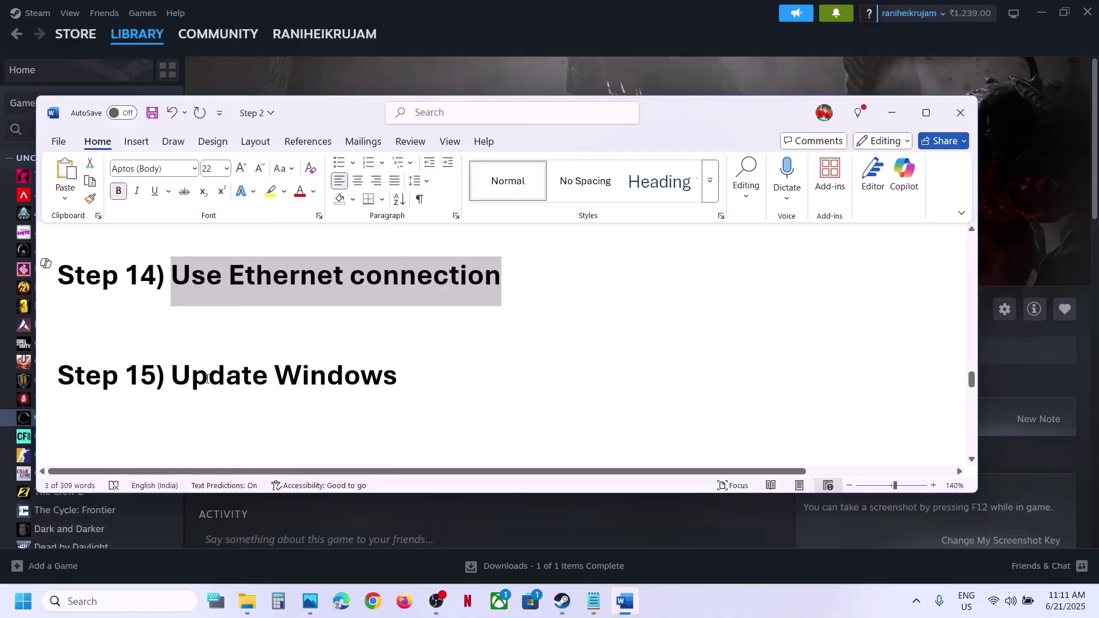
pyautogui.moveTo(208, 378); pyautogui.dragTo(439, 376)
# Step: Check the Windows Update page, paused until 7/7/2025, and try resuming updates
pyautogui.press('super+i')
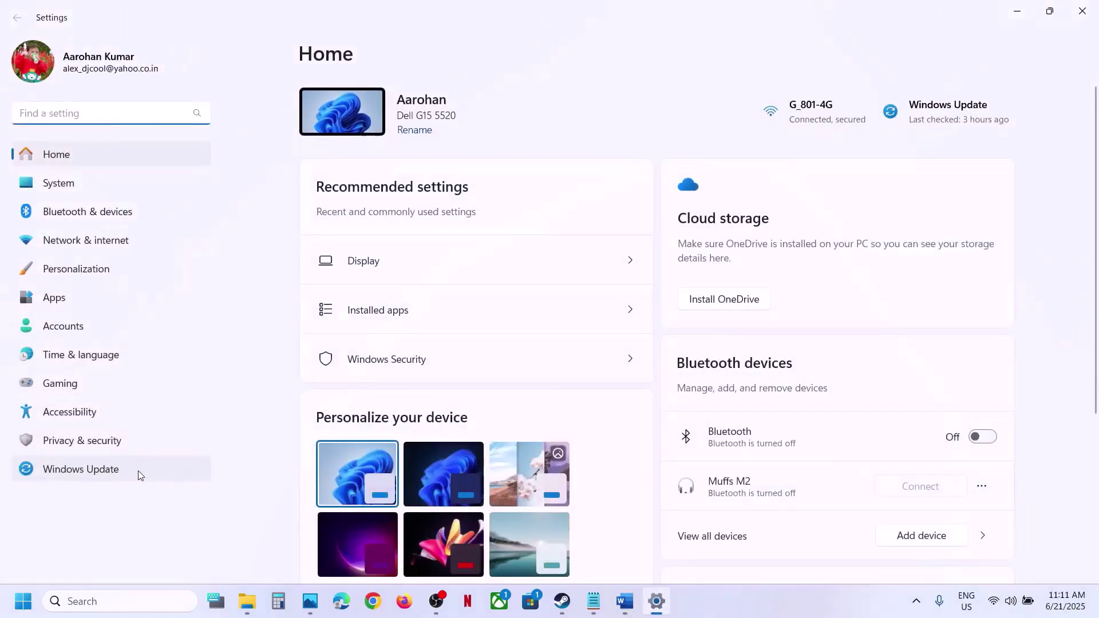
pyautogui.click(138, 470)
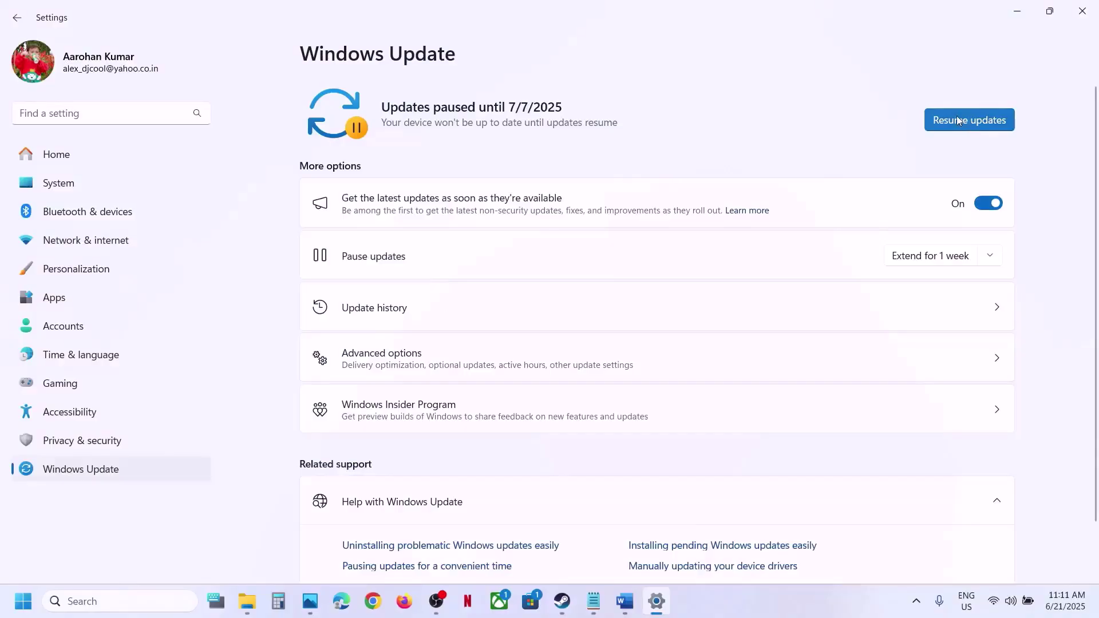
pyautogui.click(965, 117)
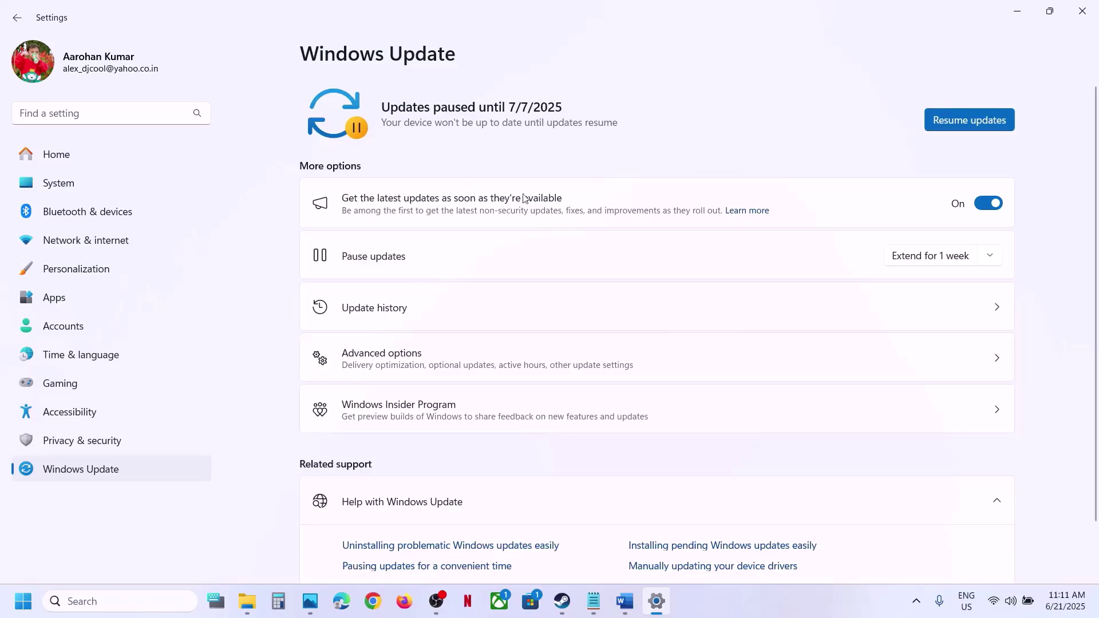
# Step: Show the Restart option in the Start menu's power options, then close Start
pyautogui.click(23, 602)
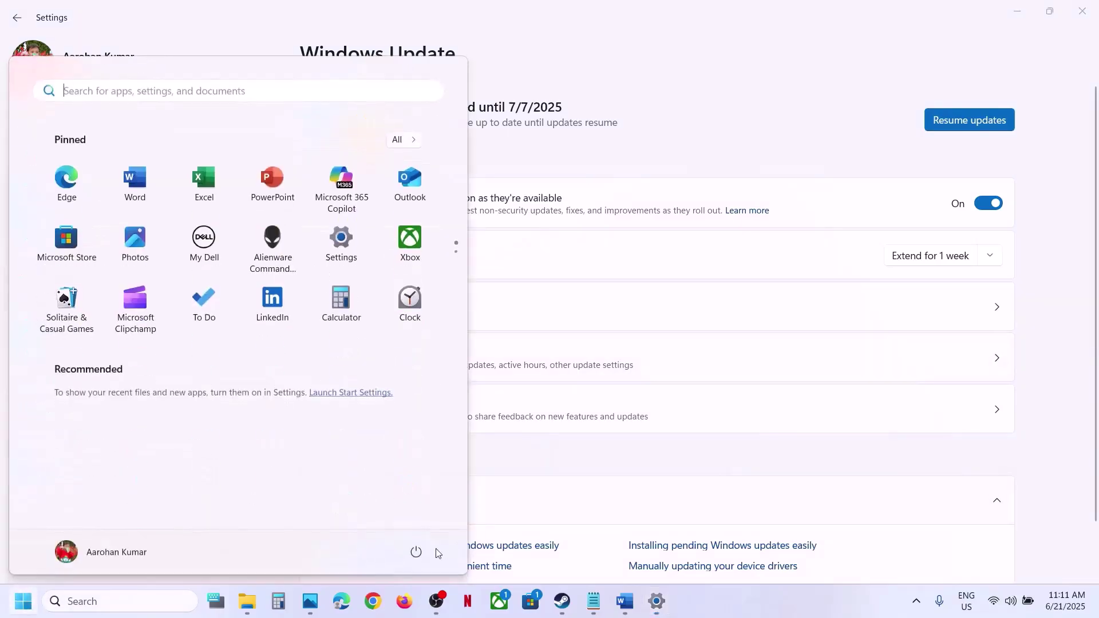
pyautogui.click(421, 553)
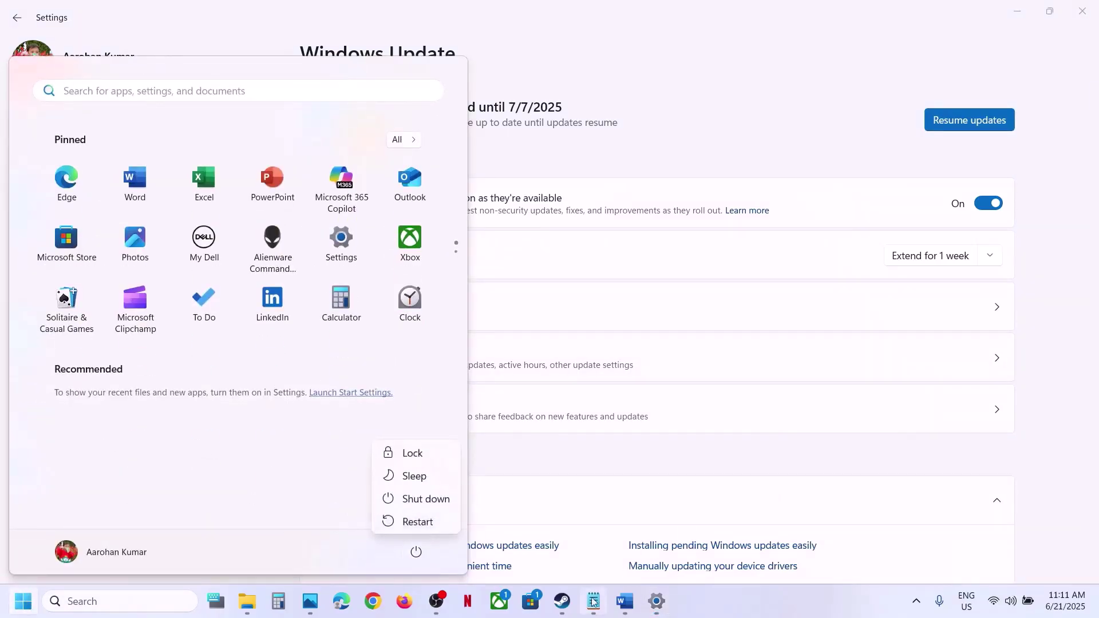
pyautogui.click(563, 601)
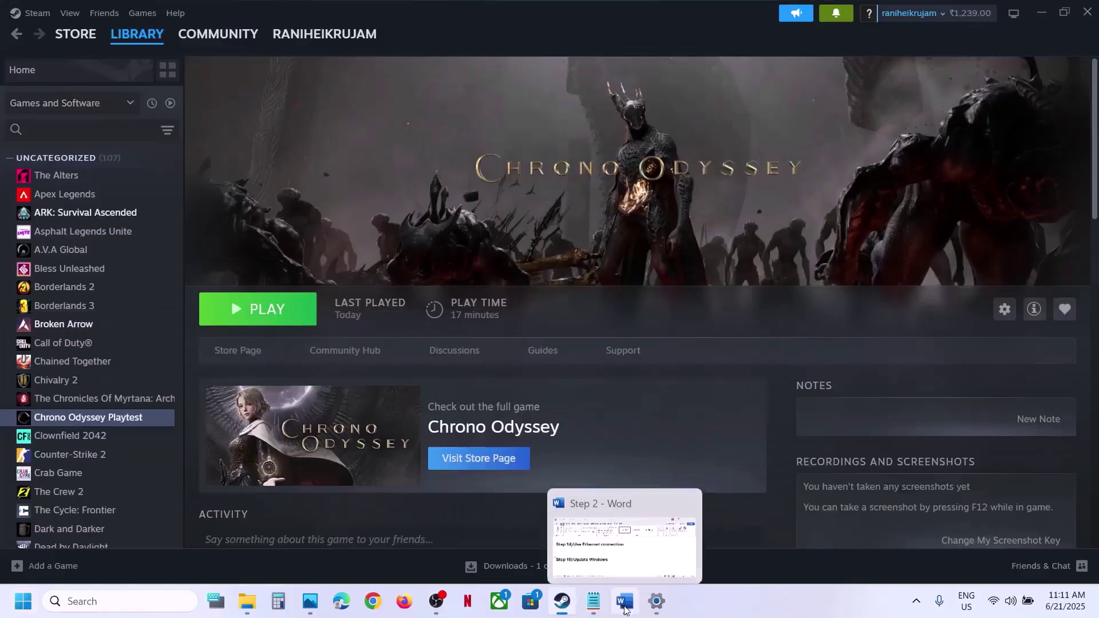
# Step: Copy the Visual C++ download link from the Step 2 notes in Word
pyautogui.click(625, 601)
pyautogui.scroll(-5, 474, 418)
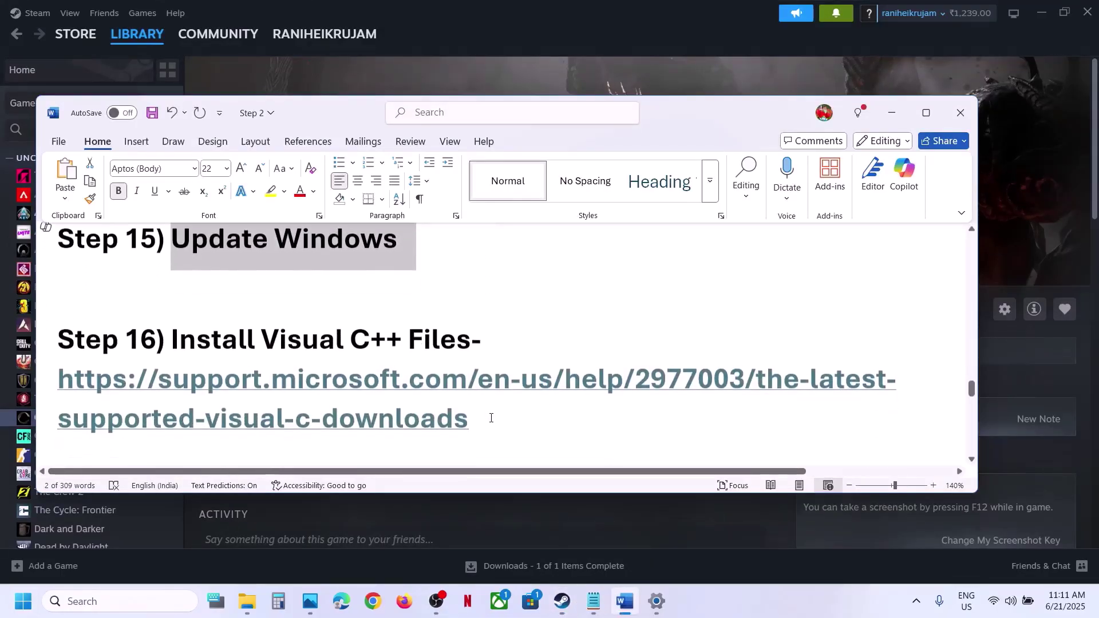
pyautogui.moveTo(489, 419); pyautogui.dragTo(161, 415)
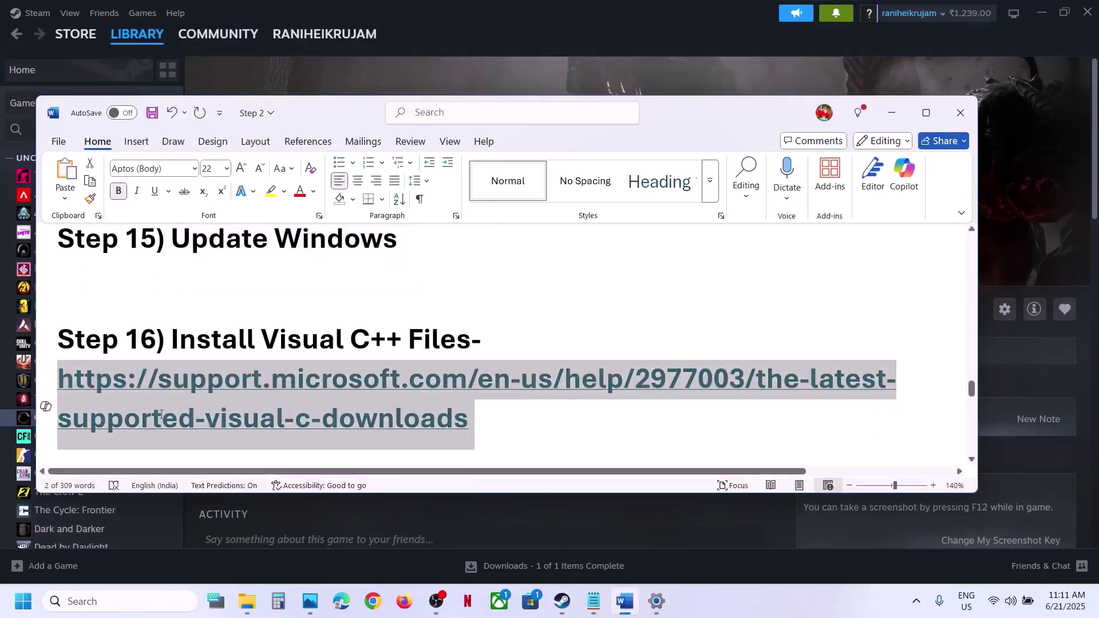
pyautogui.click(373, 601)
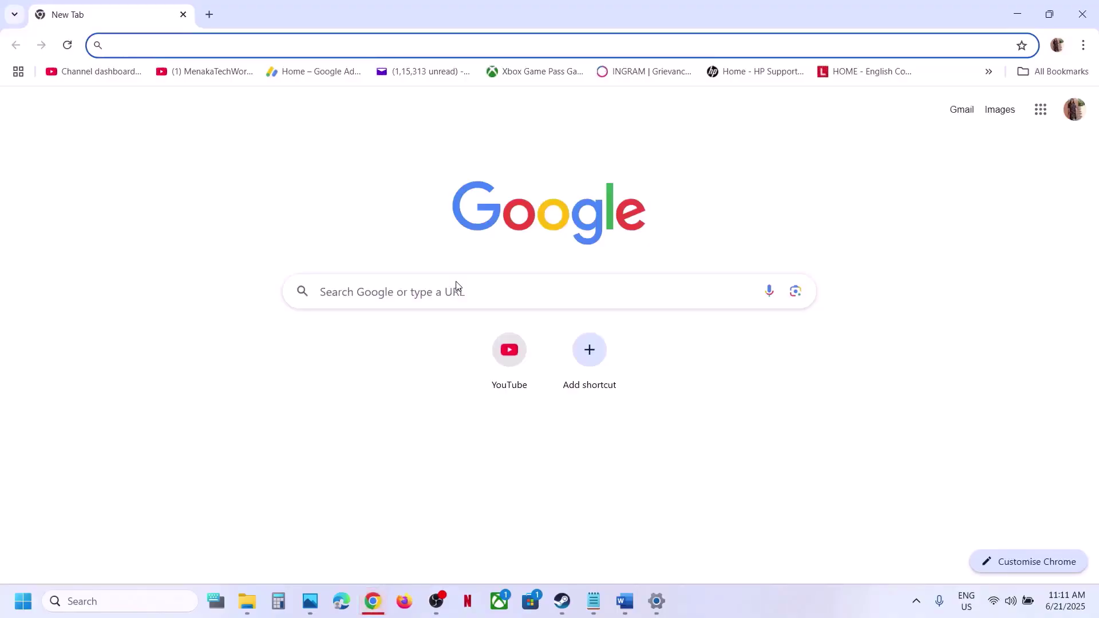
pyautogui.click(625, 601)
pyautogui.rightClick(428, 418)
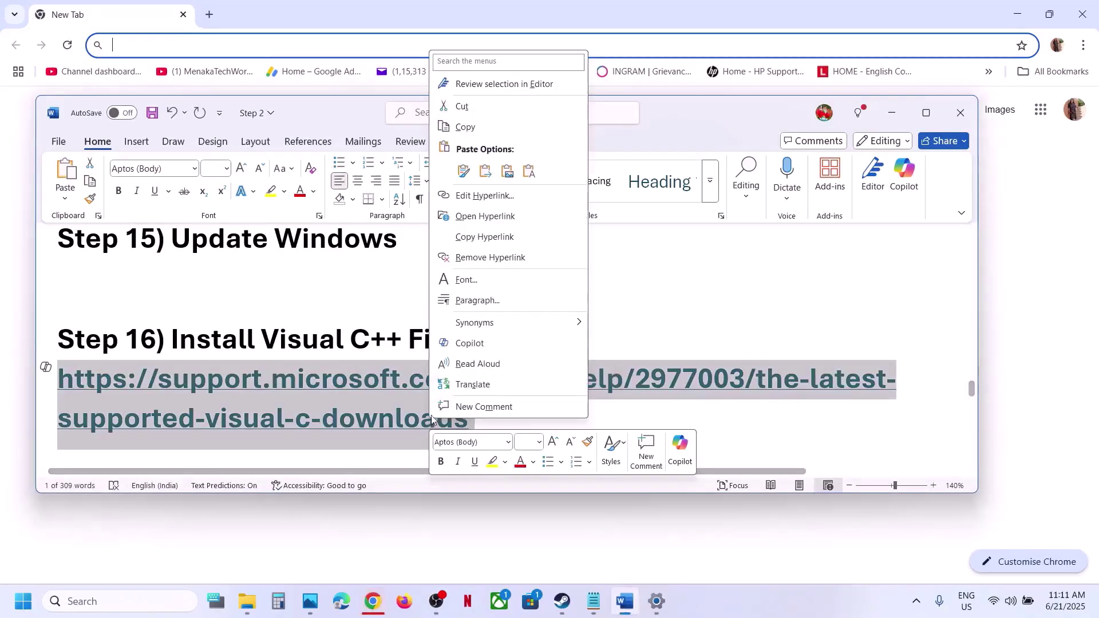
pyautogui.click(473, 132)
# Step: Load the copied Visual C++ link in a new Chrome tab
pyautogui.click(219, 4)
pyautogui.click(209, 14)
pyautogui.hotkey('ctrl', 'v')
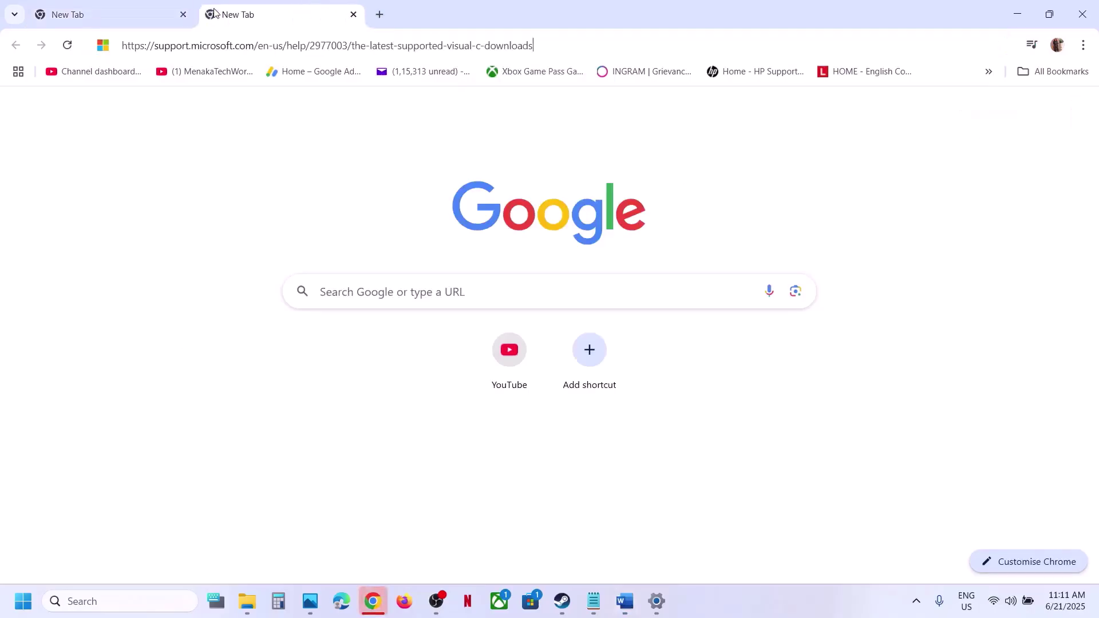
pyautogui.press('Return')
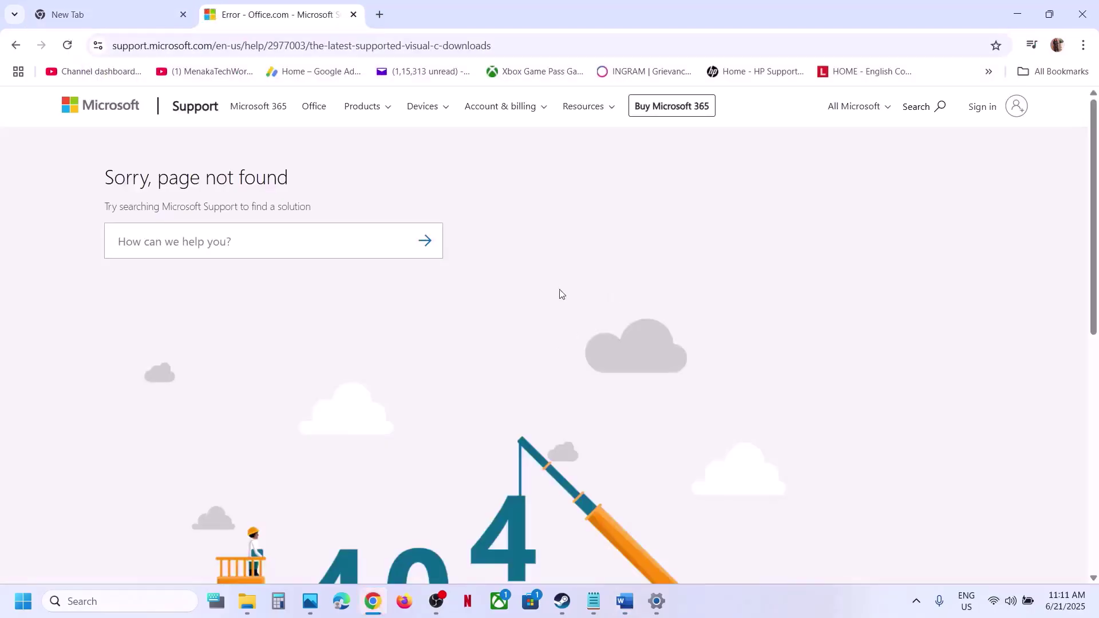
# Step: Copy the updated docs.microsoft.com Visual C++ link from the Word notes
pyautogui.click(625, 601)
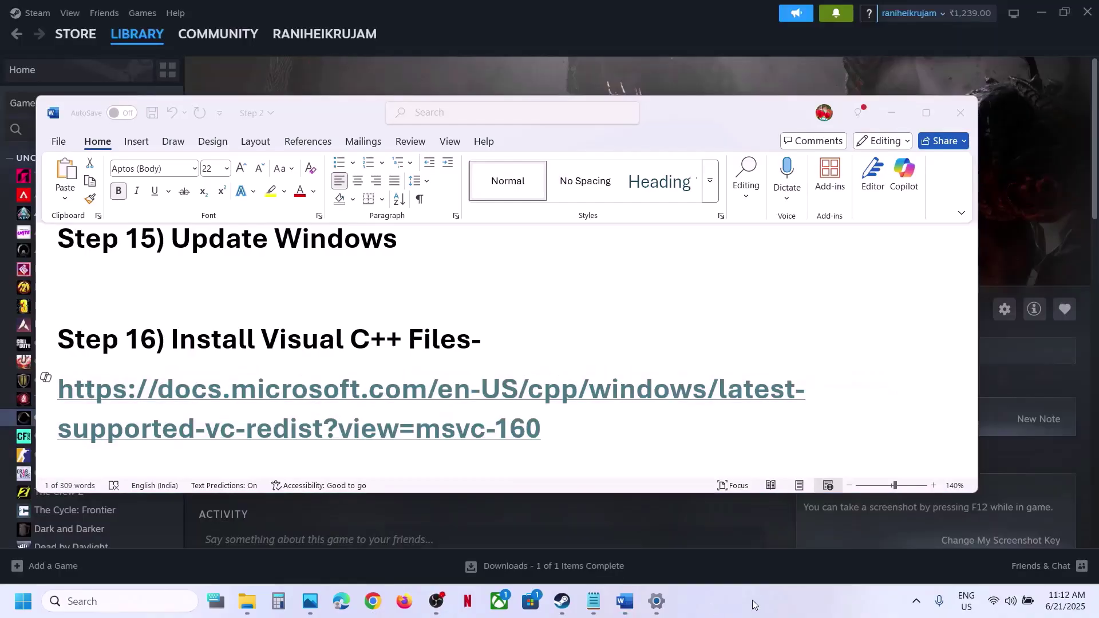
pyautogui.tripleClick(554, 433)
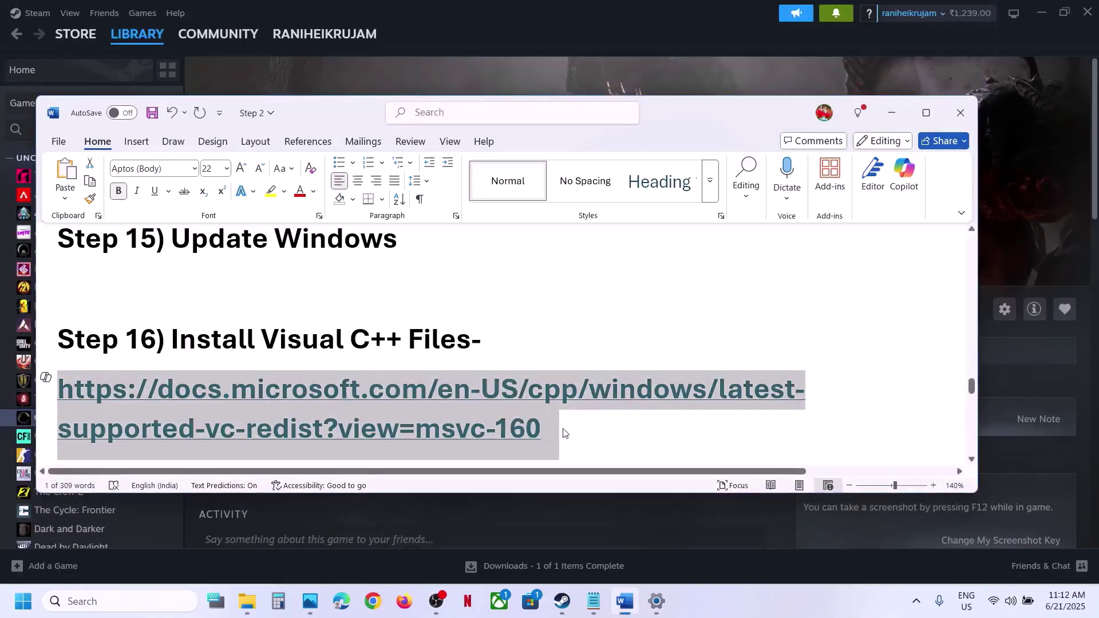
pyautogui.rightClick(451, 421)
pyautogui.click(488, 130)
# Step: Load the Visual C++ Redistributable page and scroll to its ARM64, X86, X64 download table
pyautogui.click(387, 610)
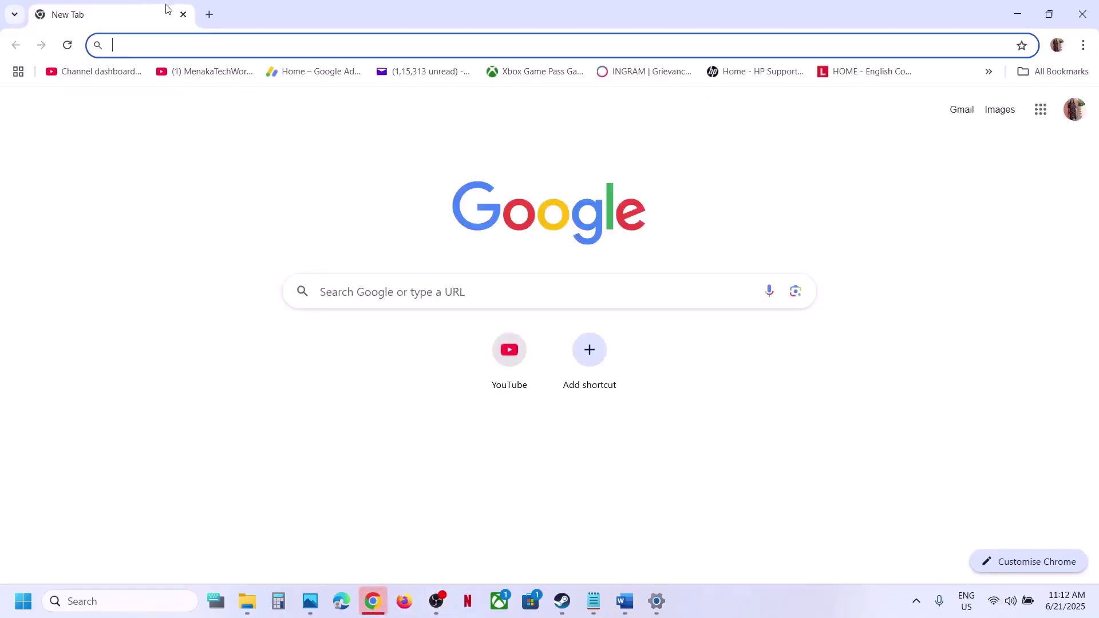
pyautogui.click(209, 14)
pyautogui.hotkey('ctrl', 'v')
pyautogui.press('Return')
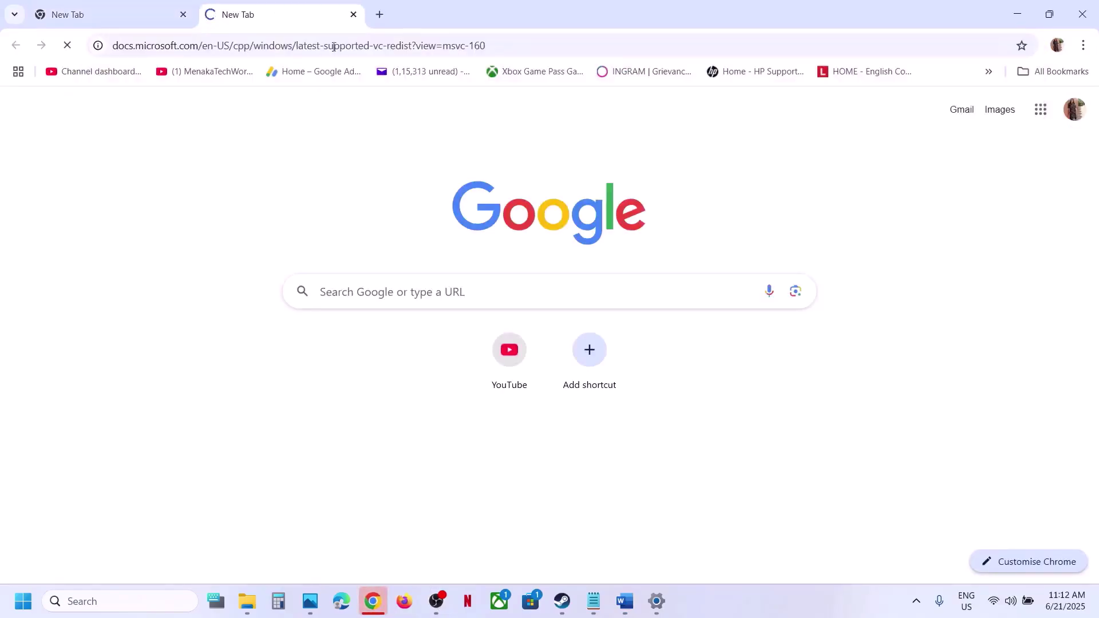
pyautogui.scroll(-10, 466, 301)
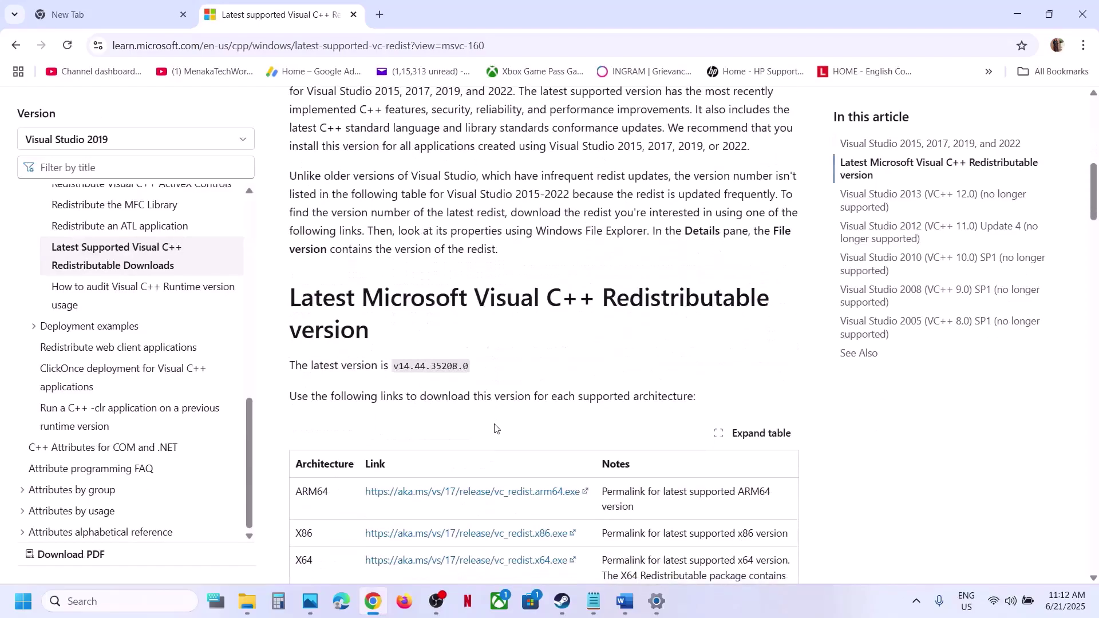
pyautogui.scroll(-5, 496, 429)
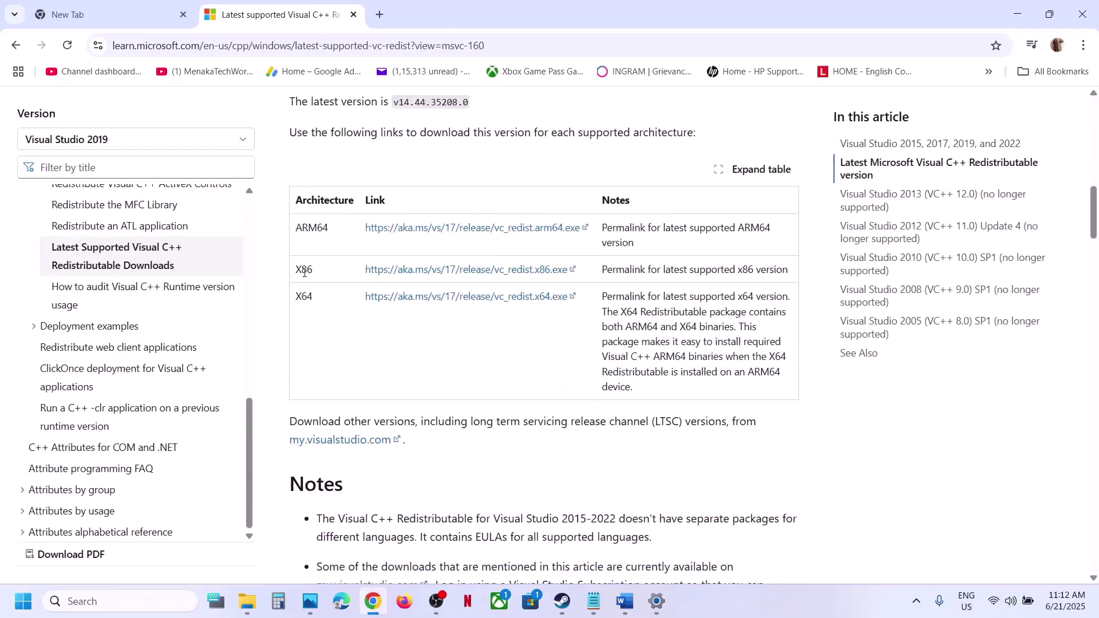
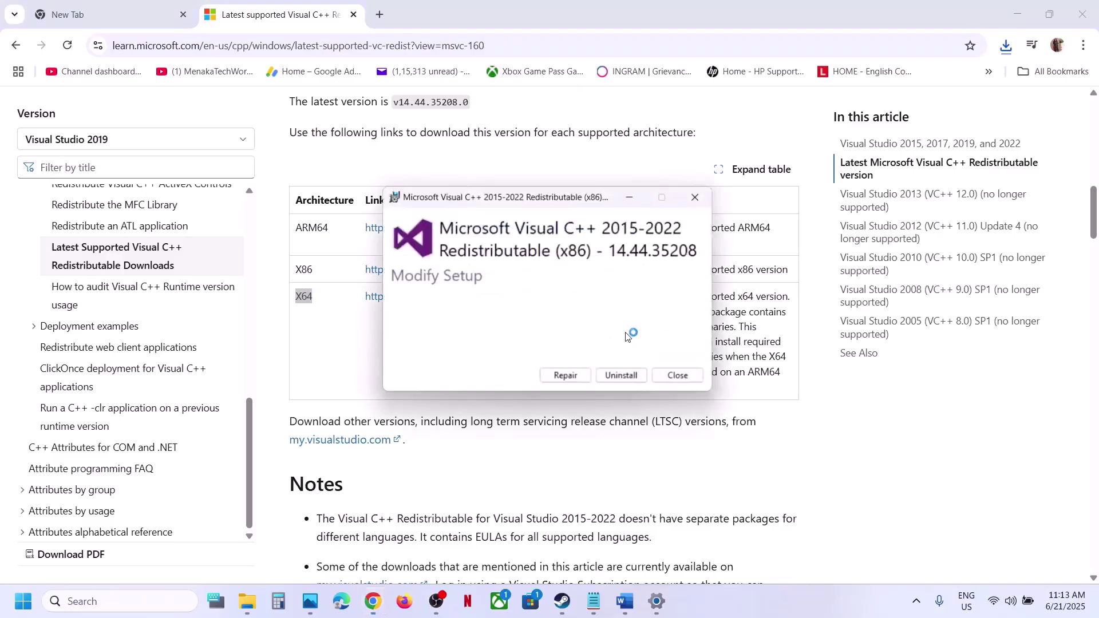
# Step: Repair the x86 and x64 Visual C++ 2015-2022 redistributables (14.44.35208), approving each UAC prompt
pyautogui.click(568, 378)
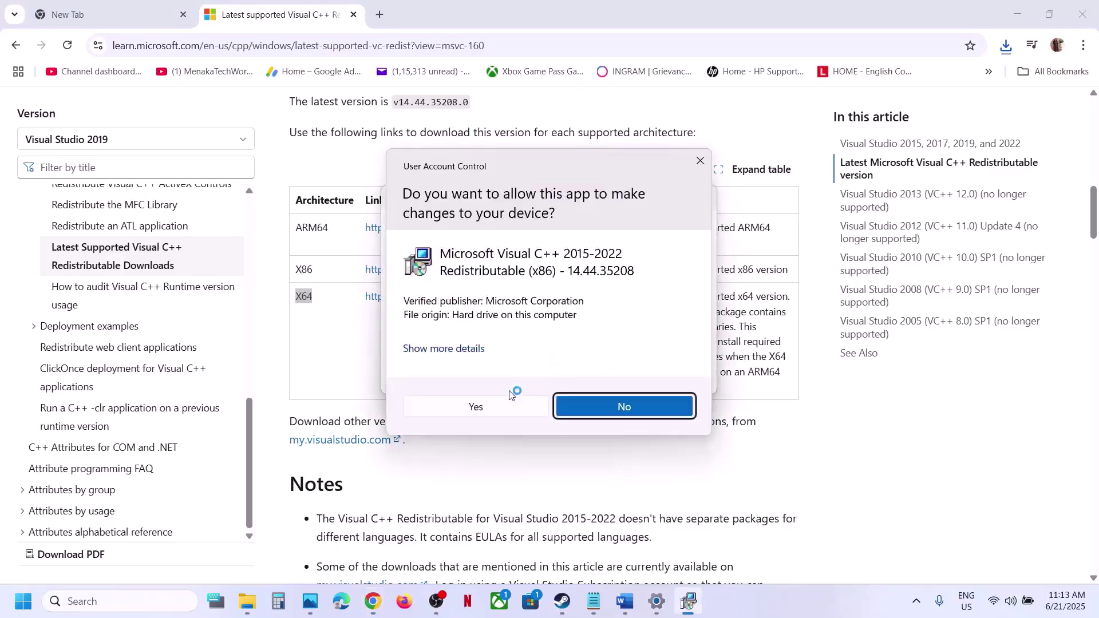
pyautogui.click(496, 408)
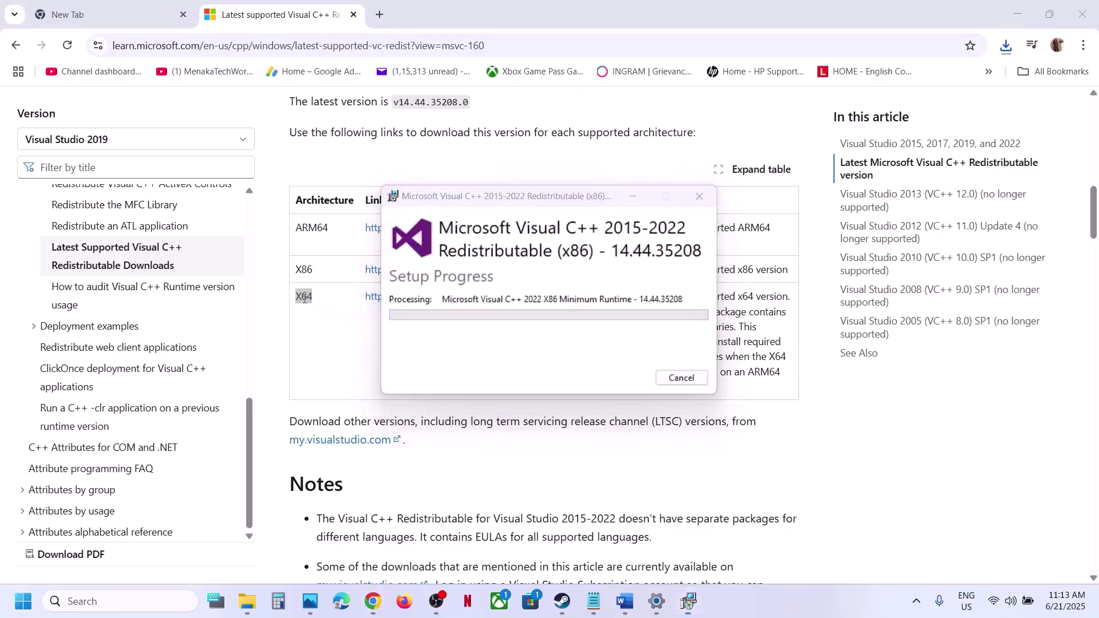
pyautogui.click(415, 303)
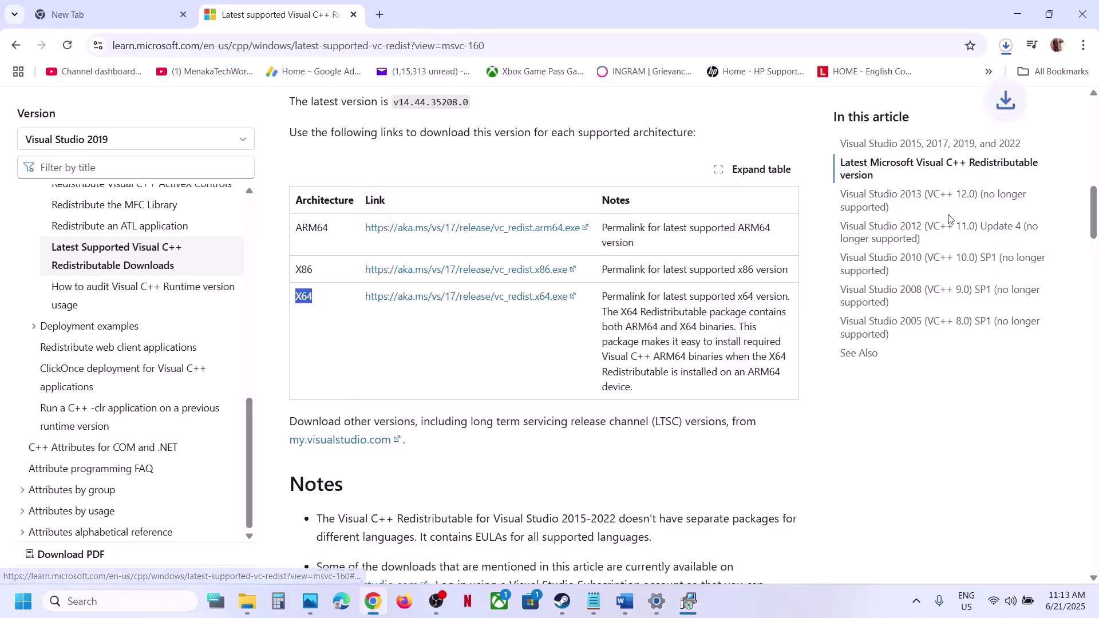
pyautogui.click(1006, 47)
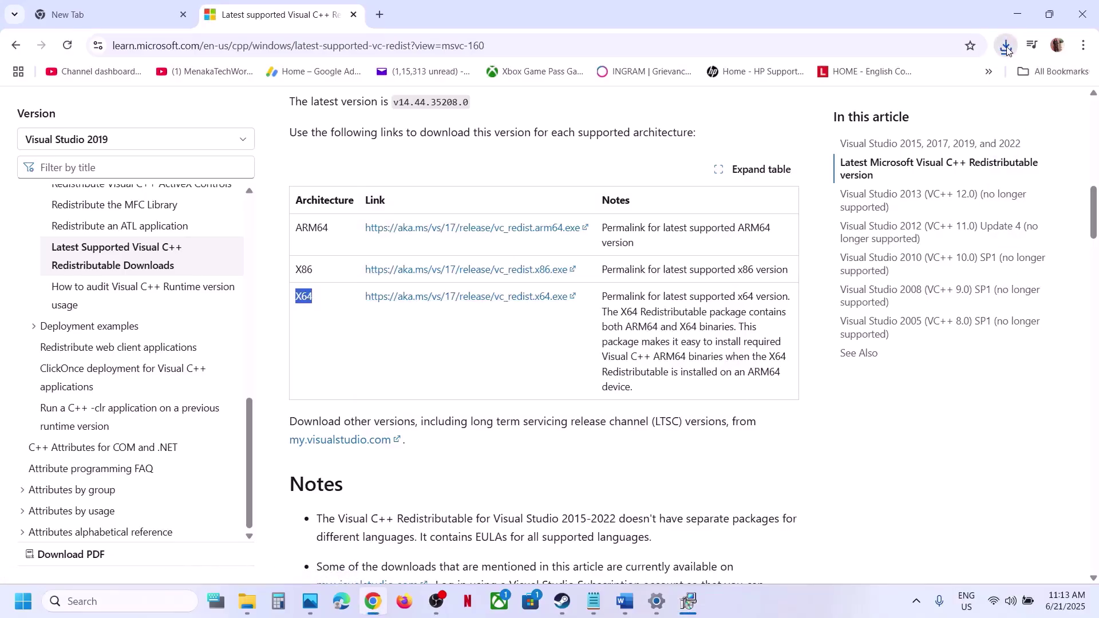
pyautogui.click(909, 113)
pyautogui.click(567, 378)
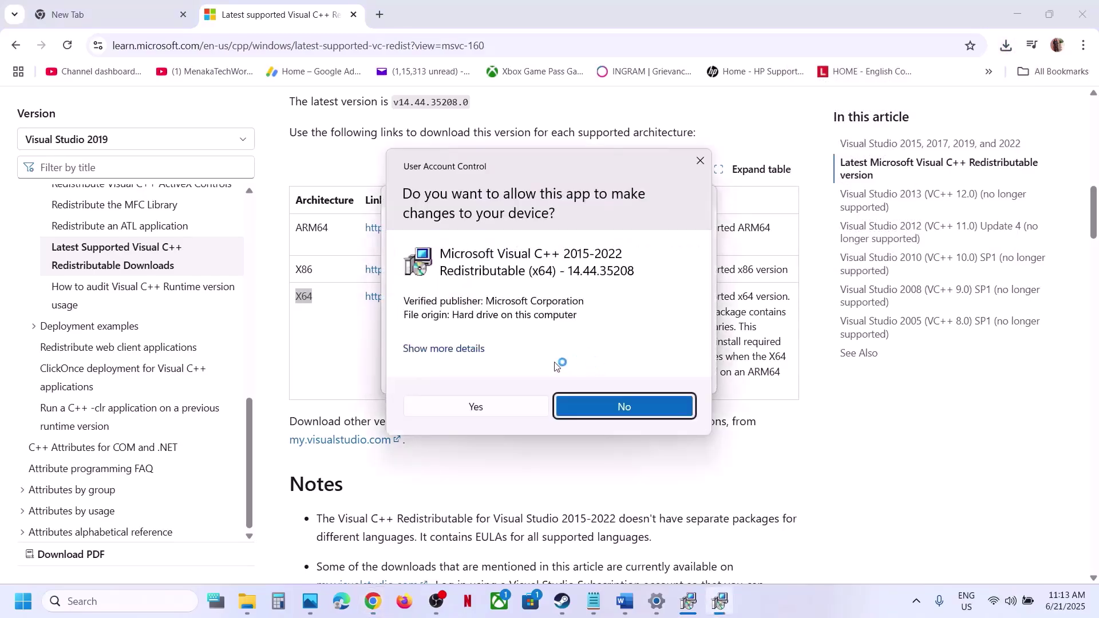
pyautogui.click(502, 406)
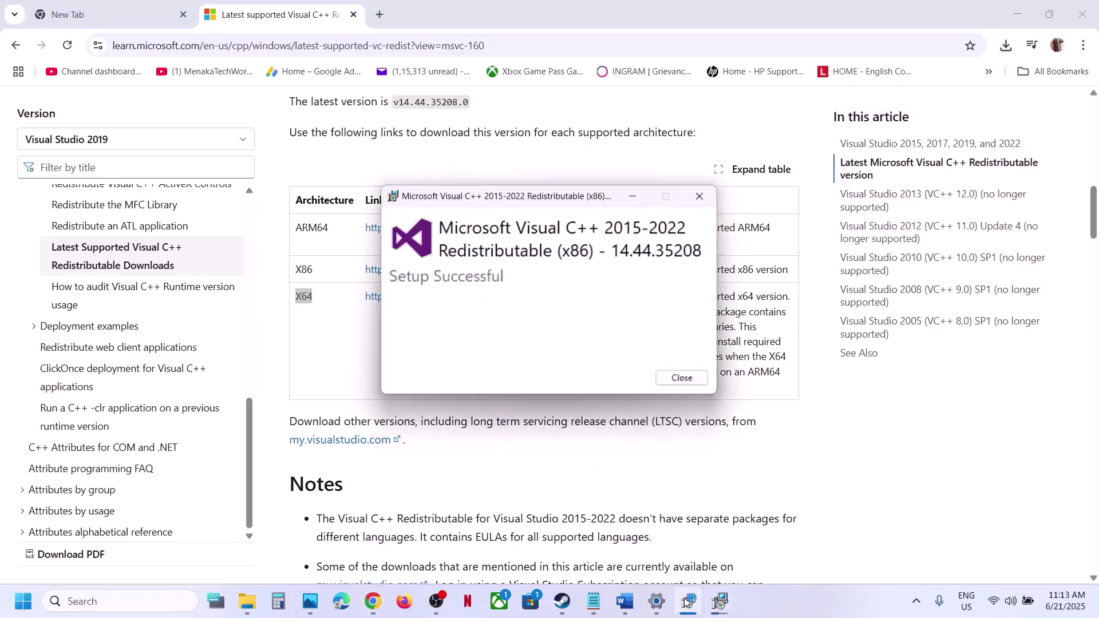
# Step: Dismiss both Setup Successful dialogs and clear away the Start menu
pyautogui.moveTo(554, 198); pyautogui.dragTo(883, 212)
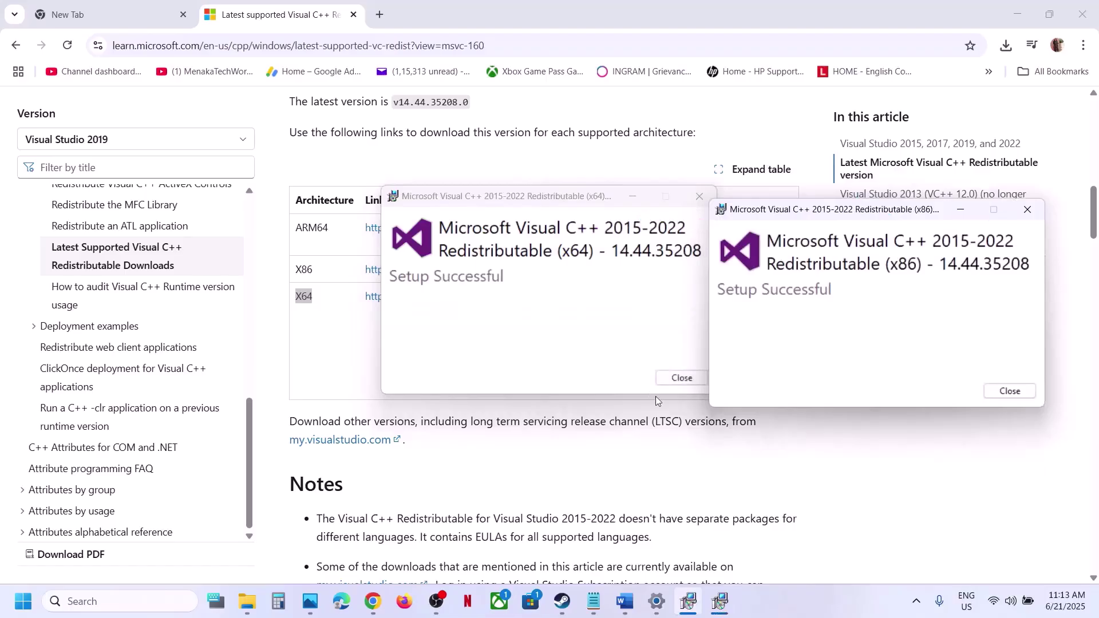
pyautogui.click(684, 382)
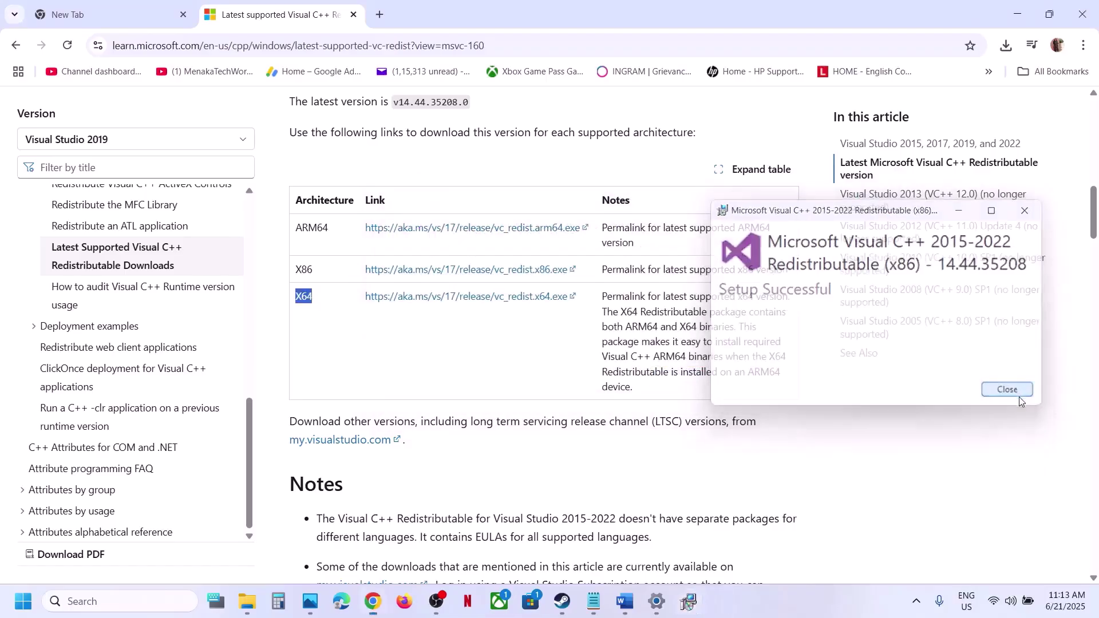
pyautogui.click(1014, 394)
pyautogui.click(33, 611)
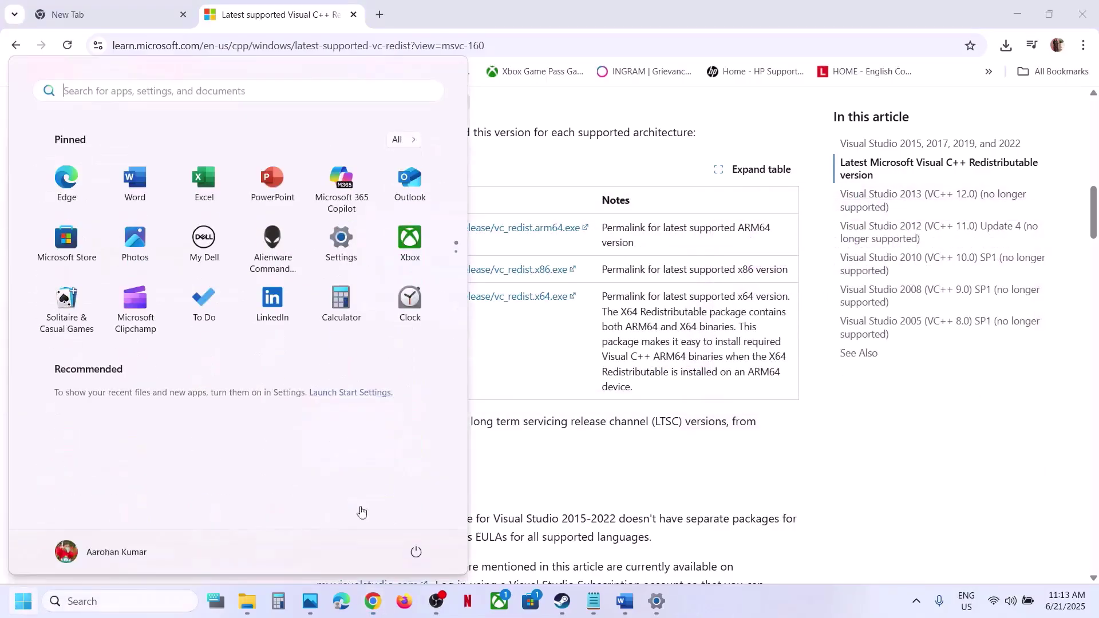
pyautogui.click(416, 552)
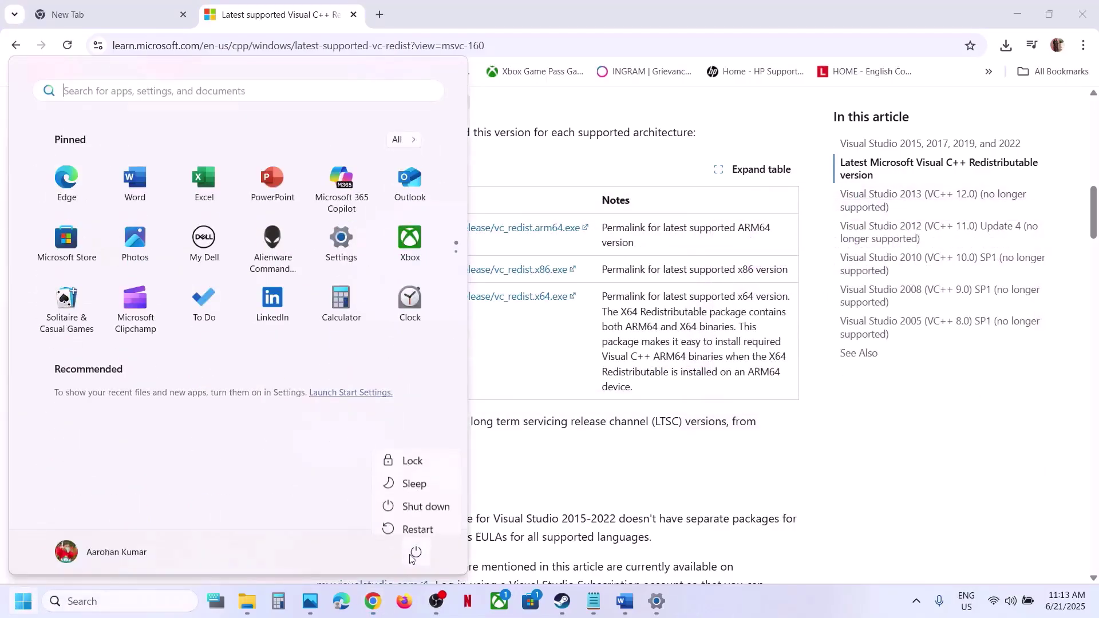
pyautogui.click(561, 601)
# Step: Maximize the Word notes and highlight the 'Disable Steam Overlay' instruction
pyautogui.click(625, 601)
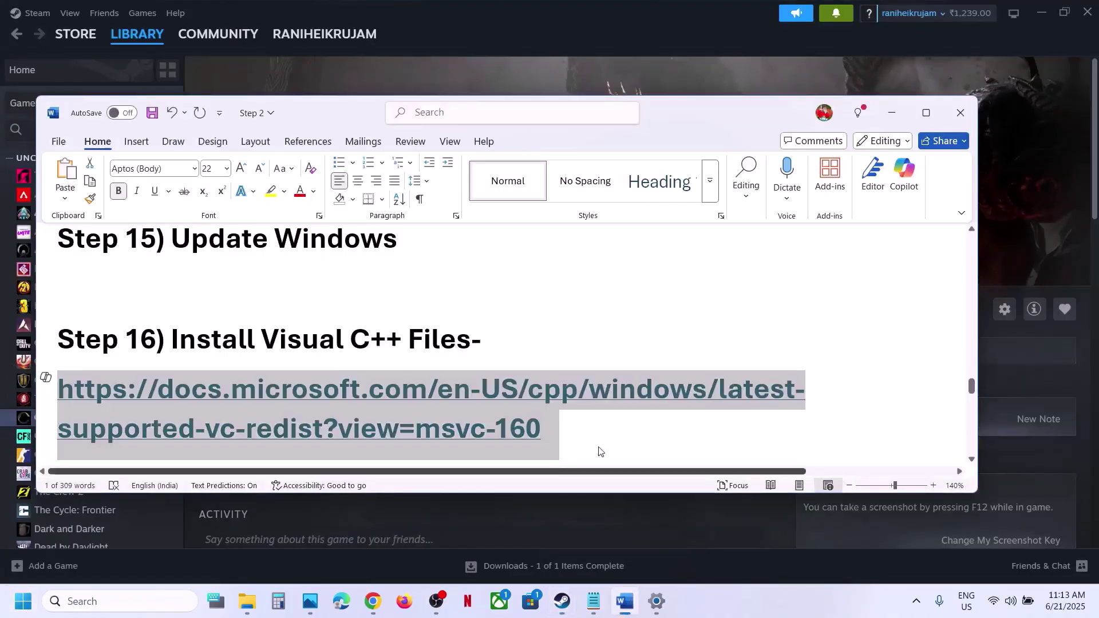
pyautogui.scroll(-3, 513, 395)
pyautogui.scroll(-3, 514, 395)
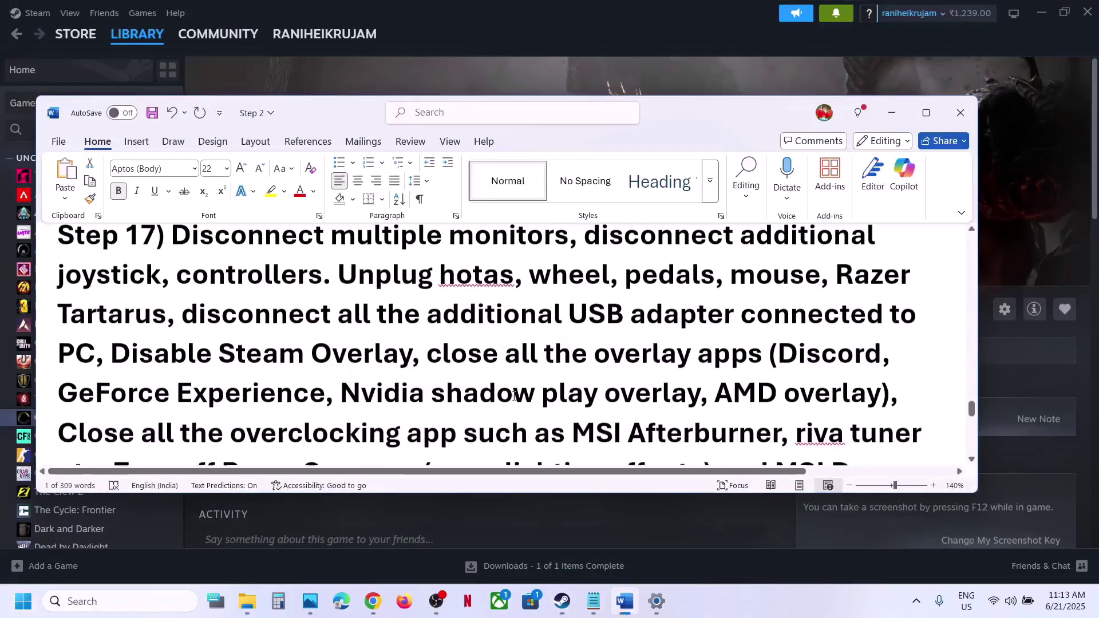
pyautogui.click(927, 113)
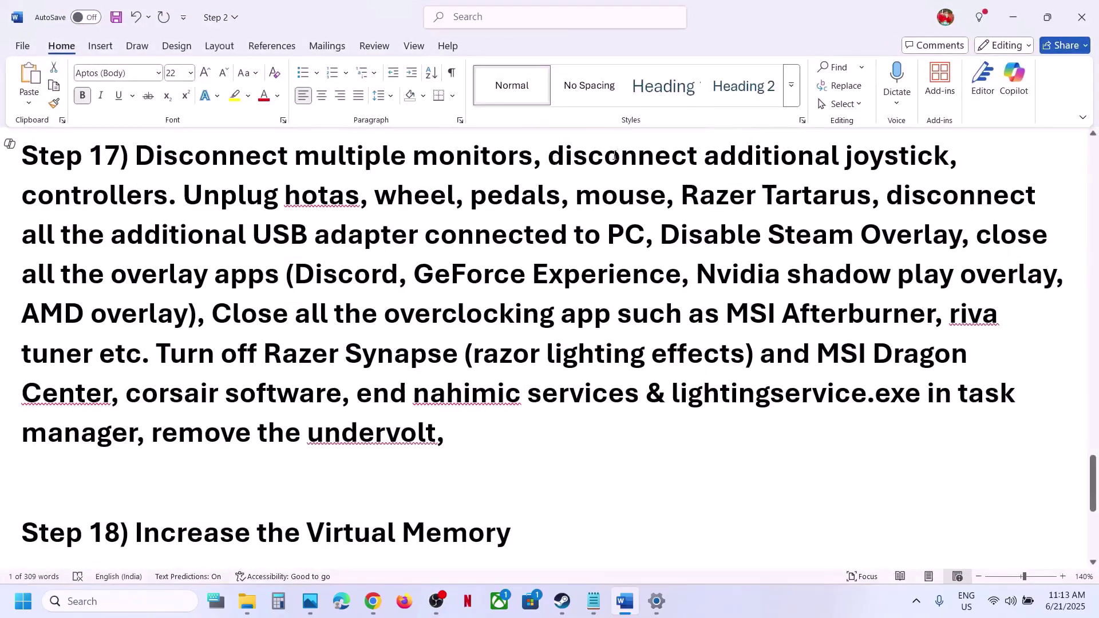
pyautogui.moveTo(614, 154); pyautogui.dragTo(962, 235)
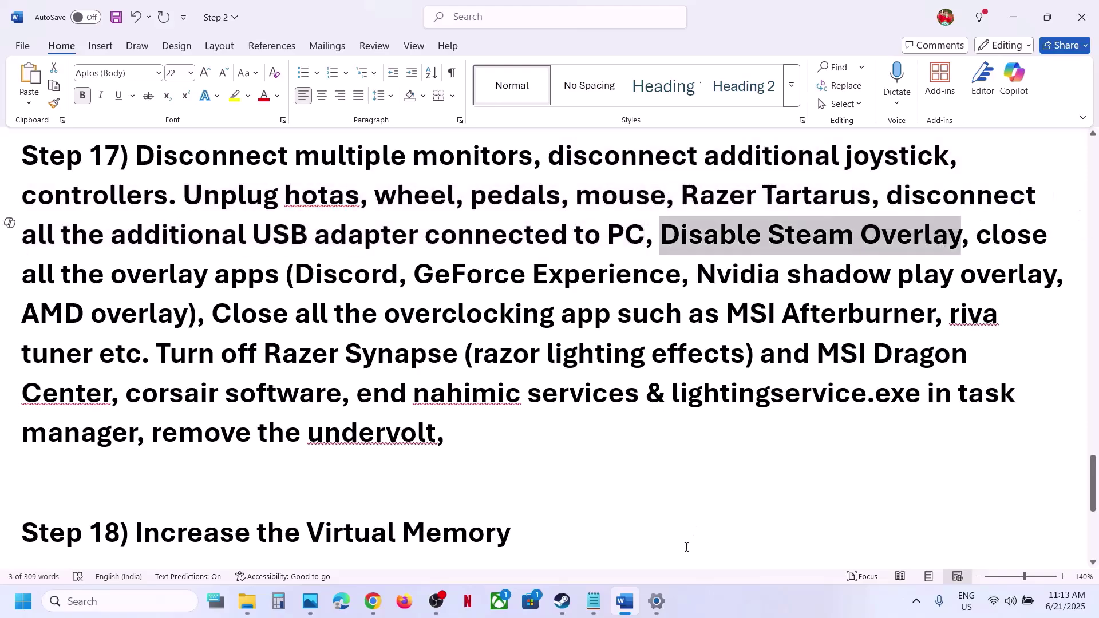
# Step: Switch off the Steam Overlay in Chrono Odyssey Playtest's Steam properties
pyautogui.click(562, 601)
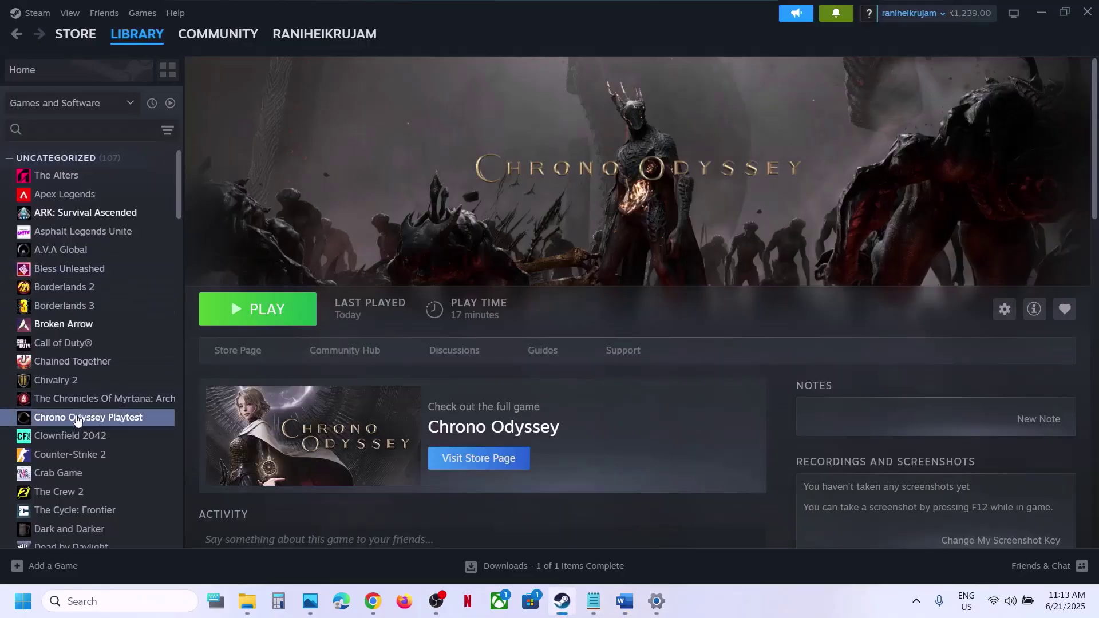
pyautogui.rightClick(78, 421)
pyautogui.click(114, 525)
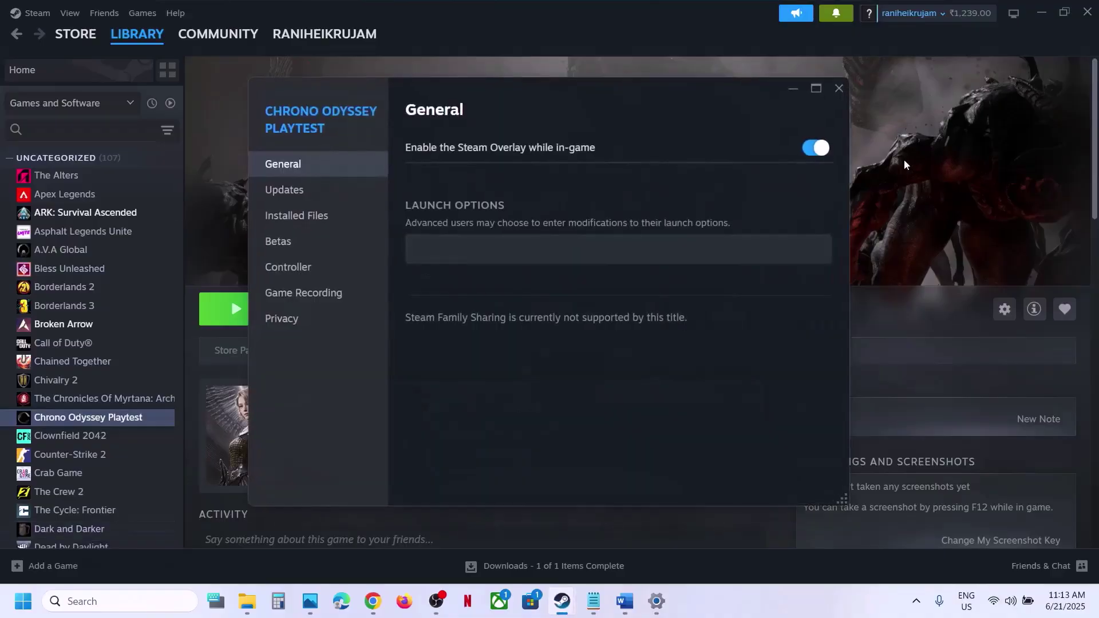
pyautogui.click(812, 148)
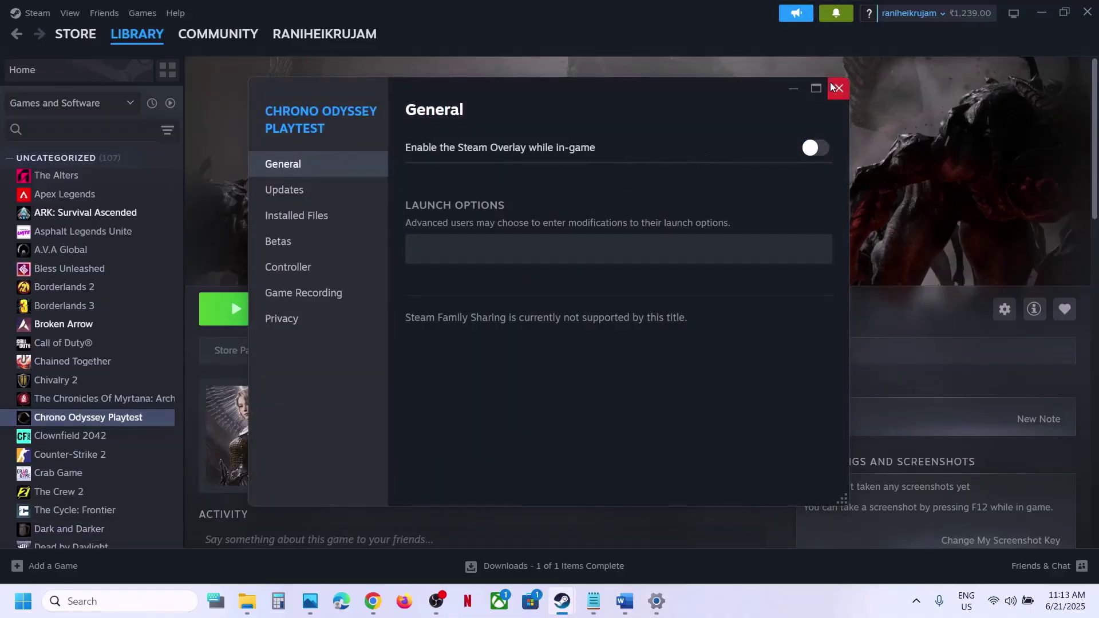
pyautogui.click(837, 88)
# Step: Replace 'GeForce Experience' with 'Nvidia App' in the overlay apps instruction
pyautogui.click(635, 606)
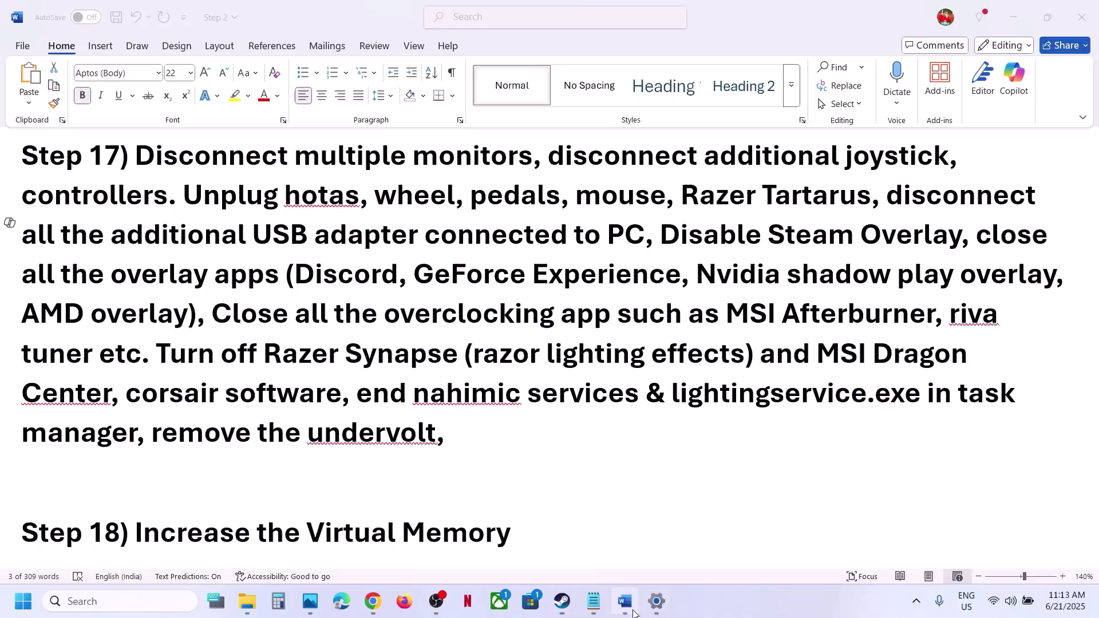
pyautogui.doubleClick(359, 277)
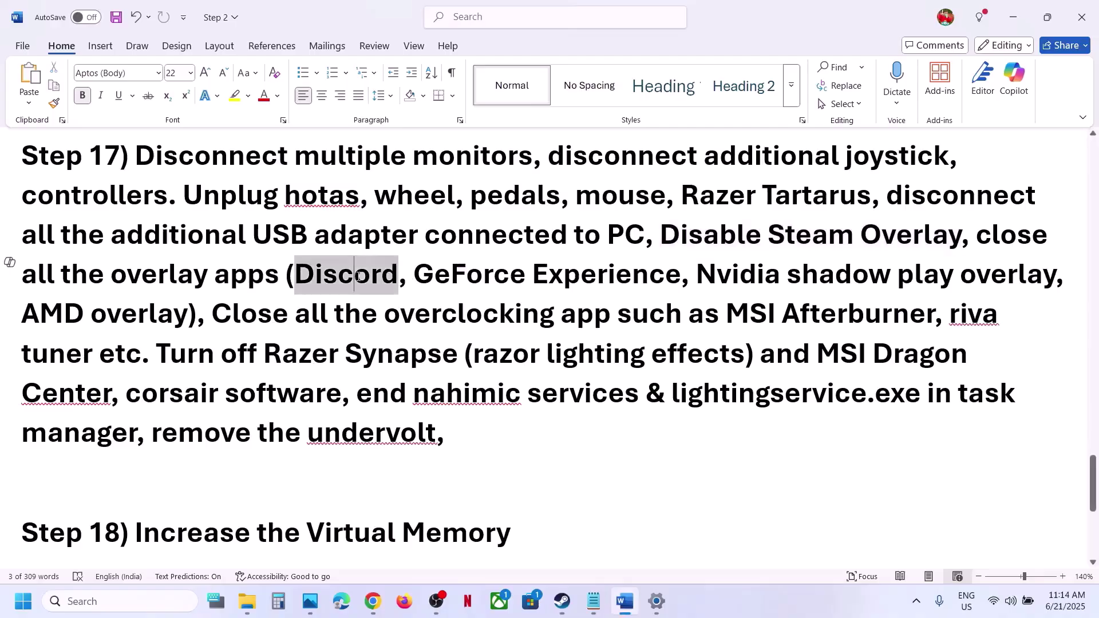
pyautogui.moveTo(419, 281); pyautogui.dragTo(663, 286)
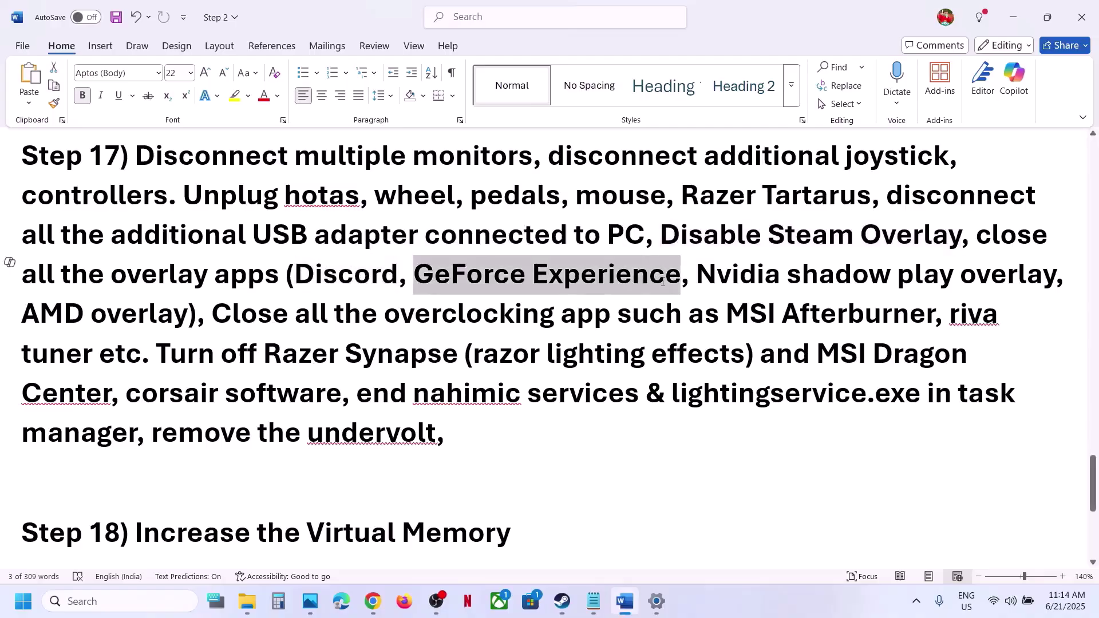
pyautogui.write('Nvidia App')
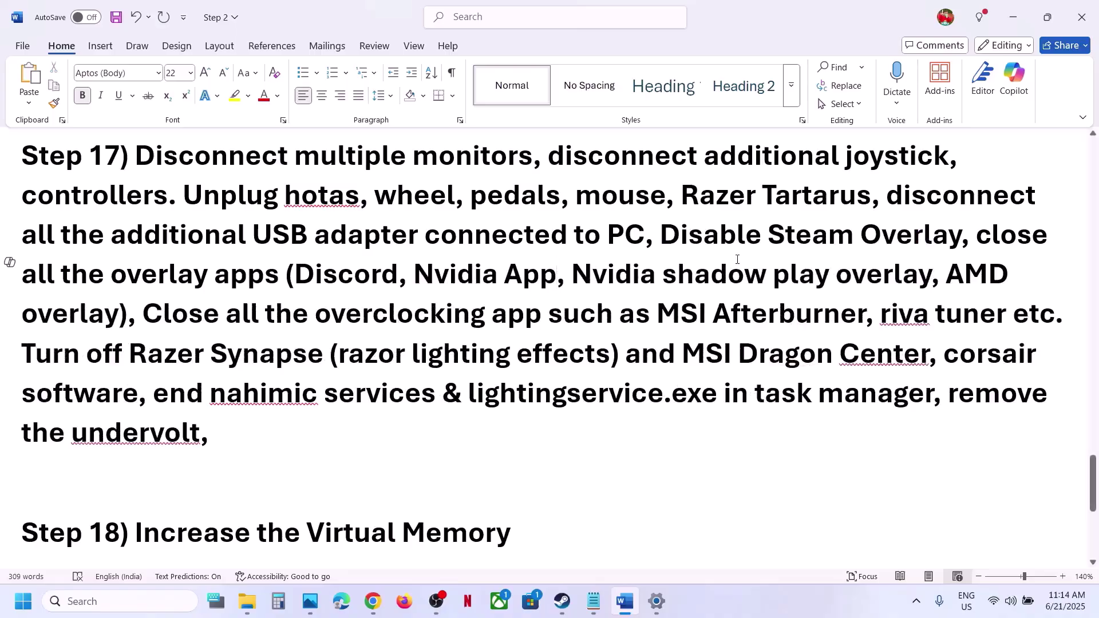
pyautogui.moveTo(427, 278); pyautogui.dragTo(554, 279)
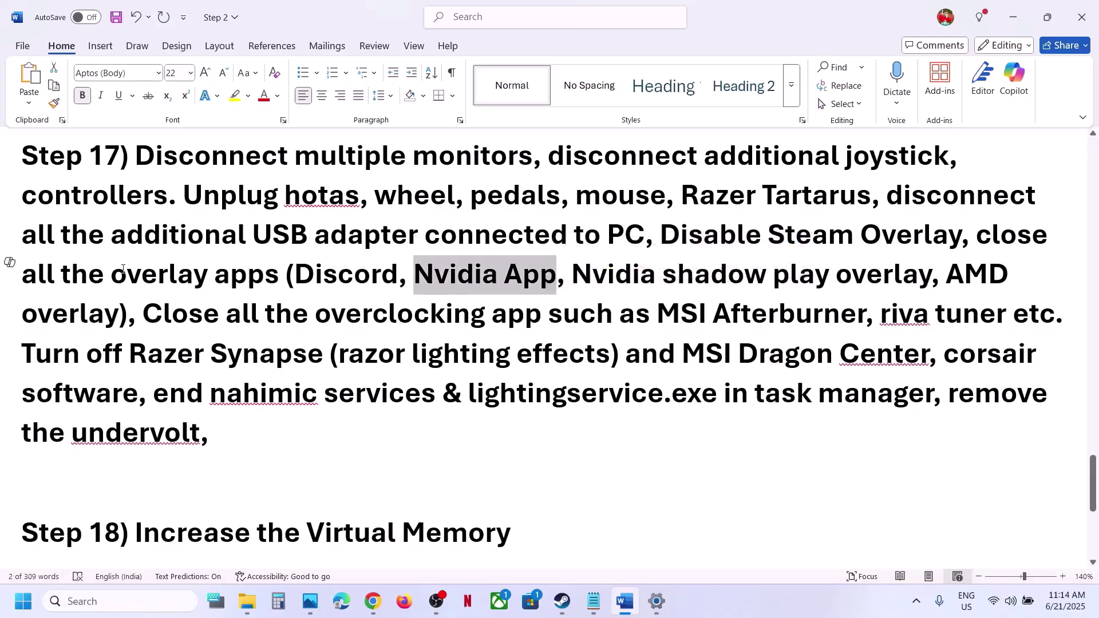
# Step: Insert 'Set the overclock default,' before 'Close' in the overclocking instruction
pyautogui.moveTo(32, 280); pyautogui.dragTo(871, 316)
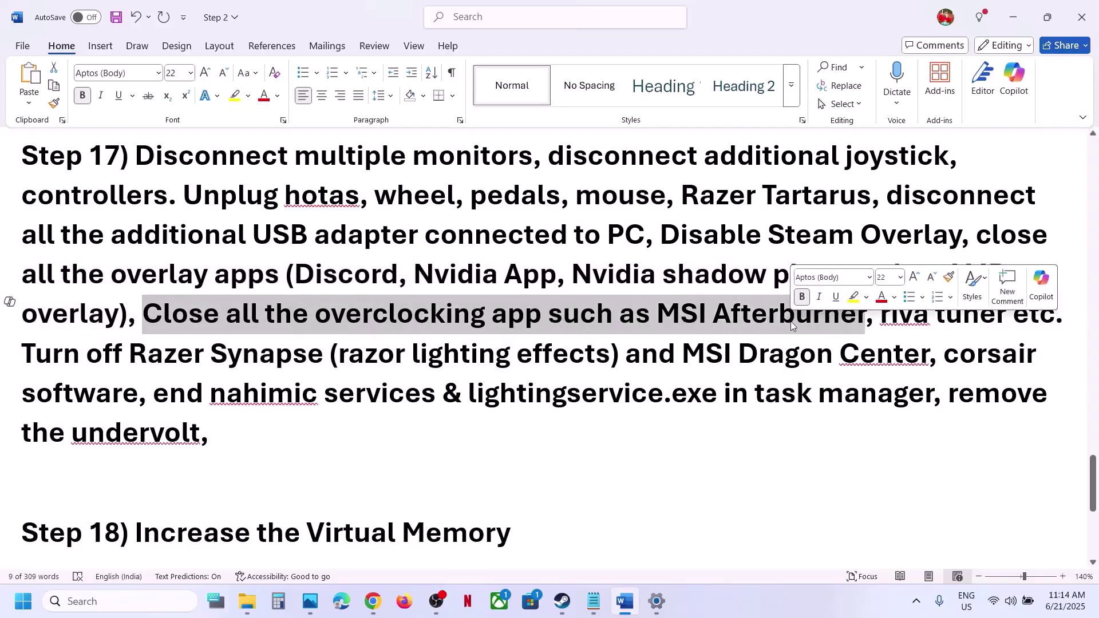
pyautogui.doubleClick(905, 314)
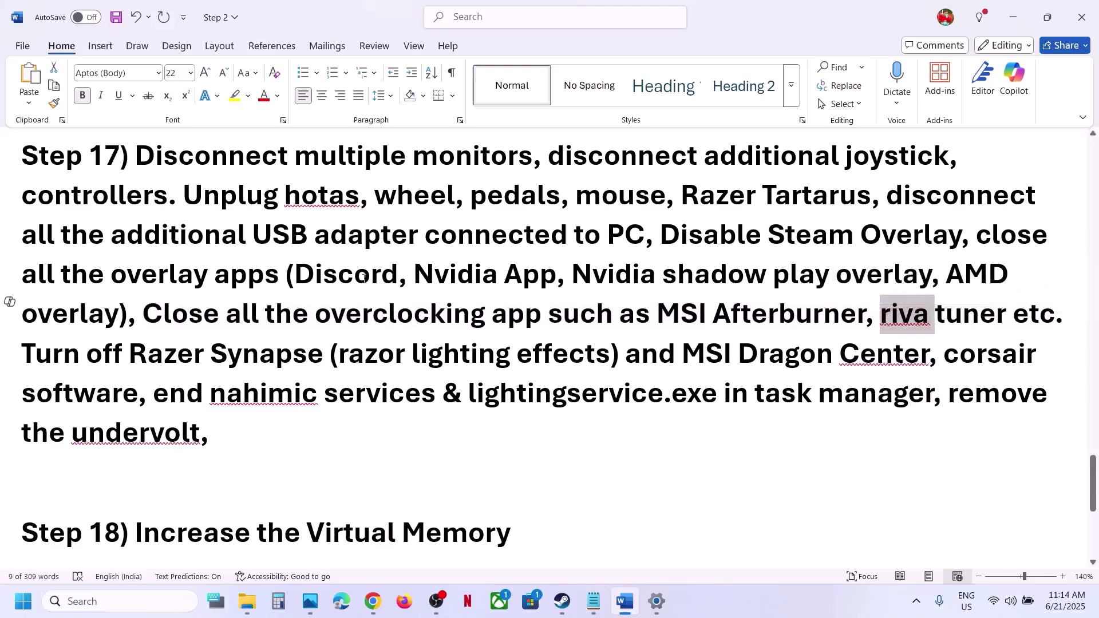
pyautogui.click(314, 307)
pyautogui.hotkey('shift', 'Right')
pyautogui.hotkey('shift', 'Right')
pyautogui.hotkey('shift', 'Right')
pyautogui.hotkey('shift', 'Right')
pyautogui.hotkey('shift', 'Right')
pyautogui.hotkey('shift', 'Right')
pyautogui.hotkey('shift', 'Right')
pyautogui.hotkey('shift', 'Right')
pyautogui.hotkey('shift', 'Right')
pyautogui.hotkey('shift', 'Right')
pyautogui.hotkey('shift', 'Right')
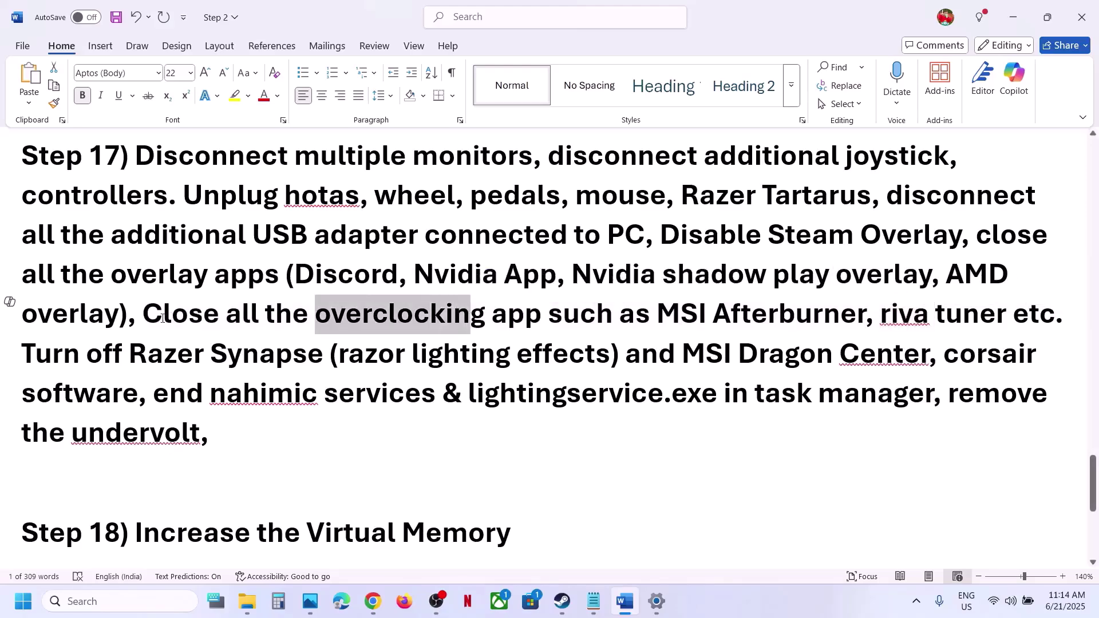
pyautogui.click(143, 317)
pyautogui.write('Set the o')
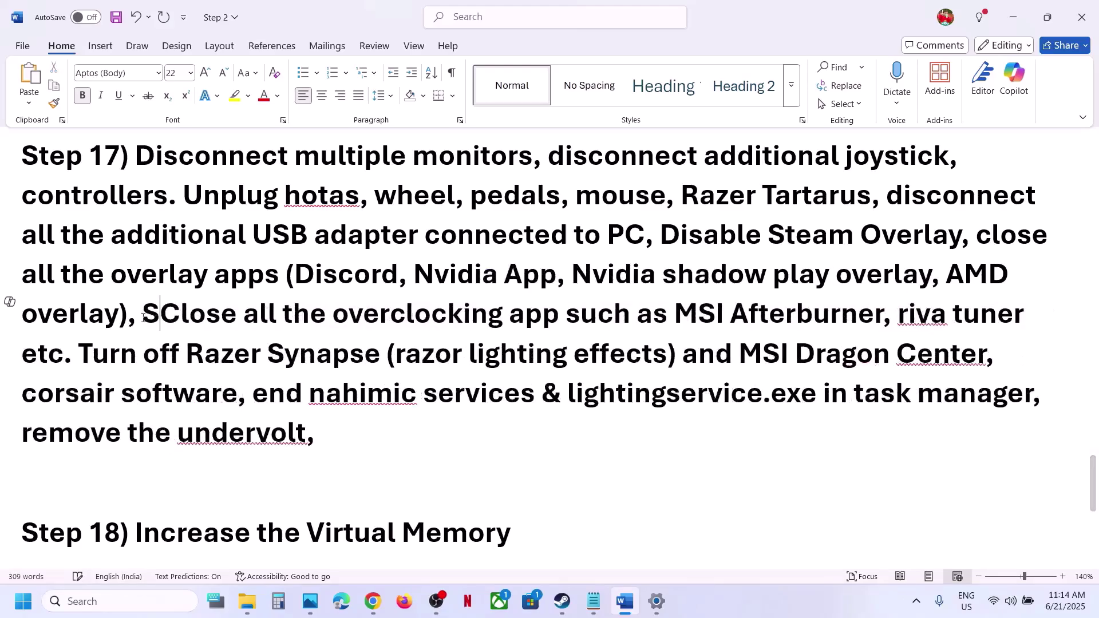
pyautogui.write('verclock')
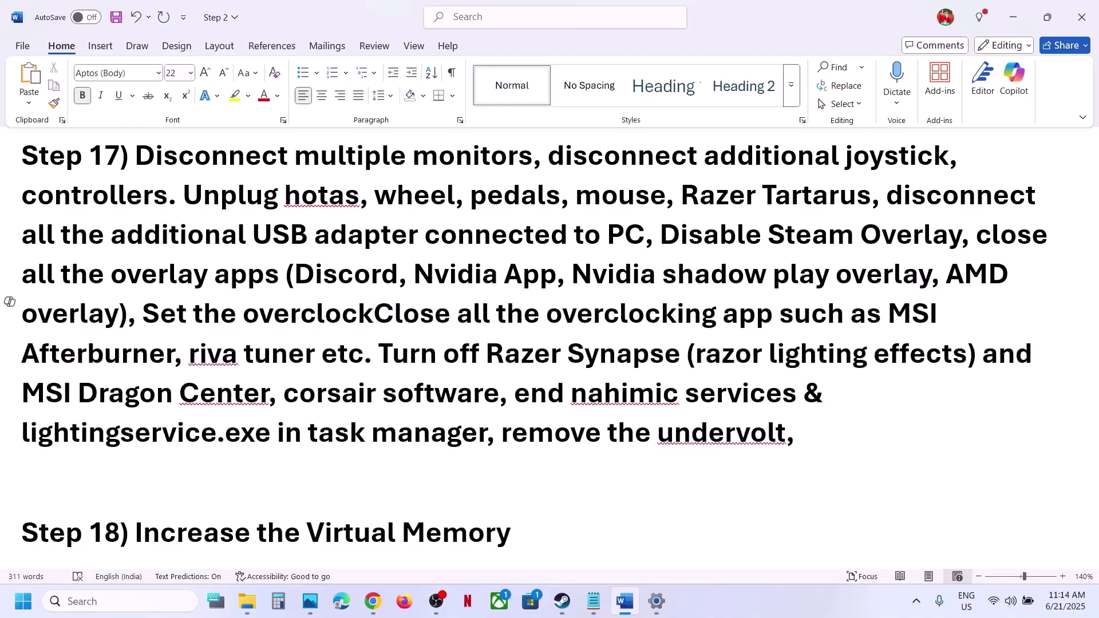
pyautogui.write(',')
pyautogui.press('BackSpace')
pyautogui.write('de')
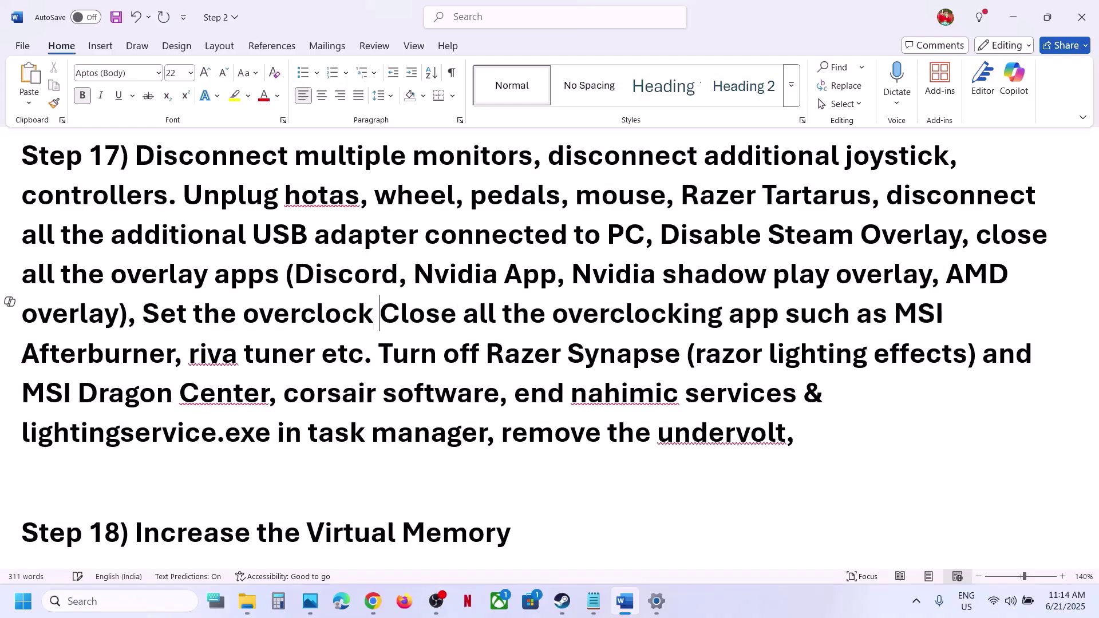
pyautogui.write('fault')
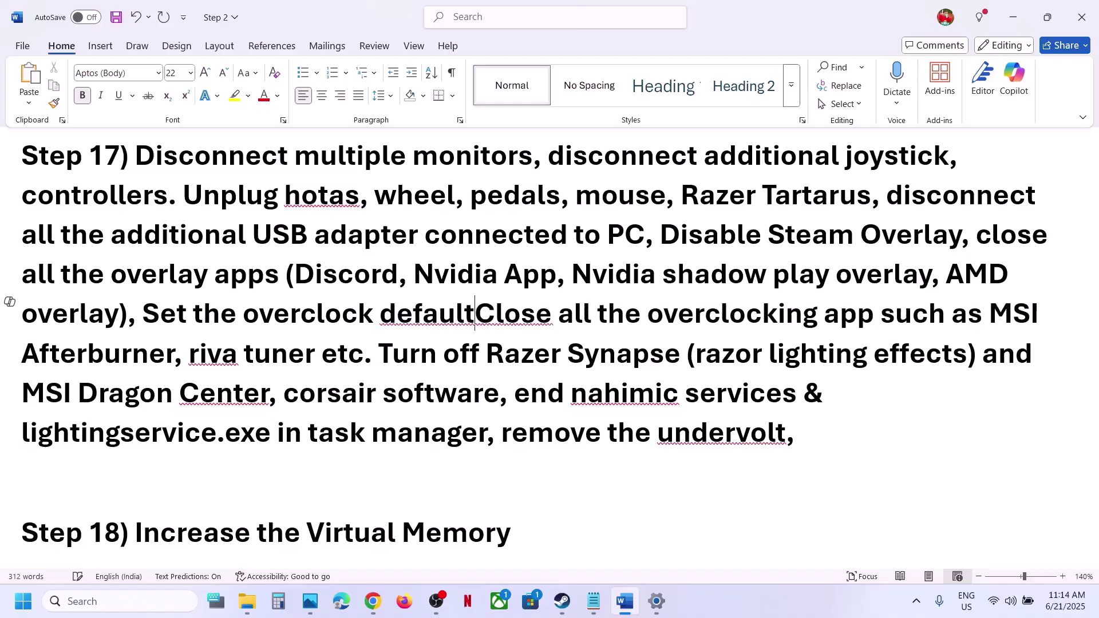
pyautogui.write(',')
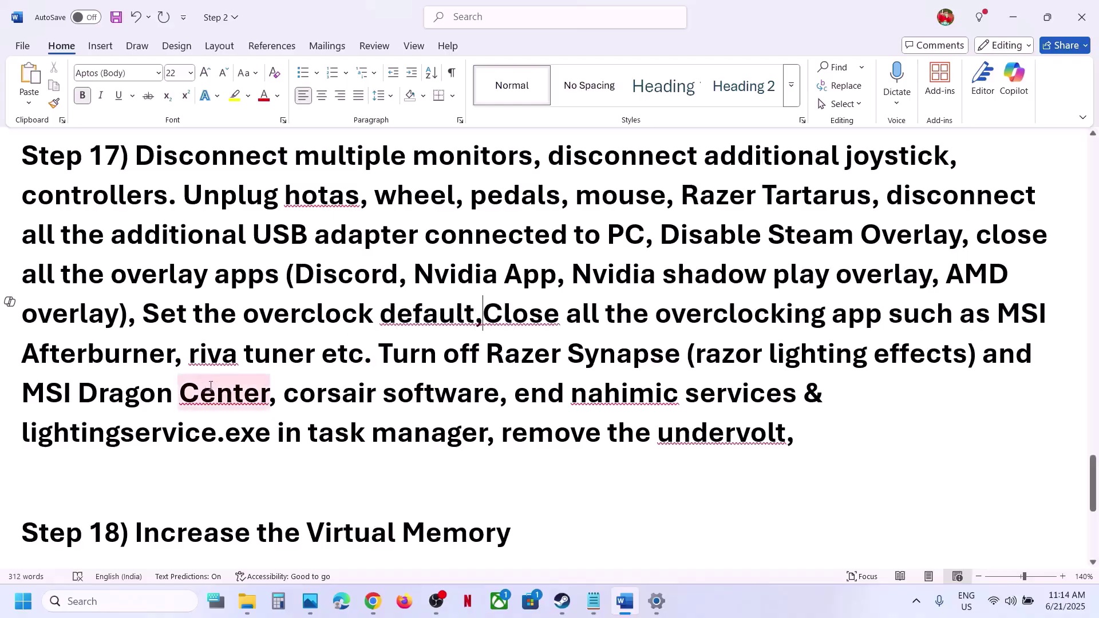
# Step: Review the Razer Synapse and undervolt lines, then save the notes with Ctrl+S
pyautogui.moveTo(393, 359); pyautogui.dragTo(474, 426)
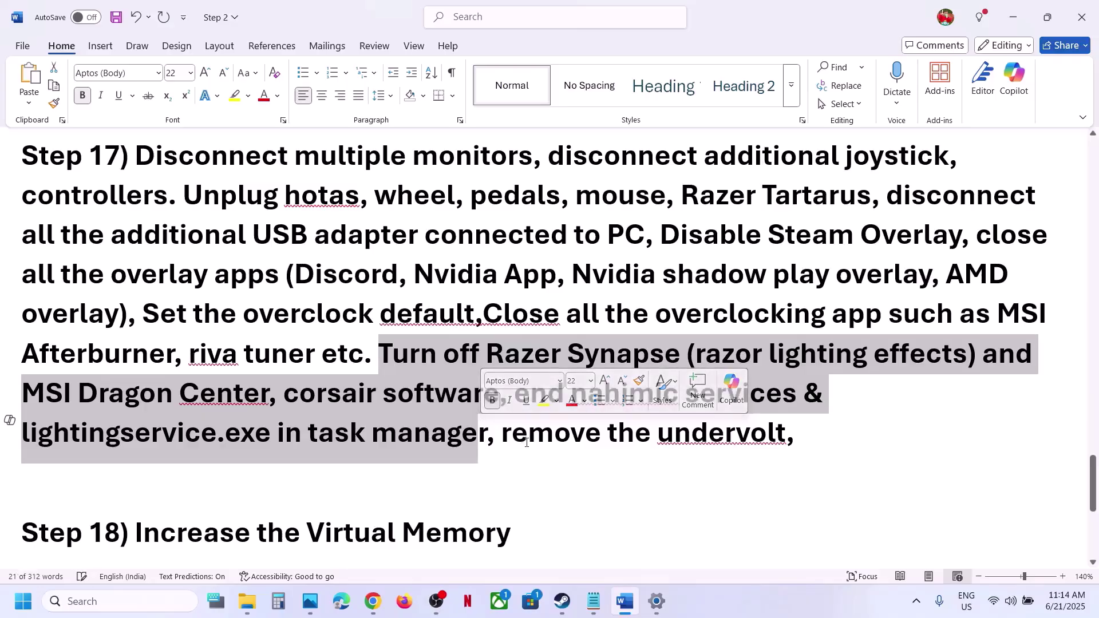
pyautogui.moveTo(547, 438); pyautogui.dragTo(784, 435)
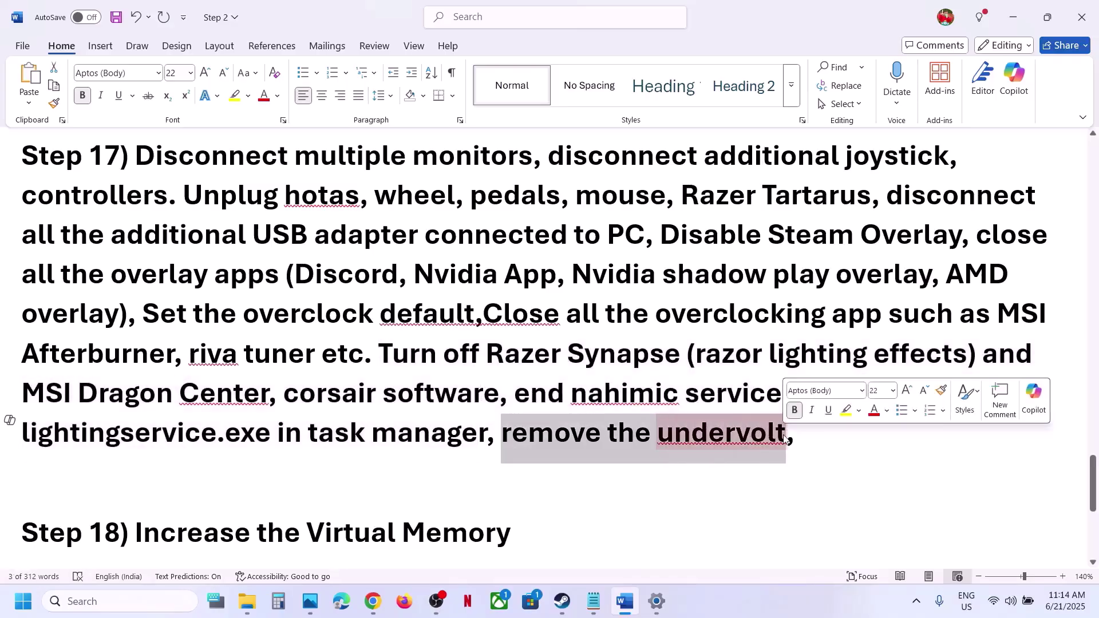
pyautogui.hotkey('ctrl', 's')
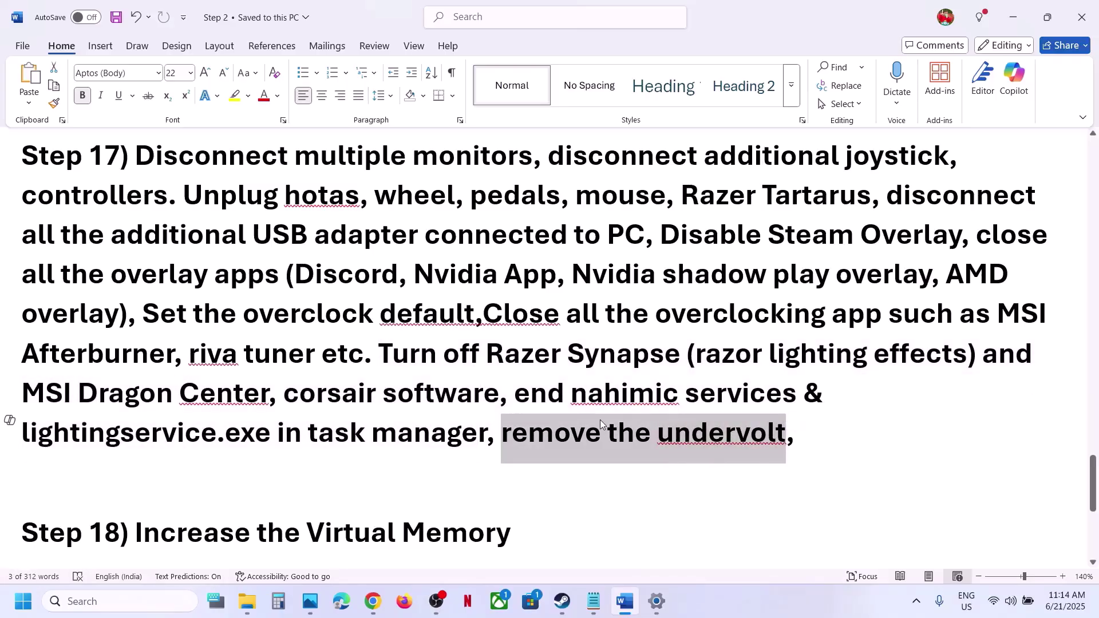
# Step: Copy the 'View Advanced system settings' line from the virtual memory notes
pyautogui.scroll(-3, 450, 477)
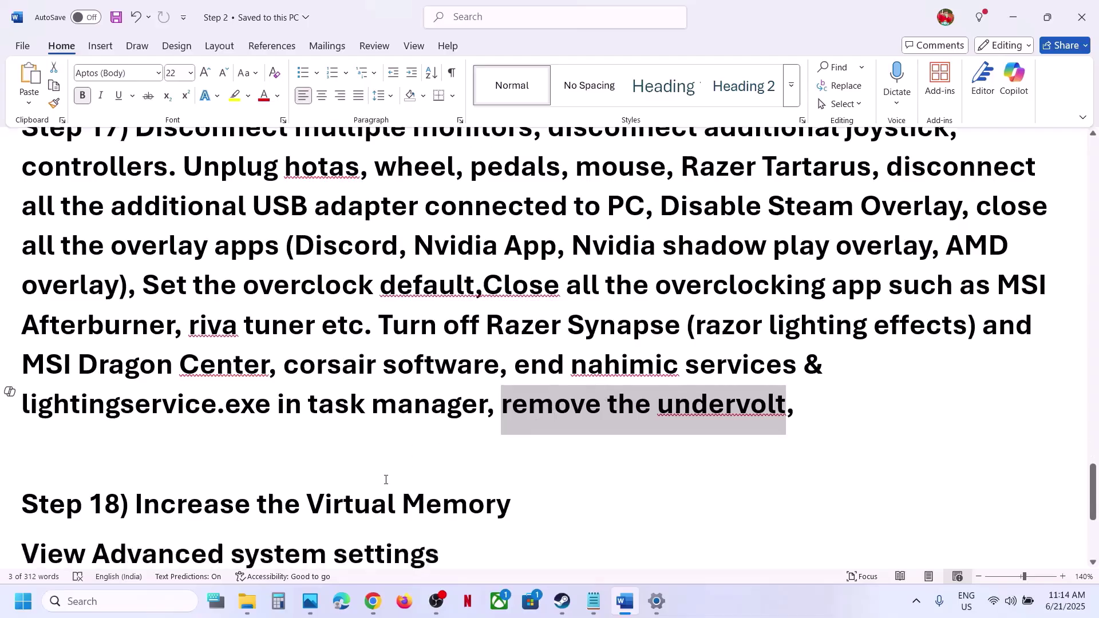
pyautogui.moveTo(198, 452); pyautogui.dragTo(508, 449)
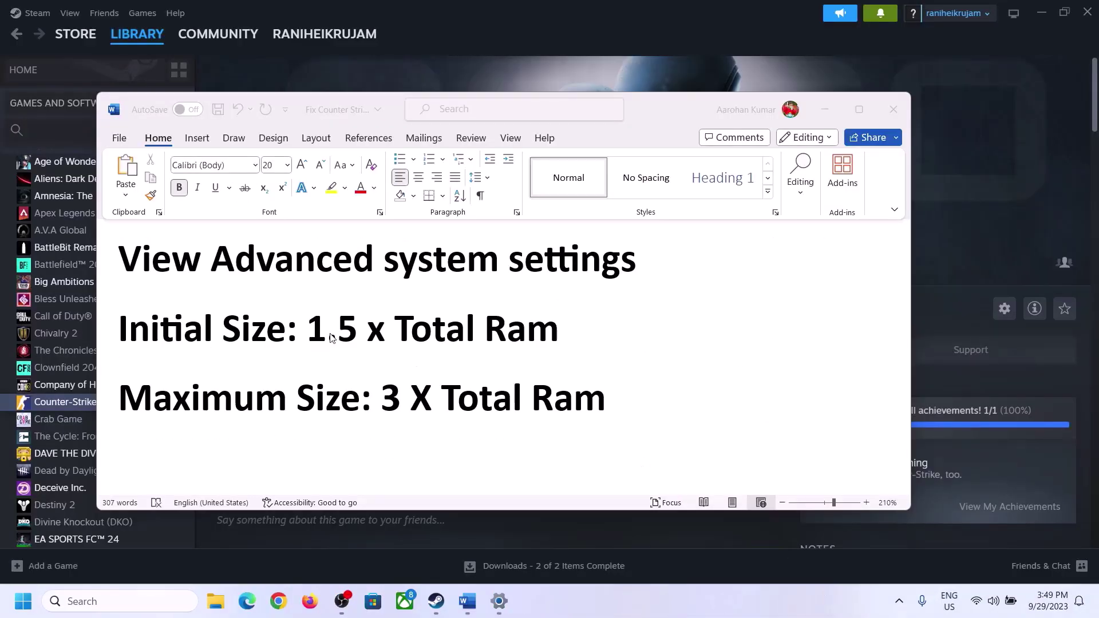
pyautogui.click(161, 266)
pyautogui.moveTo(119, 261); pyautogui.dragTo(630, 257)
pyautogui.hotkey('ctrl', 'c')
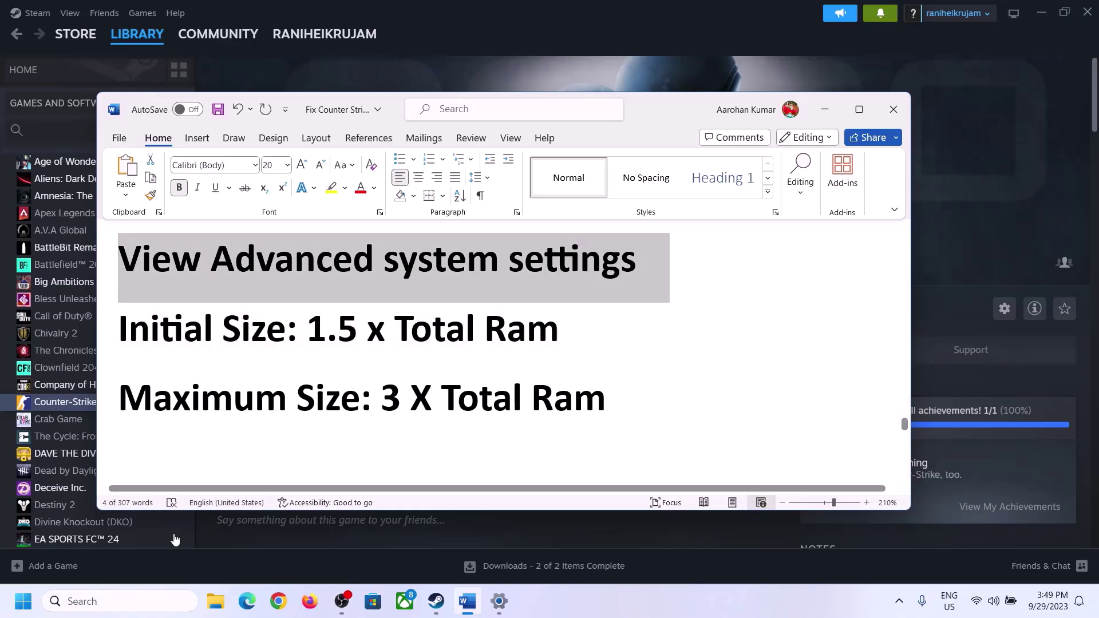
# Step: Search for and open View advanced system settings, placing System Properties over the notes
pyautogui.click(130, 599)
pyautogui.hotkey('ctrl', 'v')
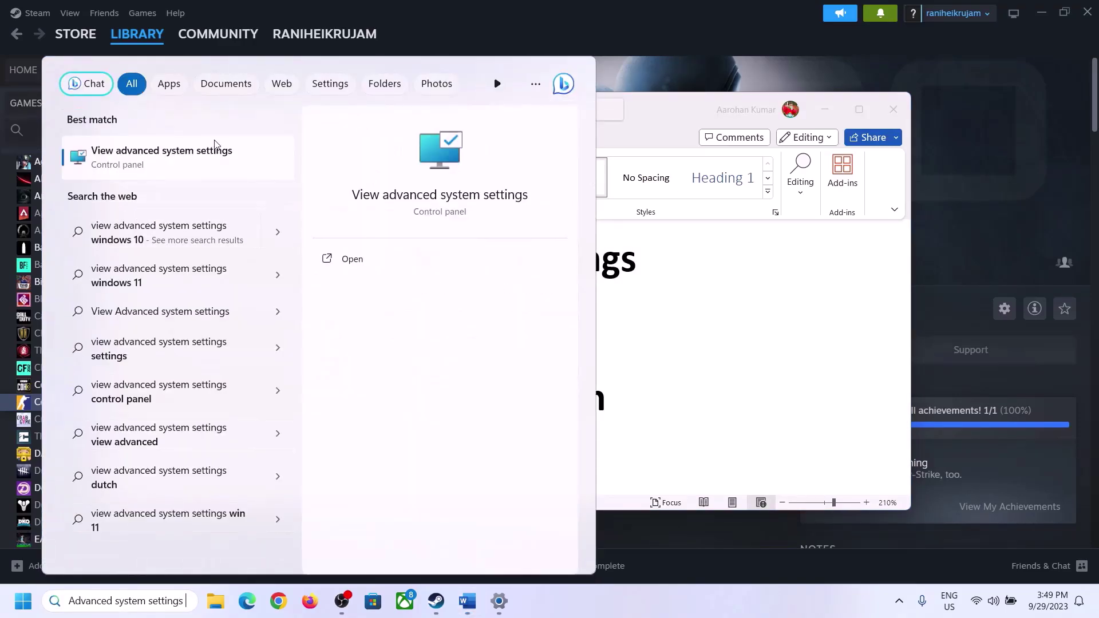
pyautogui.click(153, 165)
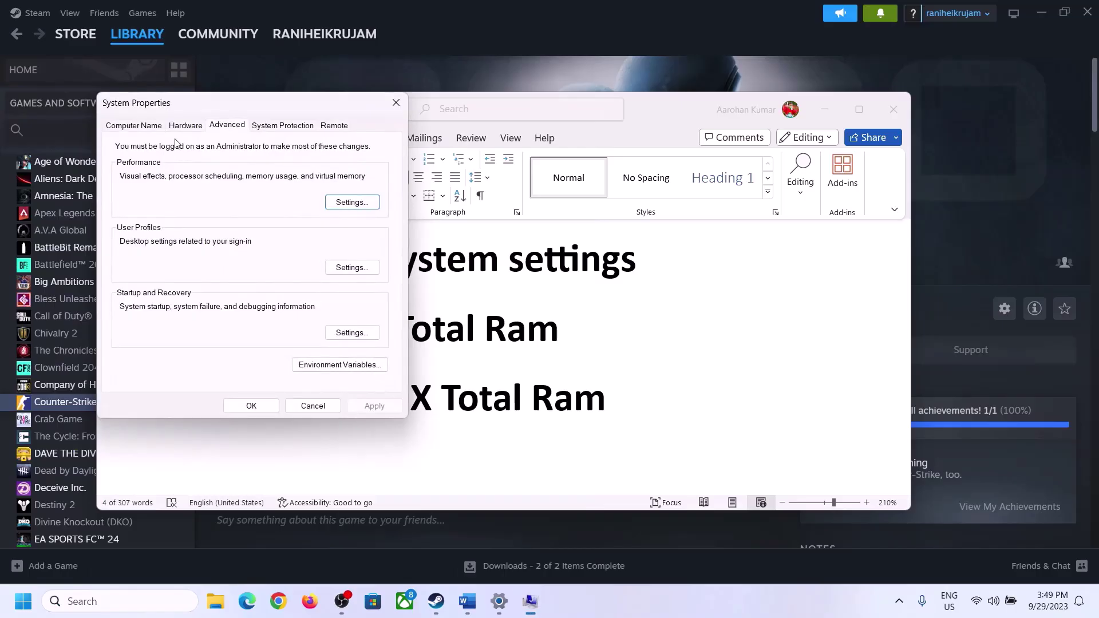
pyautogui.moveTo(228, 107); pyautogui.dragTo(491, 194)
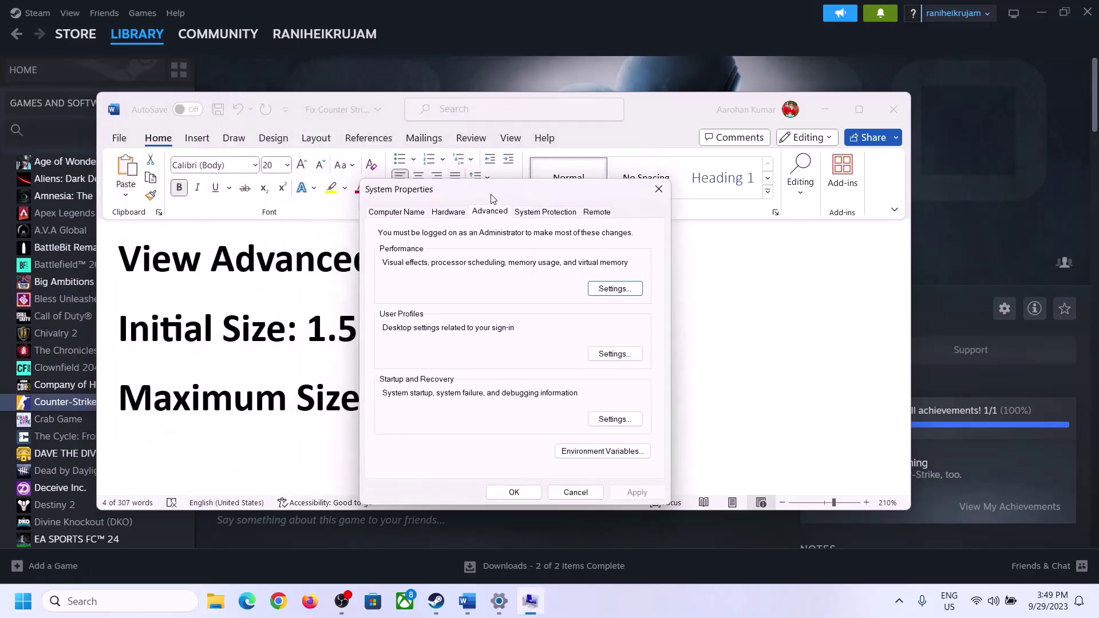
# Step: In Virtual Memory, uncheck automatic paging file management and choose Custom size for drive C:
pyautogui.click(615, 289)
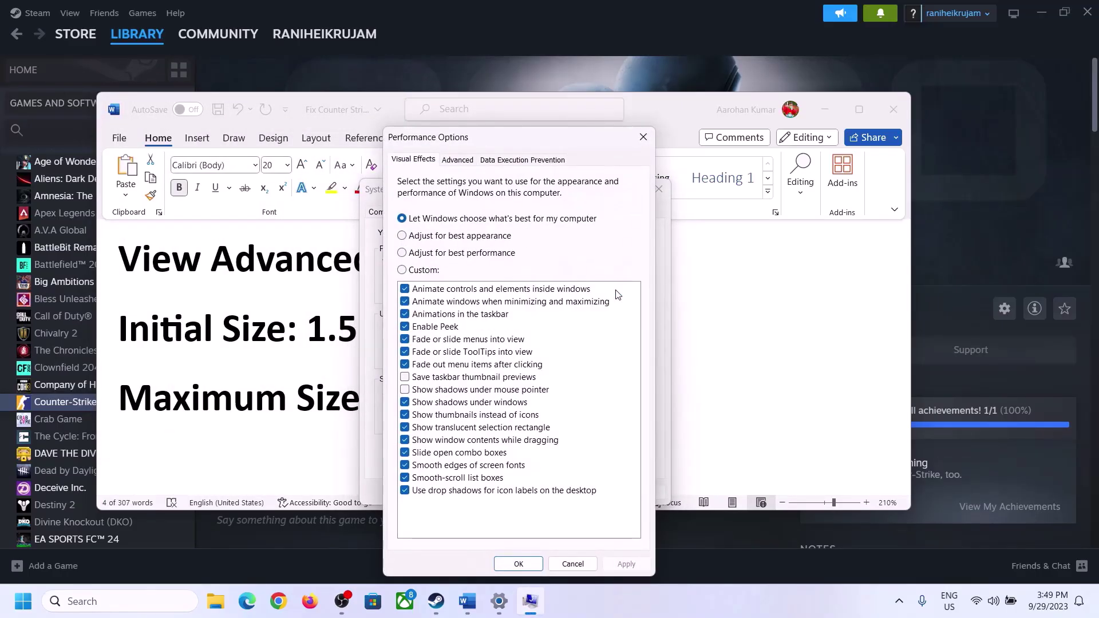
pyautogui.click(464, 163)
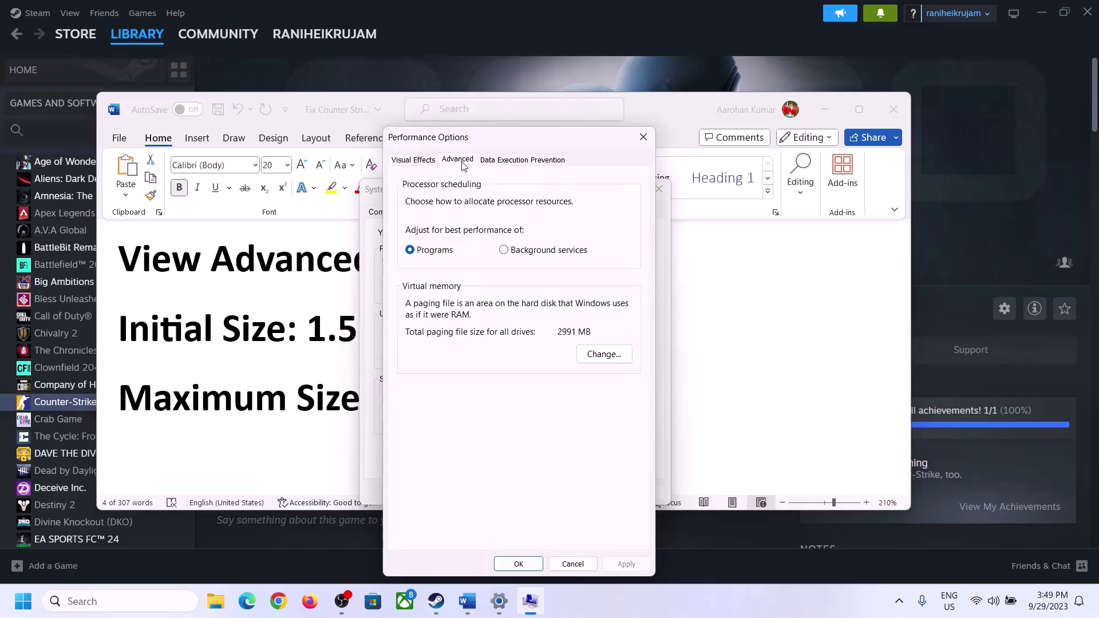
pyautogui.click(608, 354)
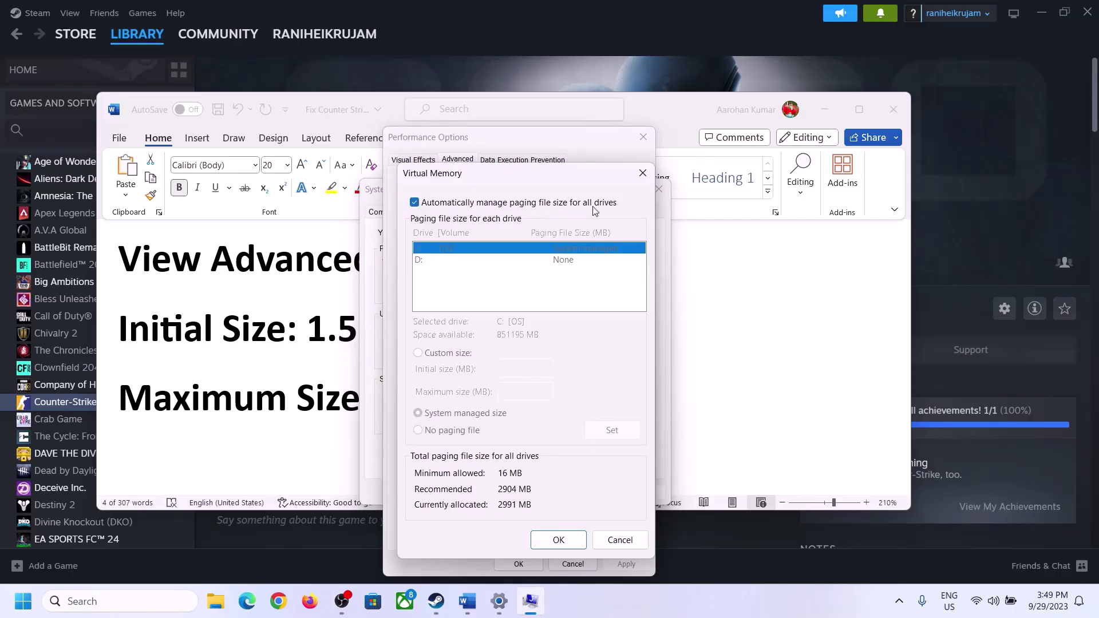
pyautogui.click(415, 203)
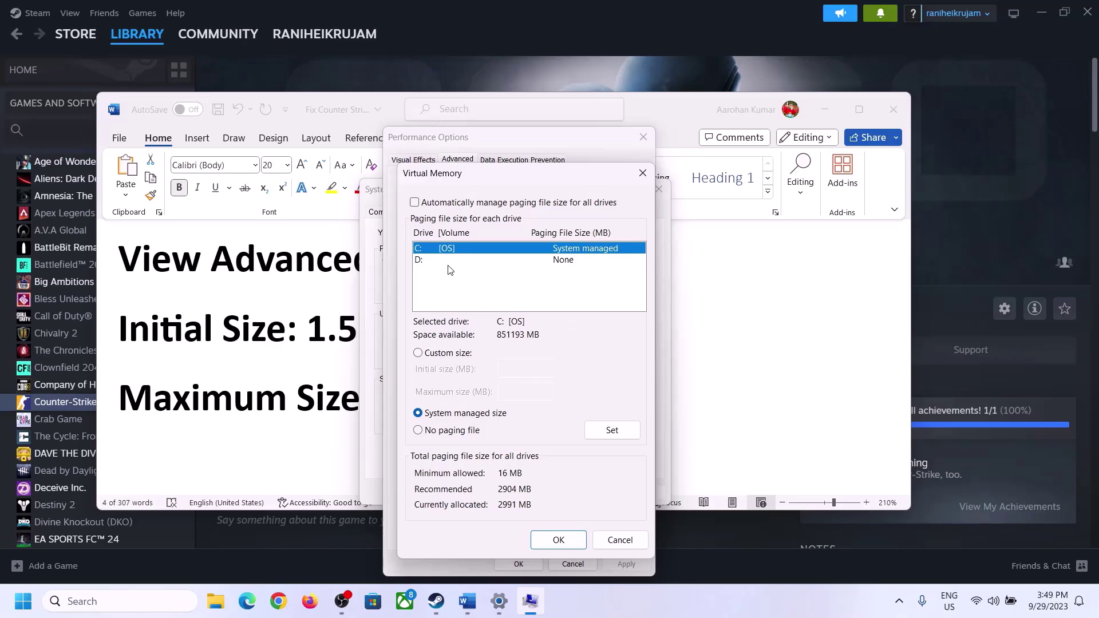
pyautogui.click(419, 354)
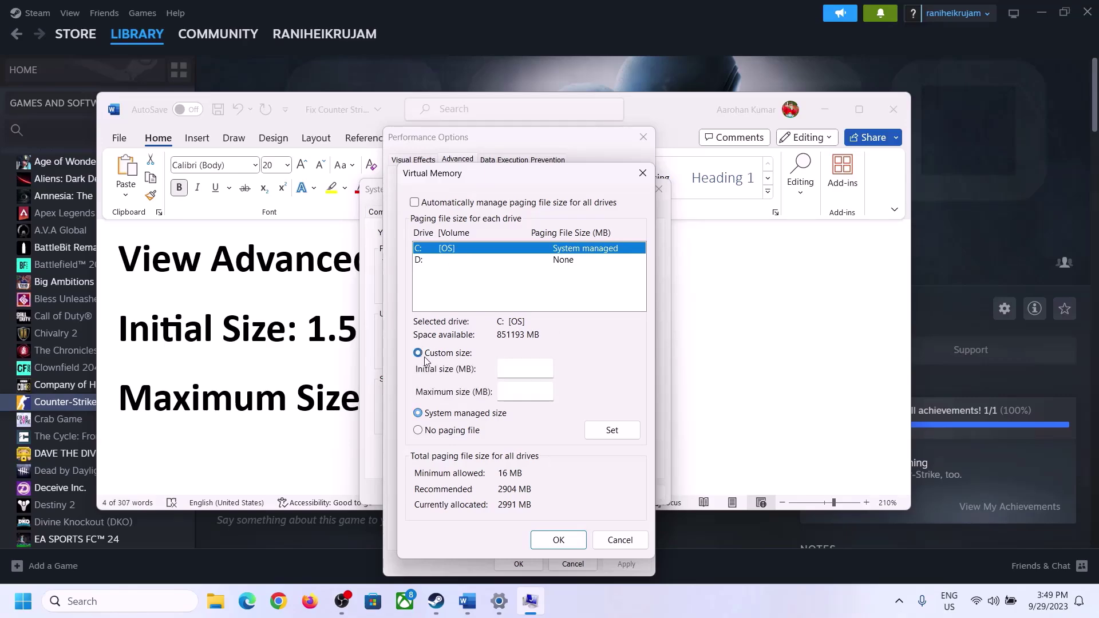
pyautogui.click(526, 369)
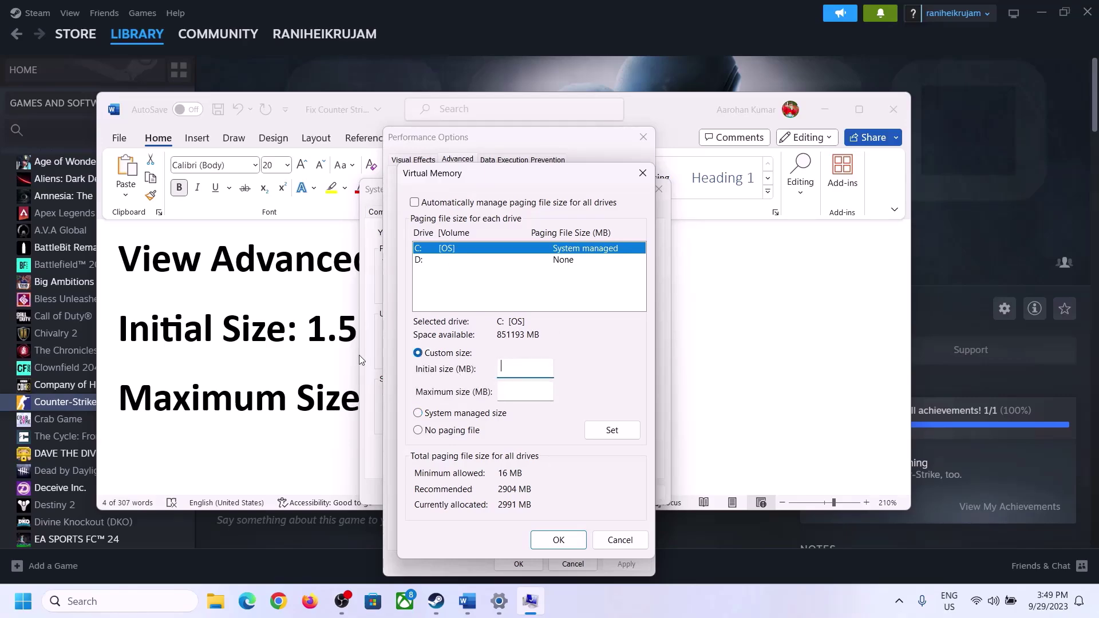